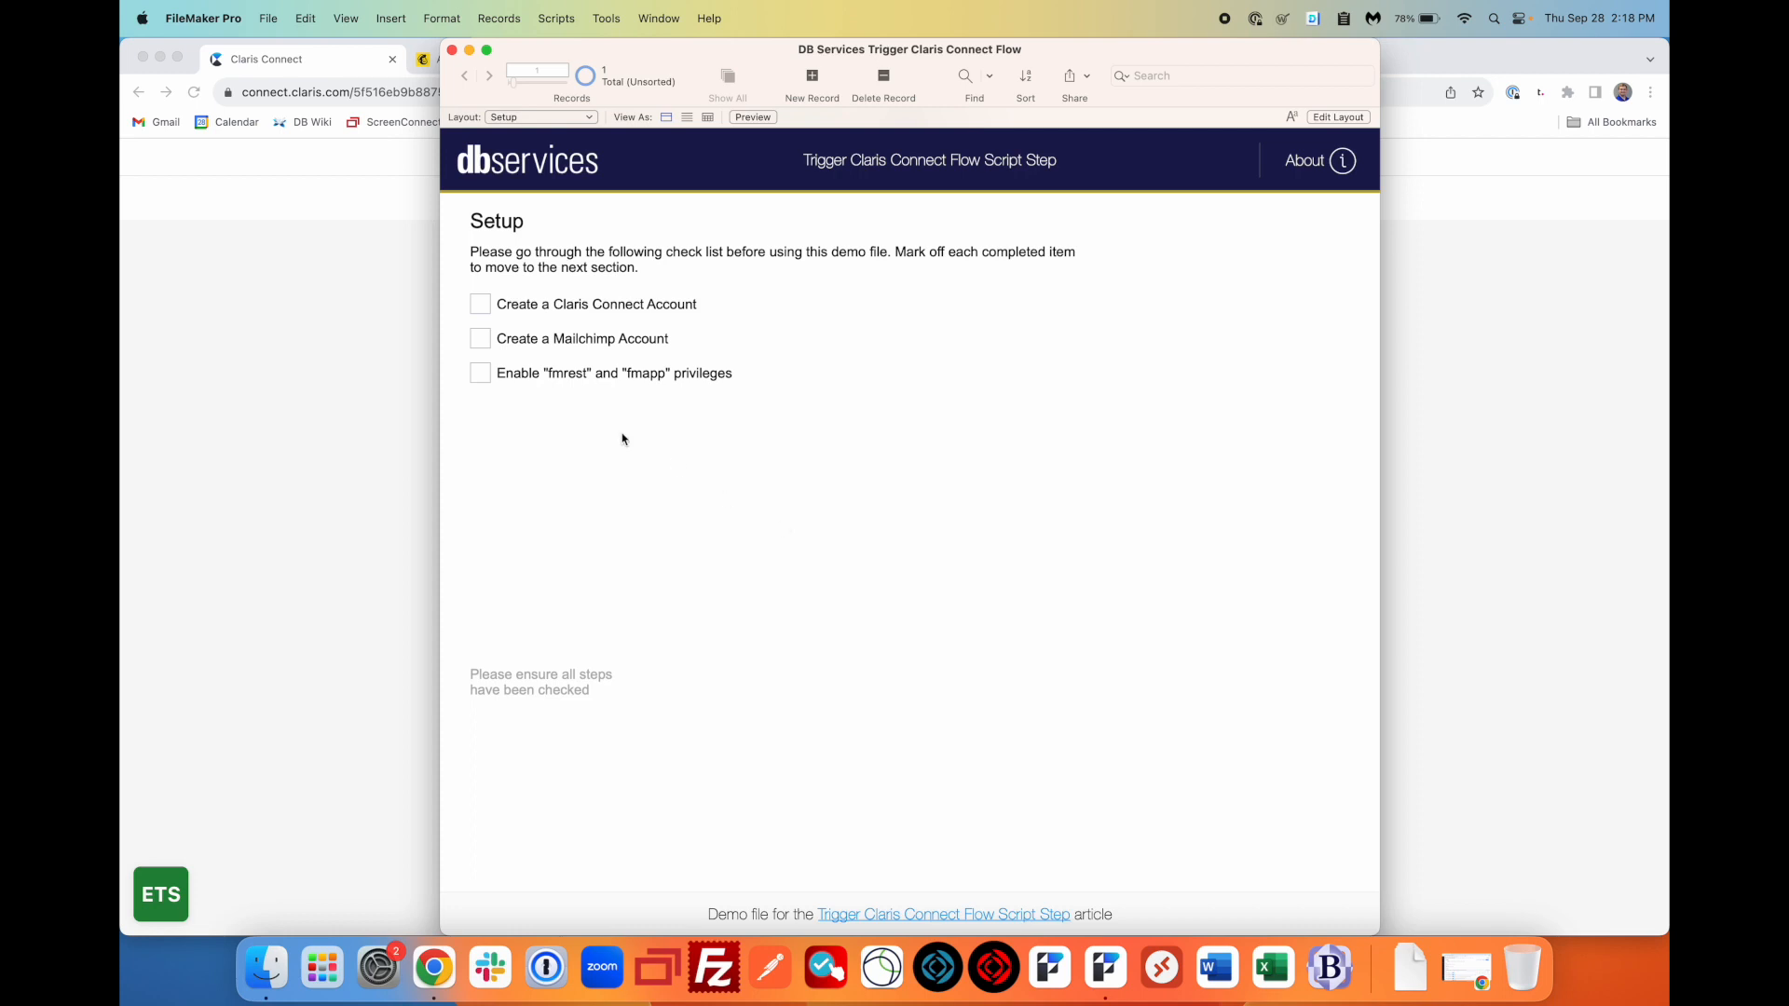
- Check off the fmrest/fmapp privileges, Mailchimp account and Claris Connect account items, then open the demo
left_click(480, 376)
left_click(483, 345)
left_click(481, 306)
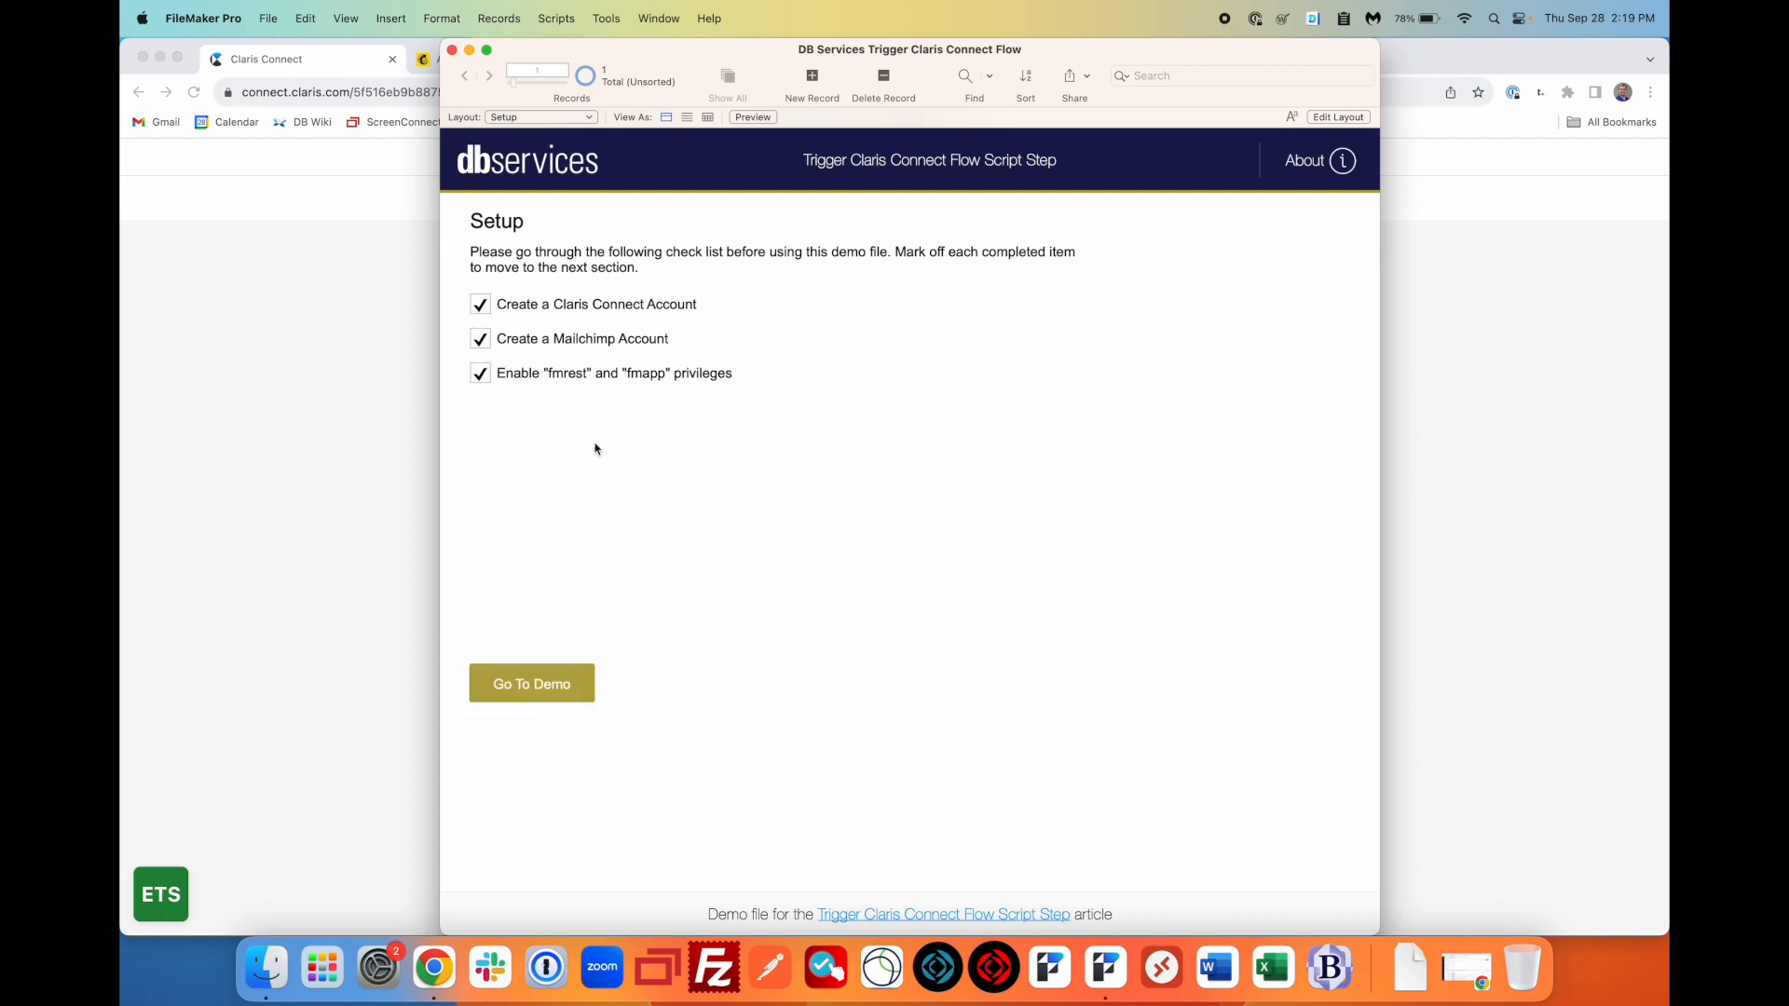
left_click(545, 694)
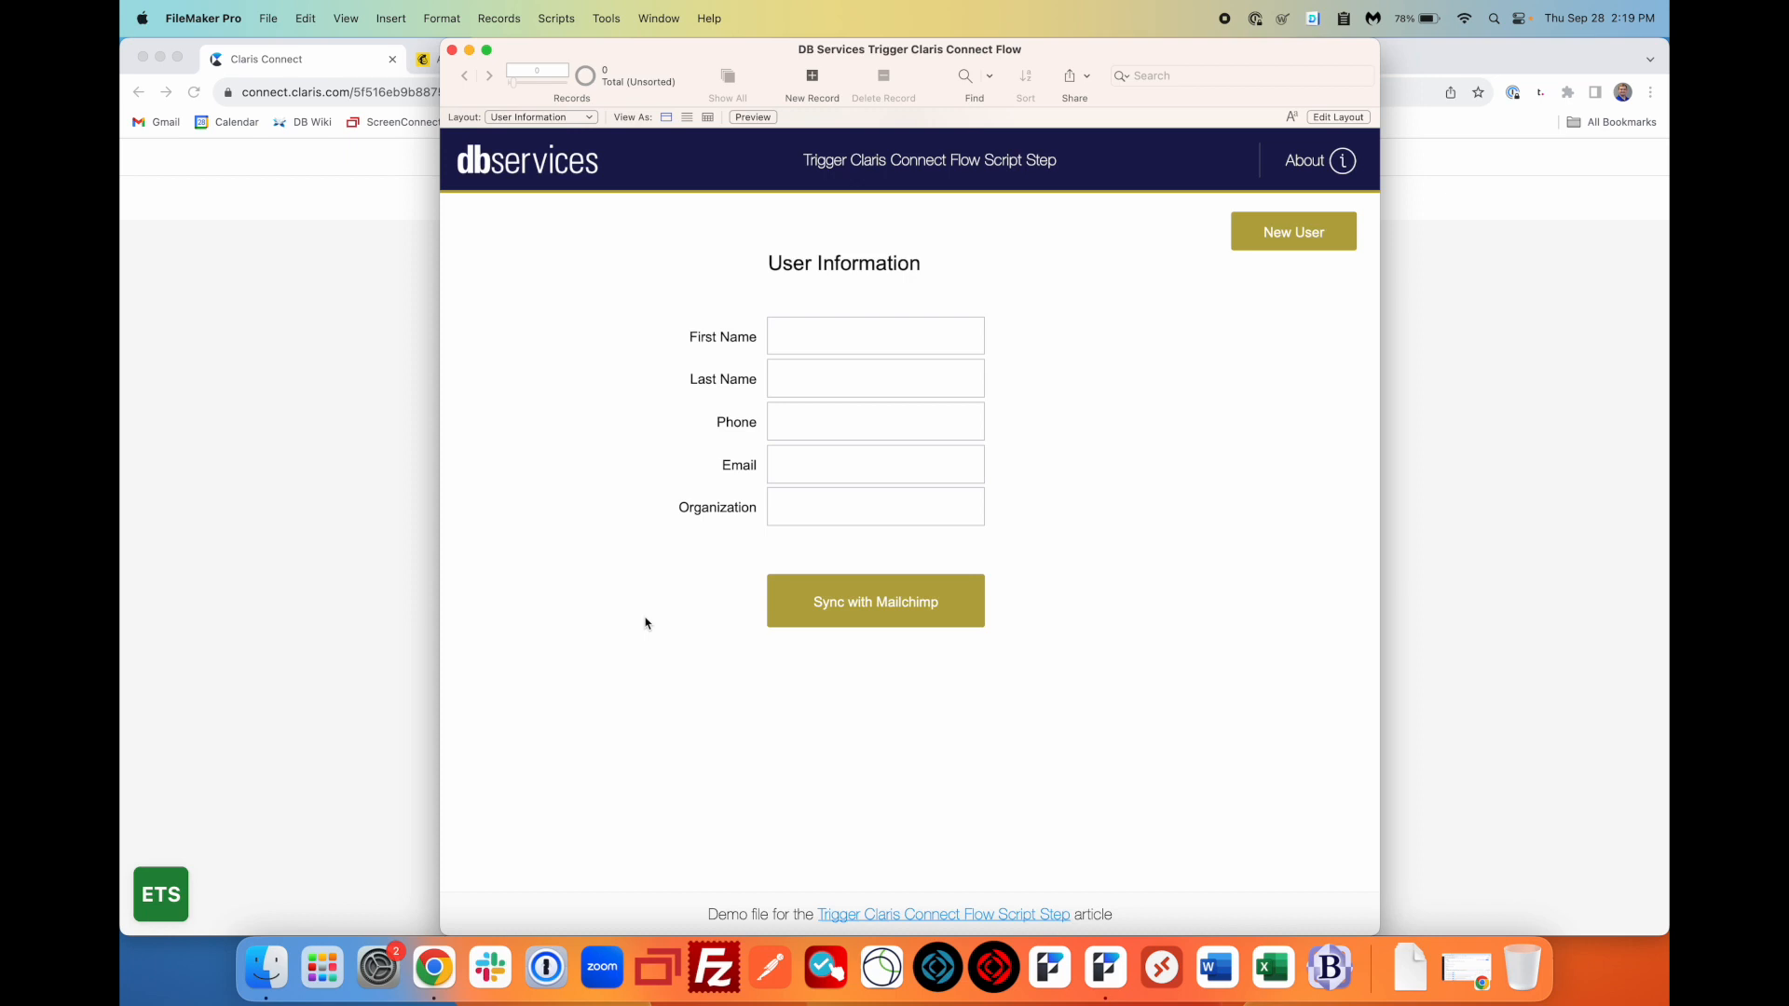
- Create a new Claris Connect flow with the HTTP utility as its trigger app
left_click(310, 65)
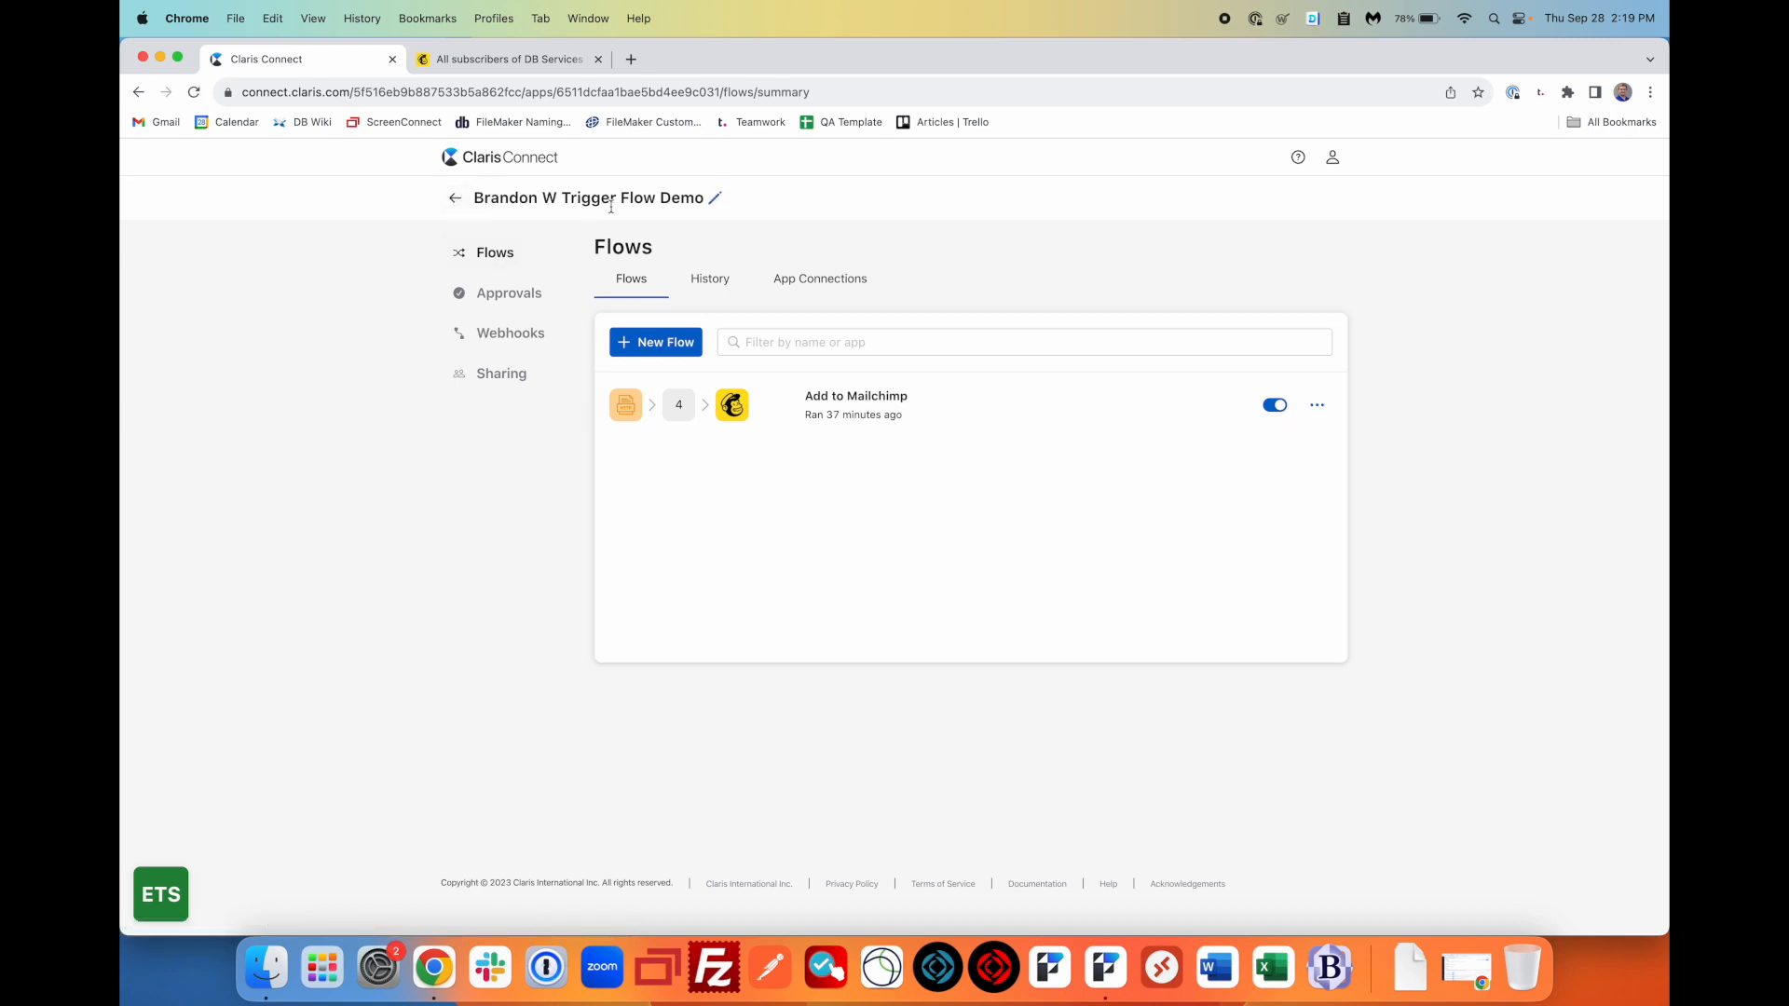
left_click(665, 352)
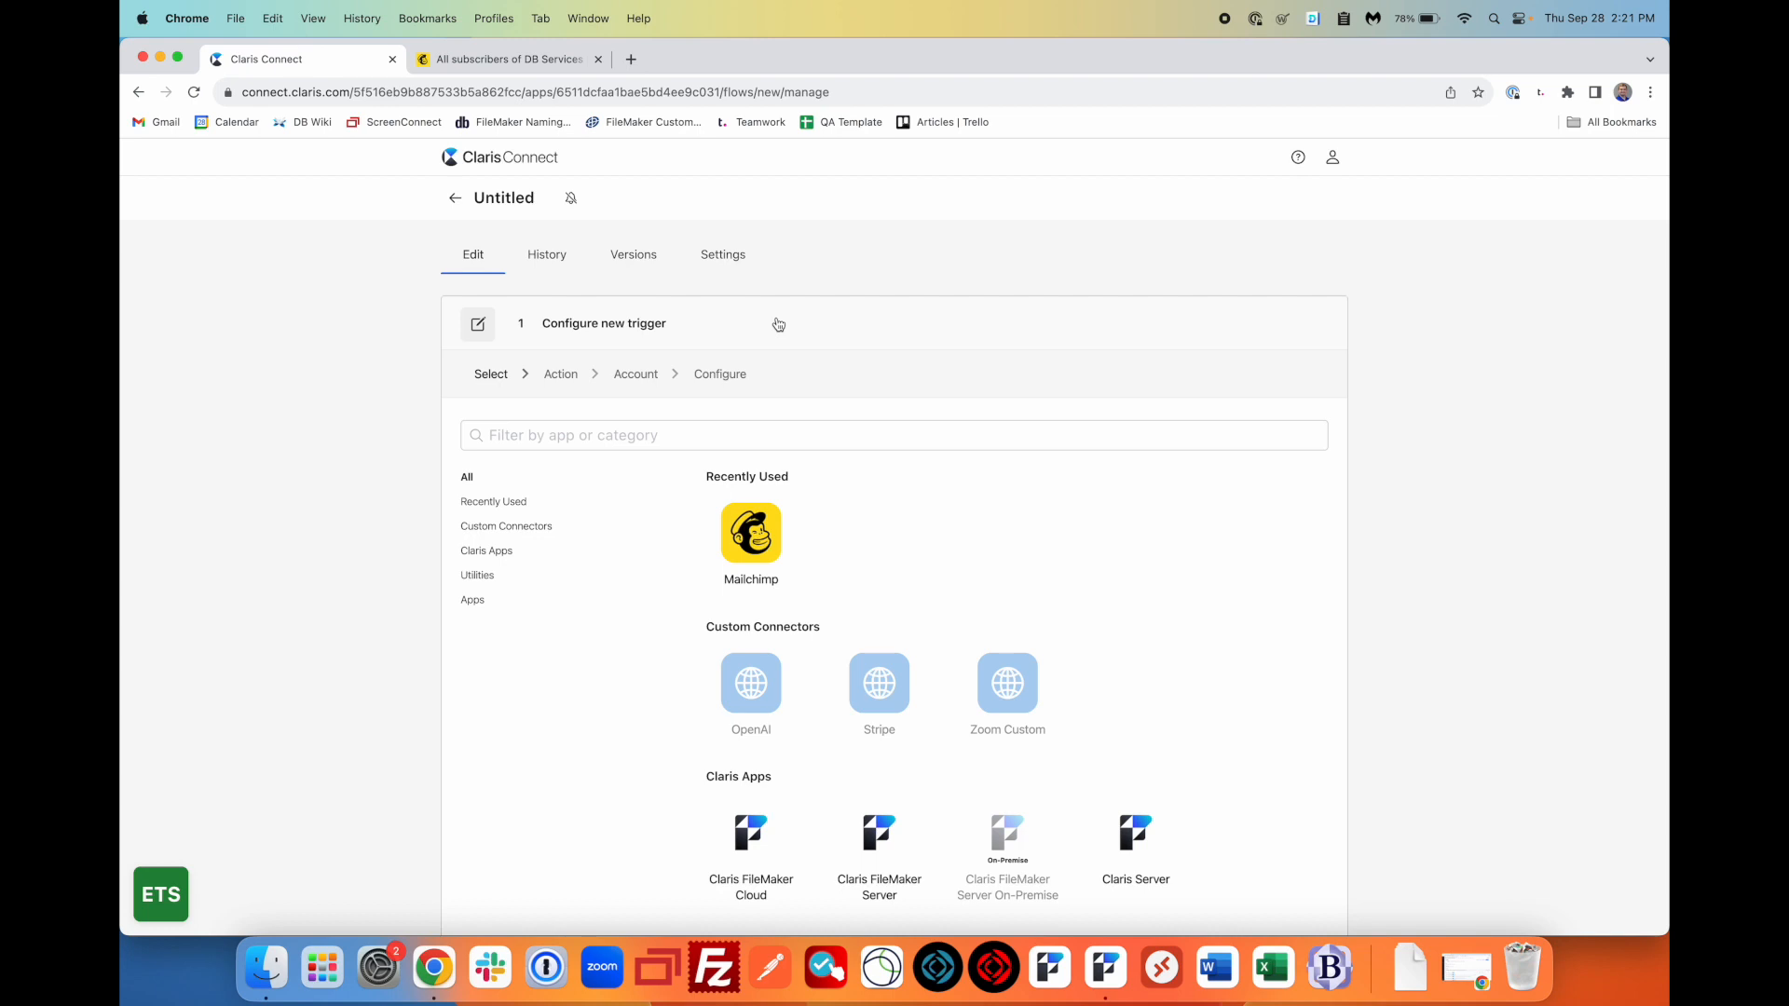
scroll(775, 324, "down", 3)
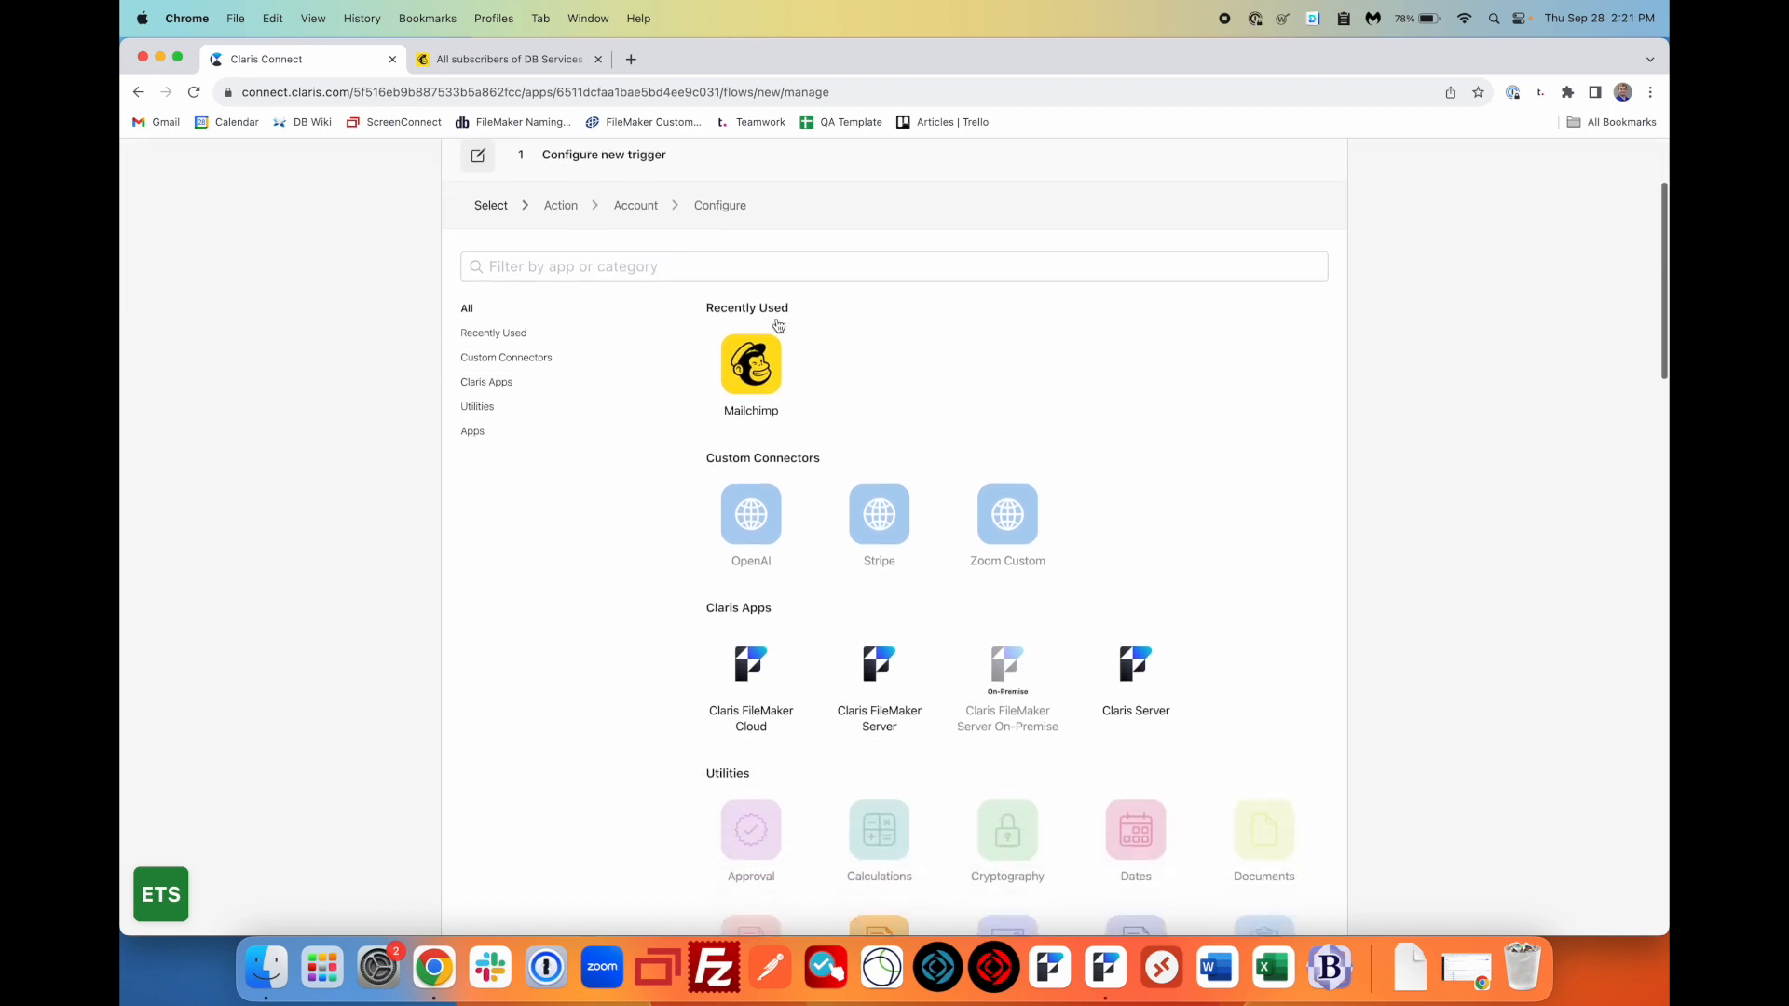
scroll(967, 375, "down", 3)
scroll(966, 375, "down", 2)
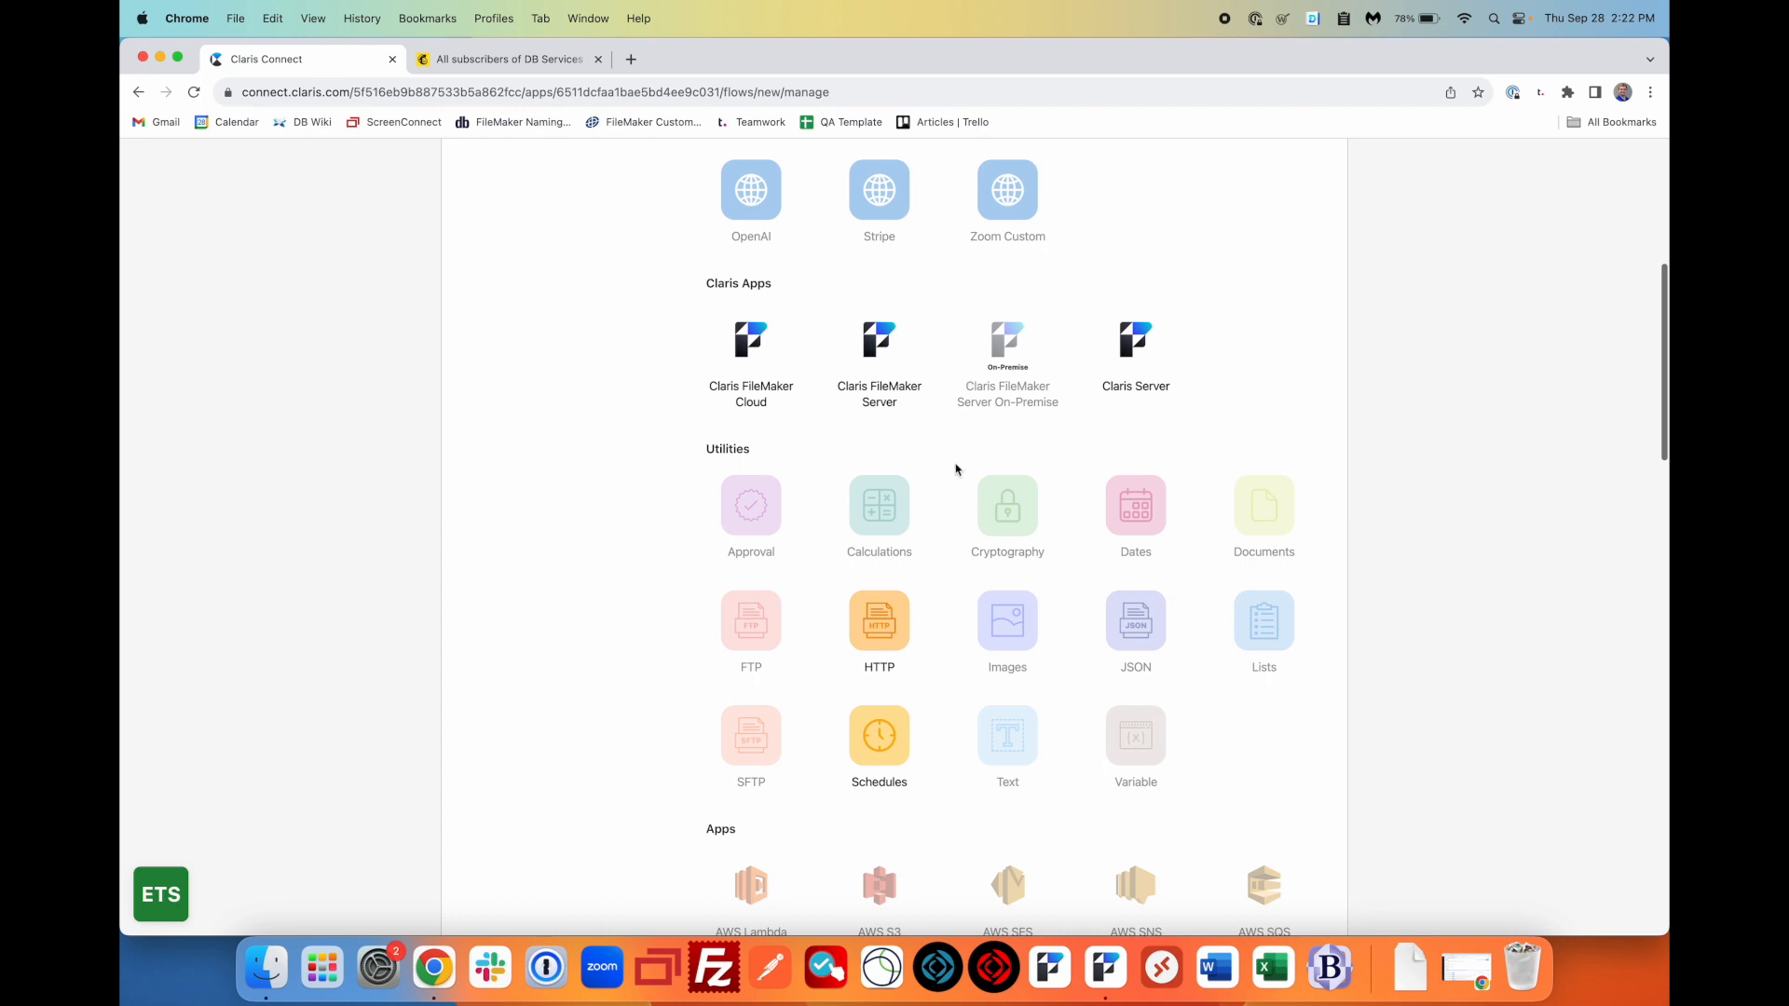
left_click(879, 625)
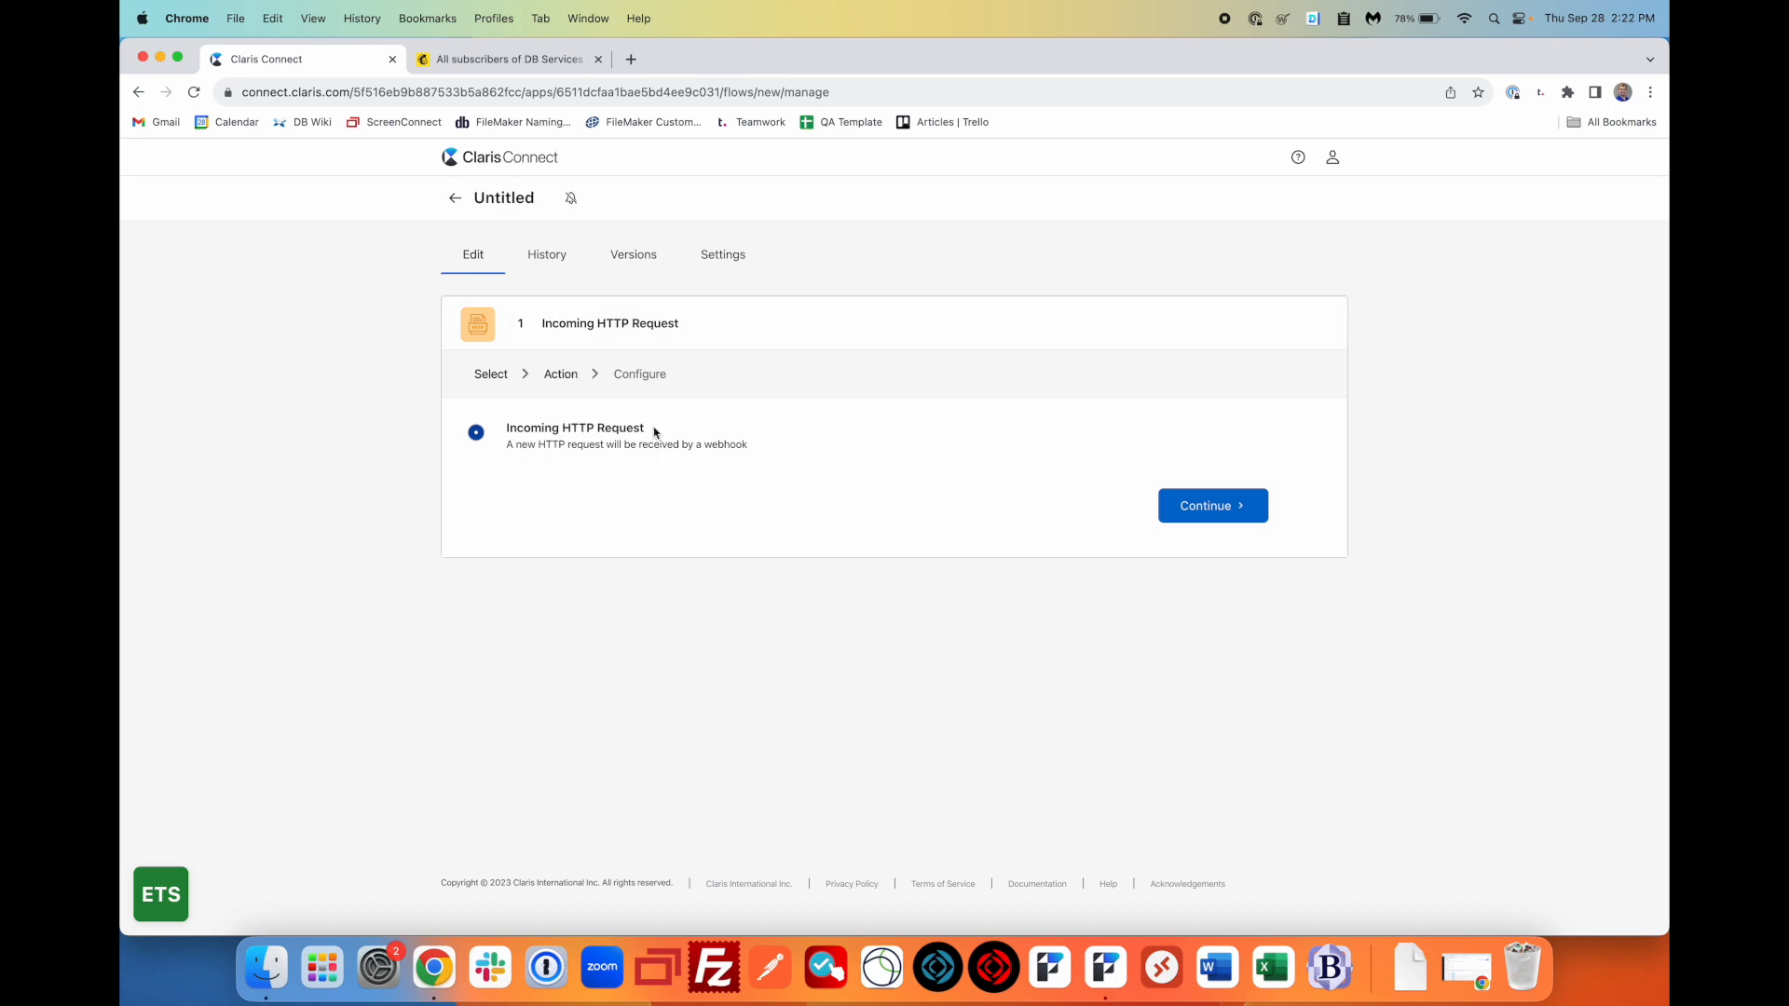
- Create a new webhook named updateUser for the HTTP trigger
left_click(1239, 512)
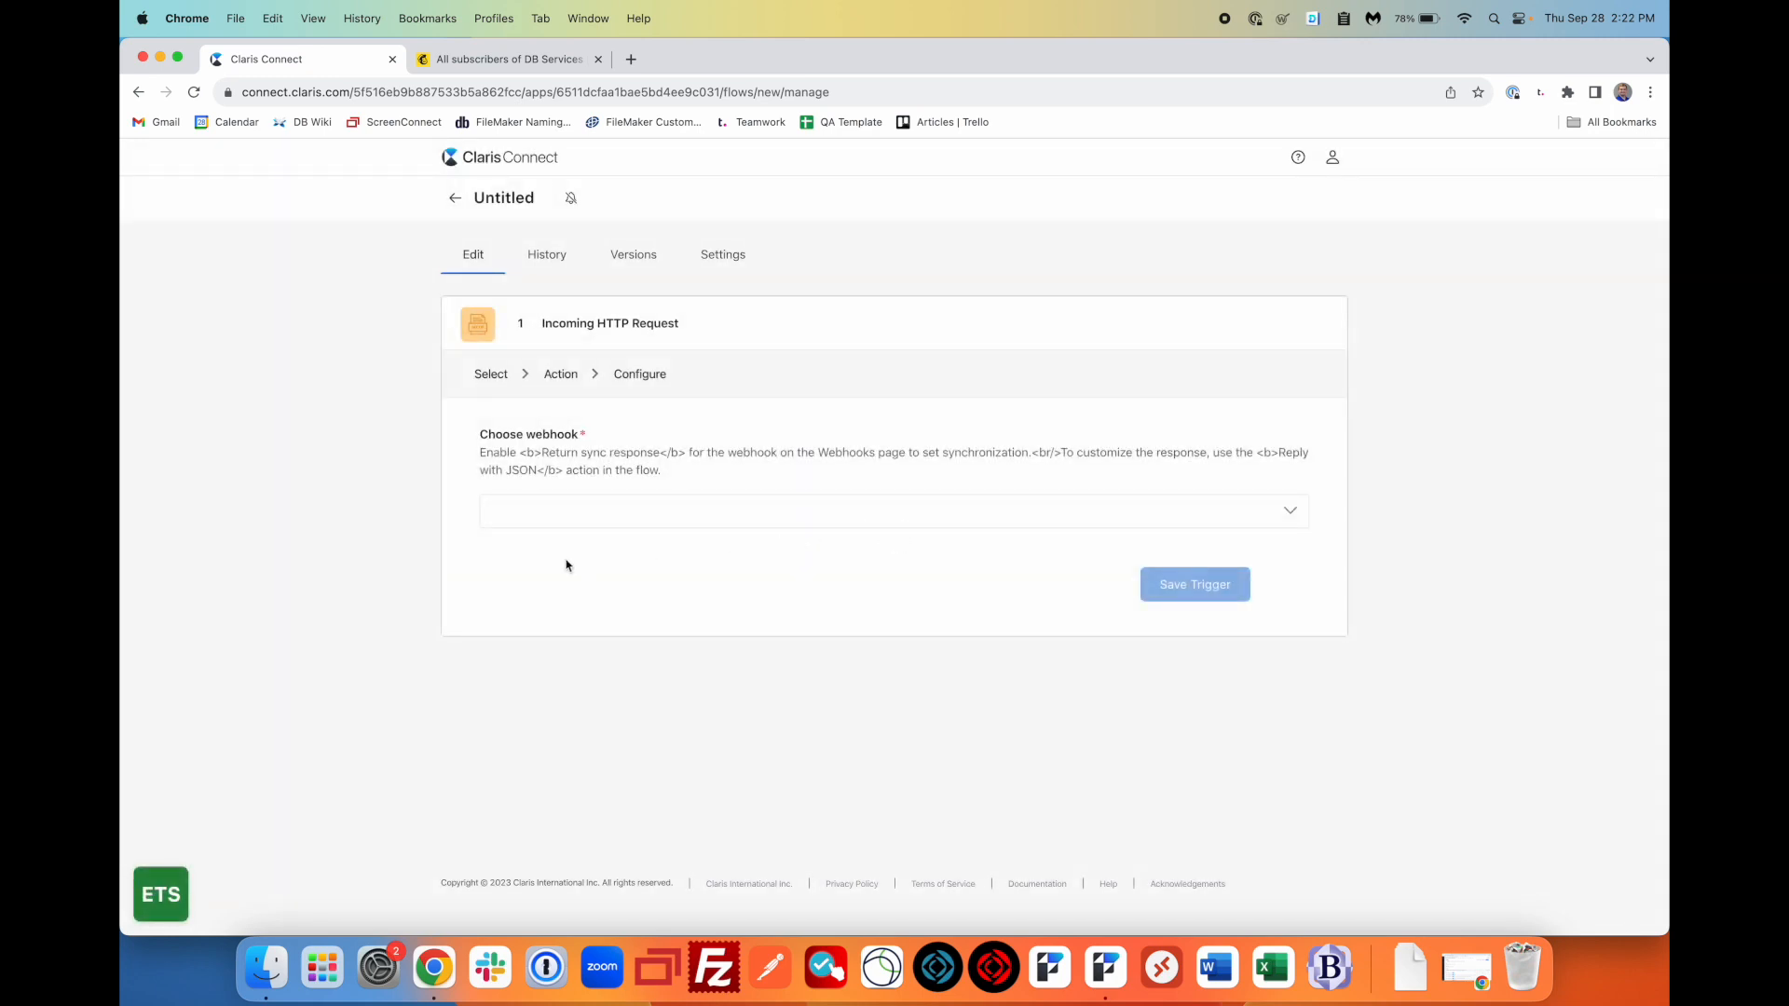
left_click(694, 517)
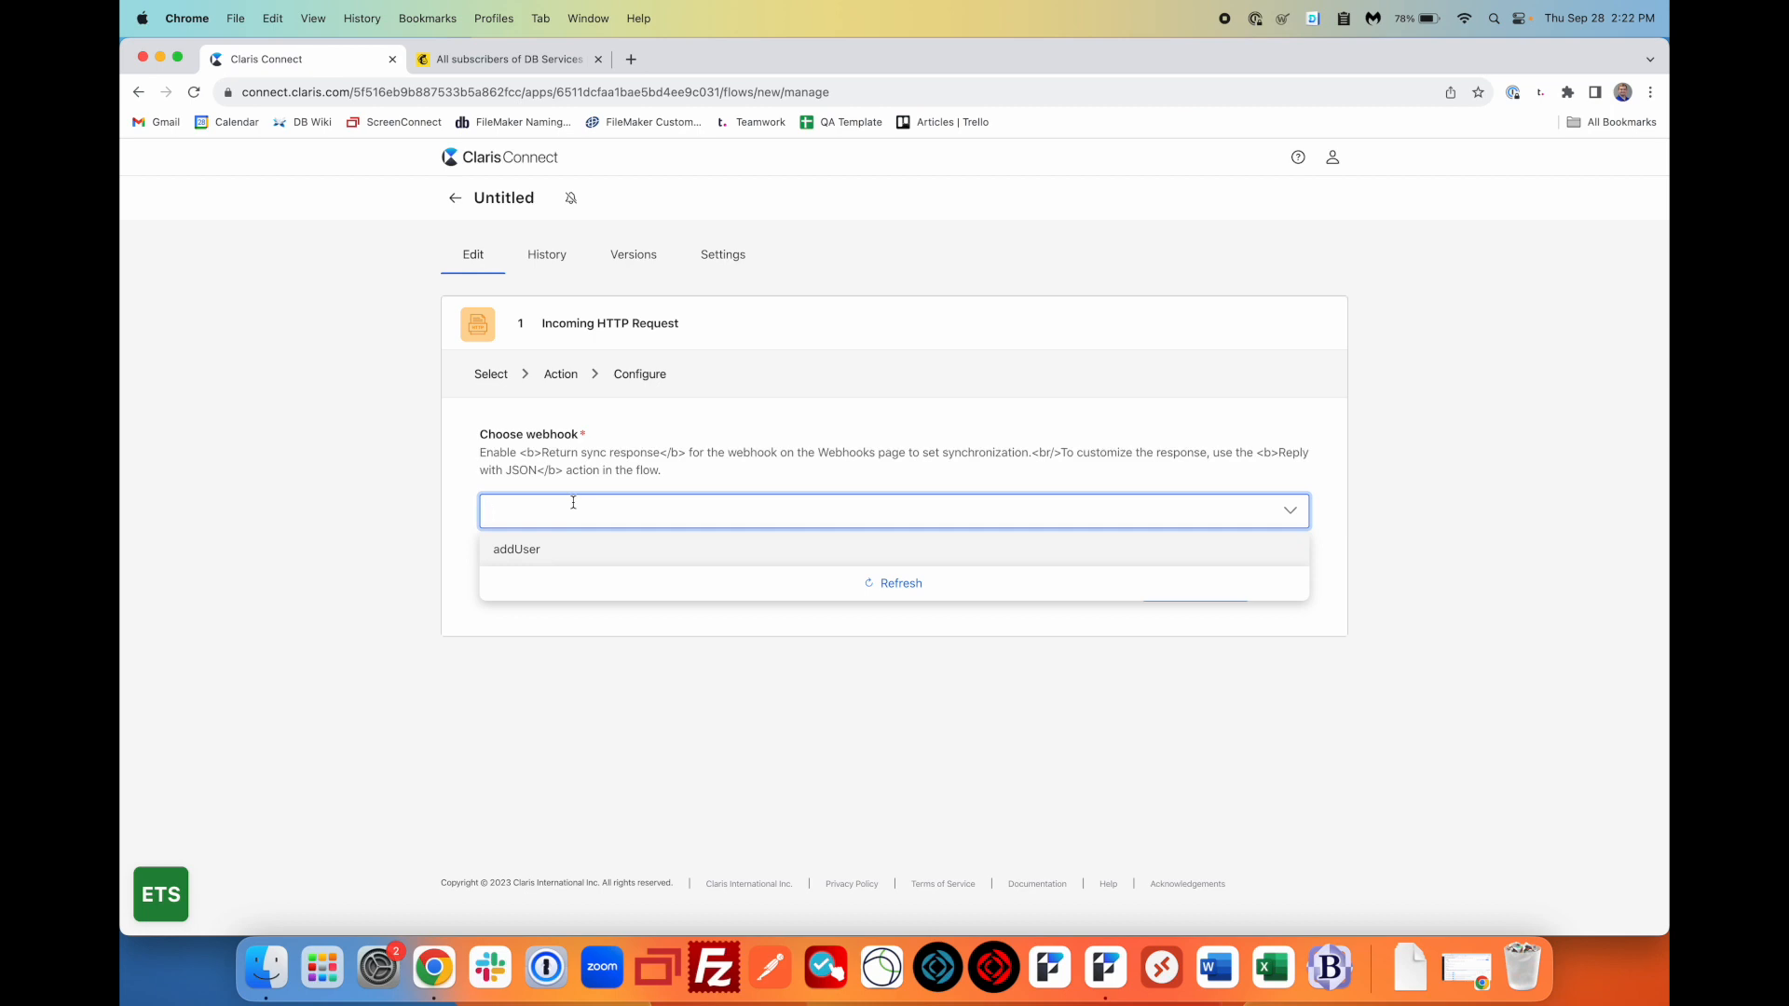
type("updateUser")
left_click(606, 555)
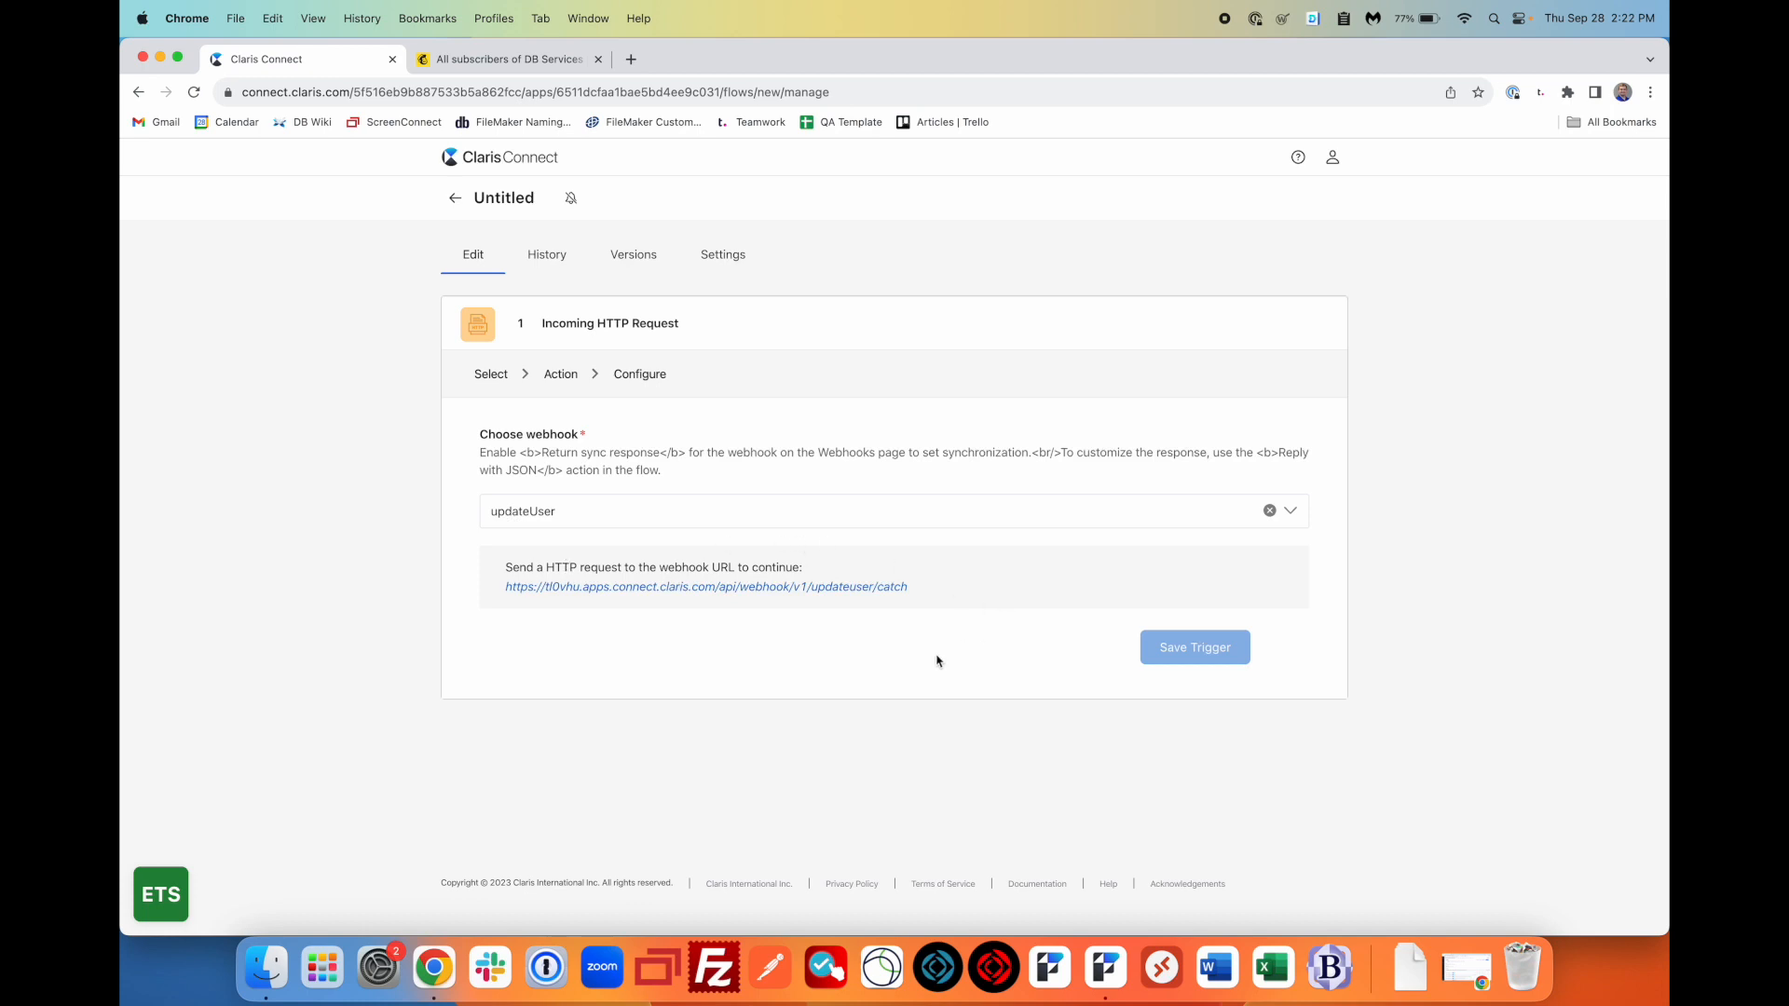
- Send a test request to the updateUser webhook URL and save the trigger
left_click(688, 589)
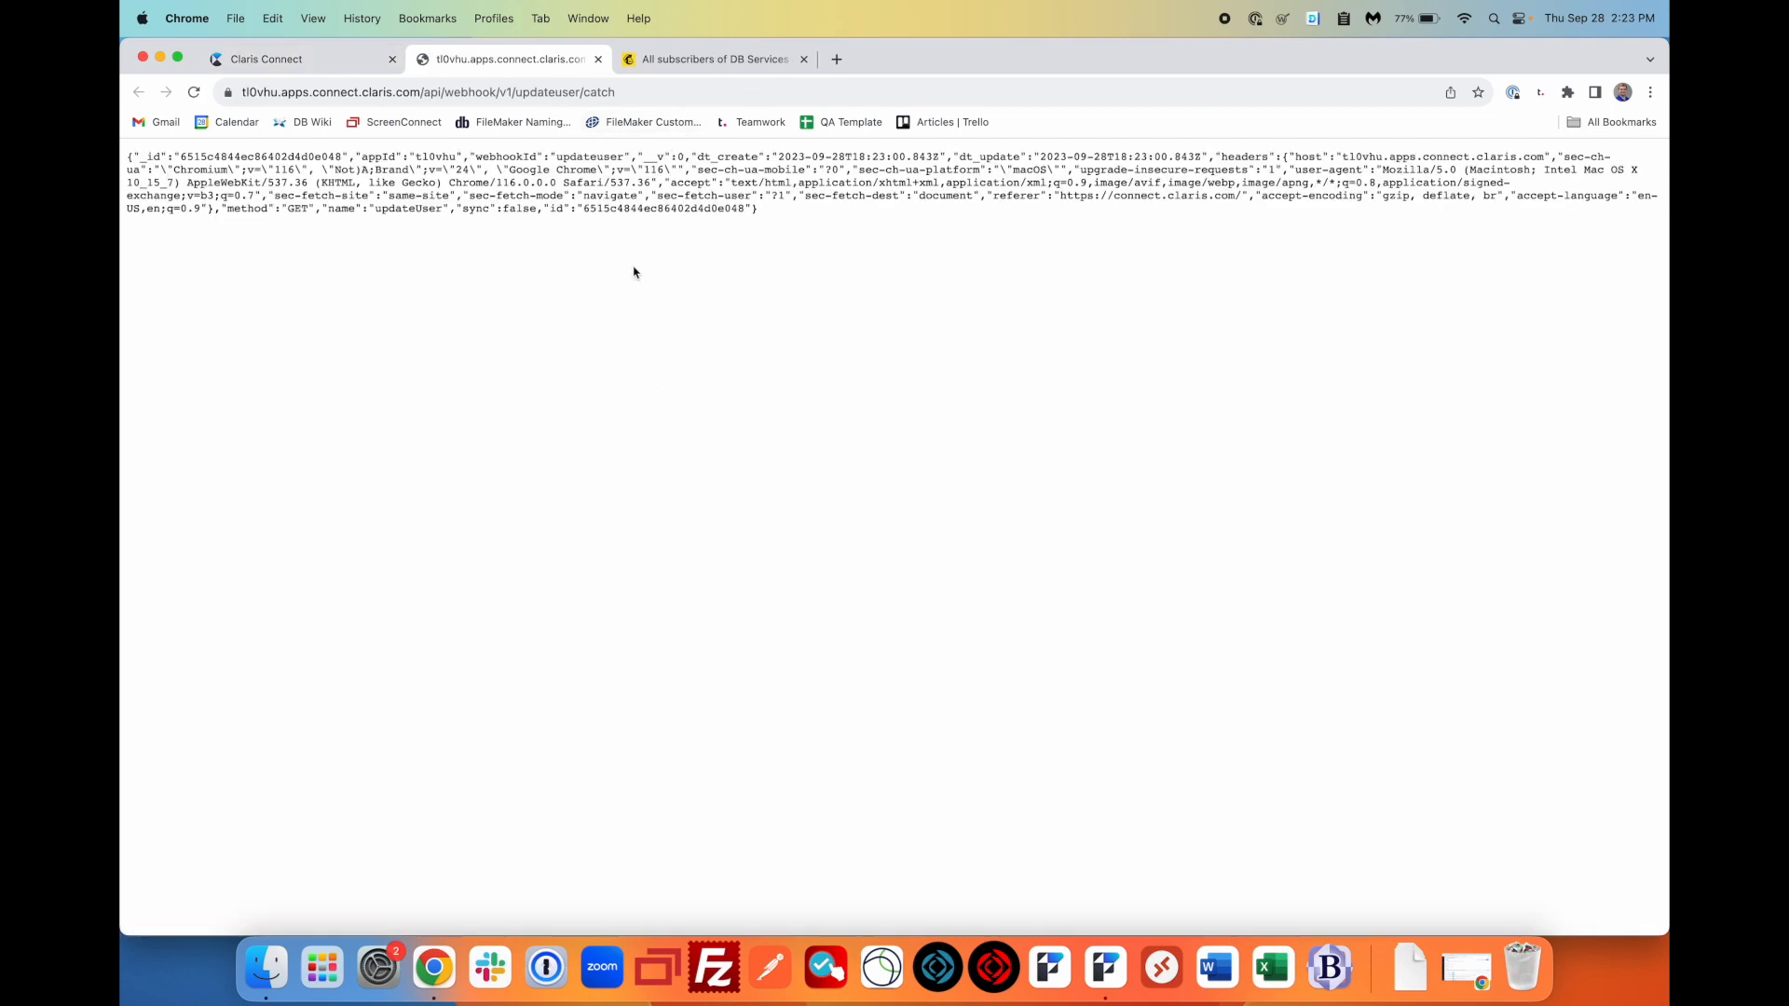
left_click(598, 59)
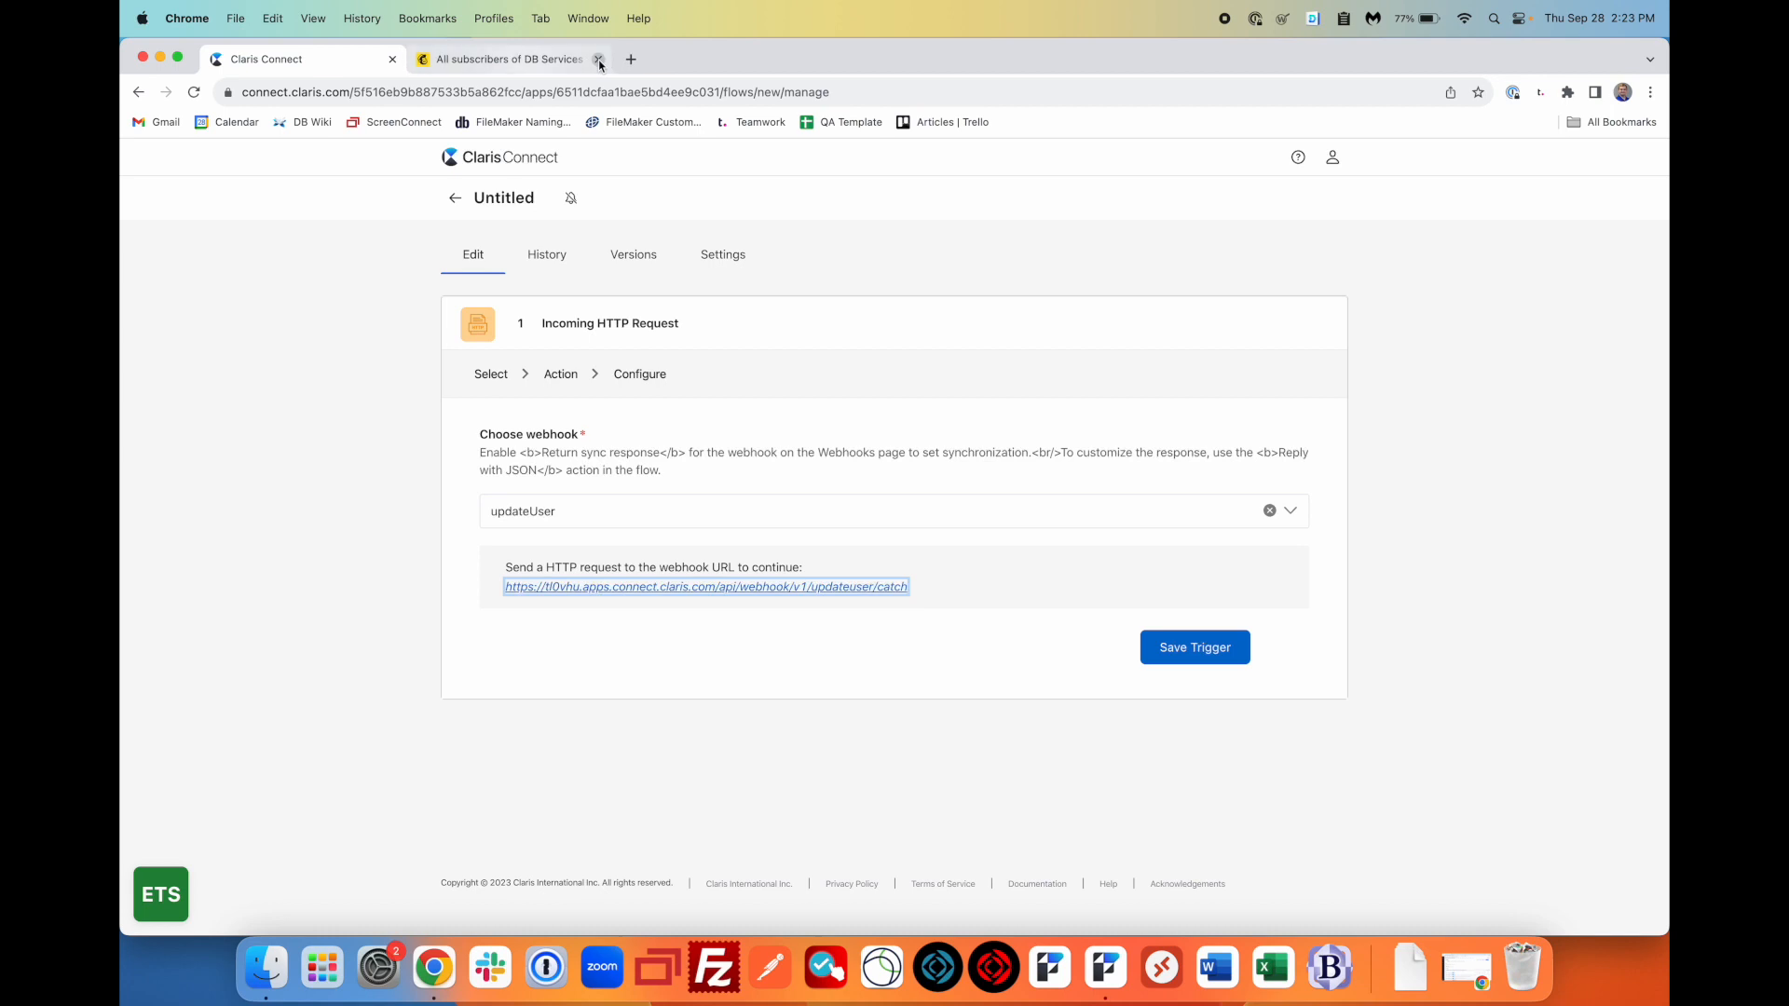
left_click(837, 658)
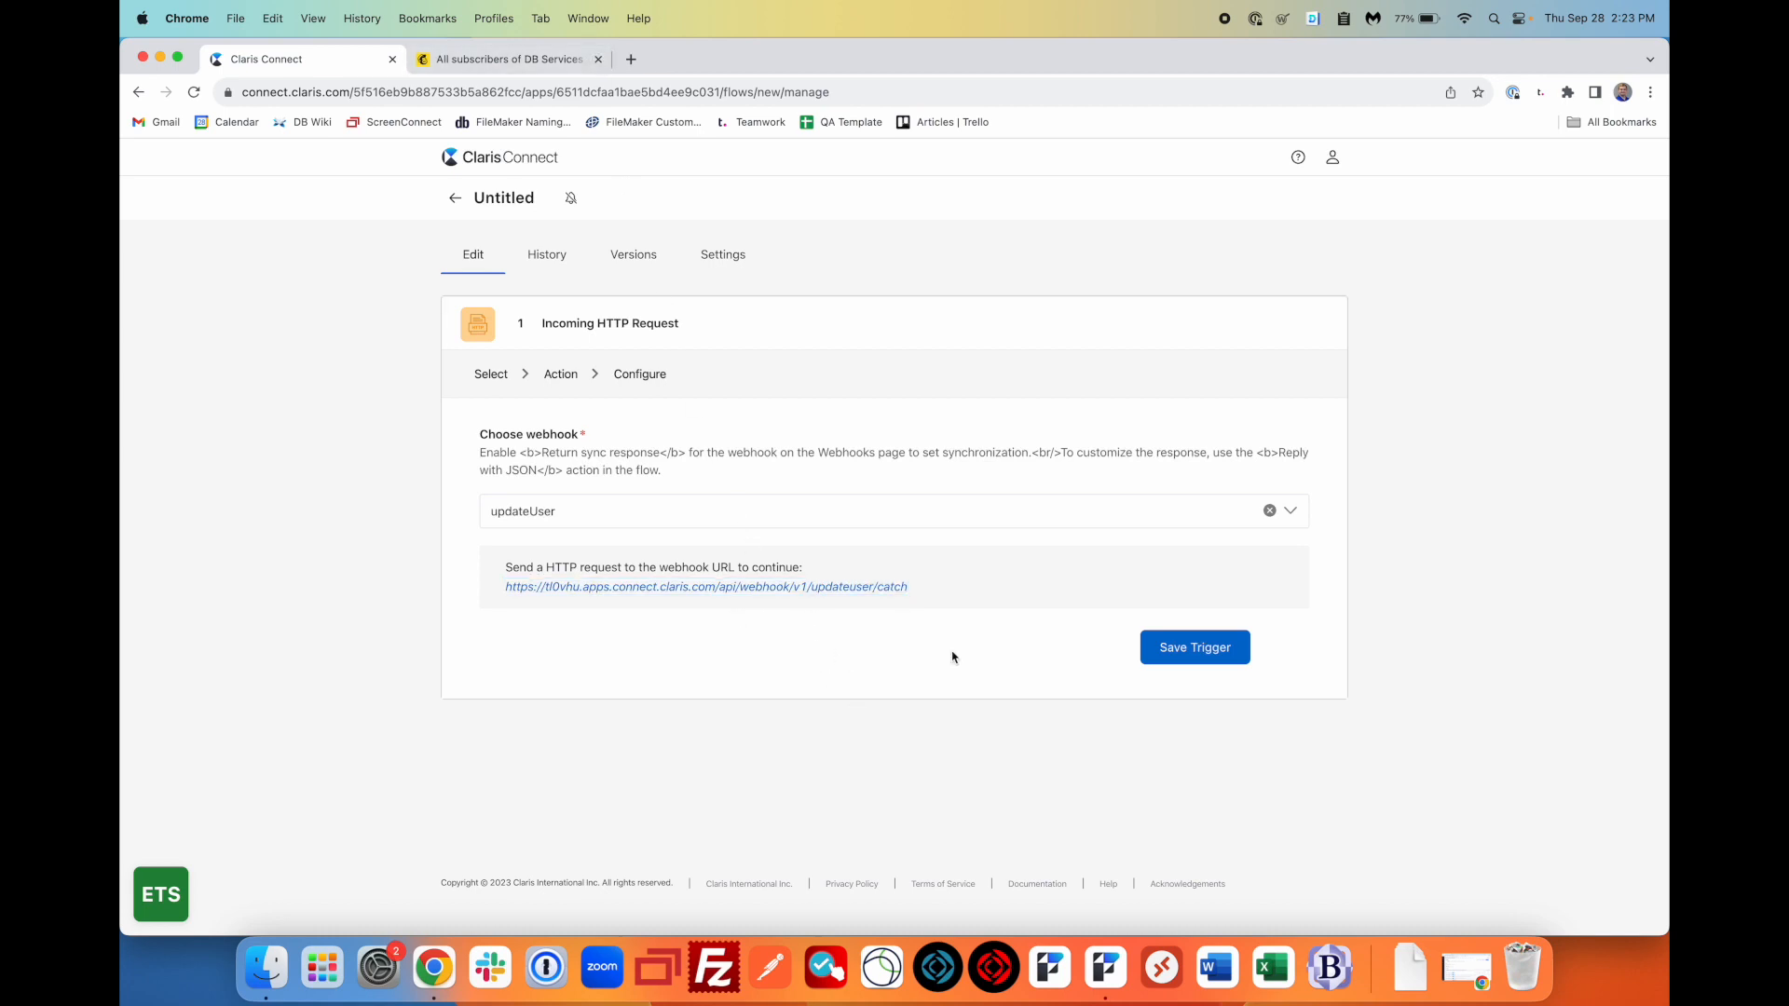
left_click(1203, 655)
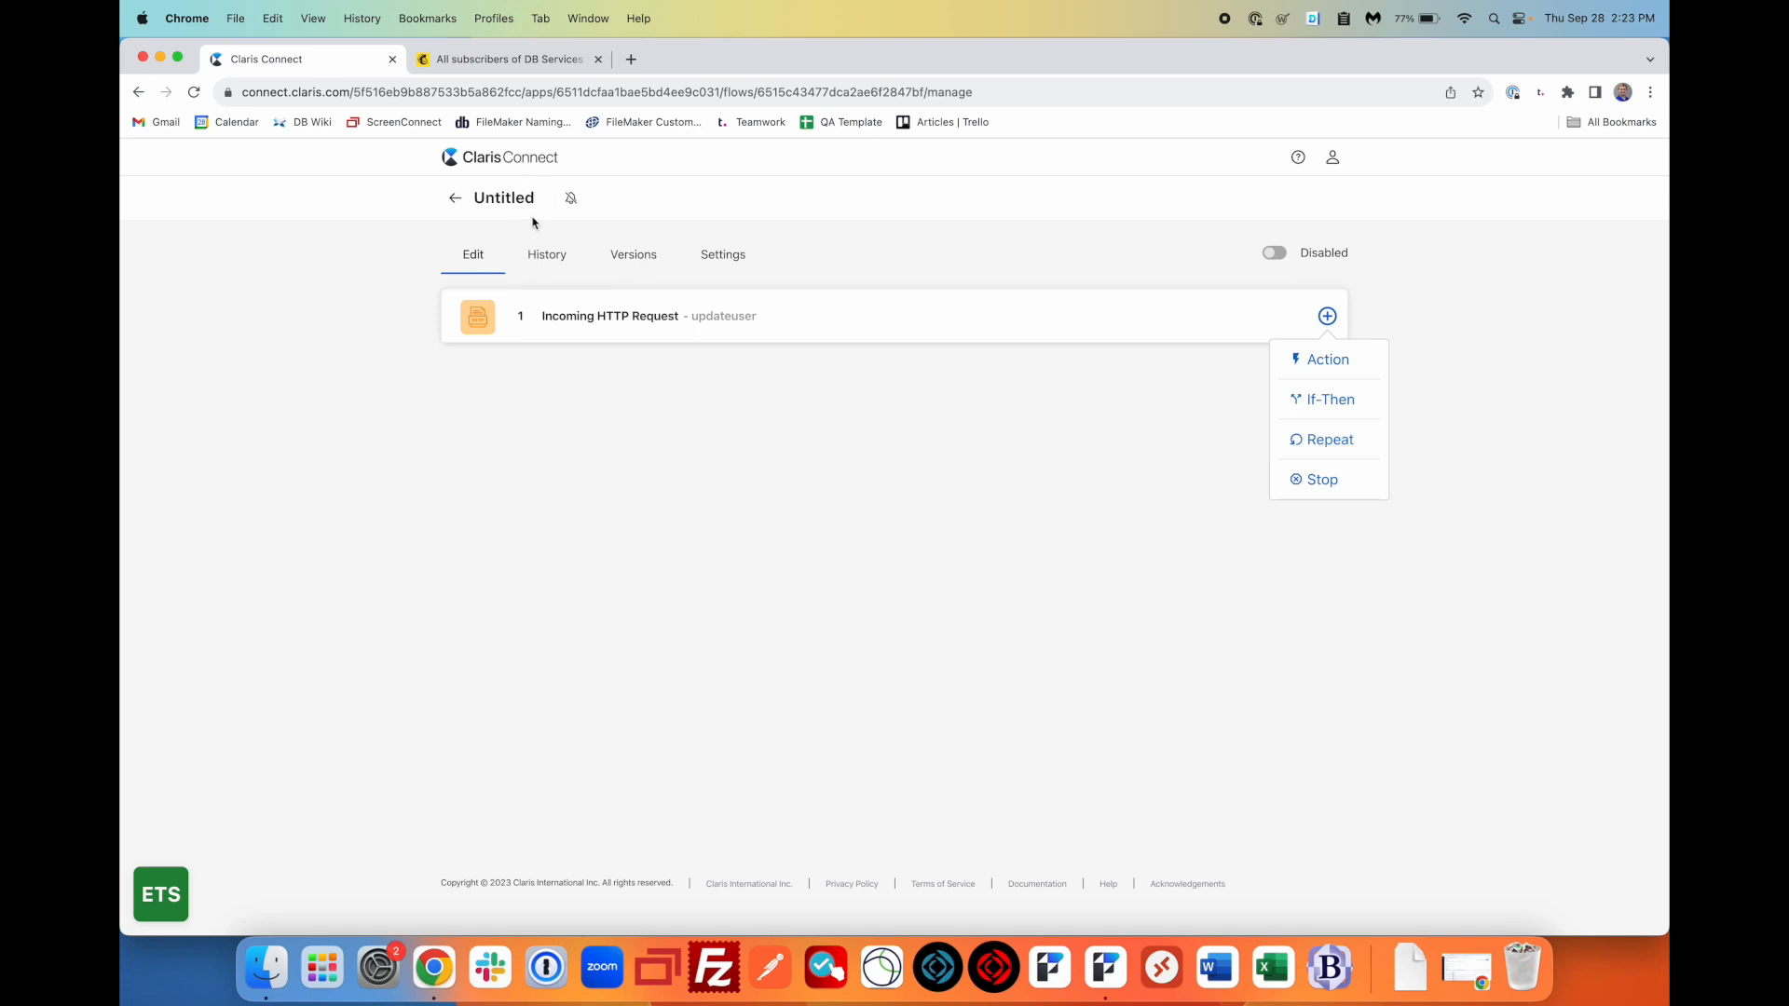
- Rename the Untitled flow to 'Mailchimp Demo'
mouse_move(548, 201)
left_click(548, 201)
left_click_drag(537, 199, 474, 197)
type("Mailchimp Demo")
left_click(609, 430)
- Add an action step after the trigger using the Mailchimp app
left_click(1334, 373)
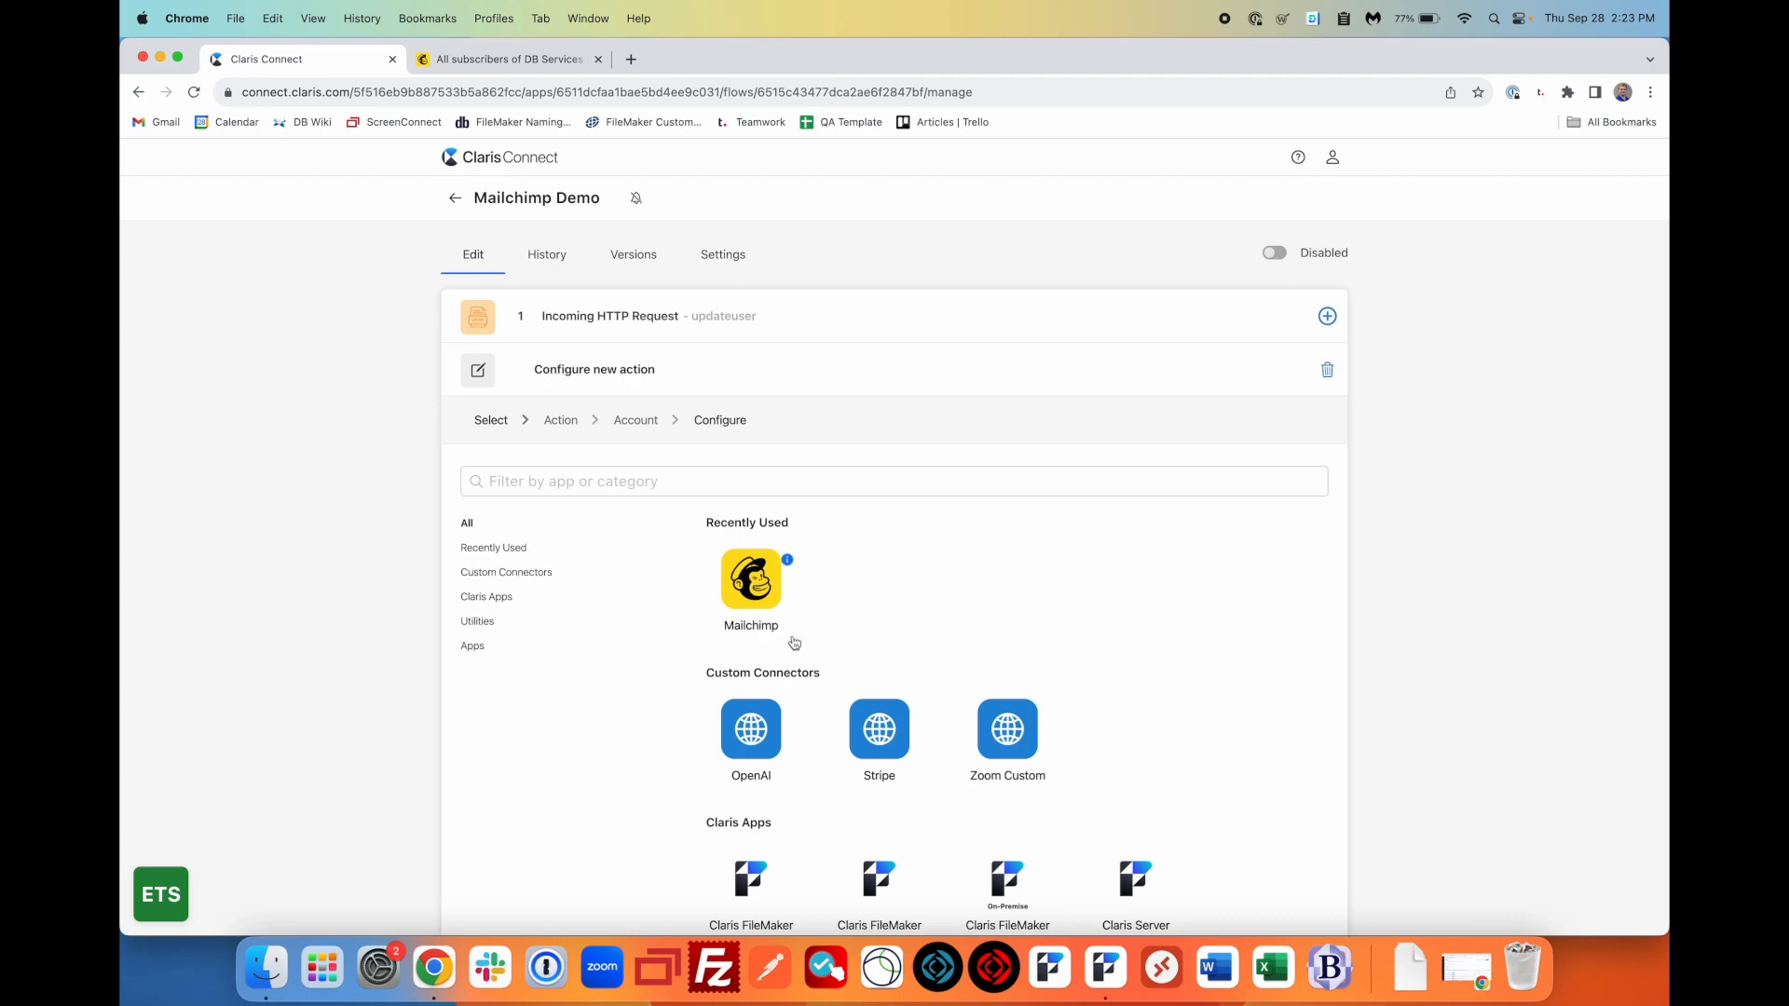
scroll(987, 637, "down", 8)
scroll(987, 638, "down", 10)
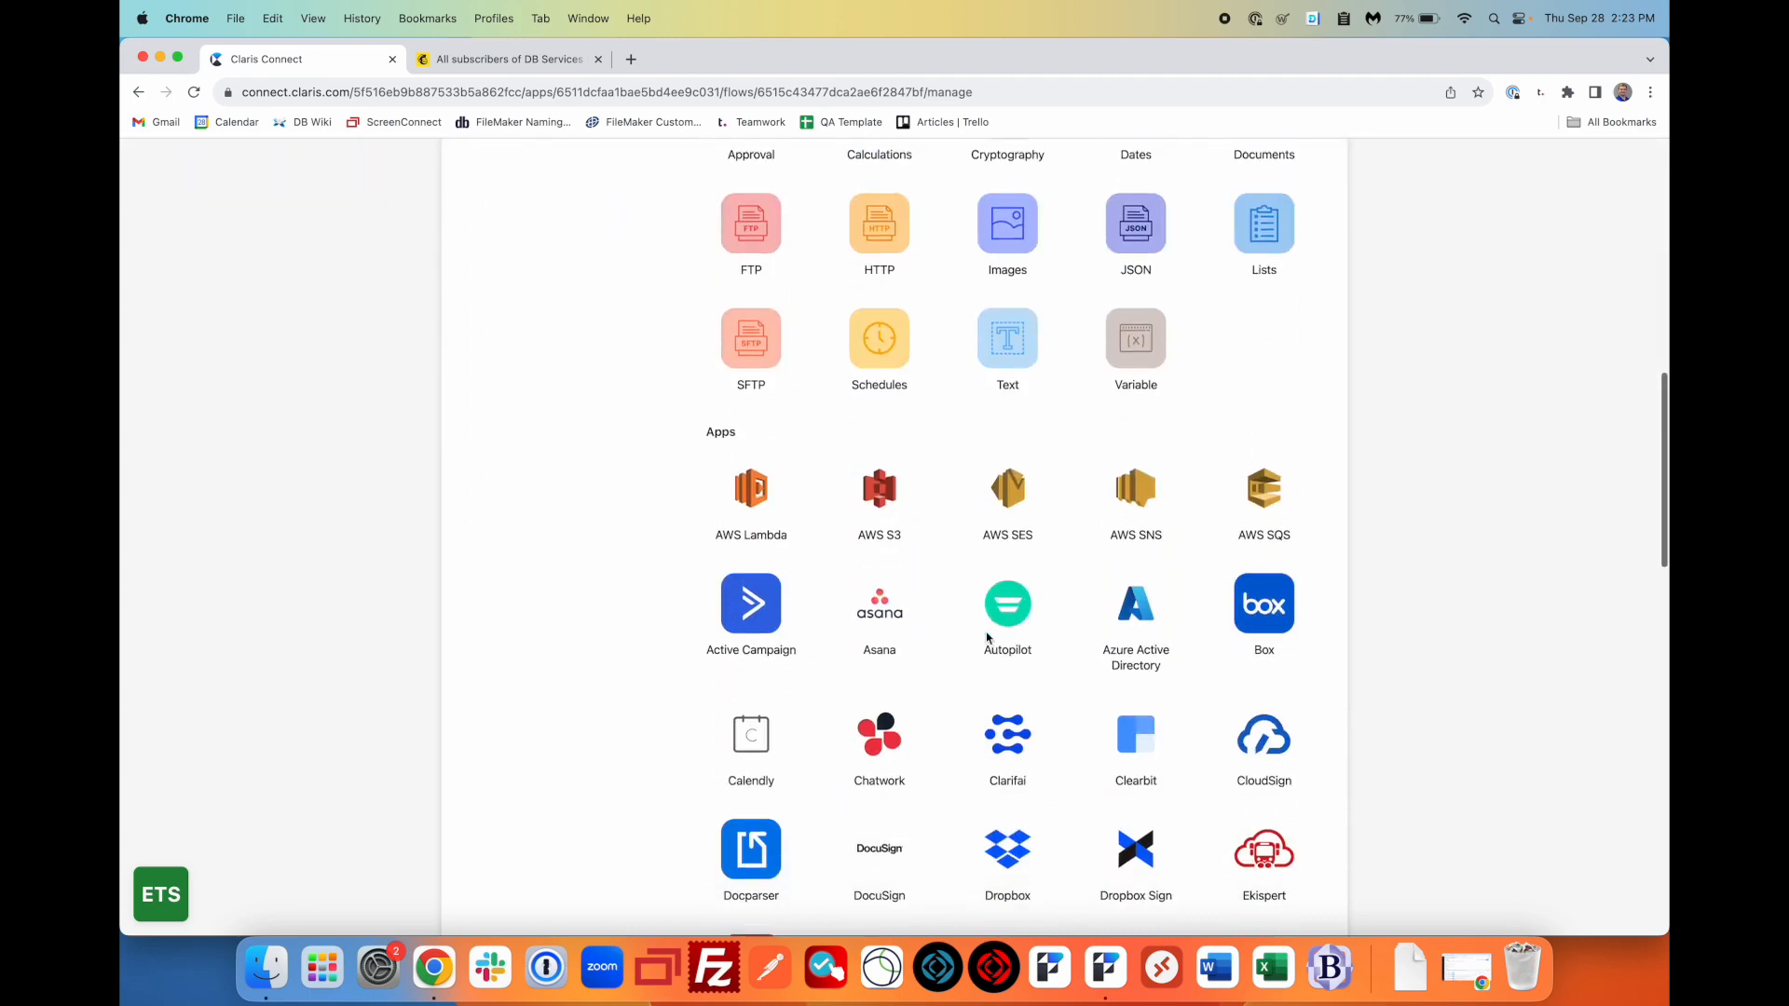
scroll(894, 689, "up", 20)
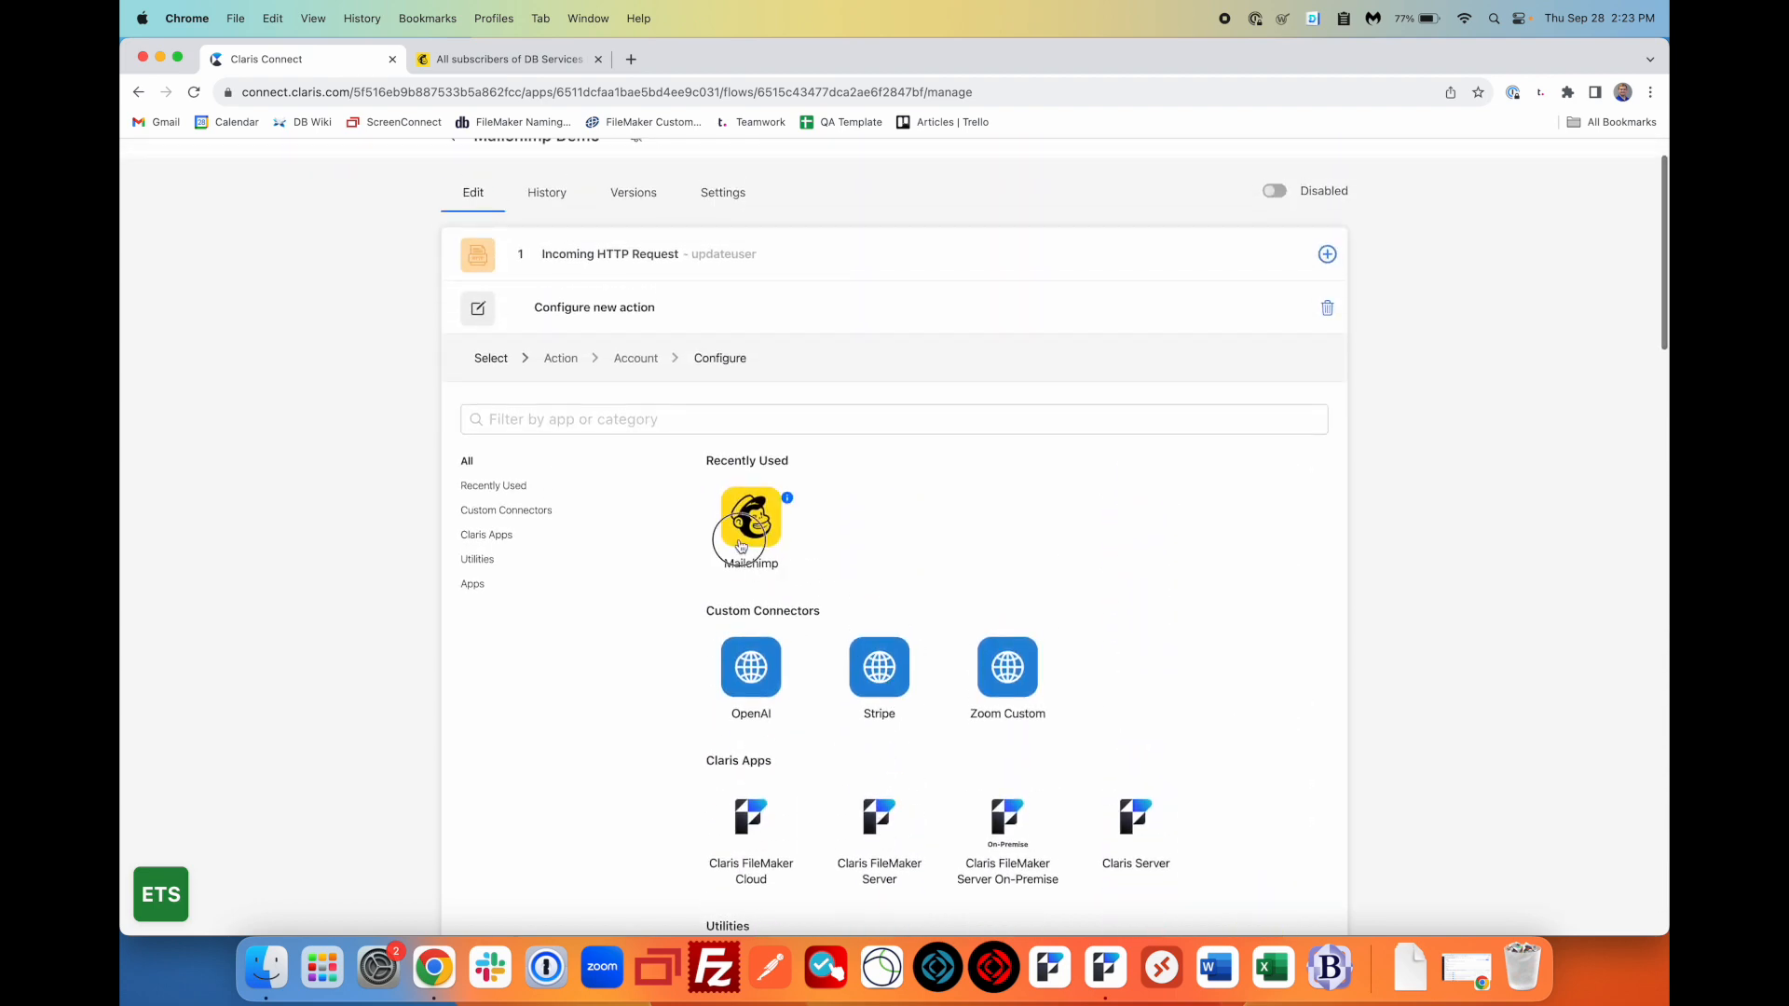
left_click(774, 511)
scroll(697, 766, "up", 1)
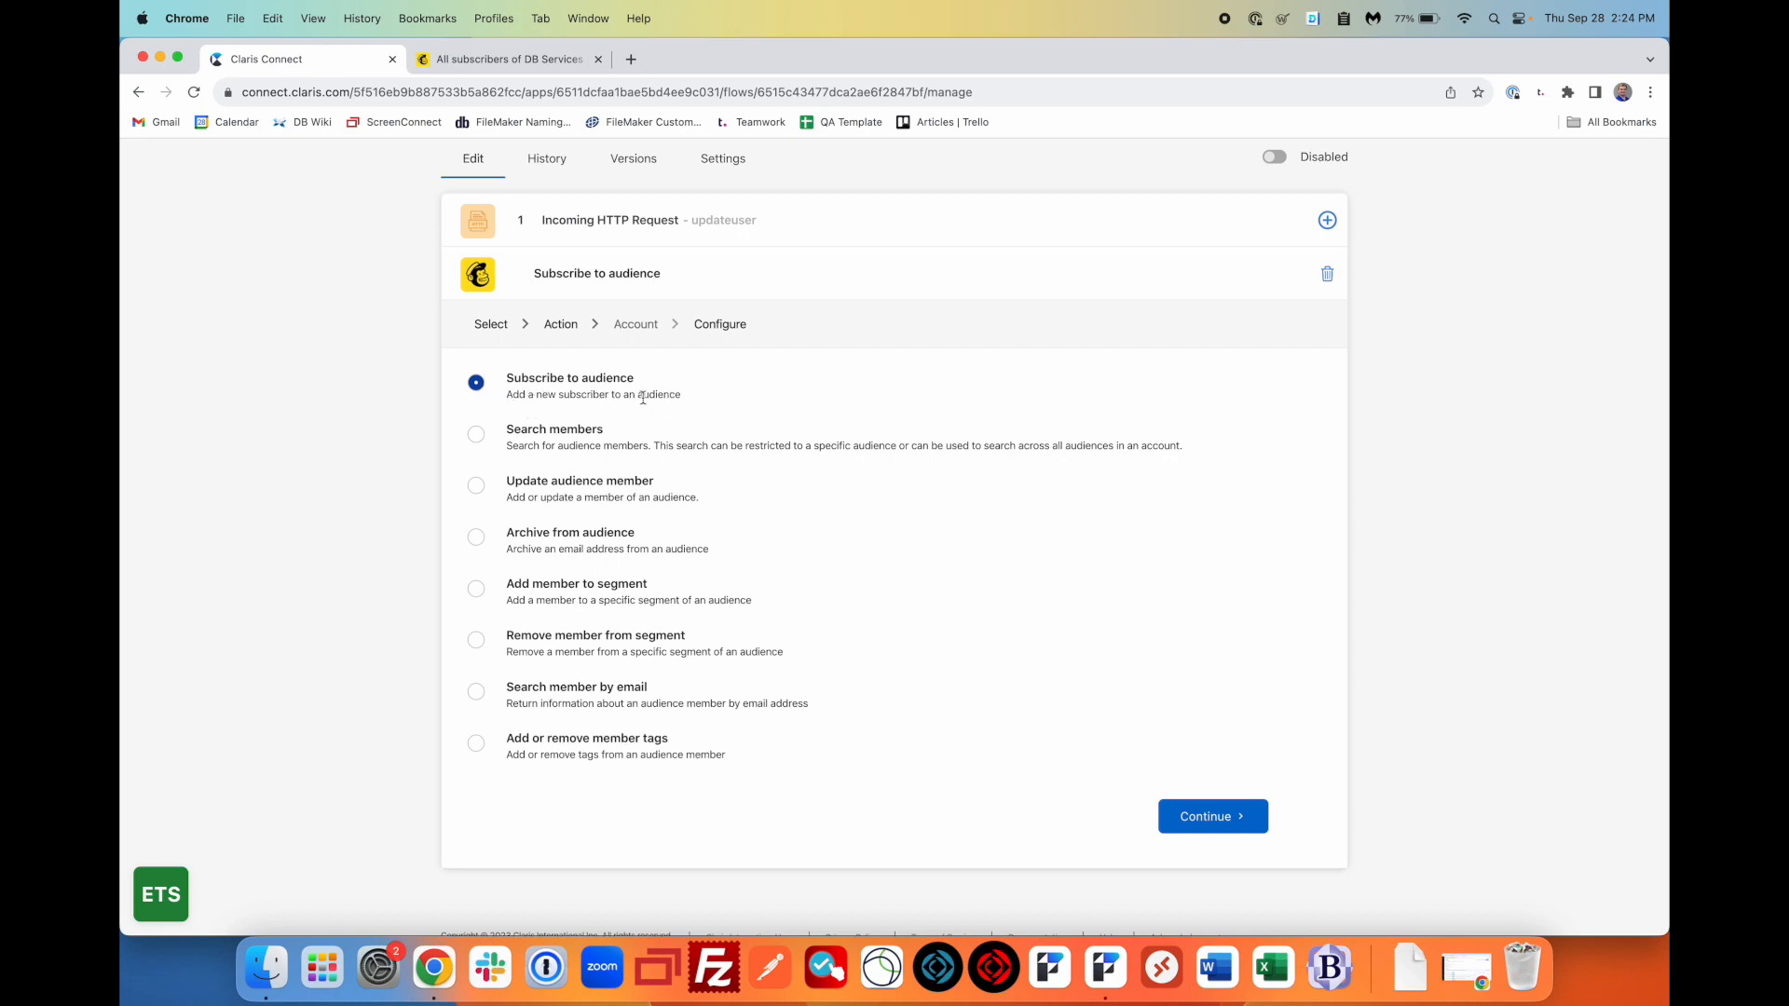
- Accept Subscribe to audience as the action and use the connected Mailchimp account
left_click(1231, 829)
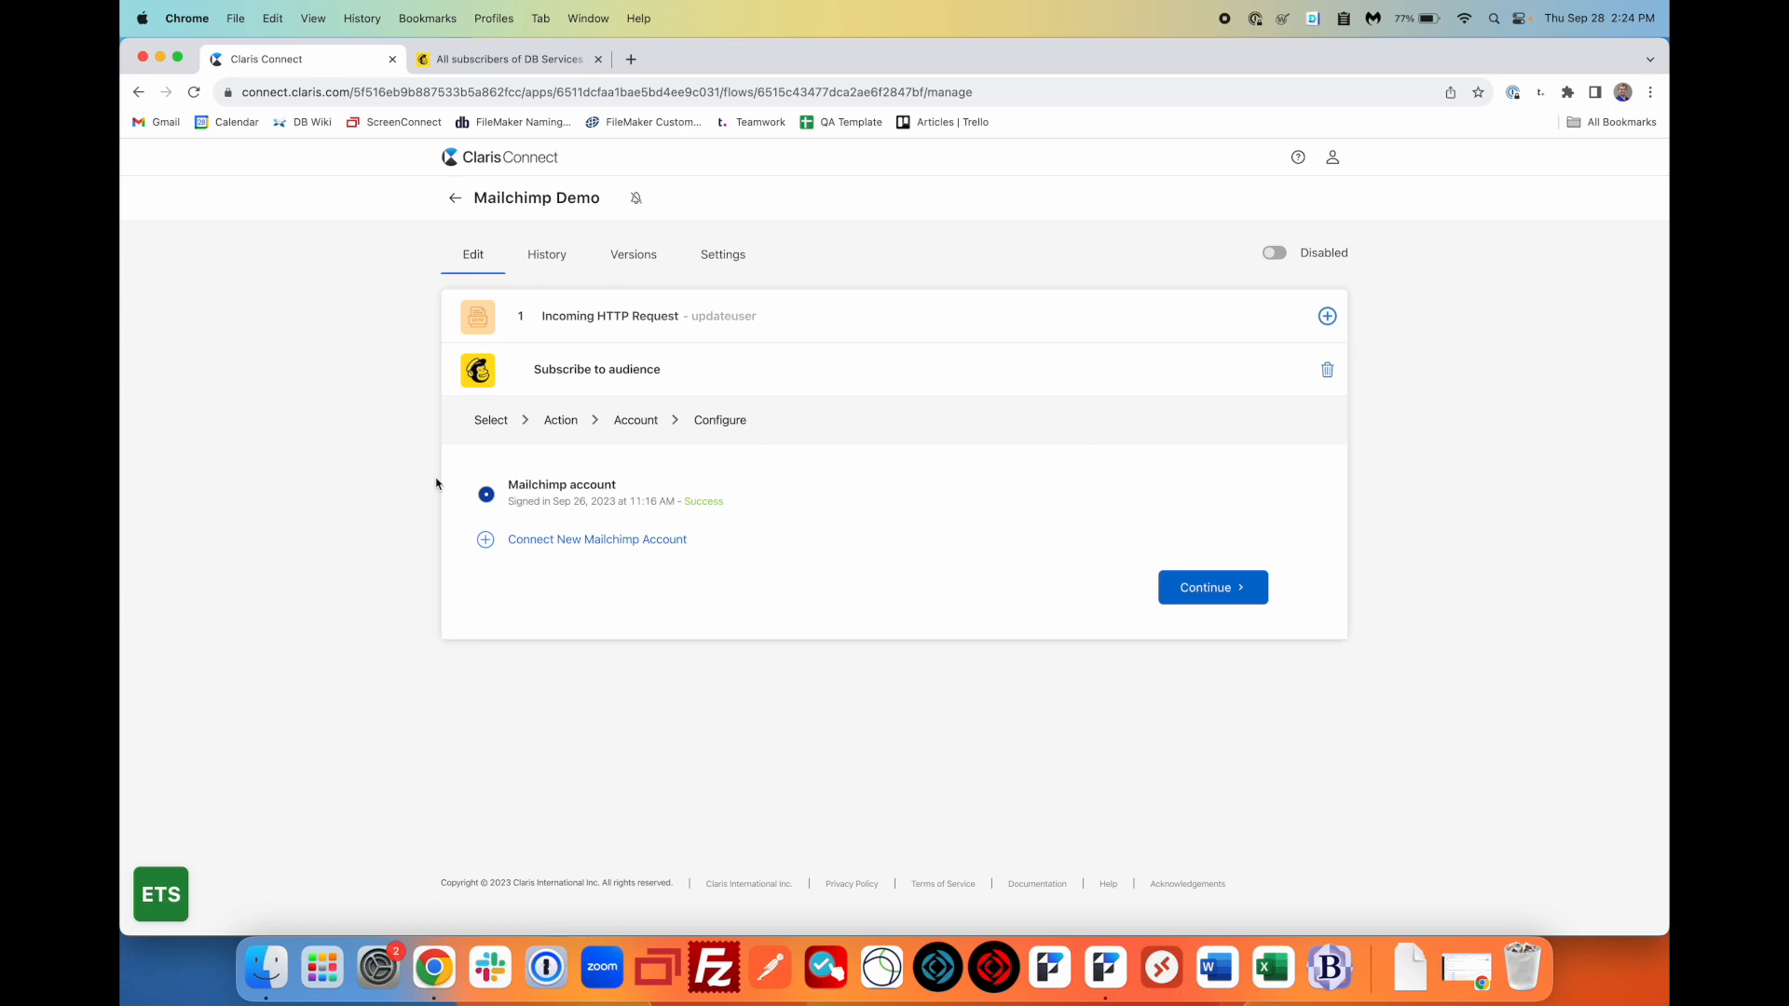
left_click(1244, 588)
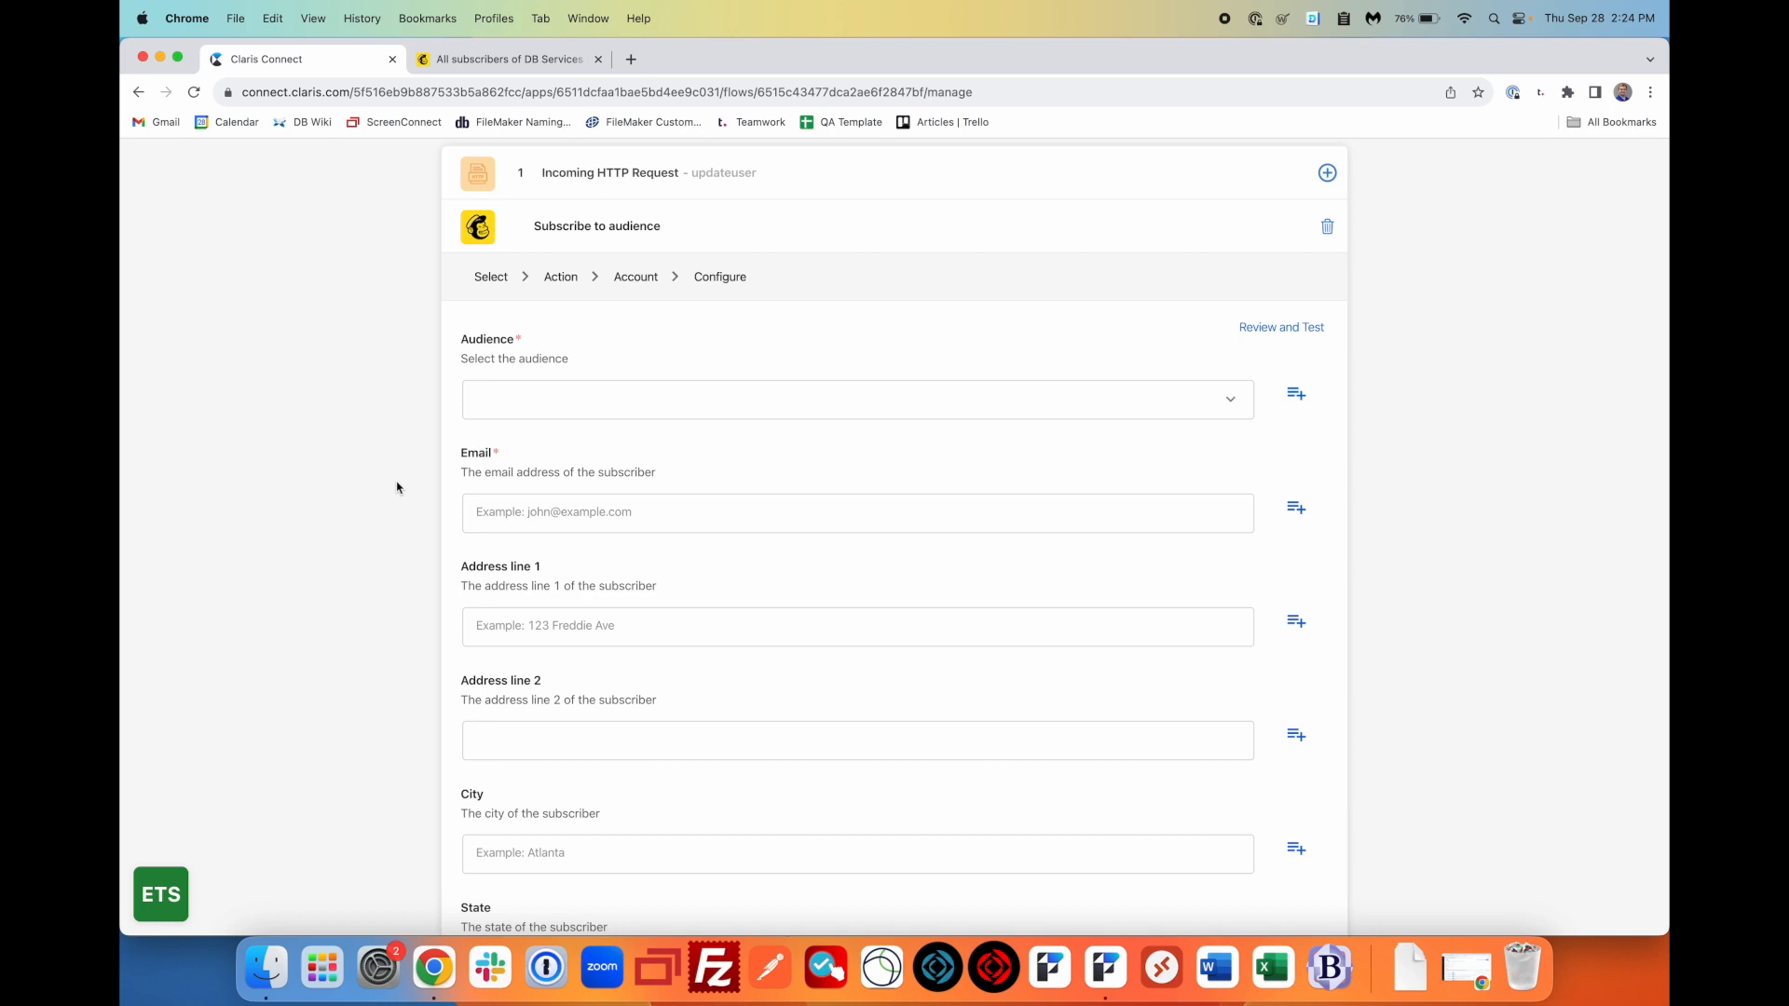
- Set the Mailchimp step's audience to DB Services, enter a subscriber e-mail, and save
left_click(743, 396)
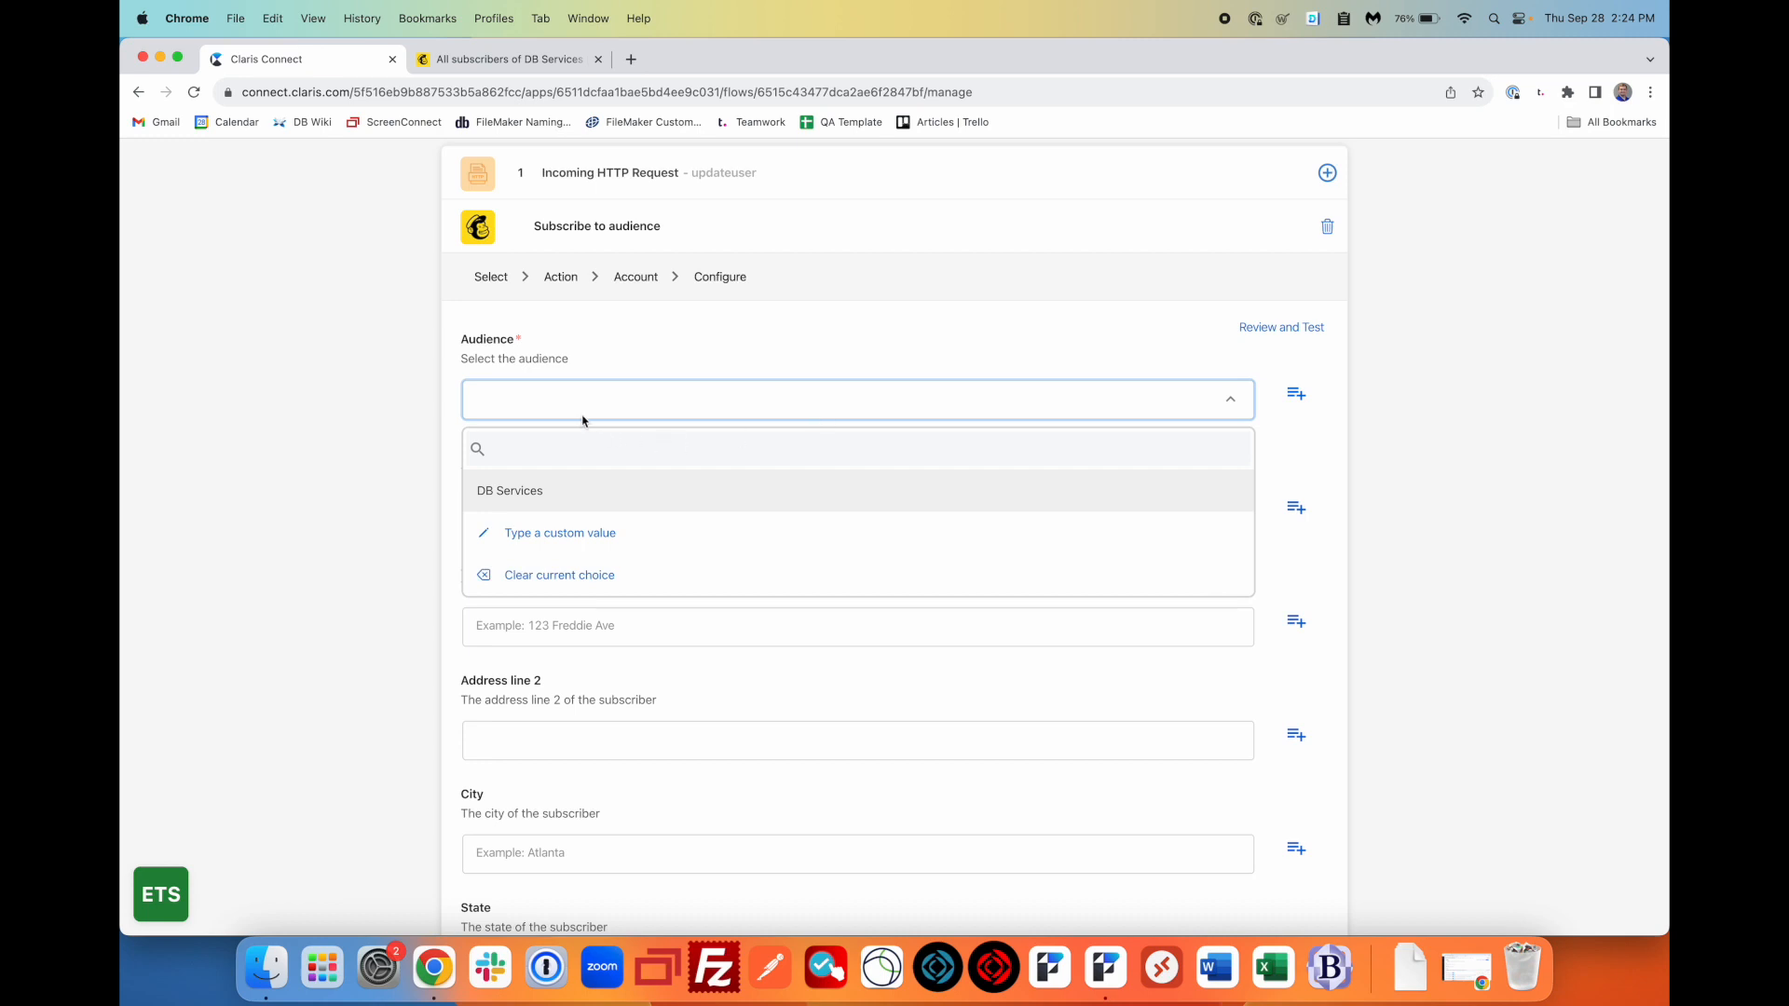
left_click(546, 498)
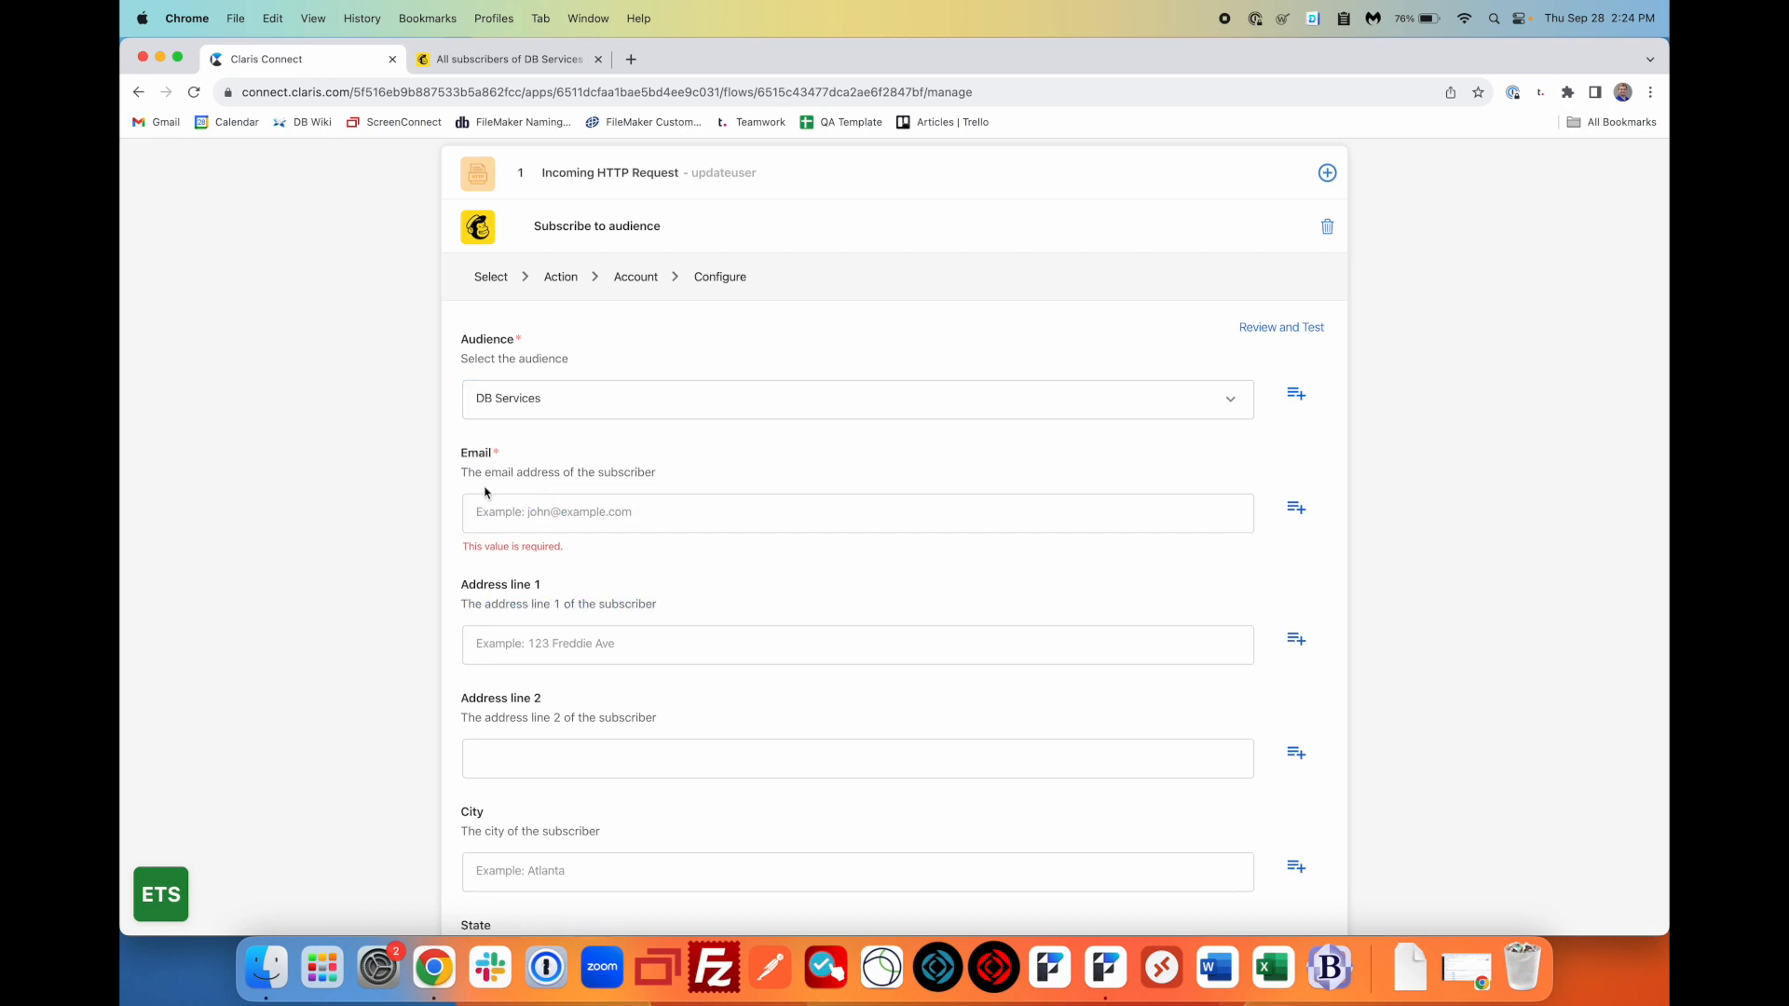
left_click(524, 515)
type("user@yourcompany.com")
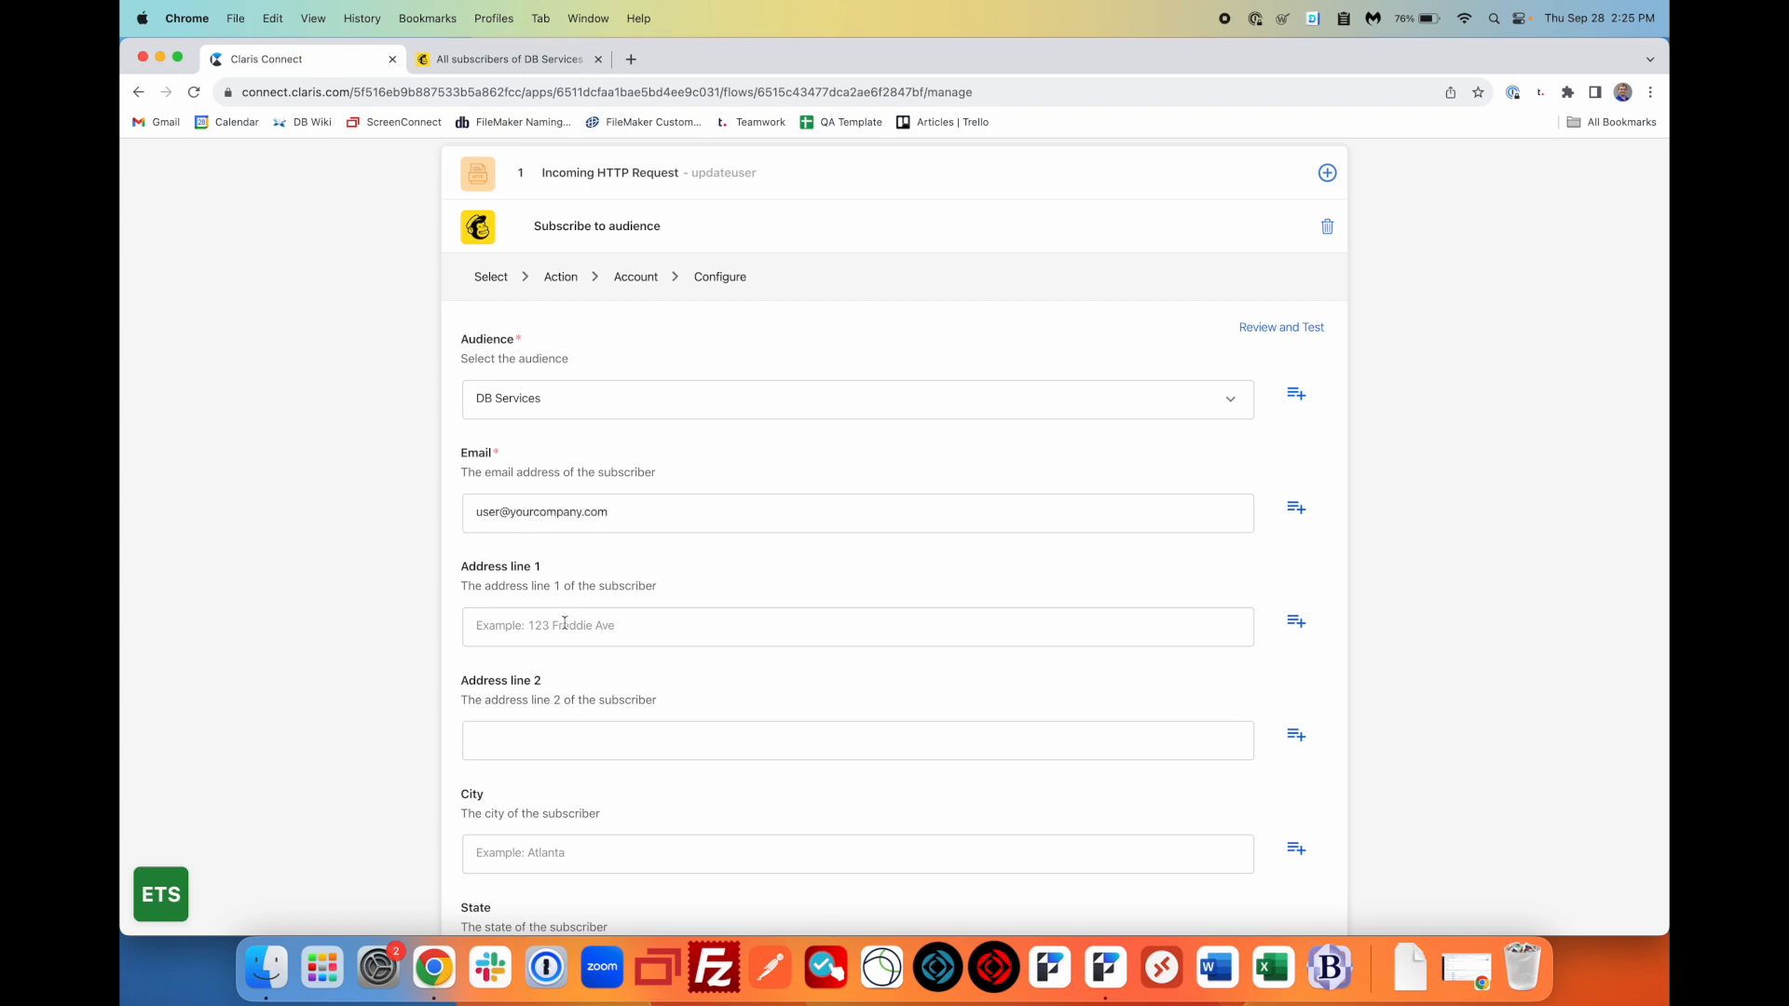
left_click(453, 554)
scroll(452, 552, "up", 2)
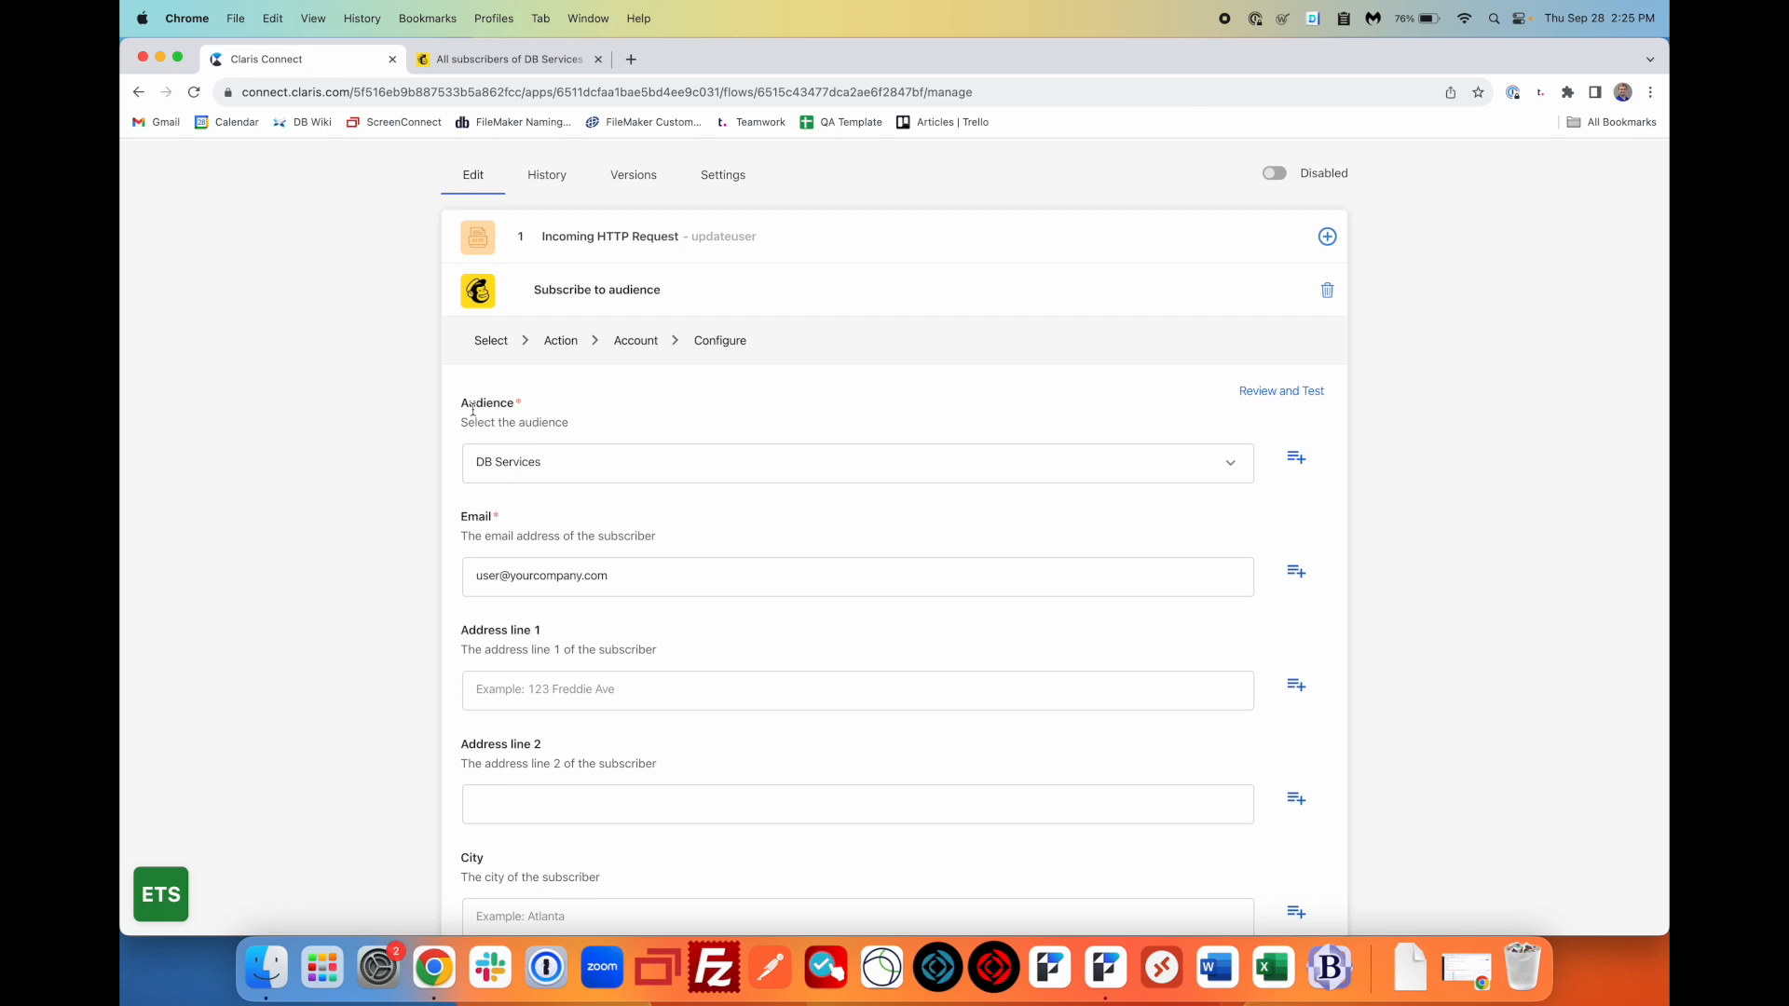
scroll(460, 549, "down", 8)
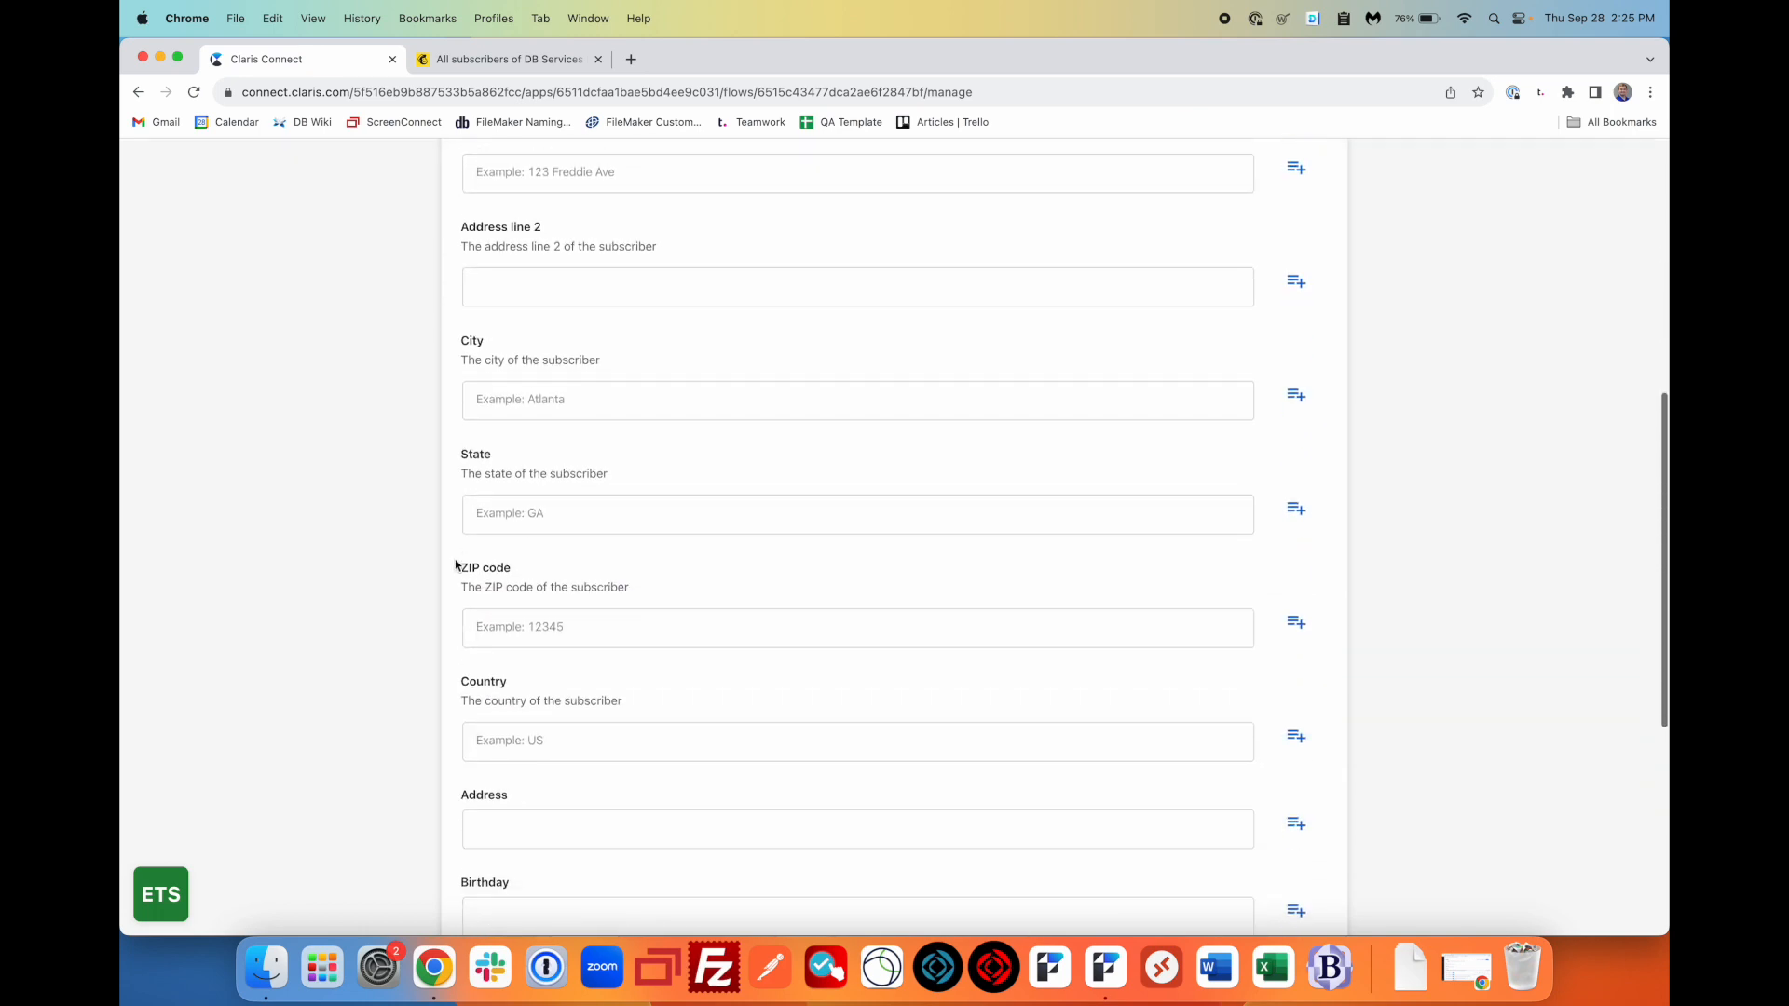
scroll(458, 563, "down", 3)
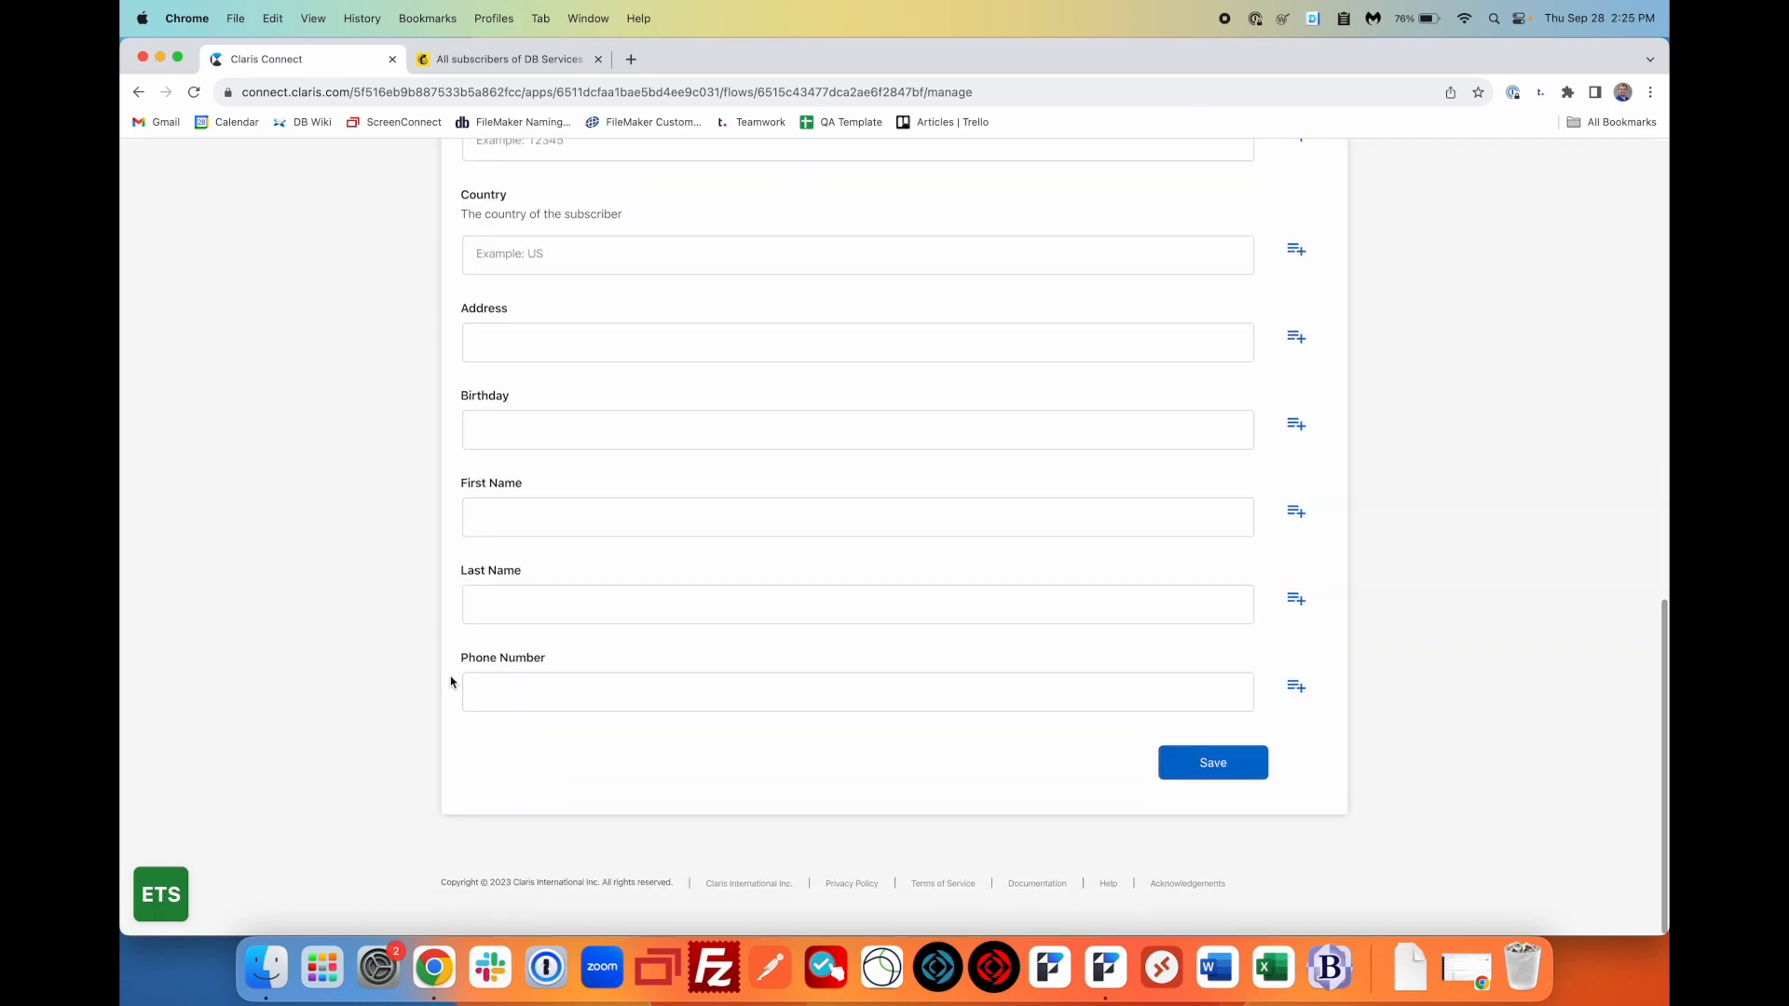
left_click(1243, 770)
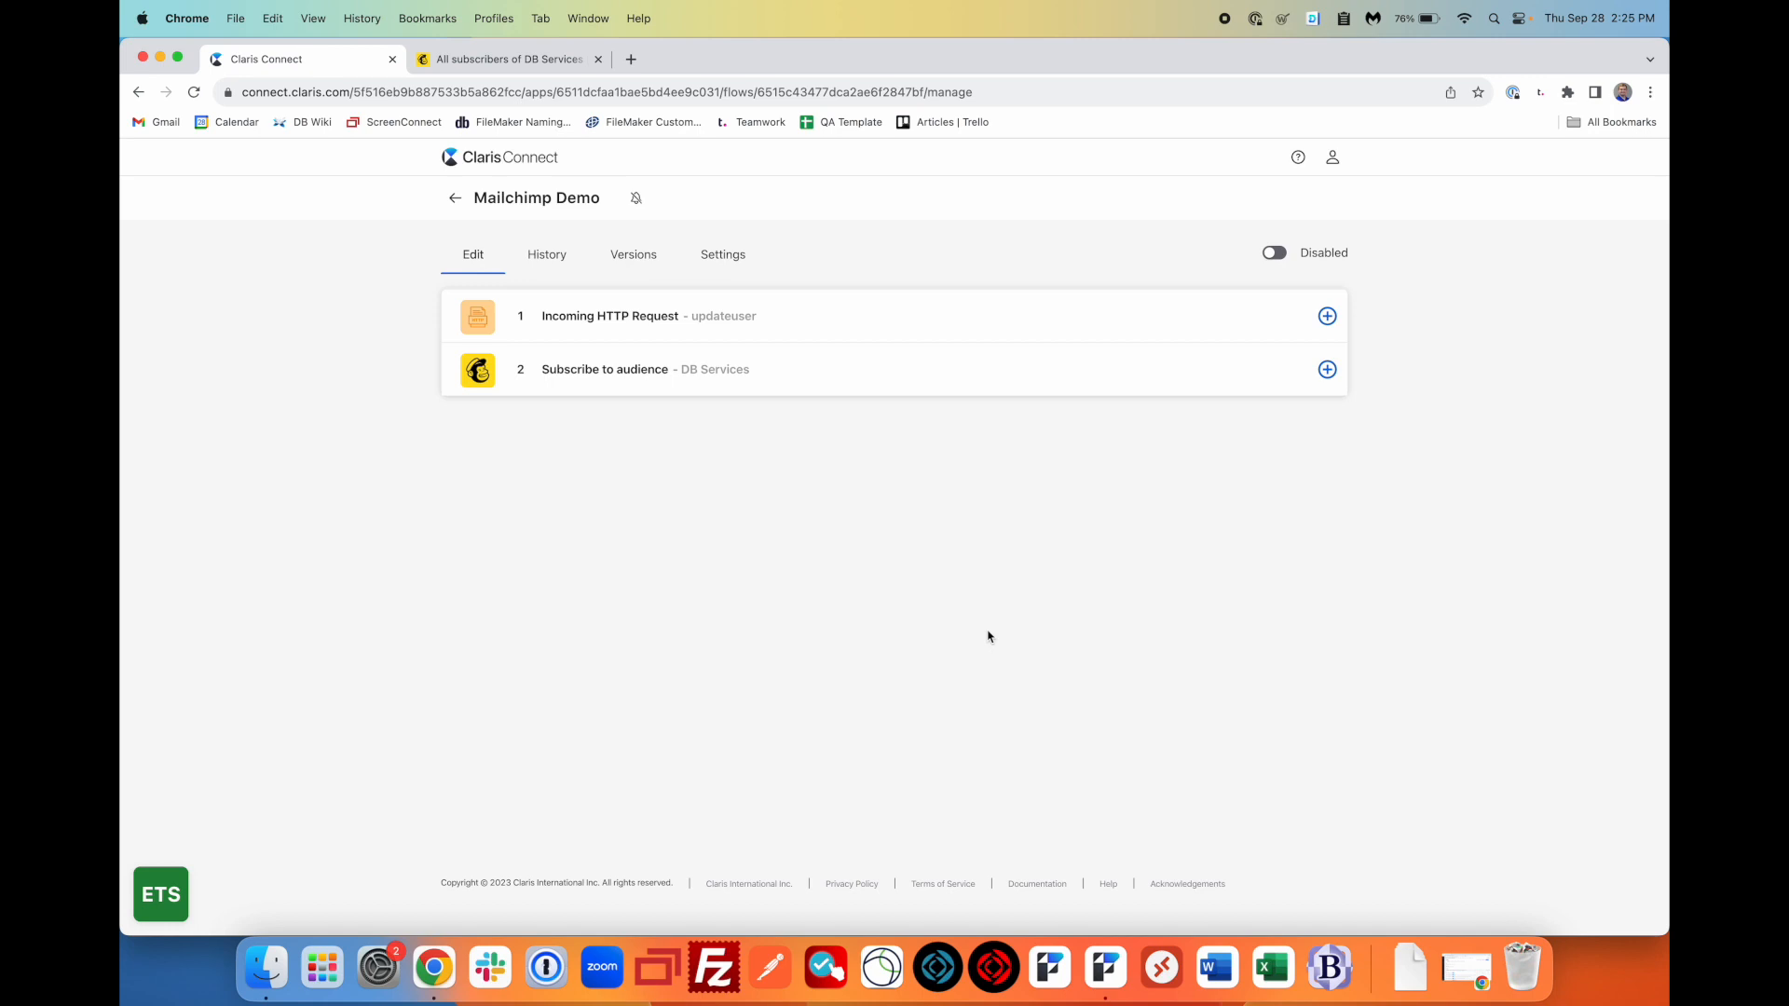
- Enable the Mailchimp Demo flow and reload the flow page
left_click(1272, 261)
left_click(1024, 92)
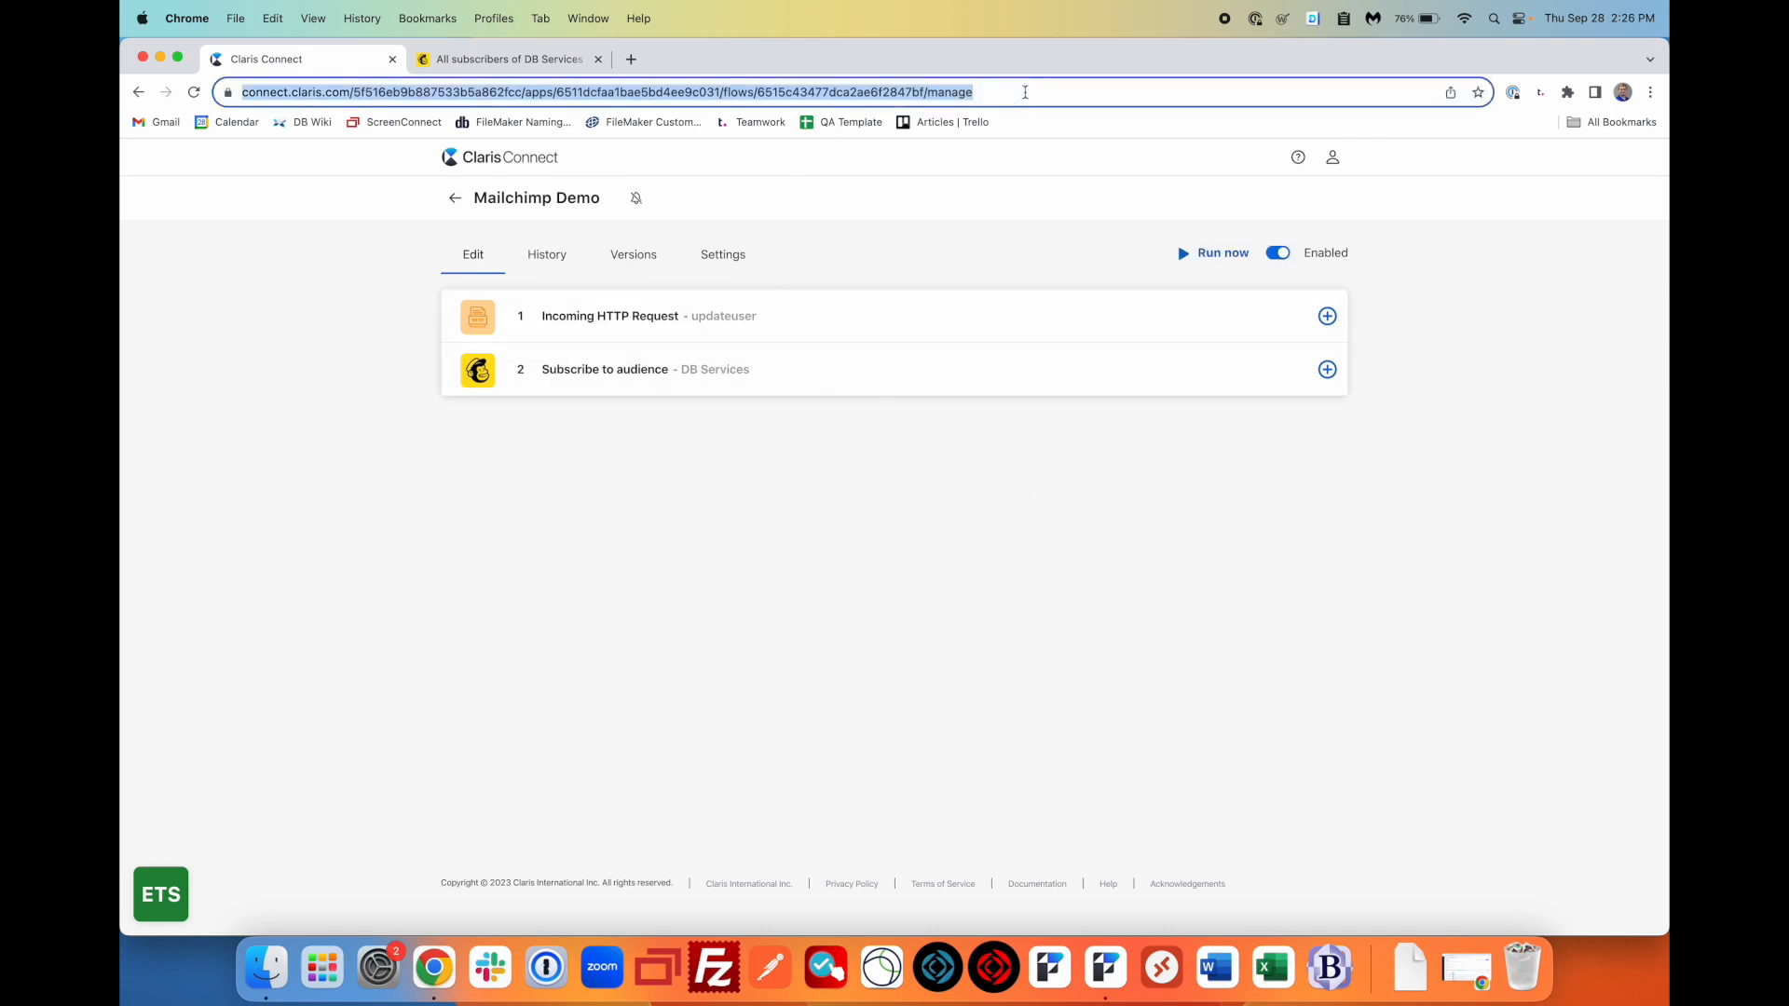
key("Return")
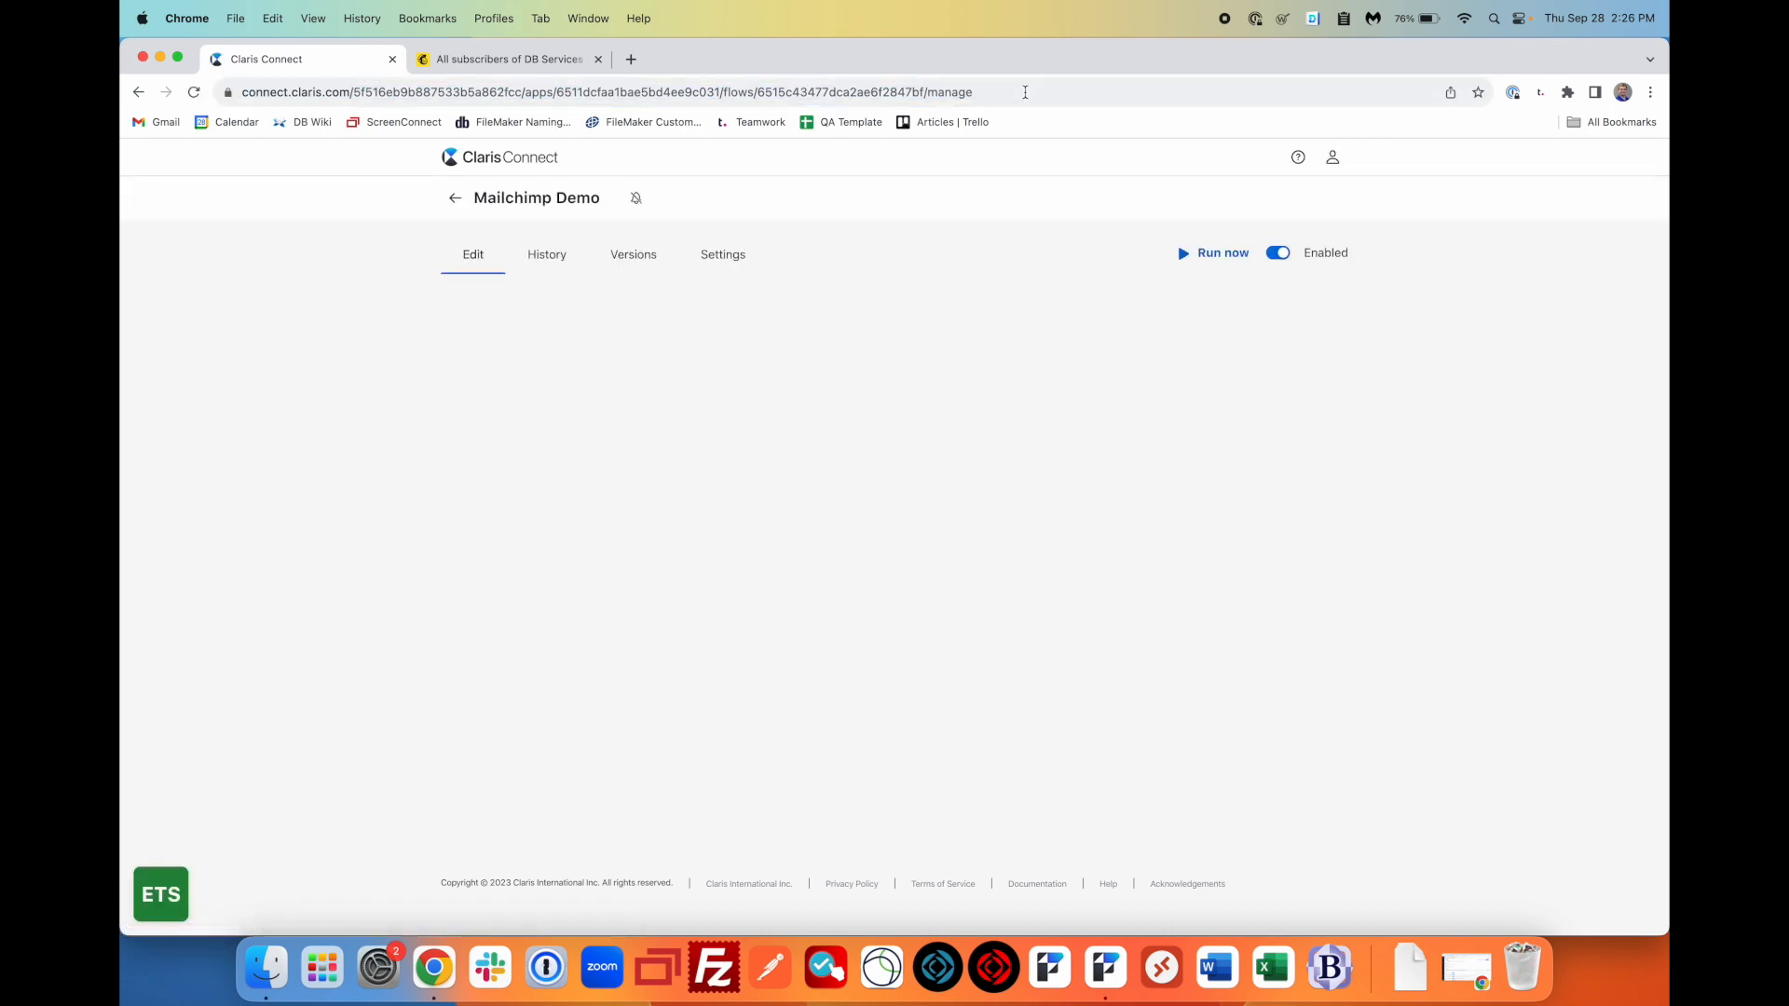
- Review the Subscribe to audience step's settings, then return to FileMaker Pro
left_click(826, 386)
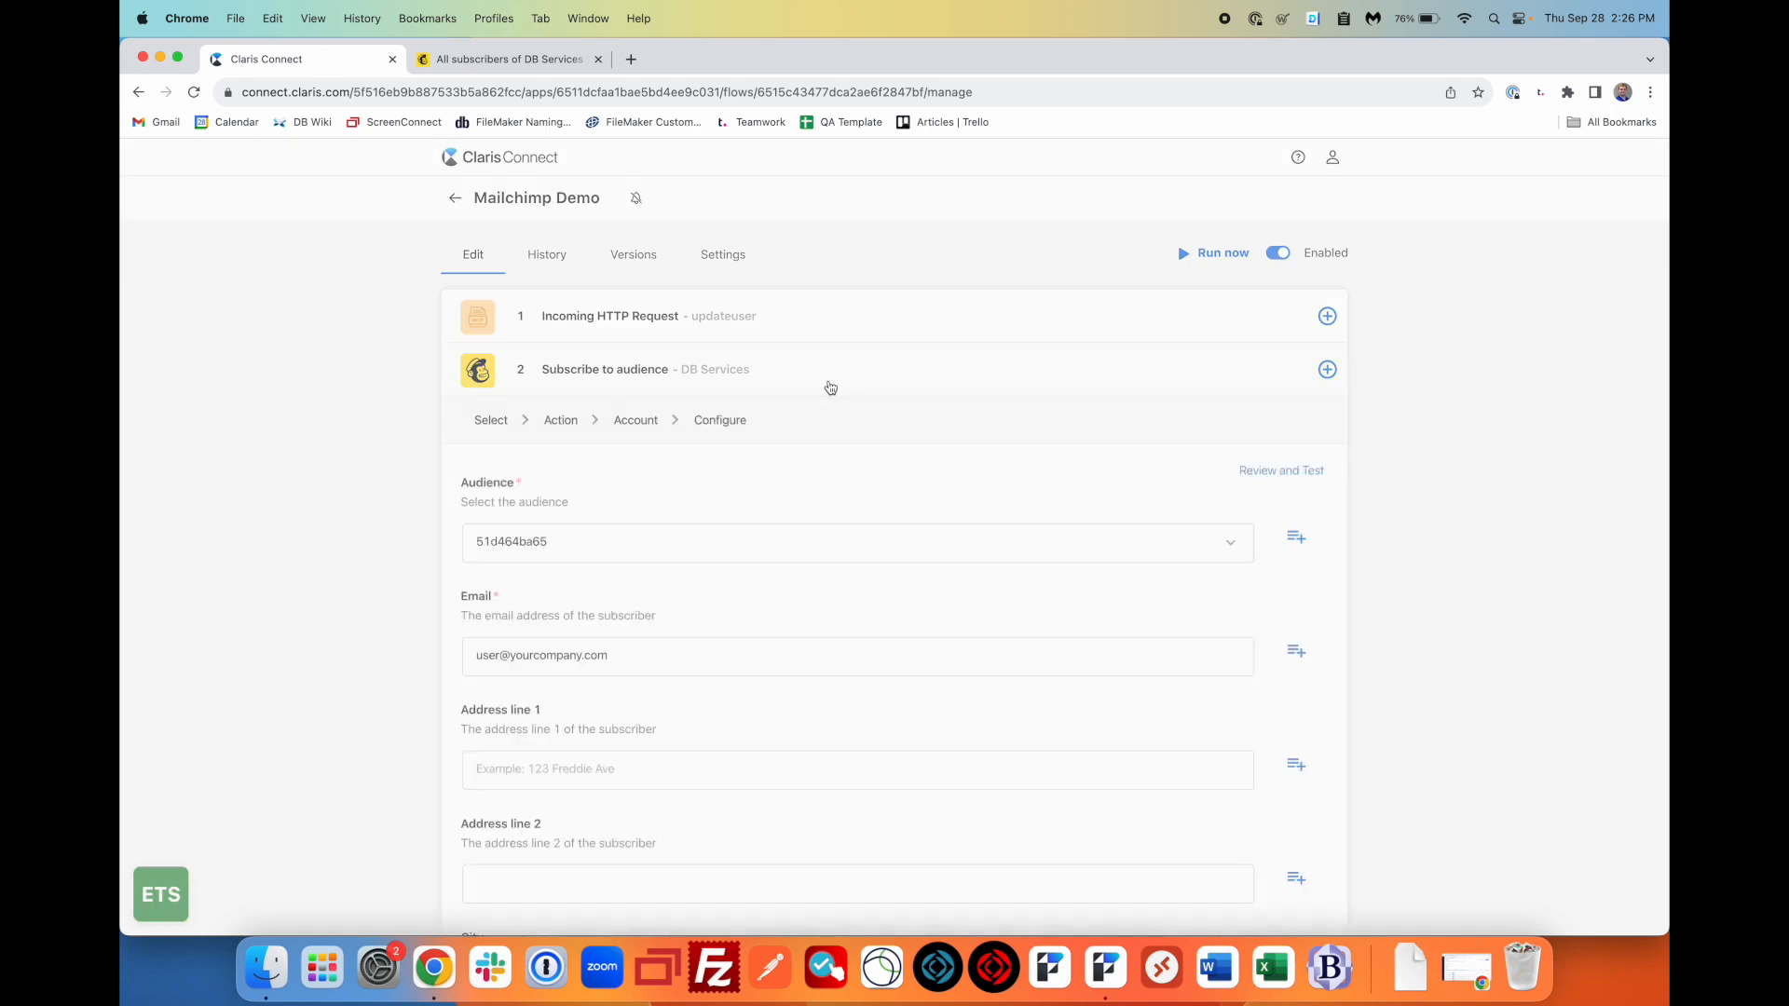
left_click(851, 371)
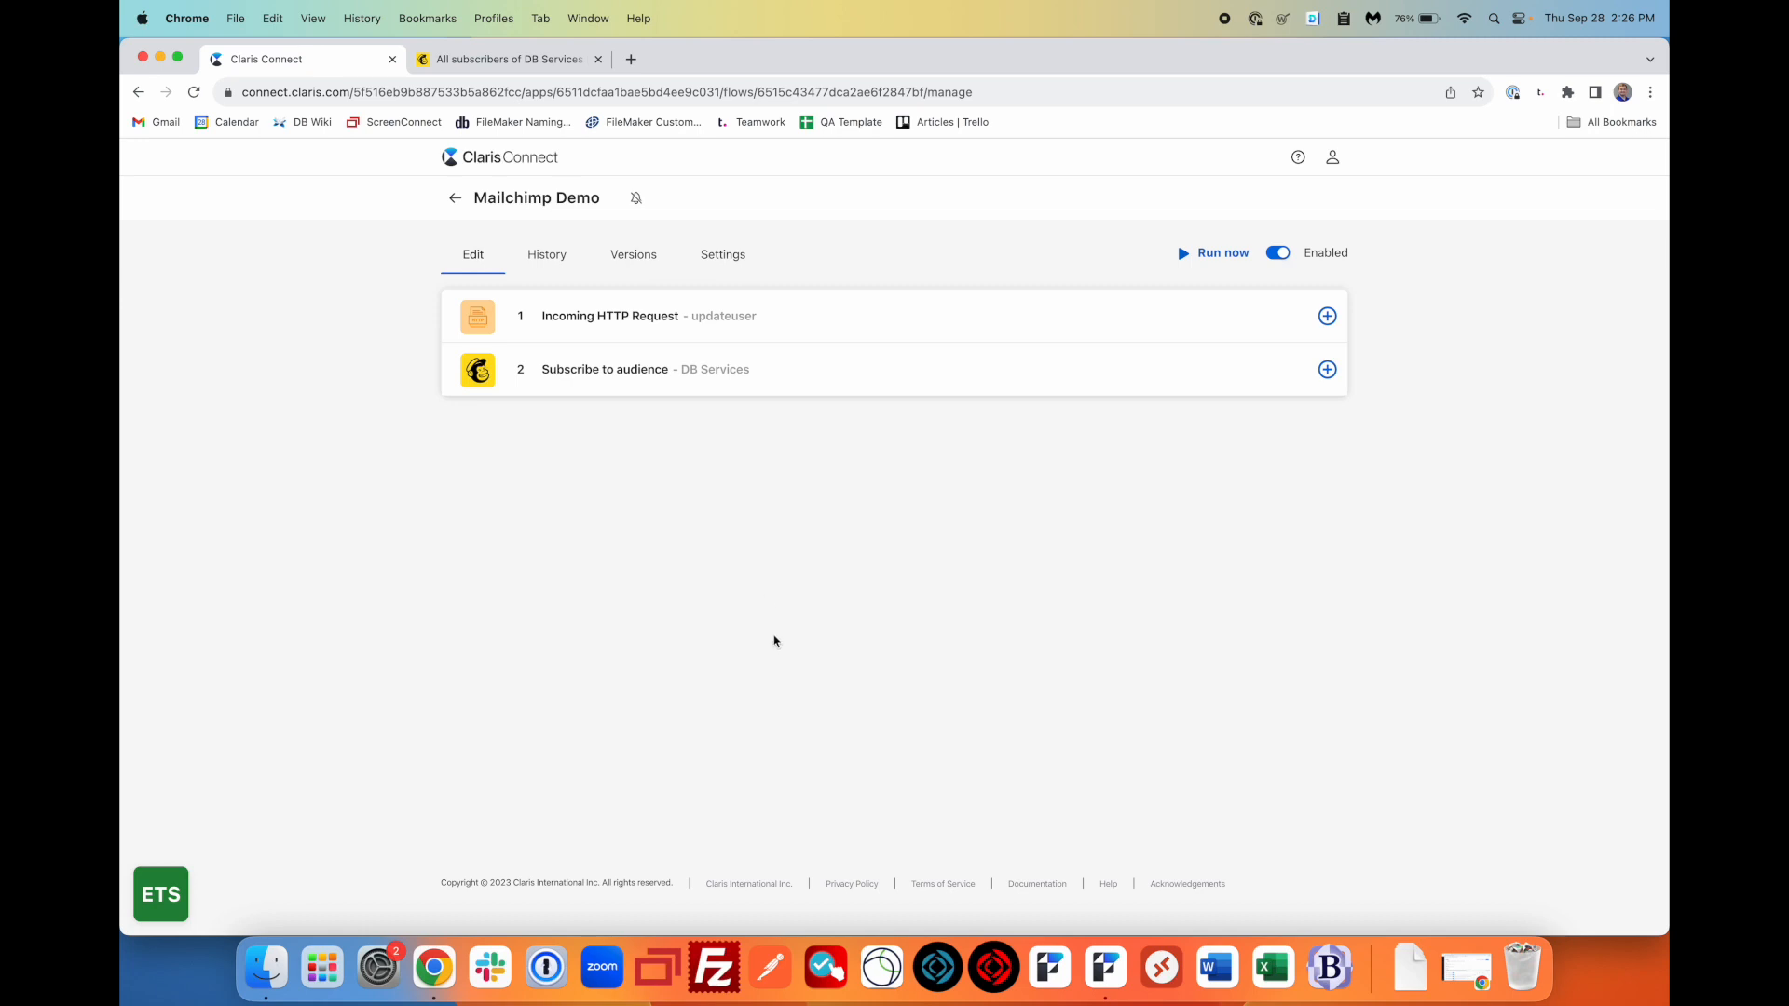
left_click(1095, 950)
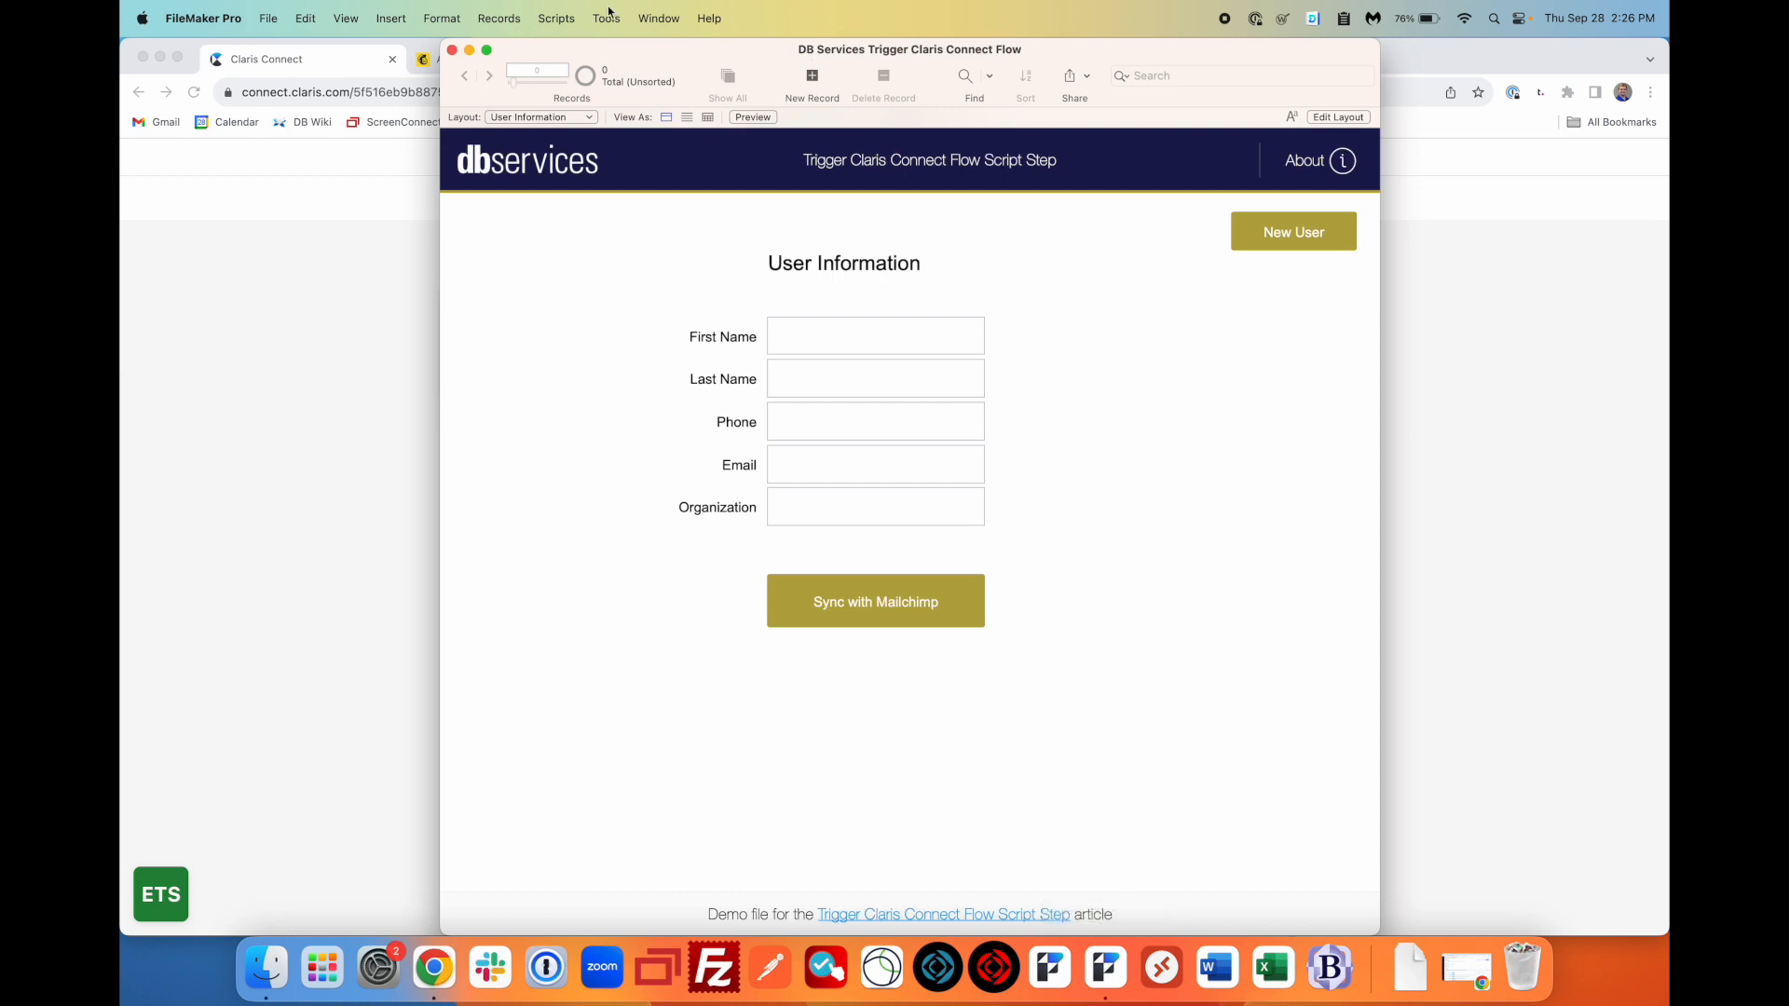
- Sign in to FileMaker Pro with the Claris ID account e-mail and password
left_click(561, 14)
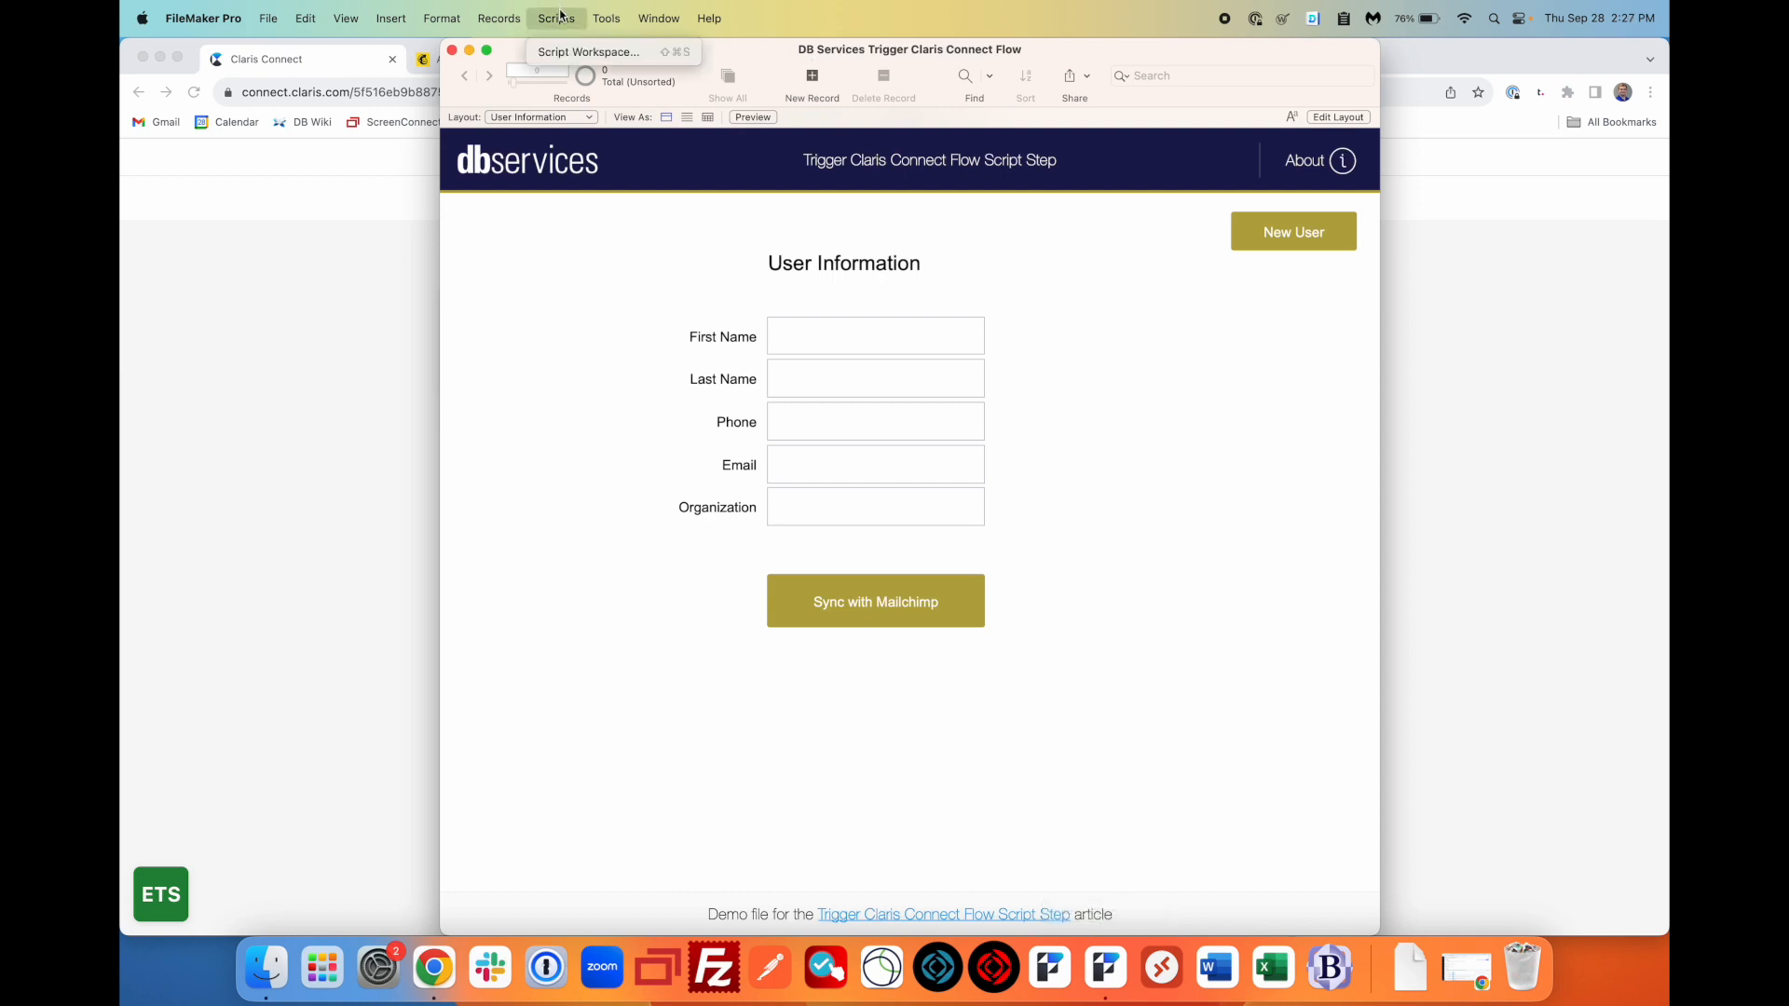
left_click(570, 52)
left_click(268, 18)
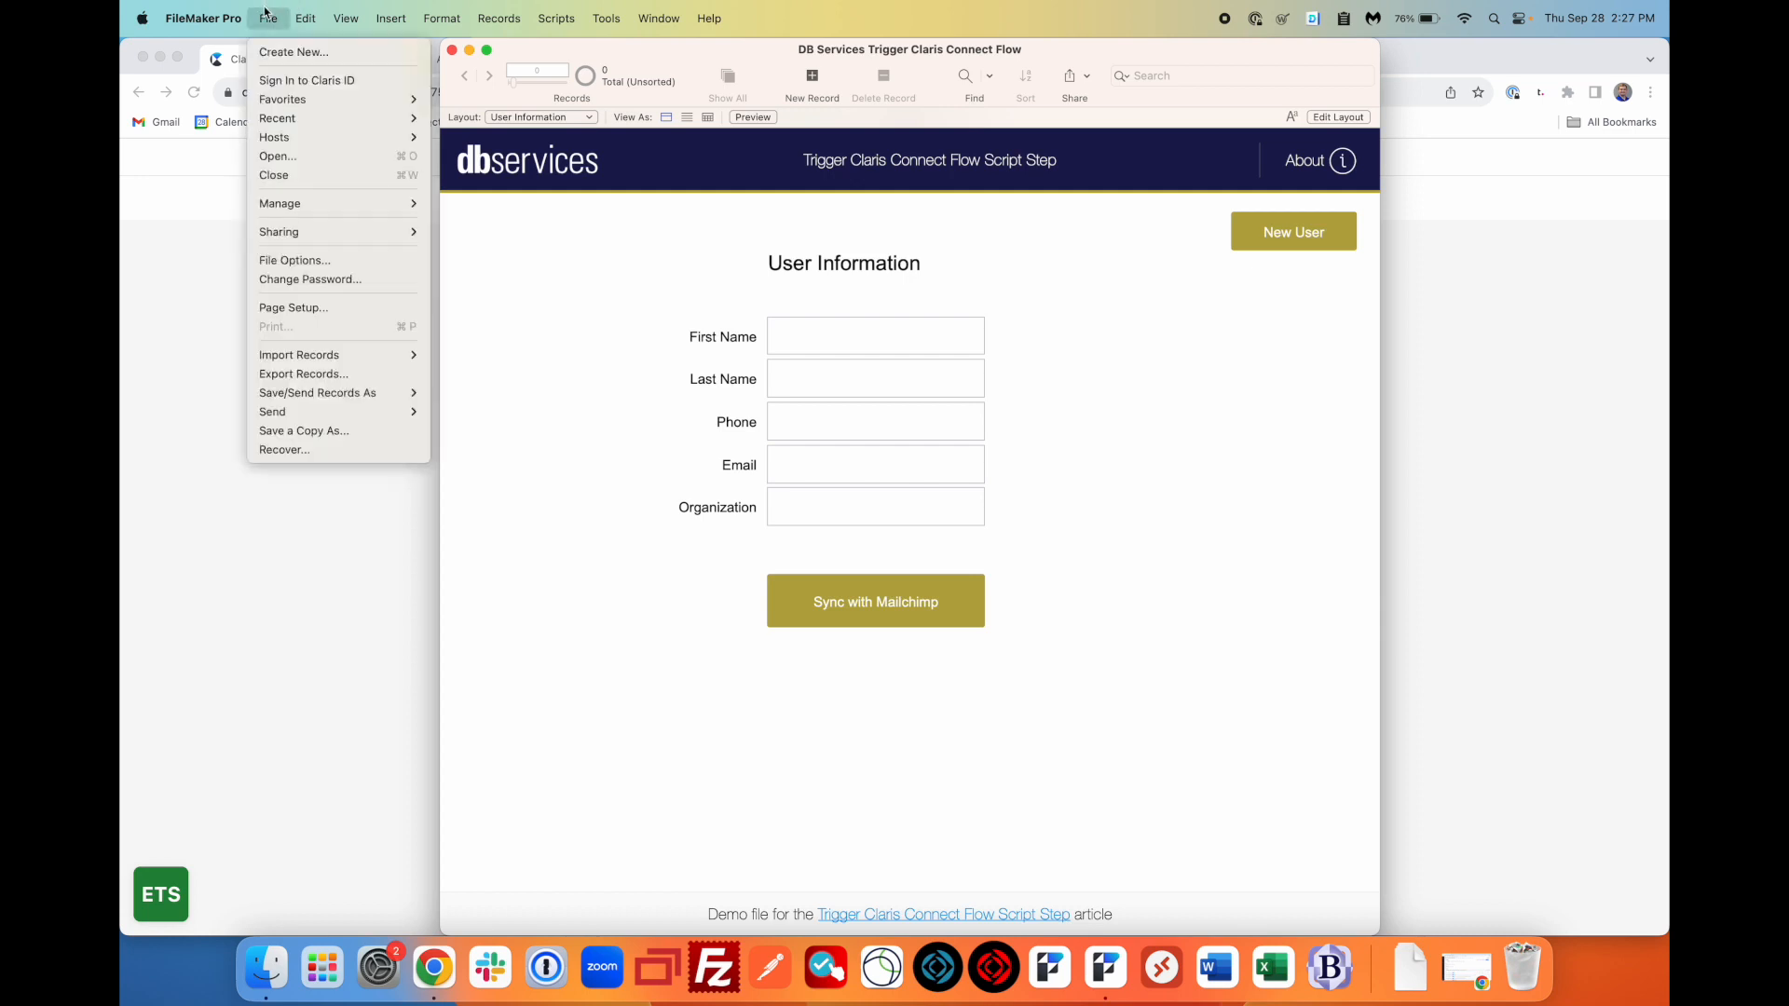
left_click(339, 82)
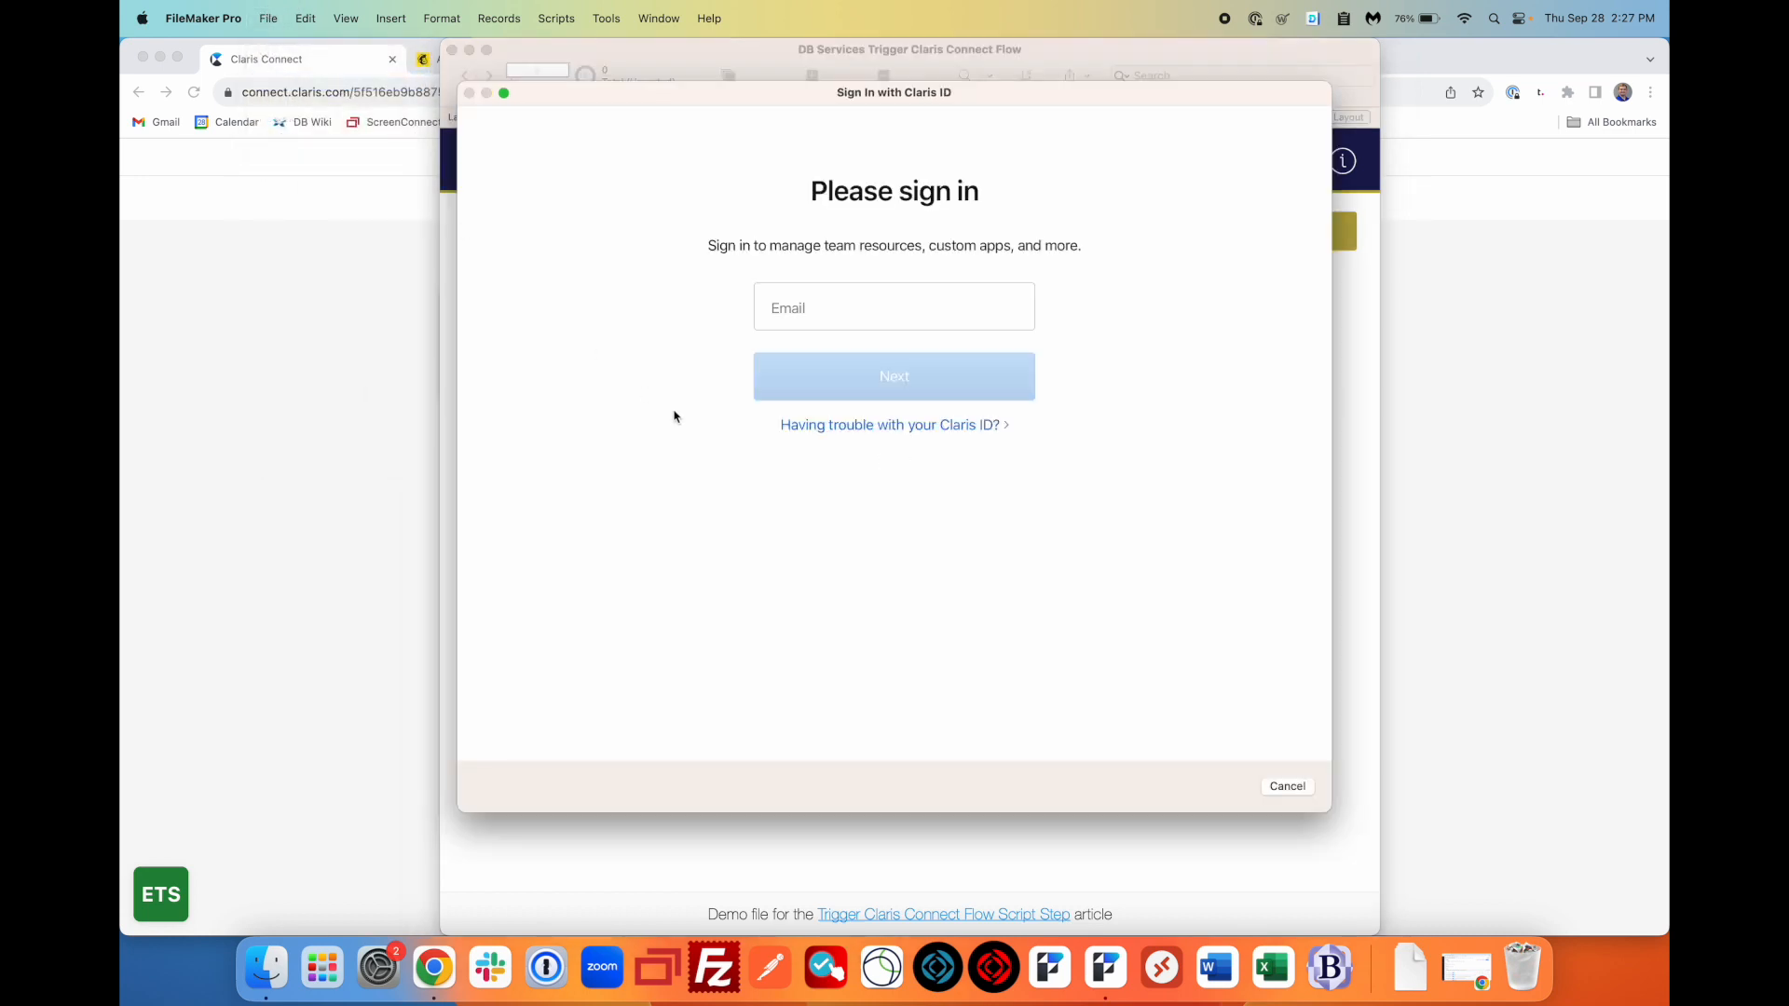
left_click(824, 312)
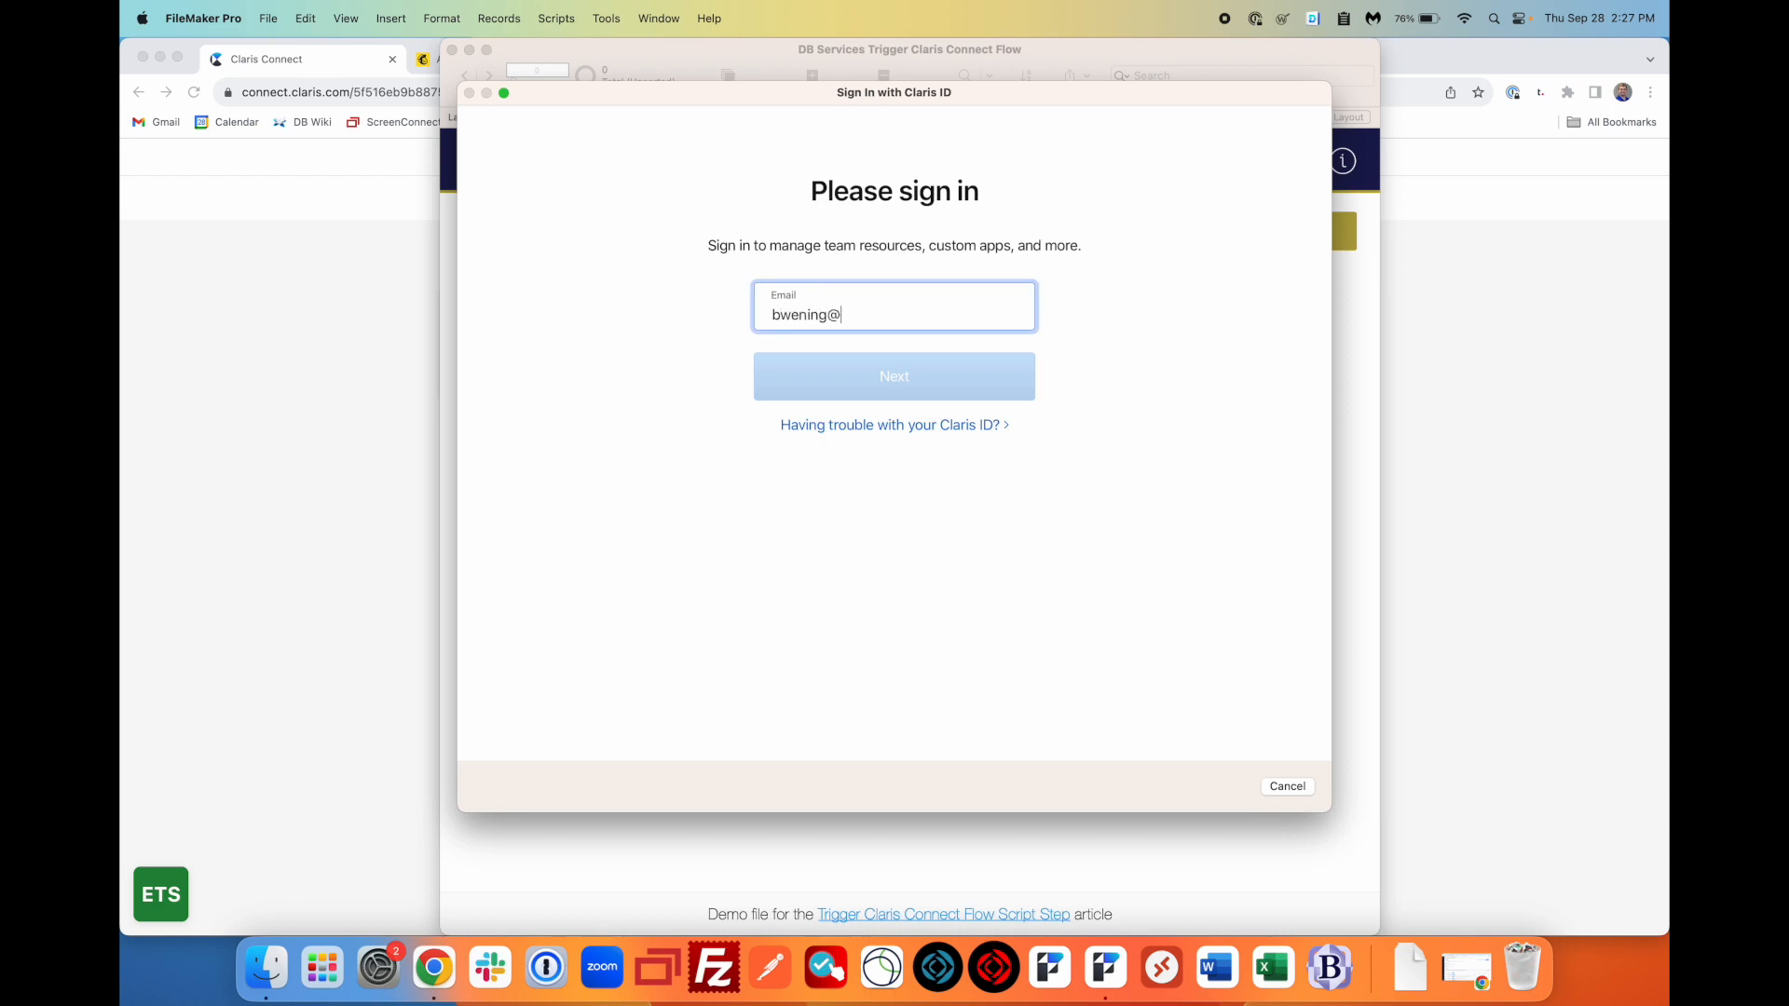
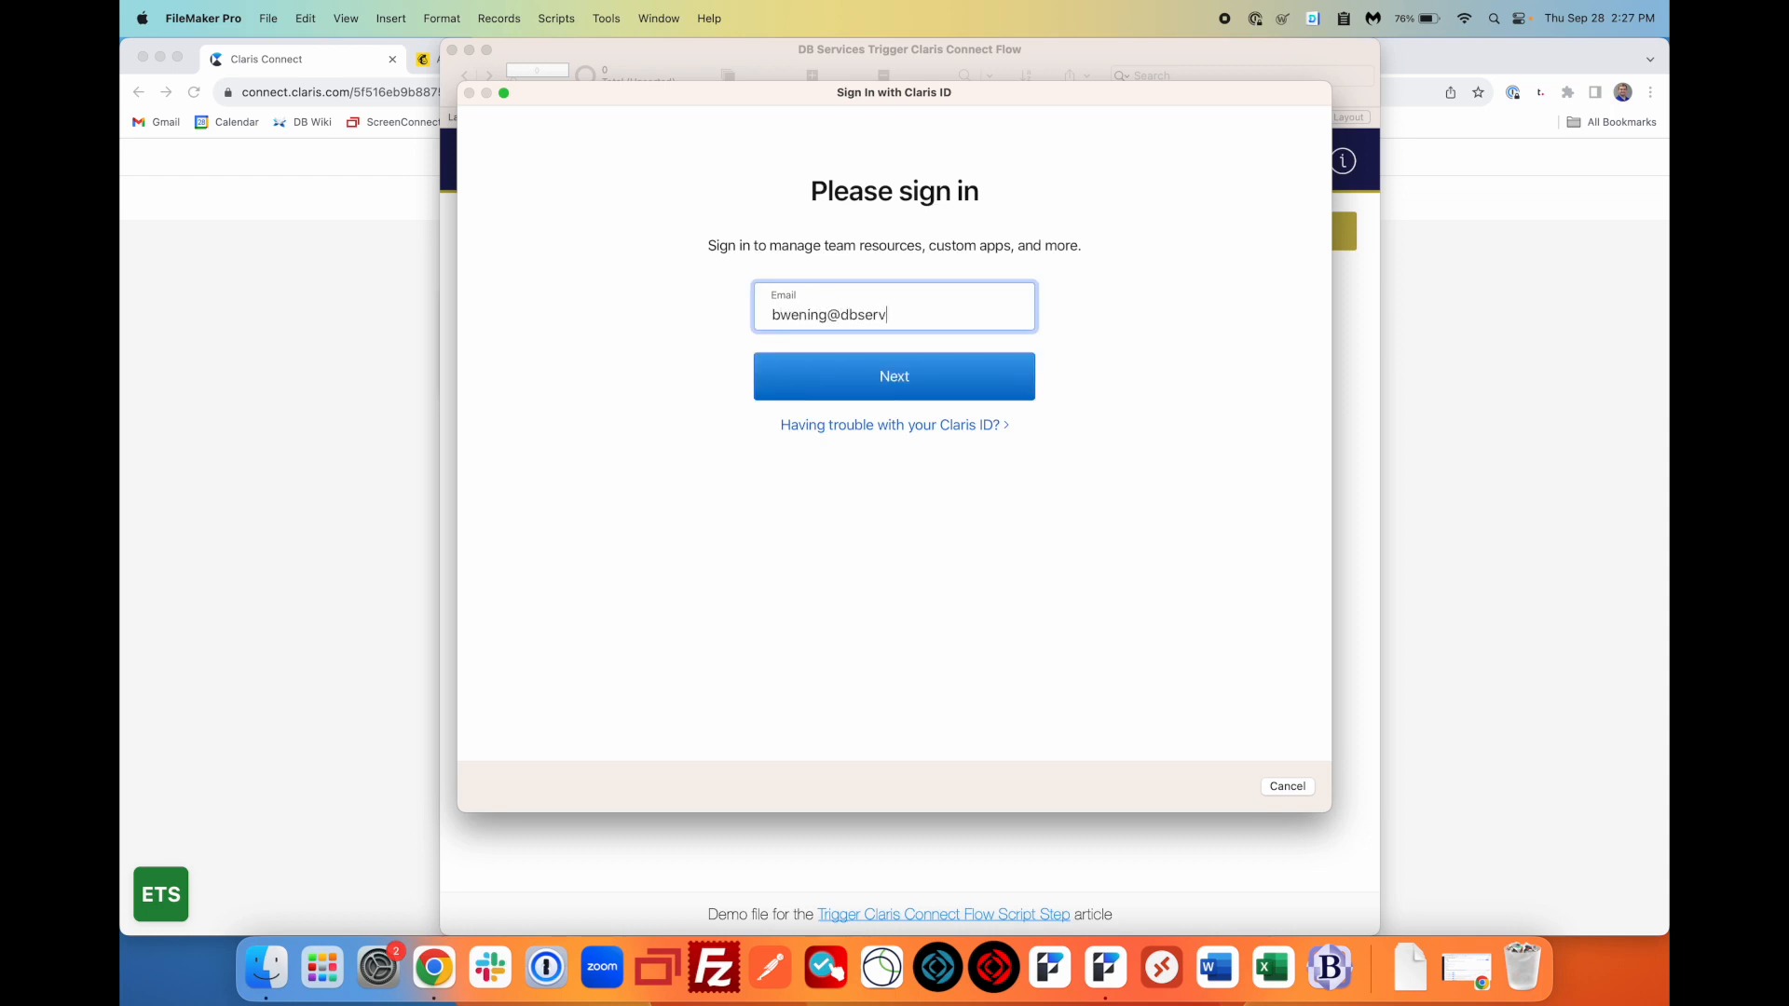
key("Tab")
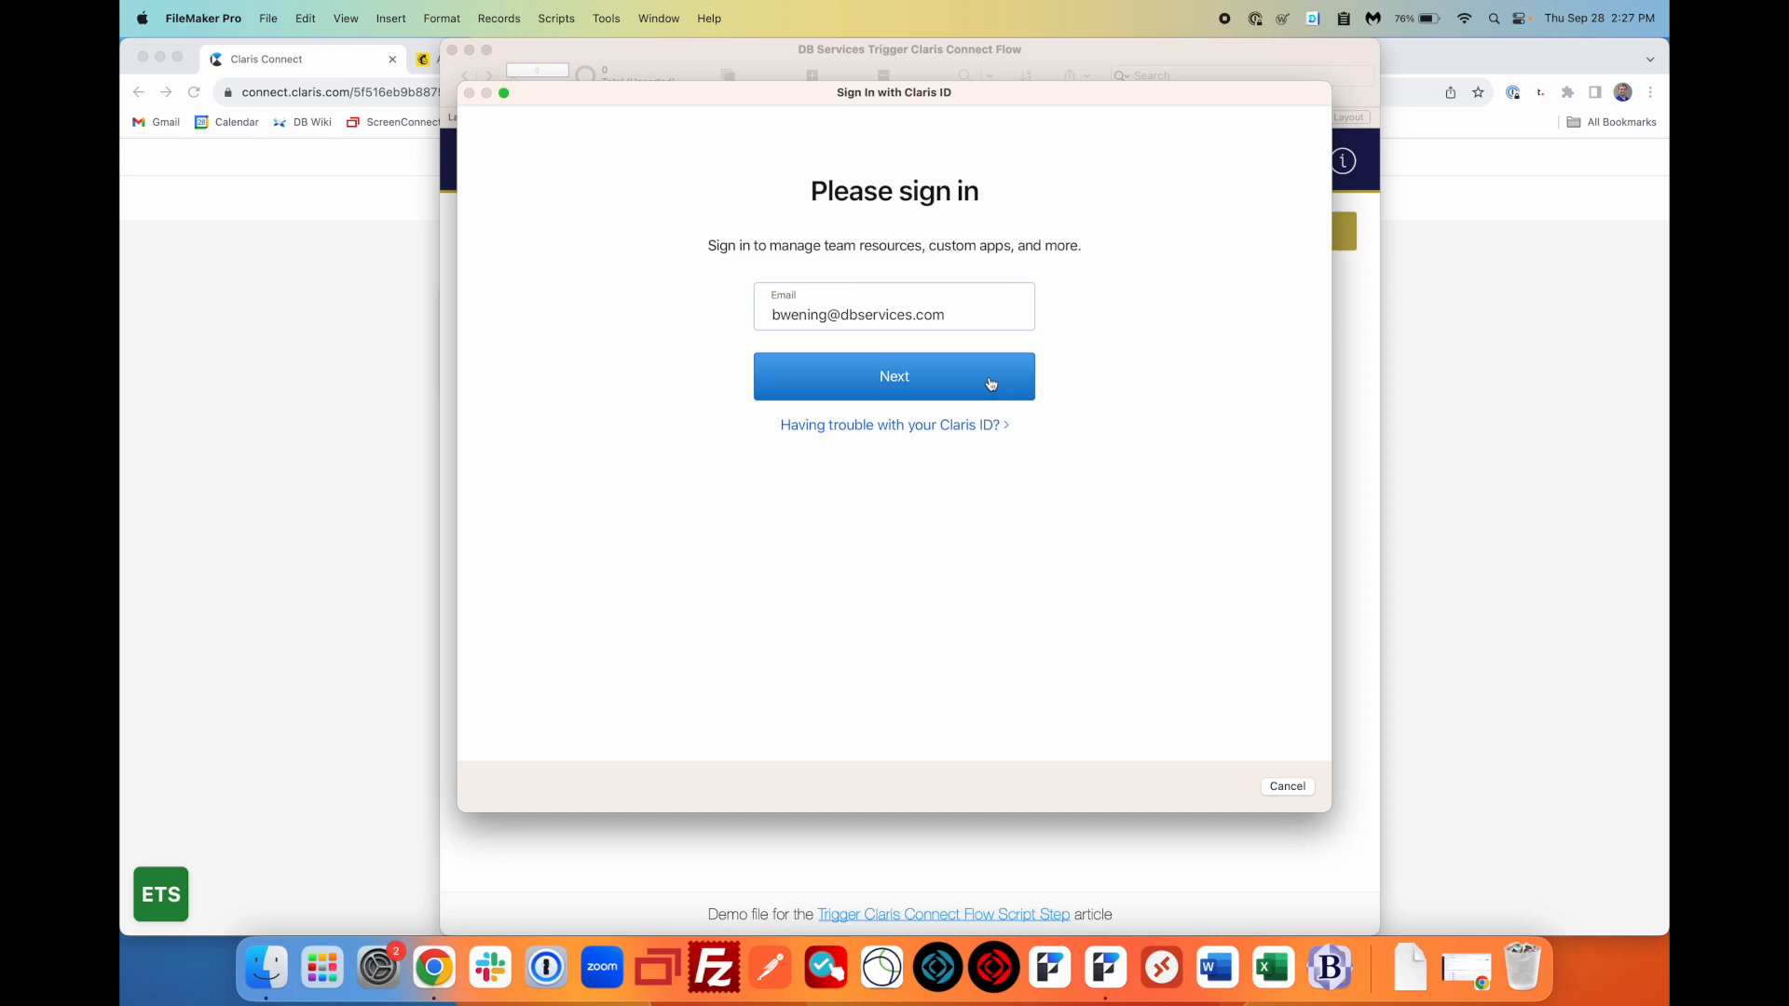
key("Return")
left_click(889, 335)
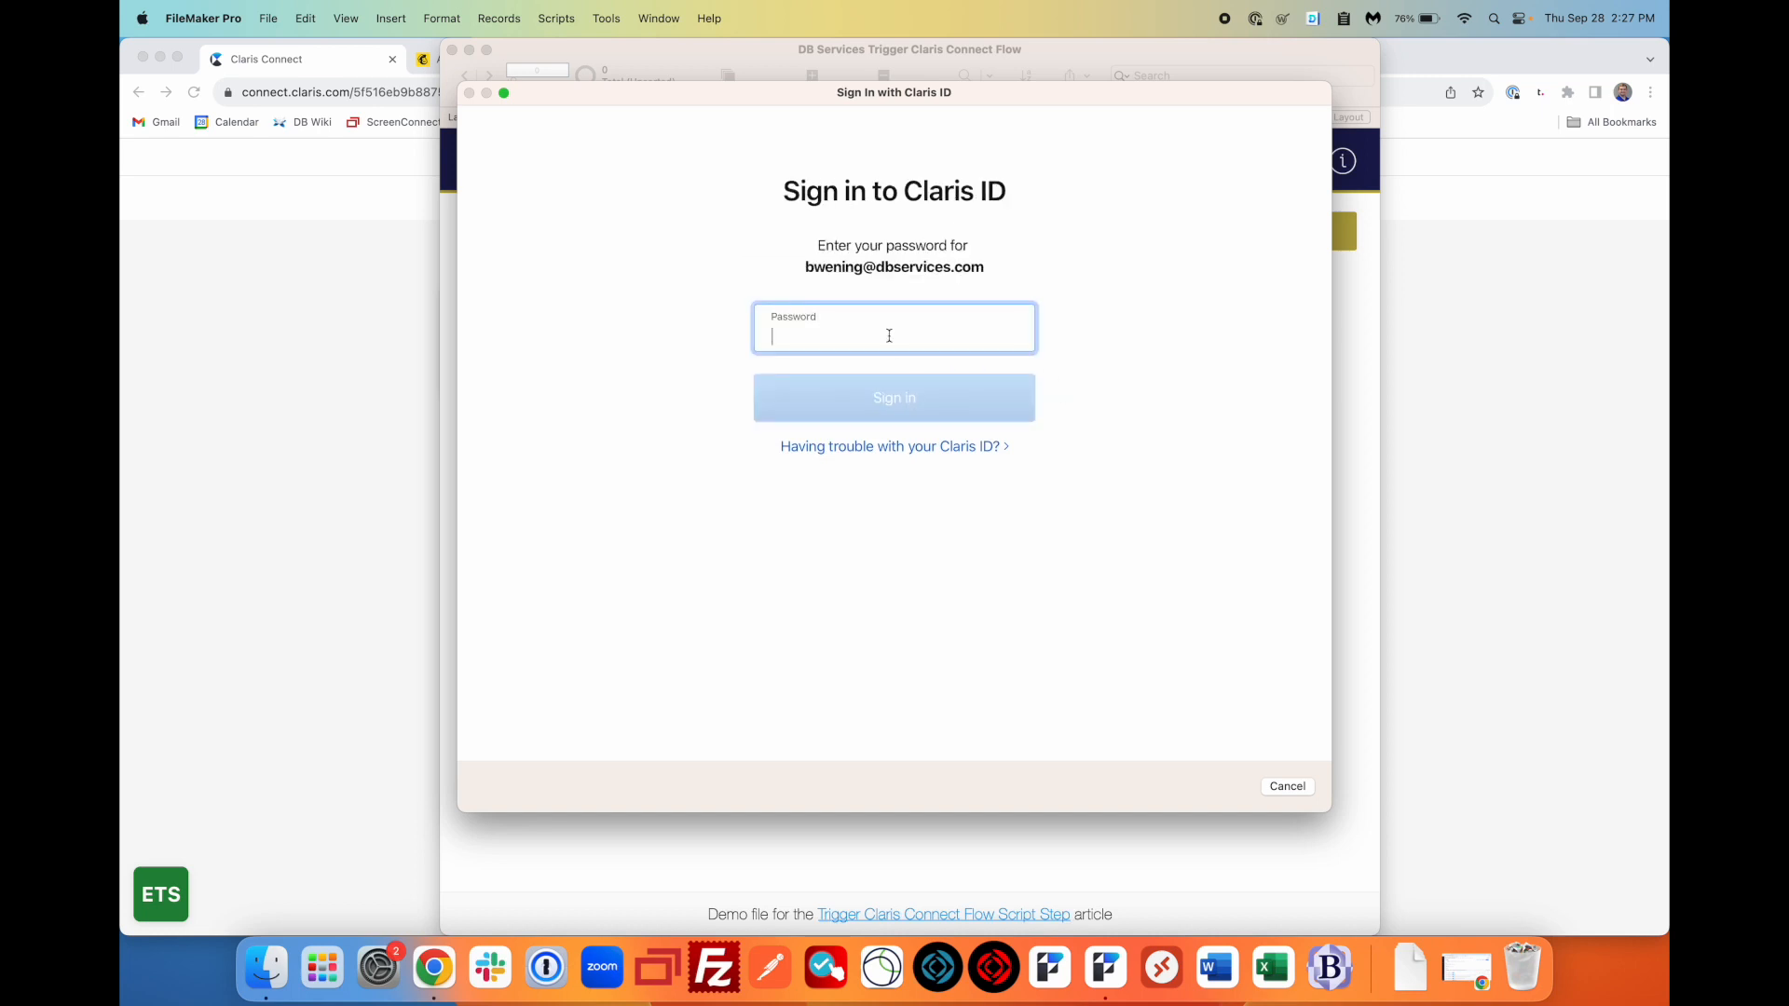
type("•••••••••••")
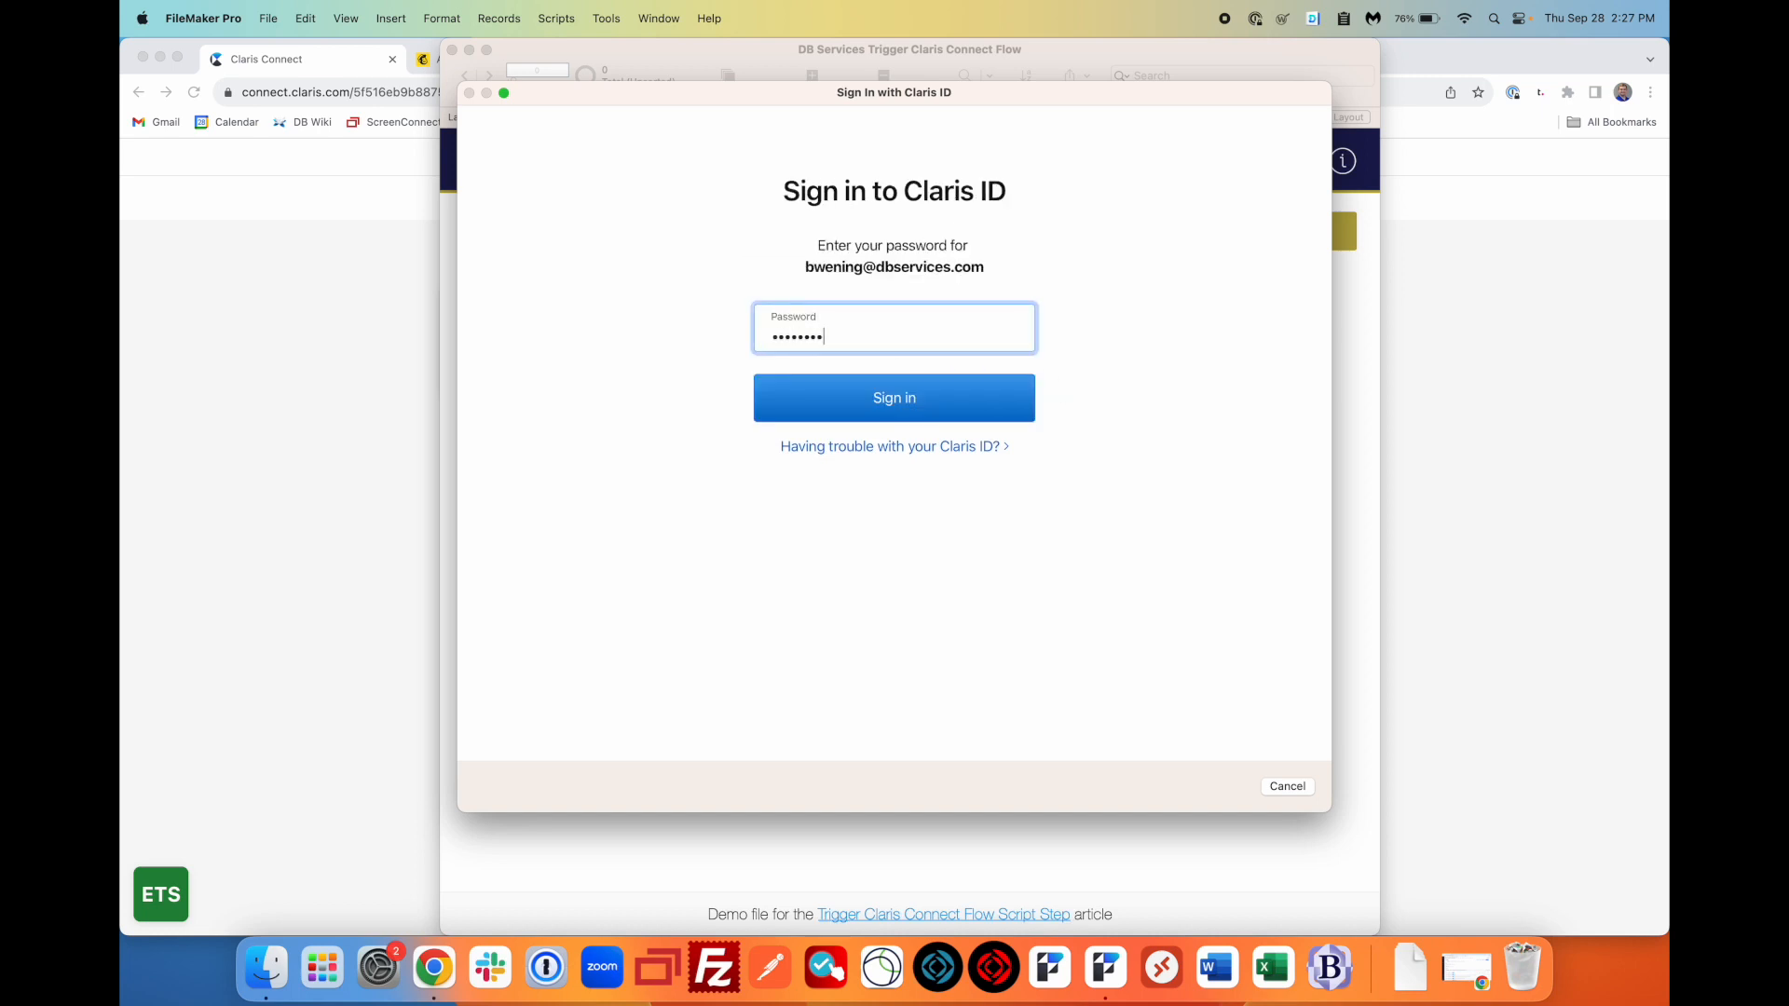
type("••")
key("Return")
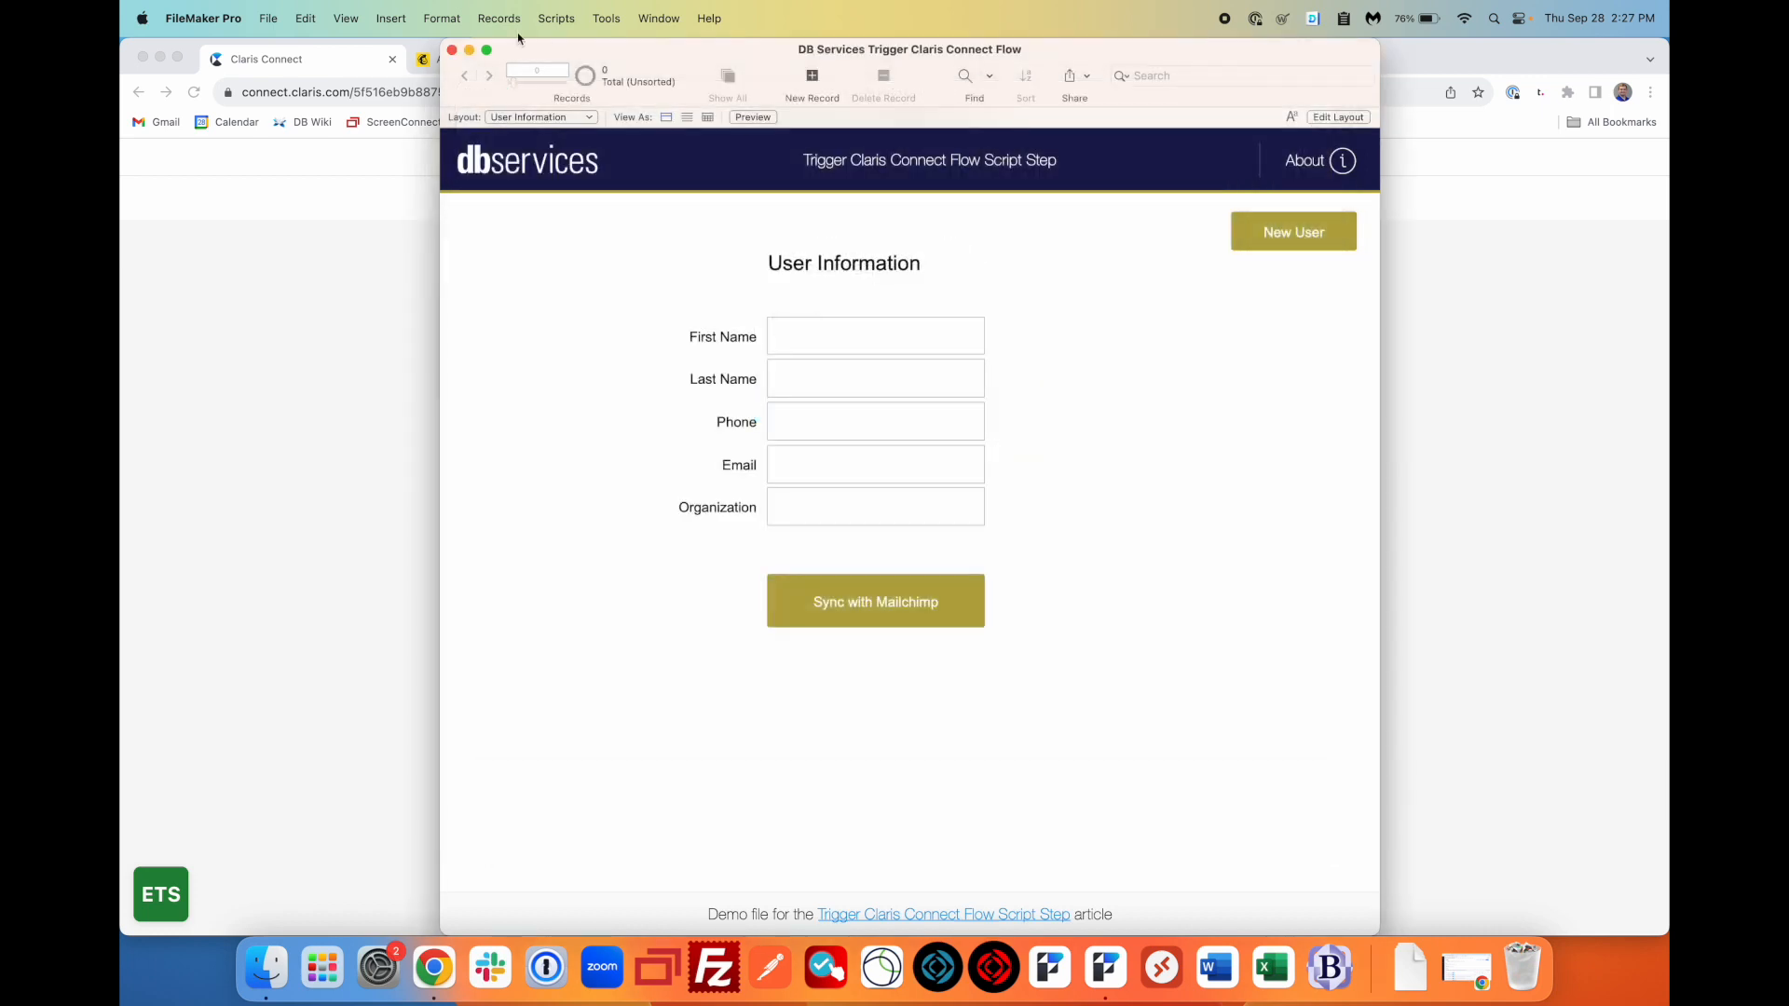
- Confirm the Claris ID sign-in and open the Script Workspace
left_click(268, 17)
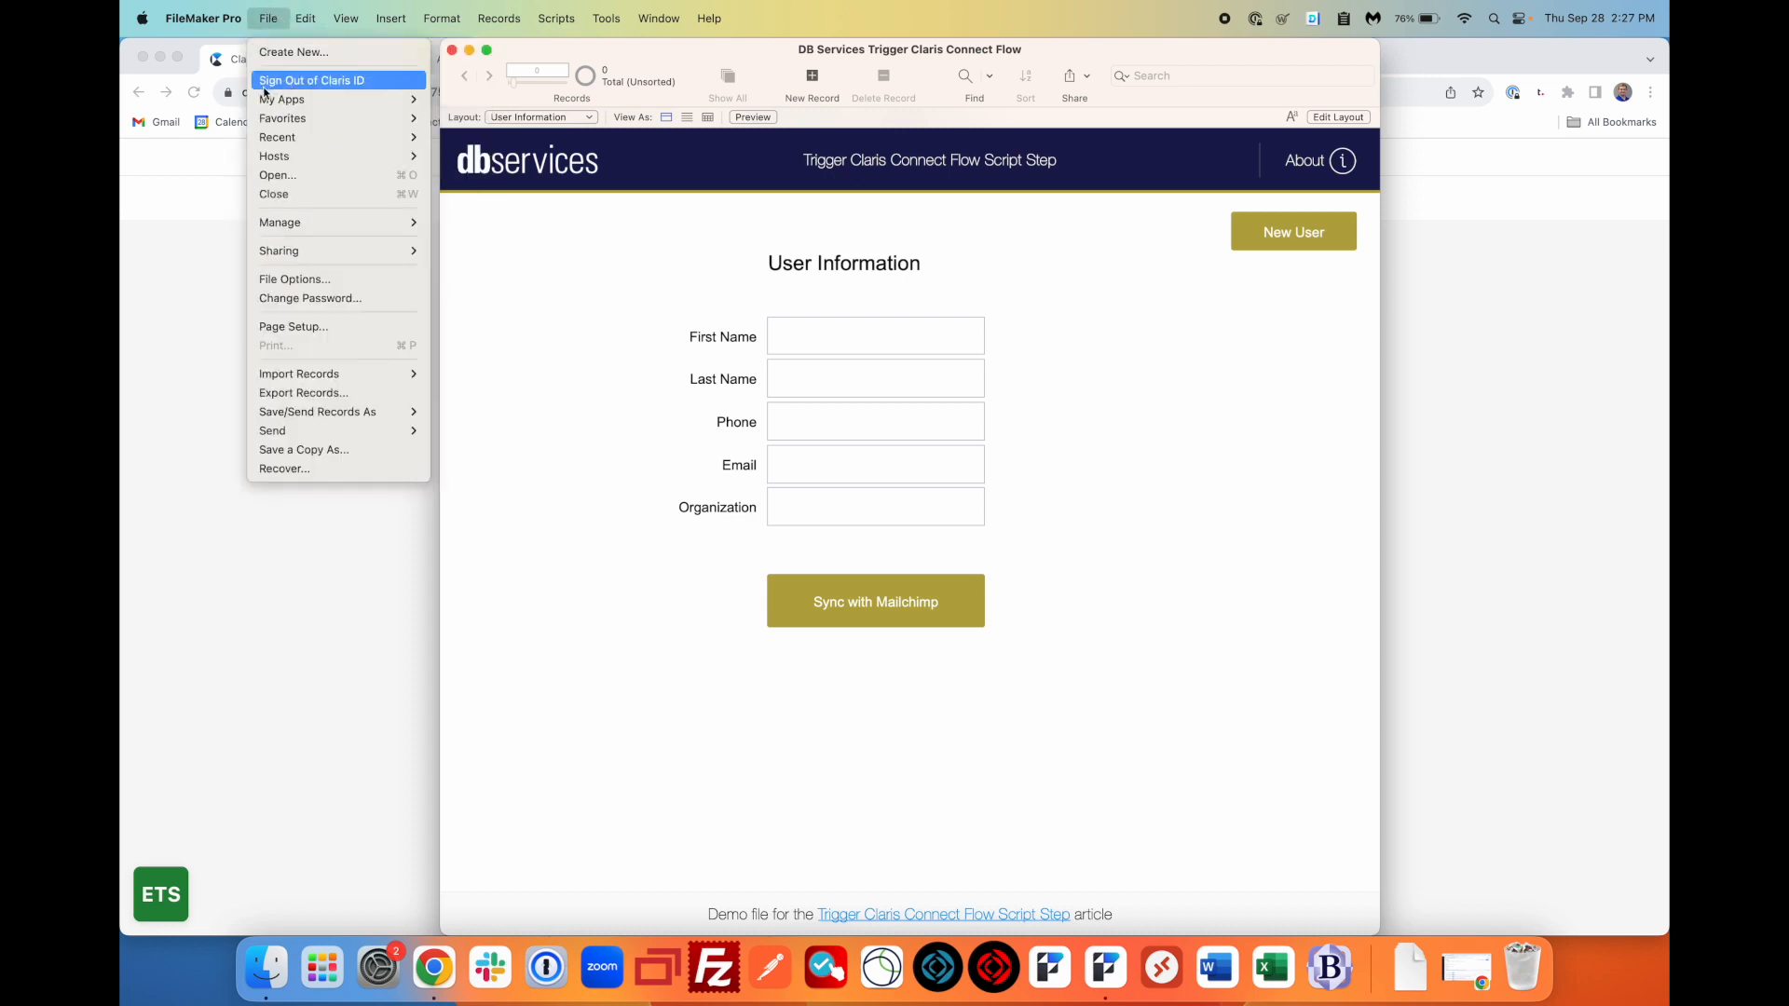
left_click(601, 263)
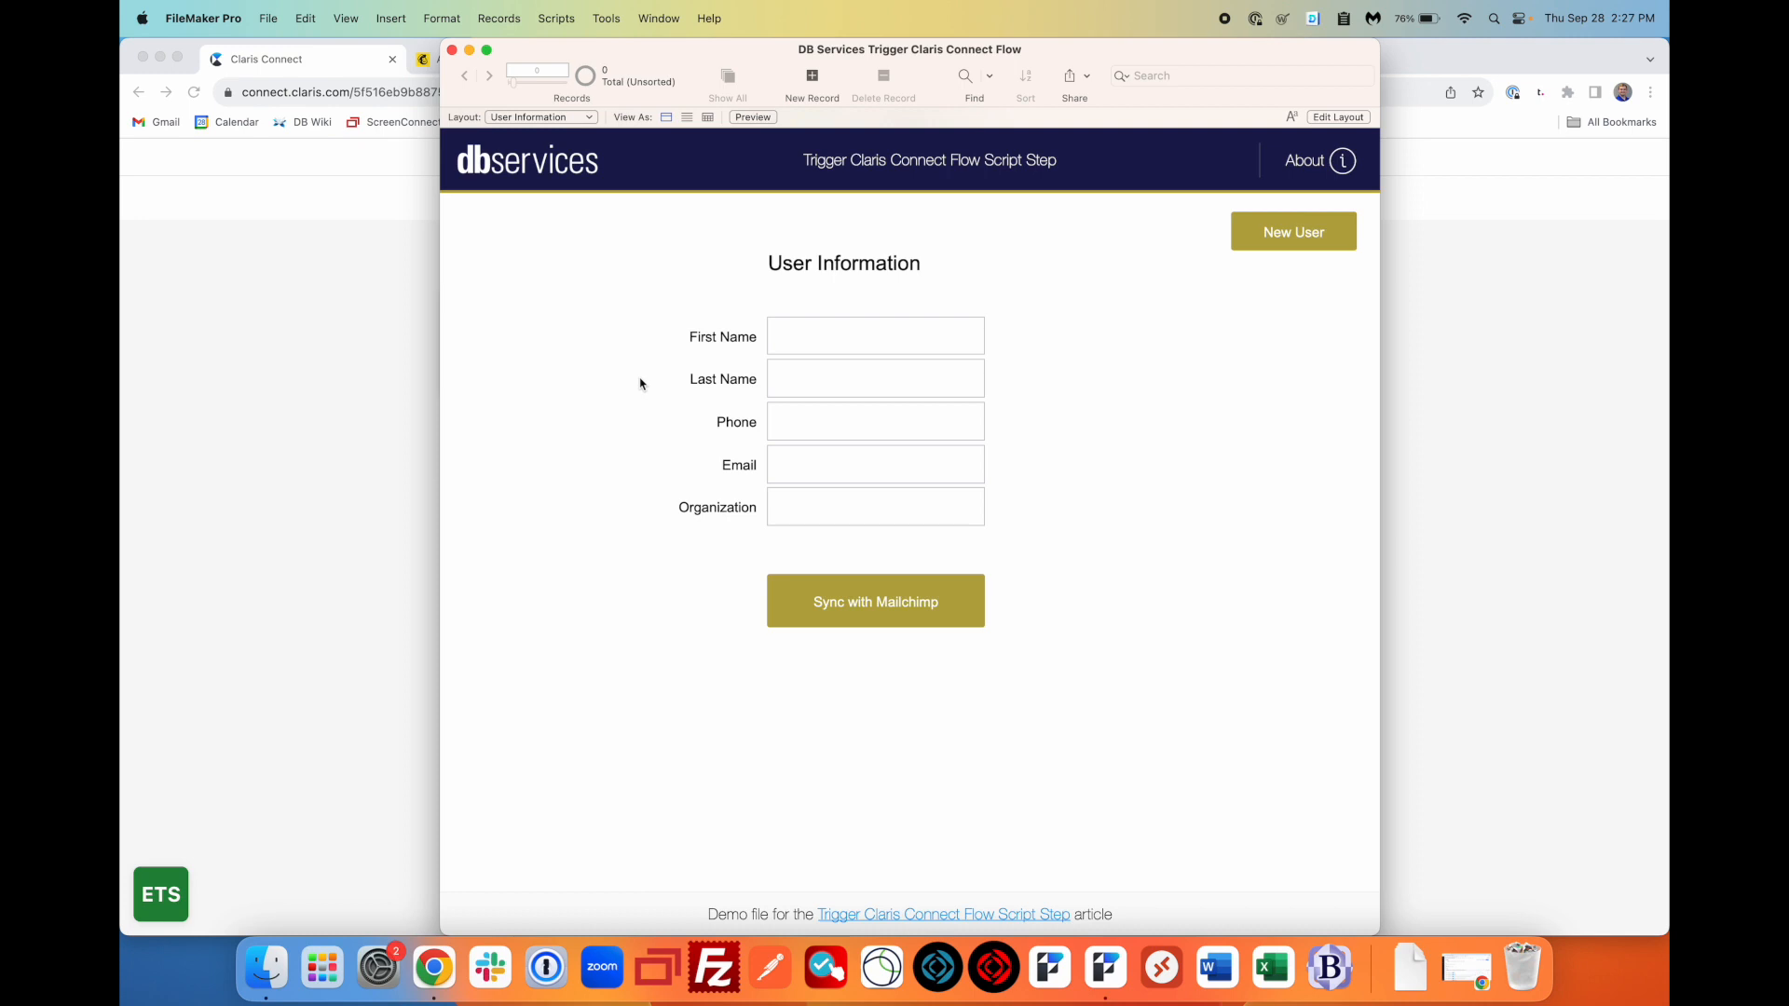
left_click(568, 11)
left_click(566, 53)
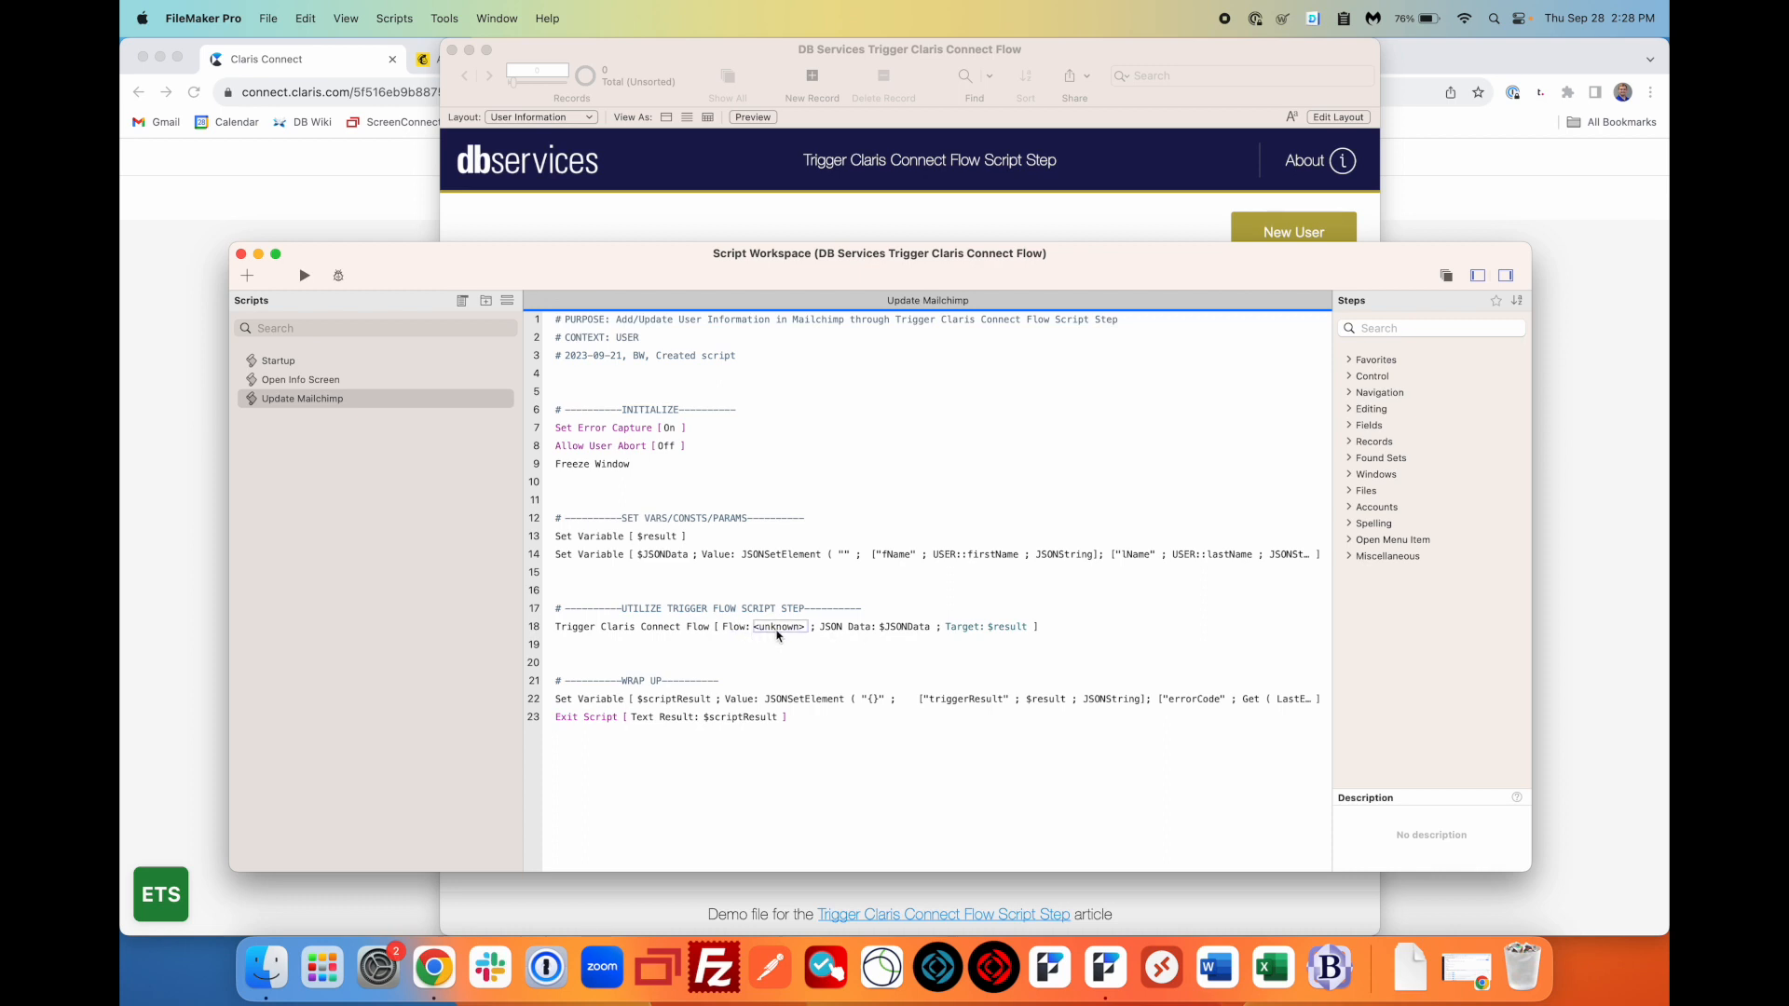
- Point line 18's Trigger Claris Connect Flow step at the Mailchimp Demo flow, team DB Services
left_click(778, 630)
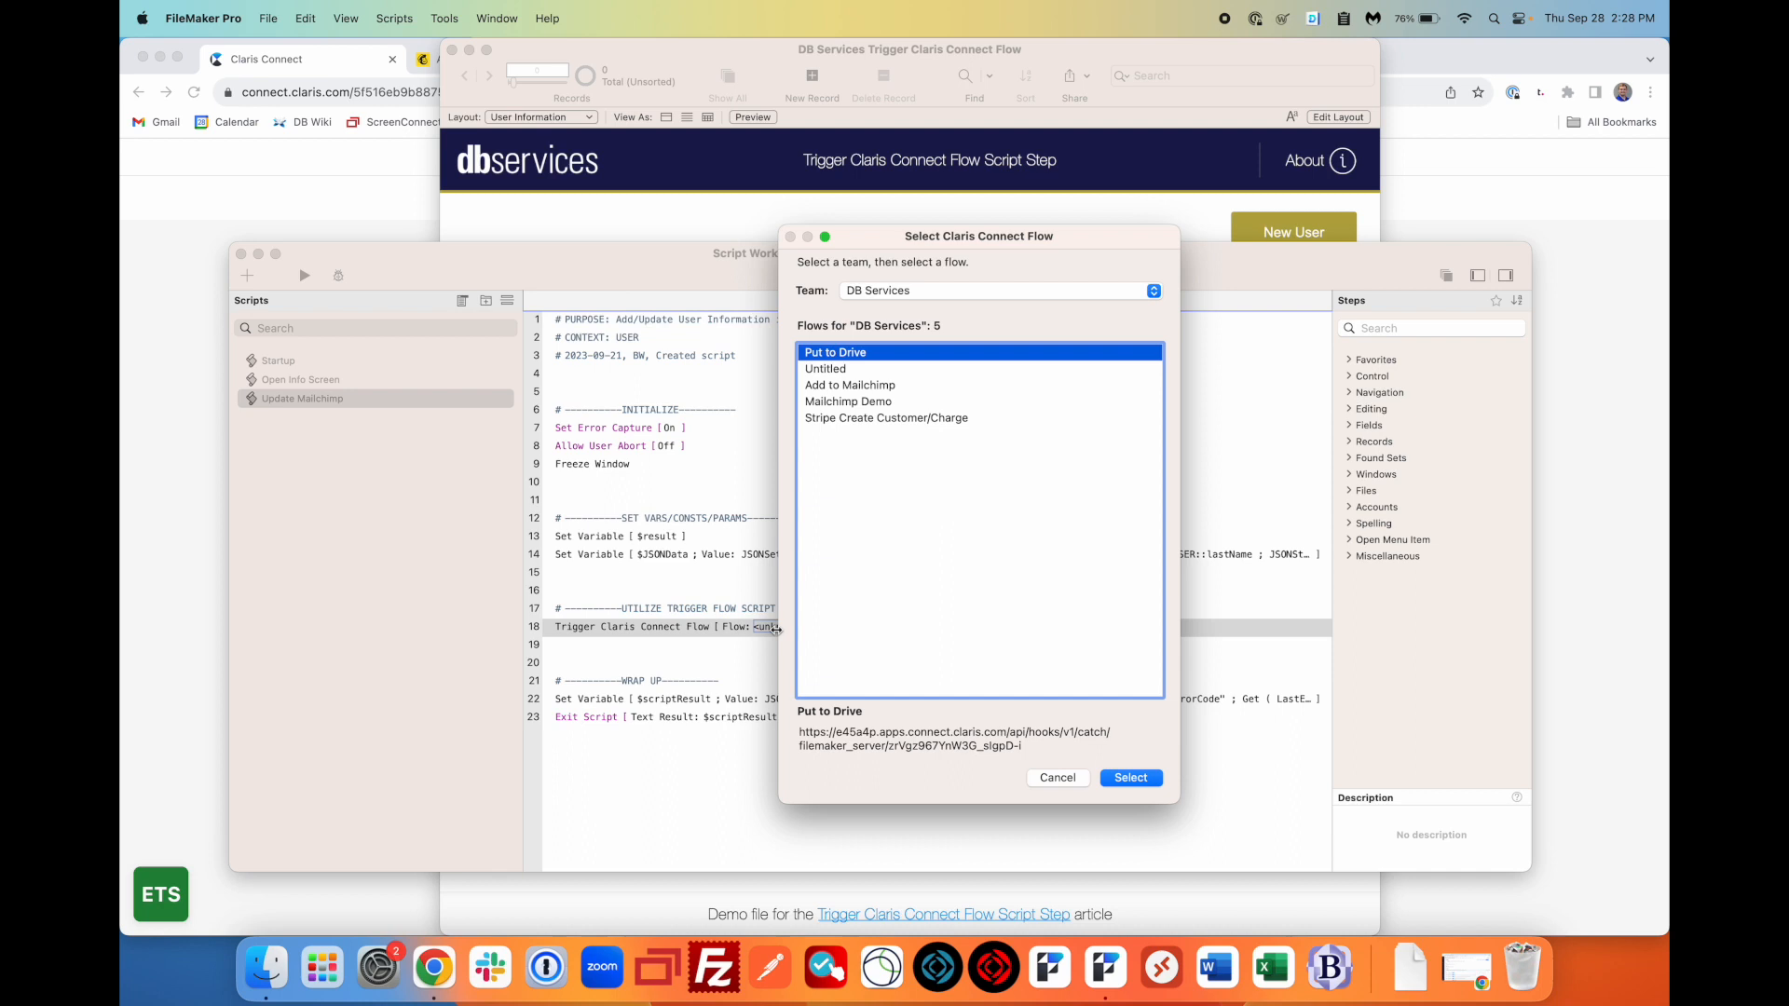
left_click(966, 294)
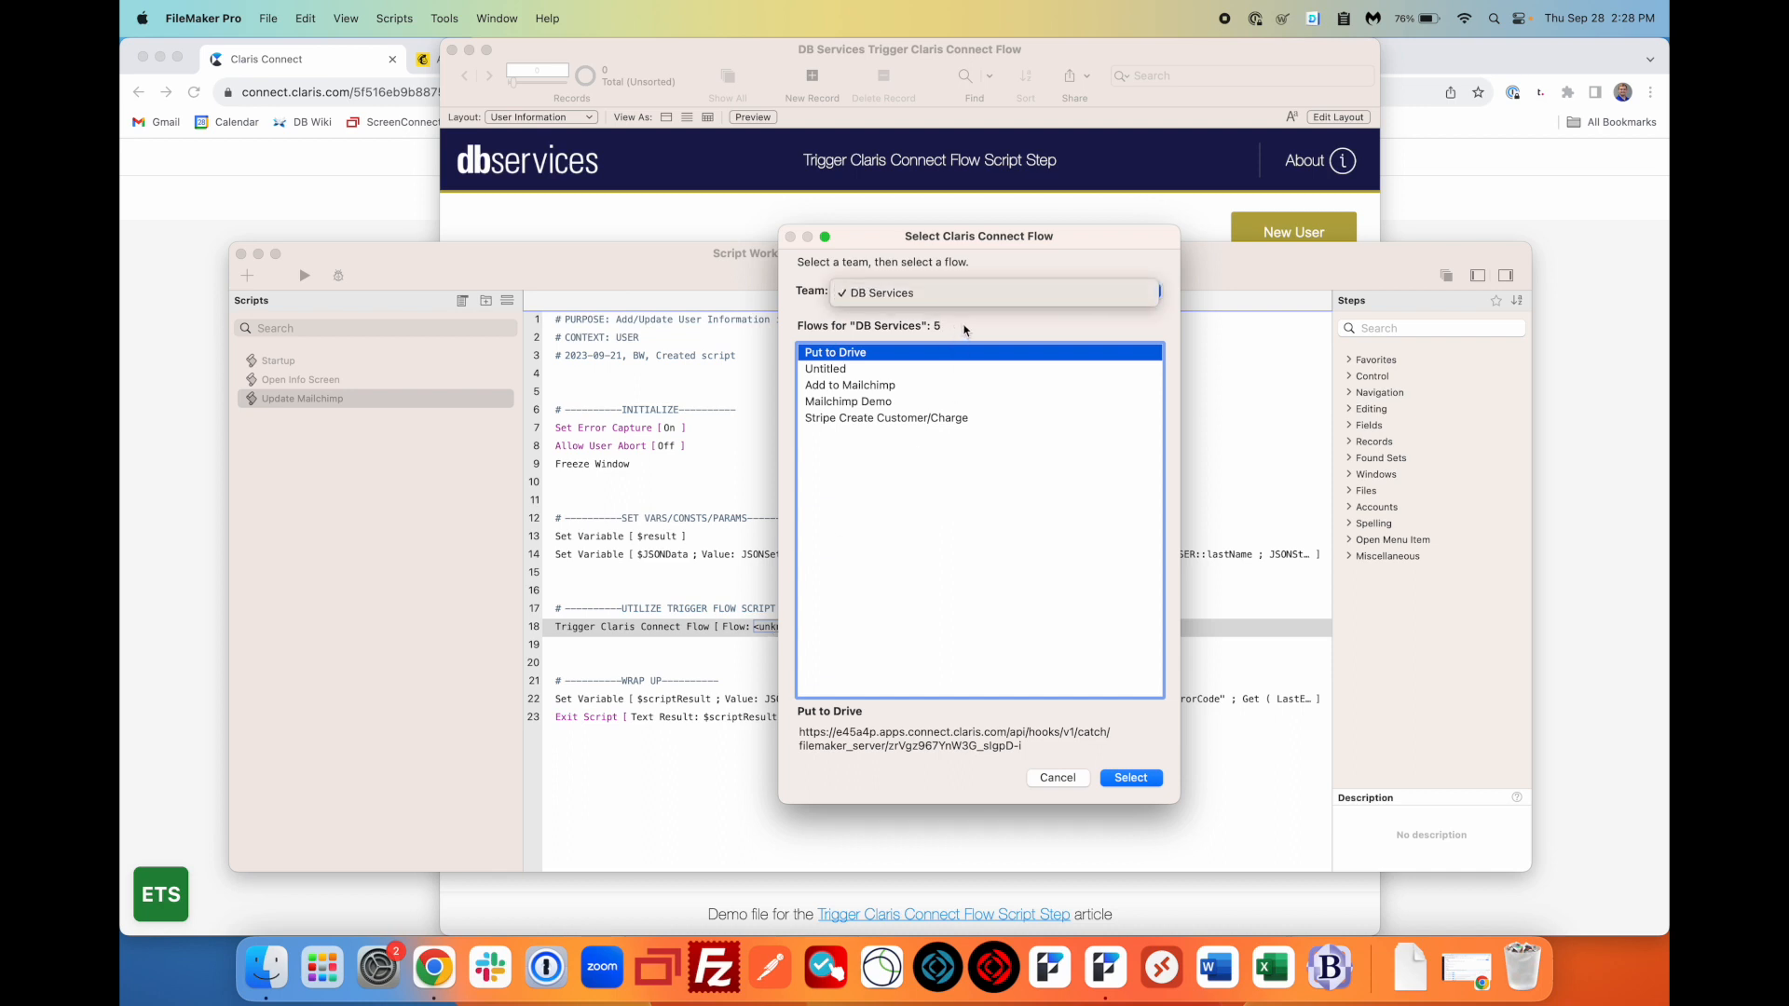
left_click(964, 328)
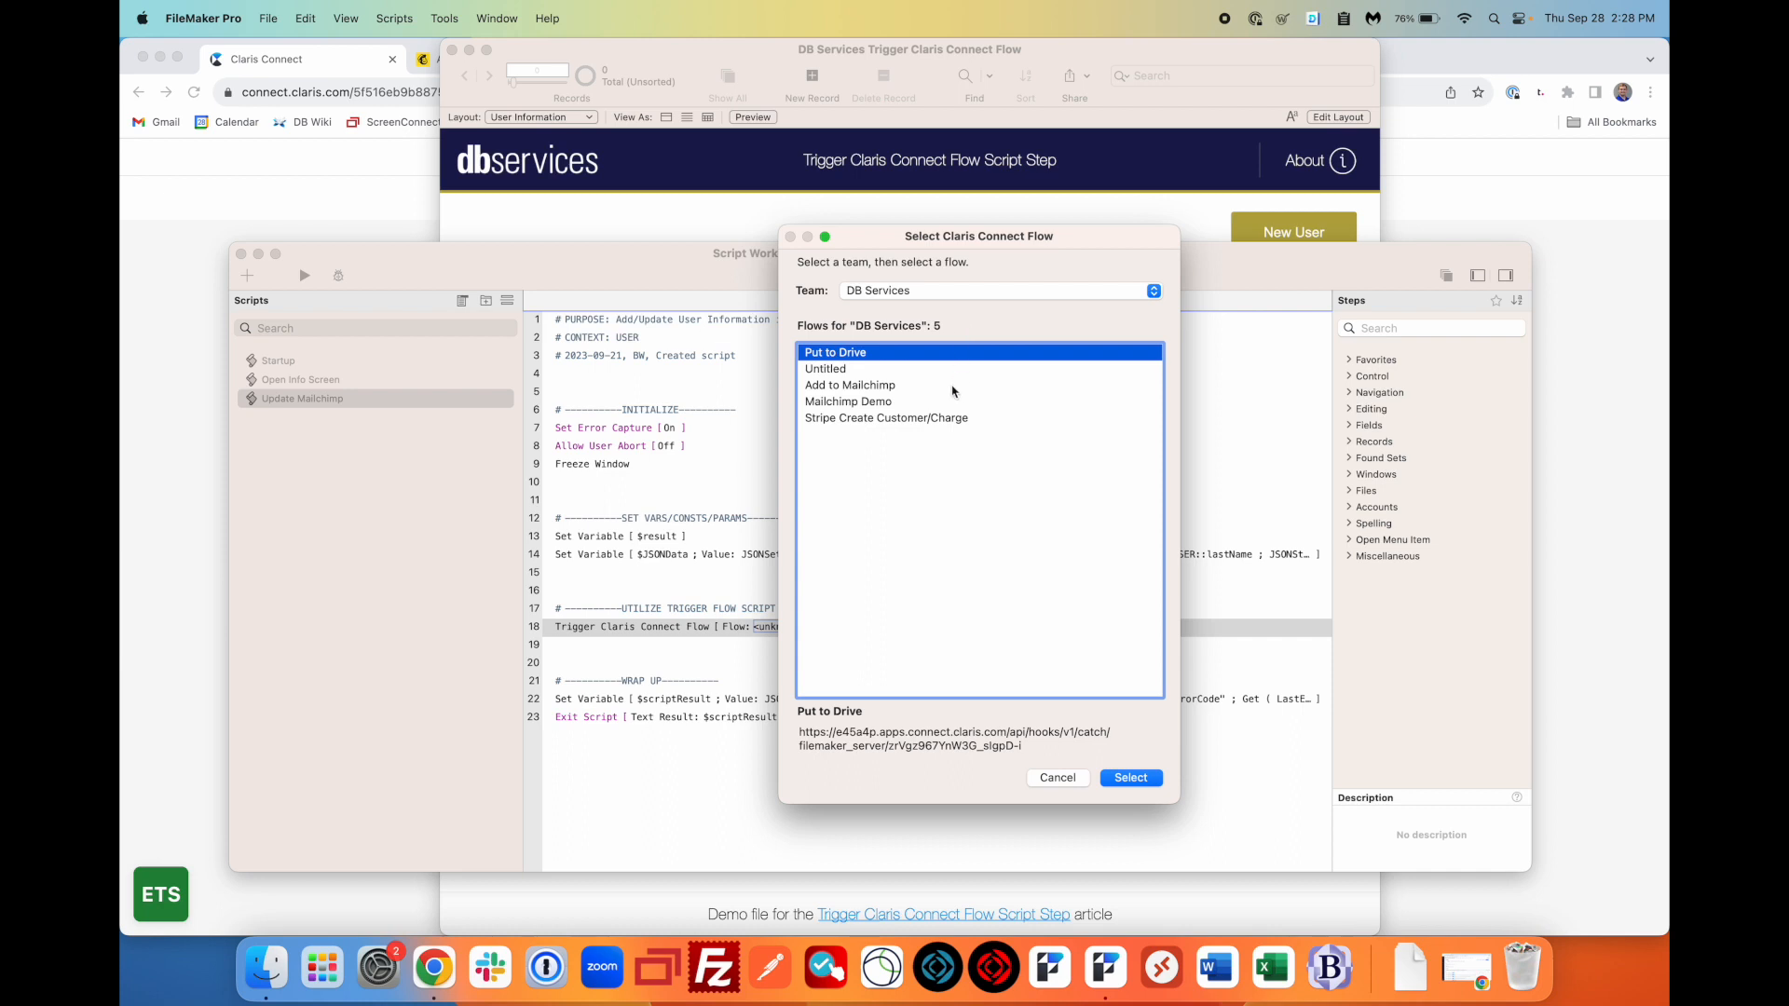
left_click(858, 408)
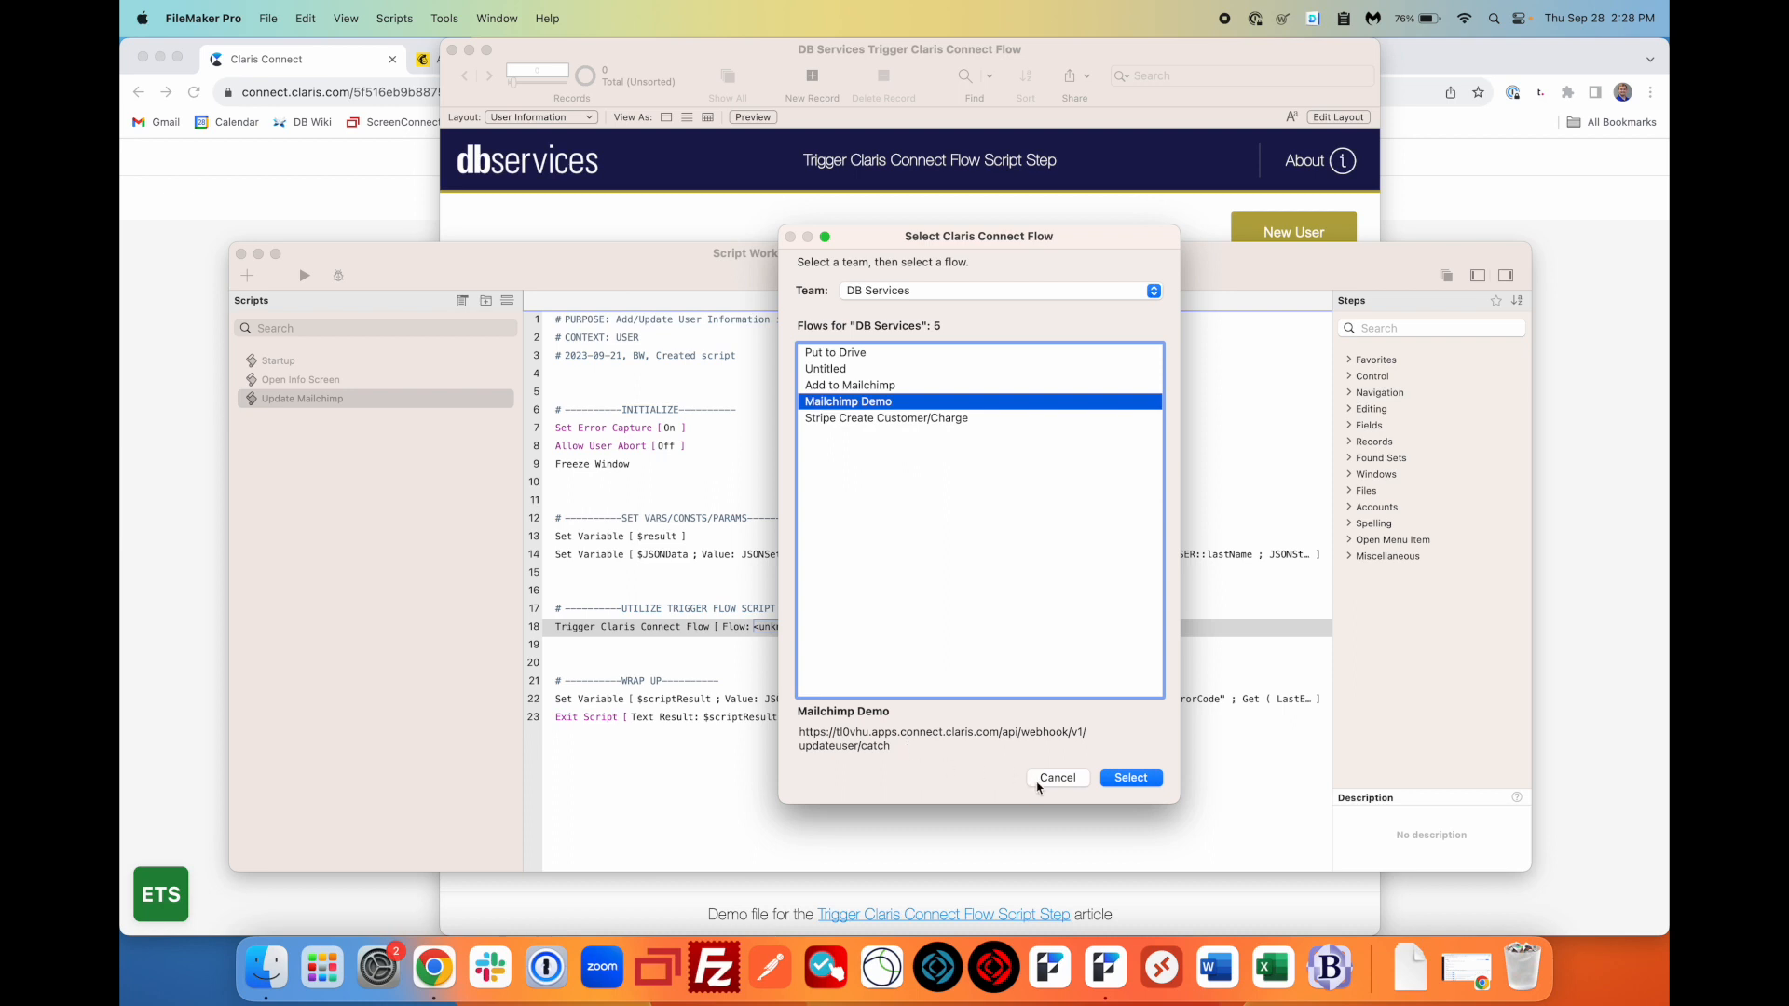
left_click(1126, 781)
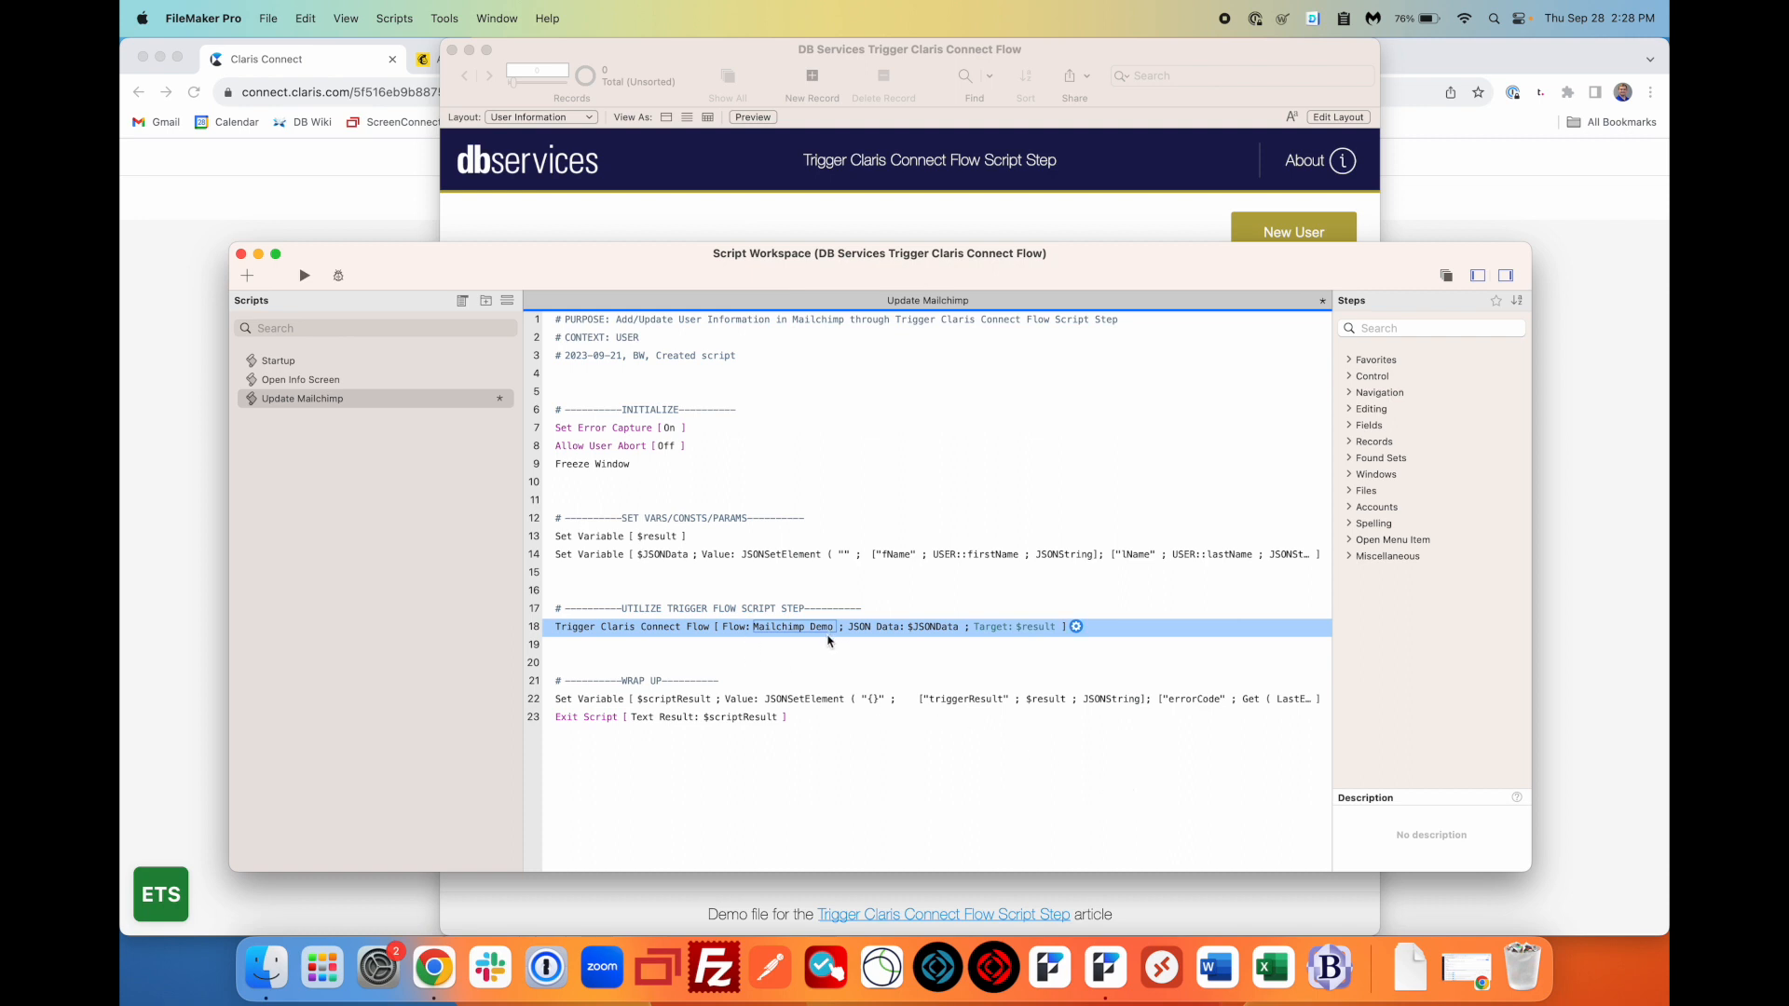
- Inspect line 18's webhook URL calculation unchanged, then go back to the User Information form
left_click(1076, 627)
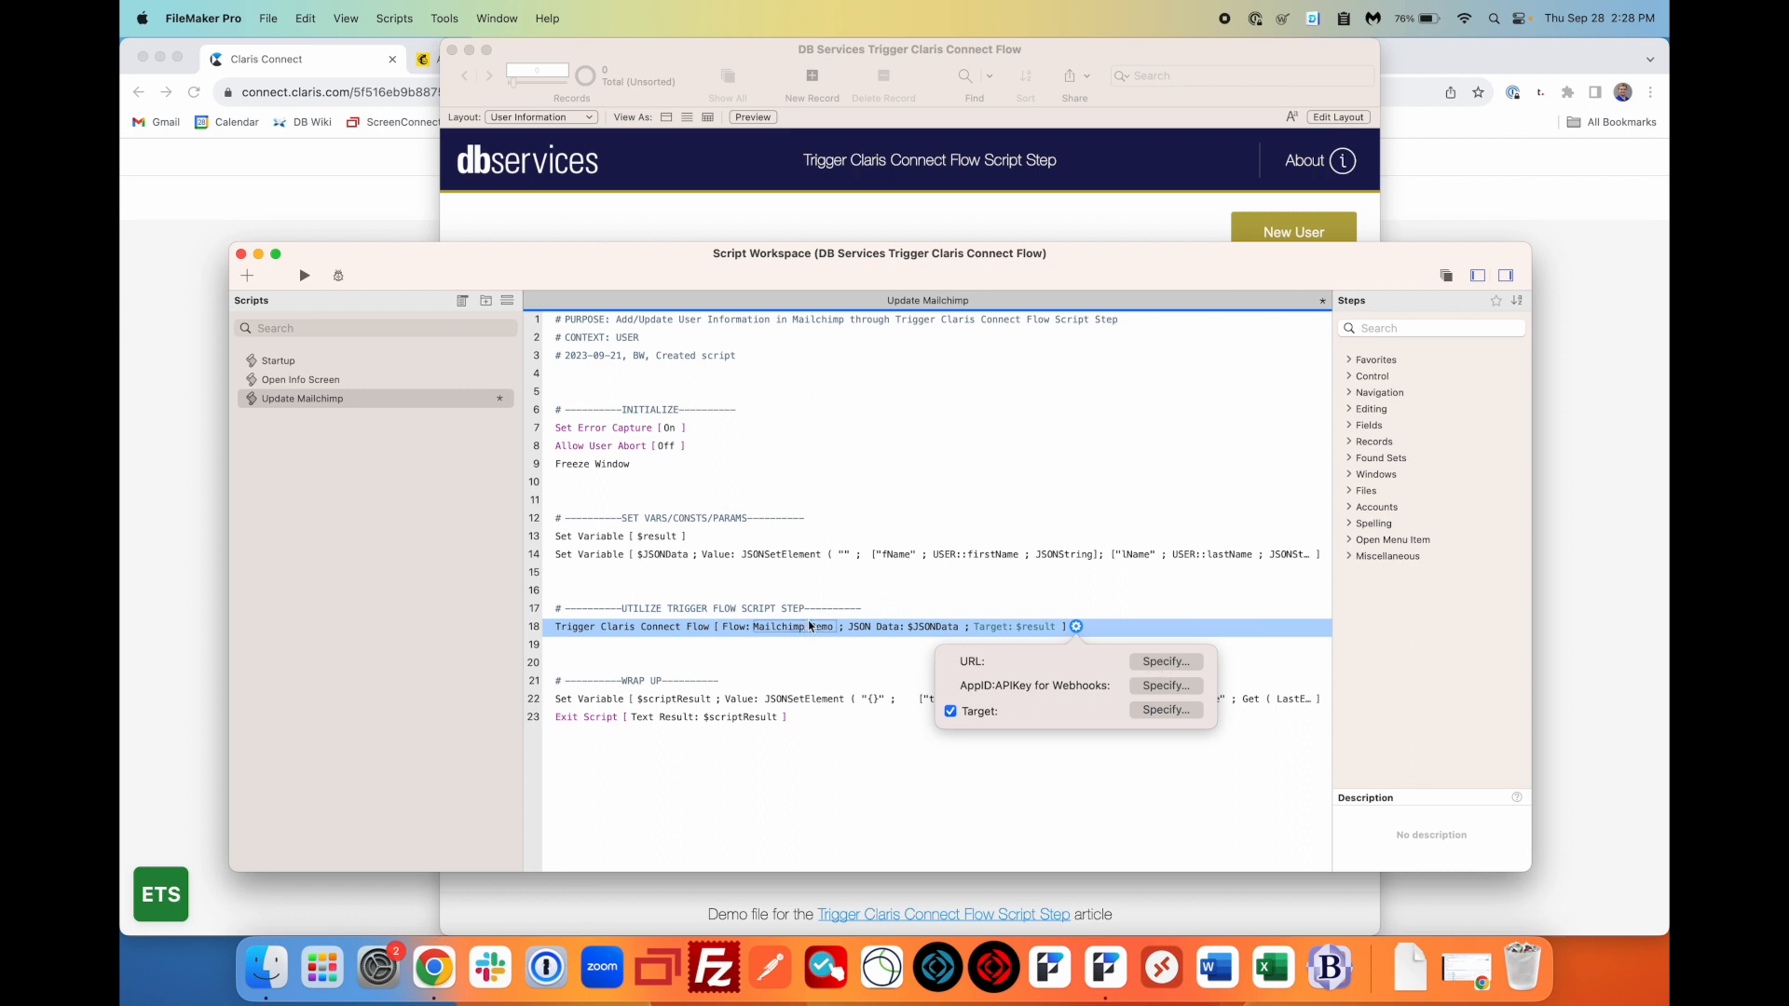
left_click(1165, 661)
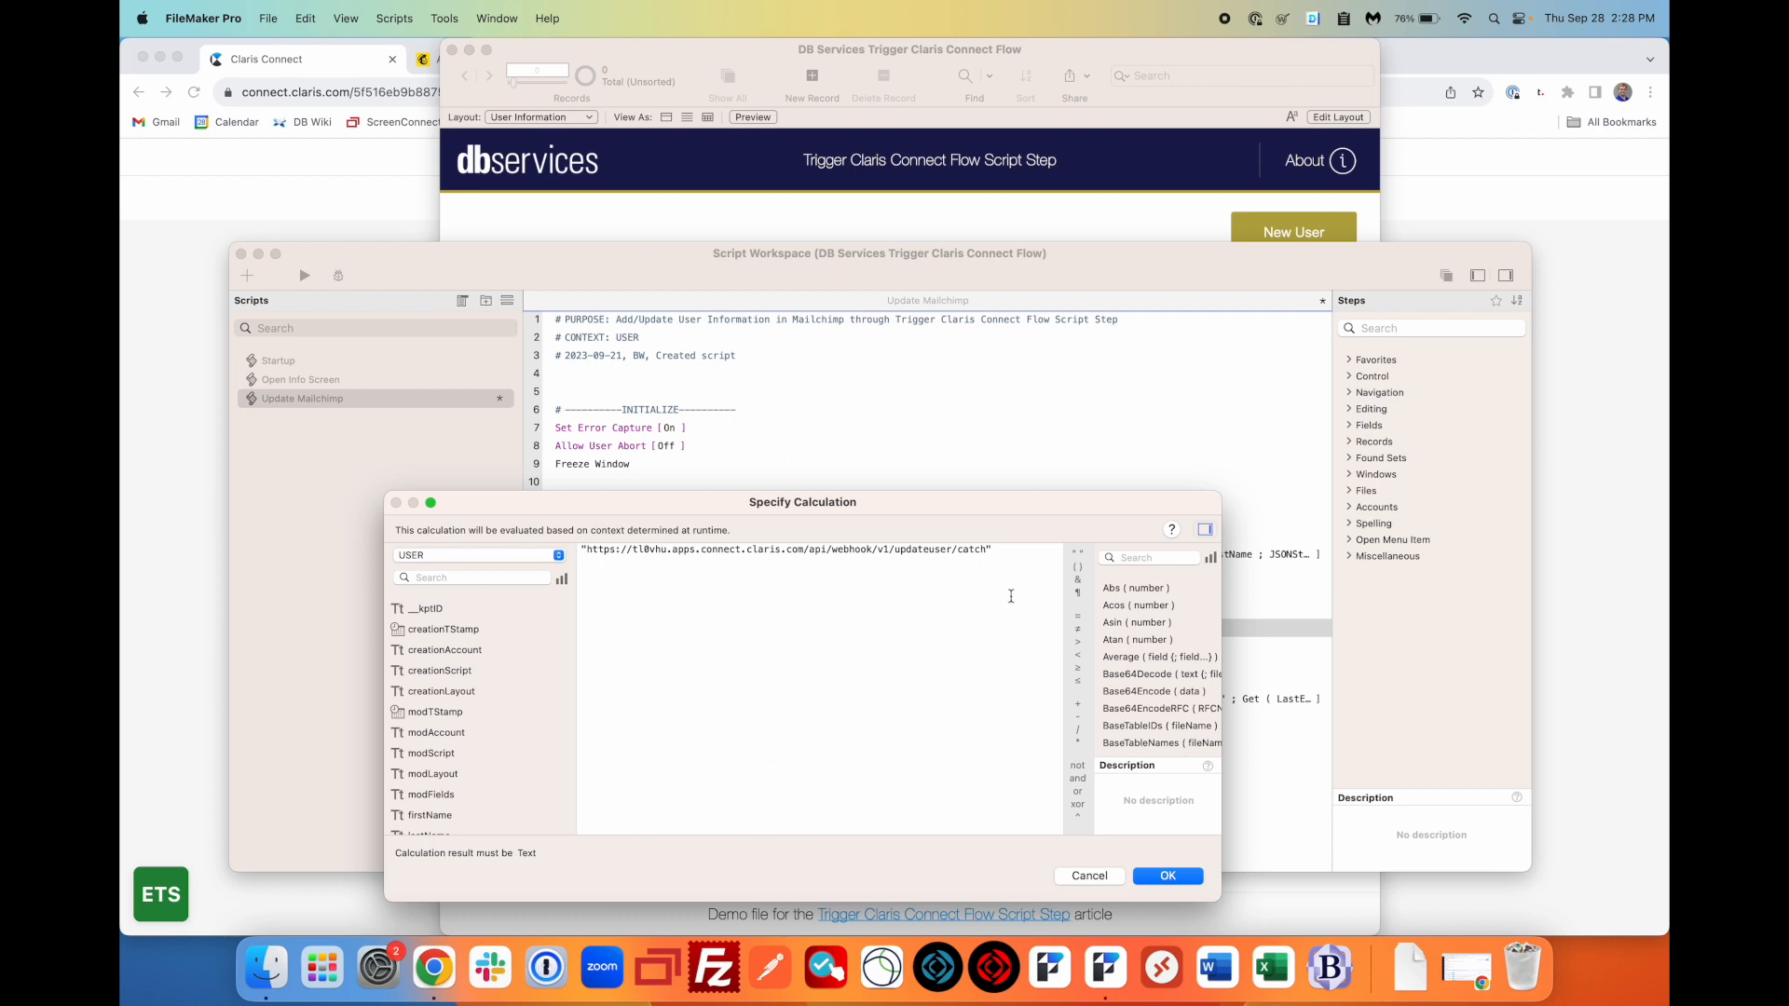
left_click(1156, 876)
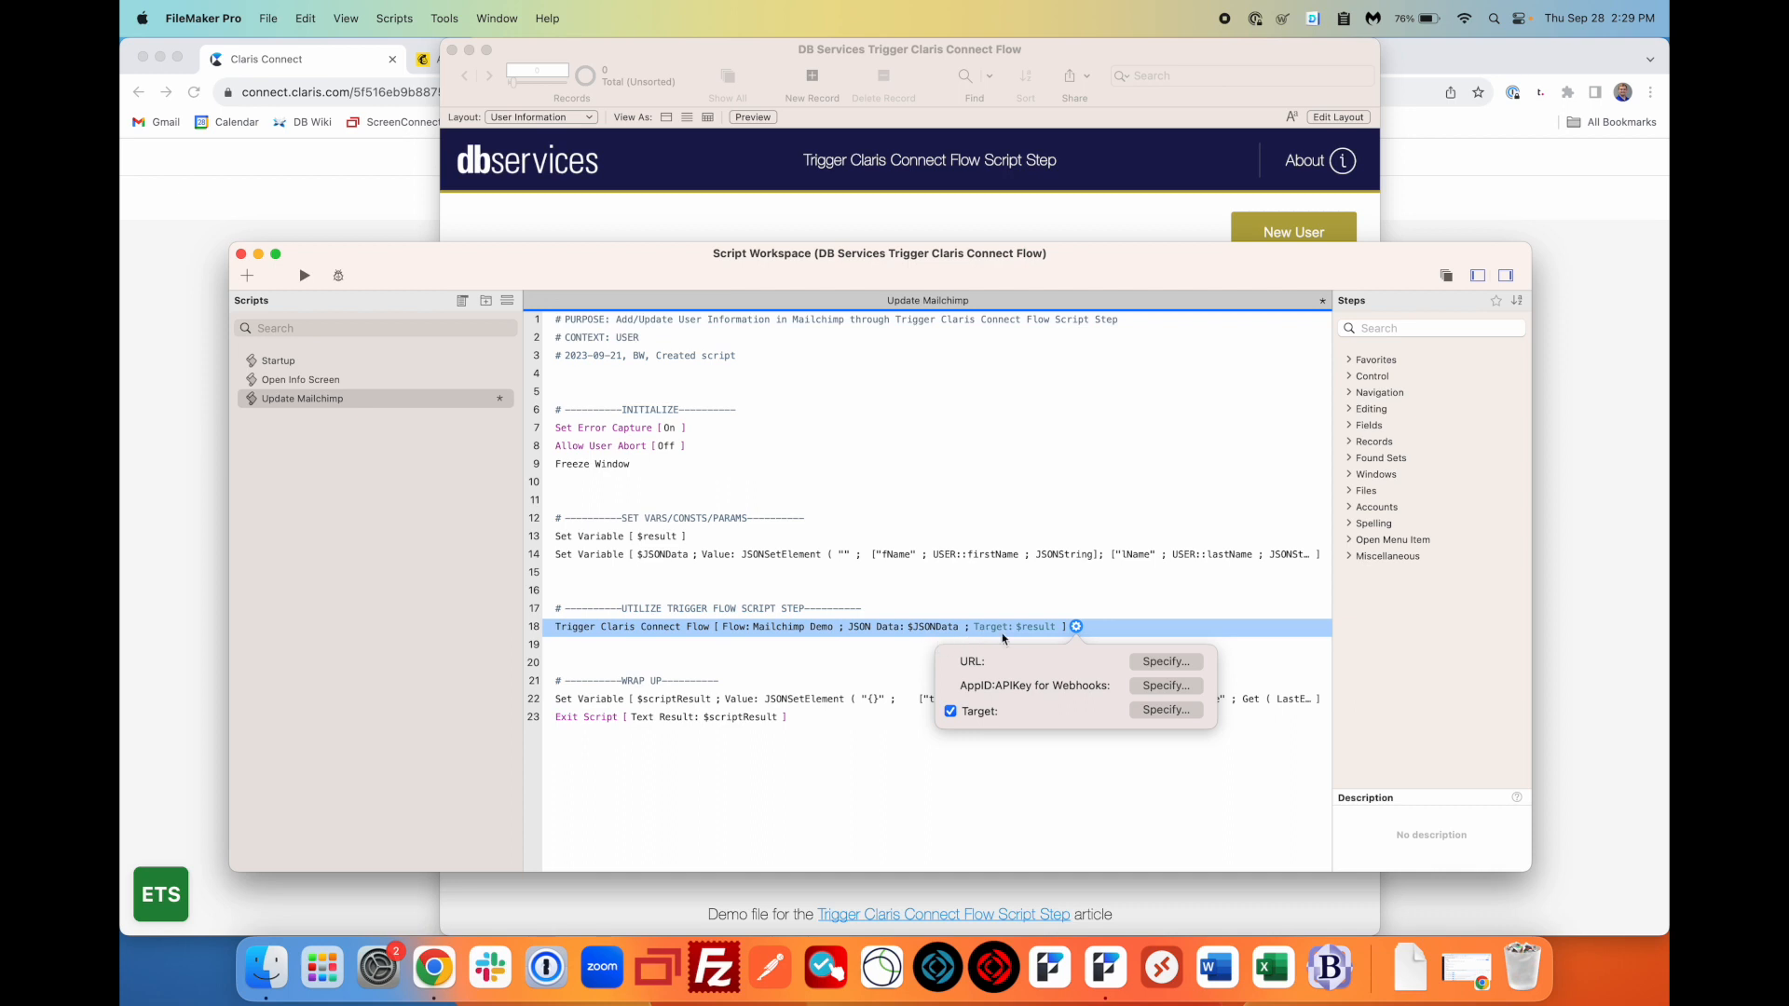
left_click(904, 651)
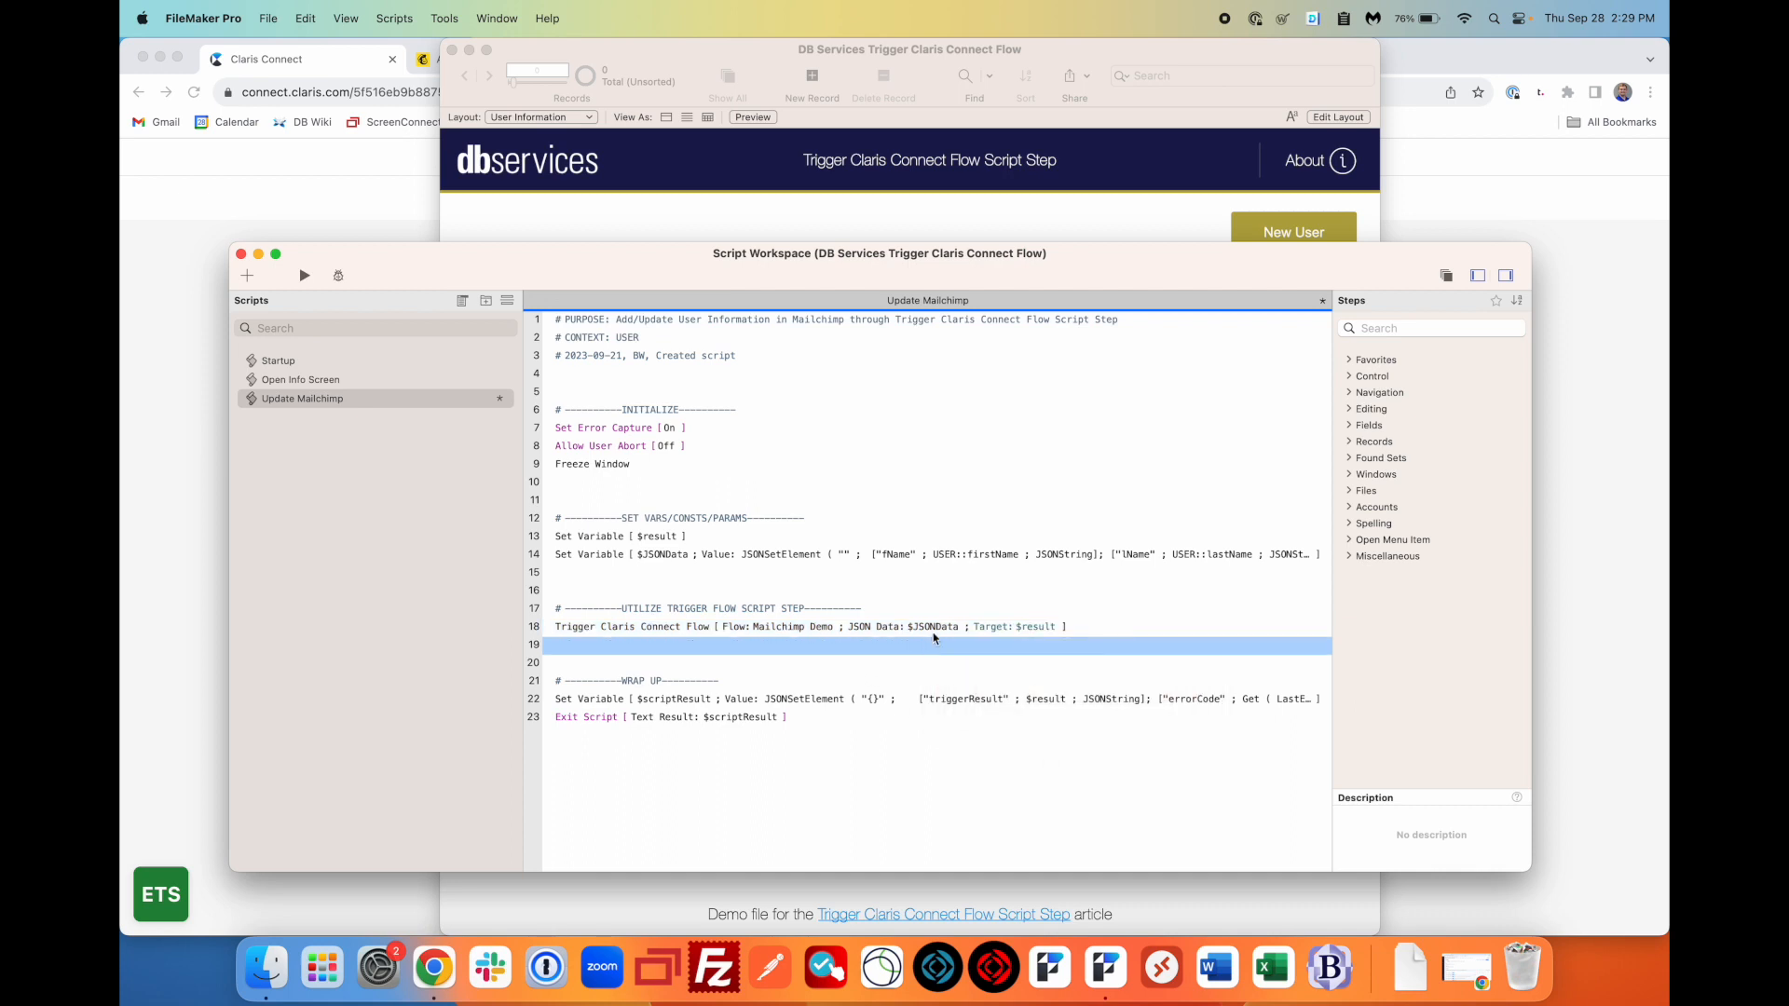
left_click(892, 632)
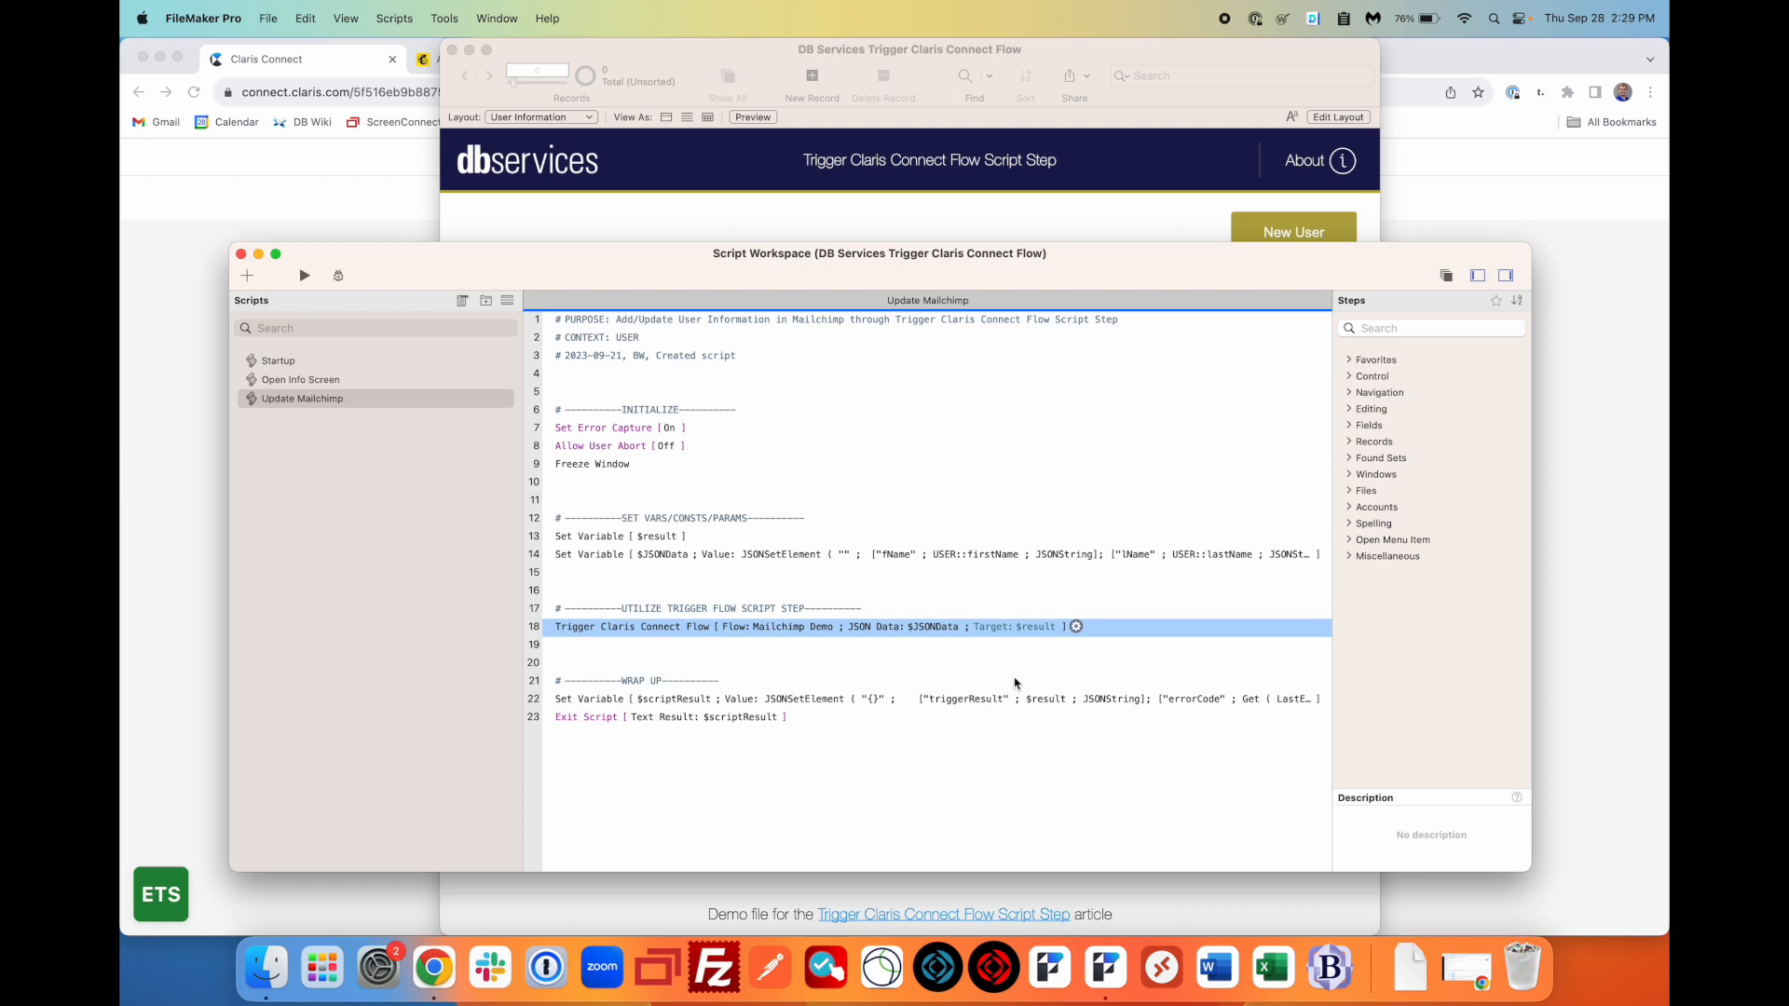
left_click(754, 229)
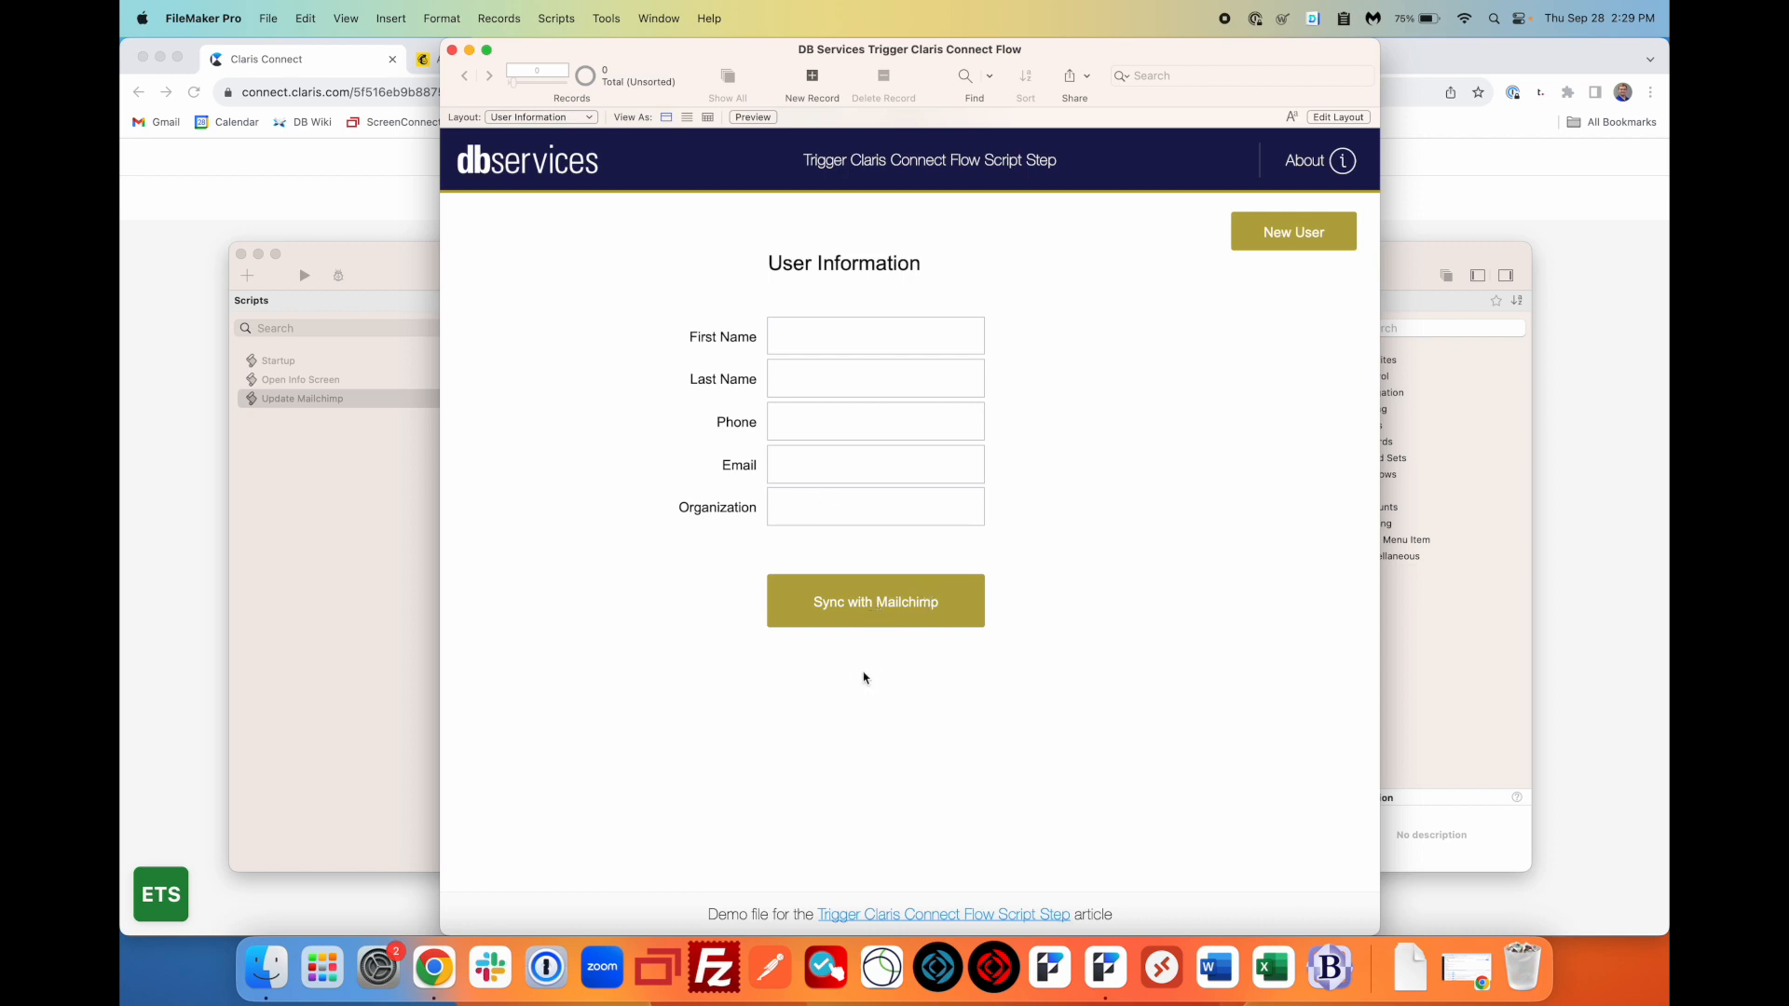
- Sync the record, reload Mailchimp's All contacts page to check the new Claris Connect contact
left_click(863, 609)
left_click(342, 64)
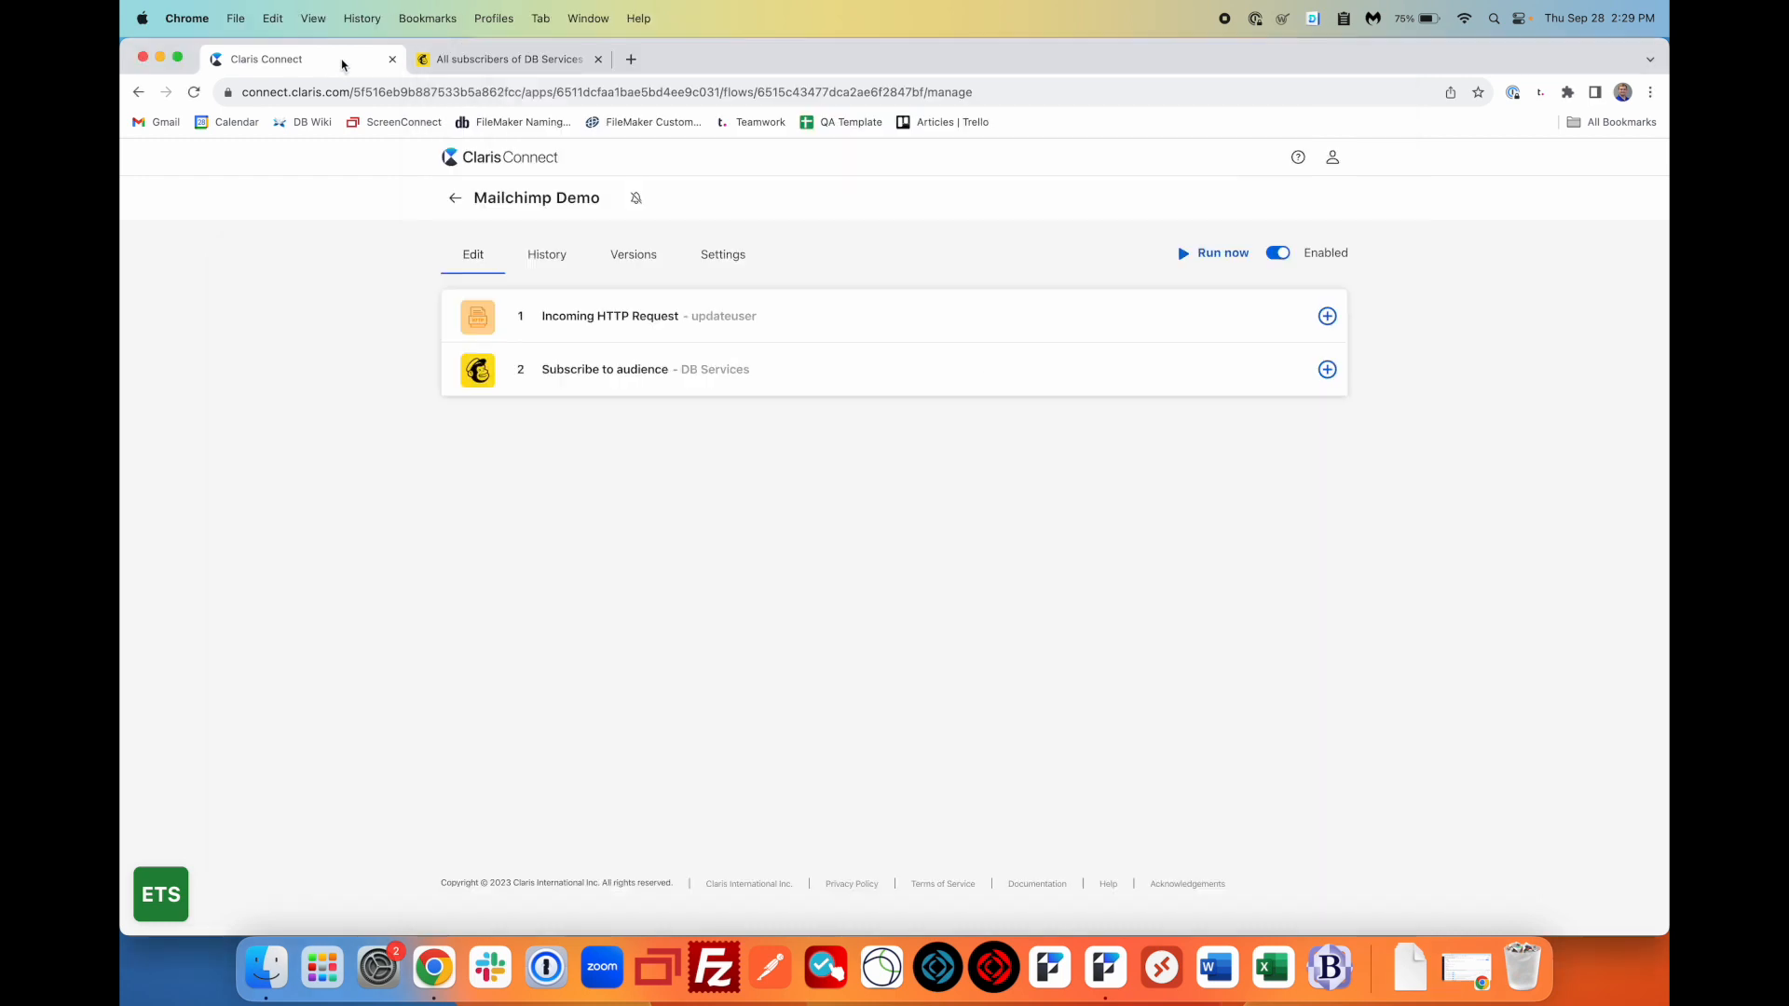
left_click(719, 94)
key("Return")
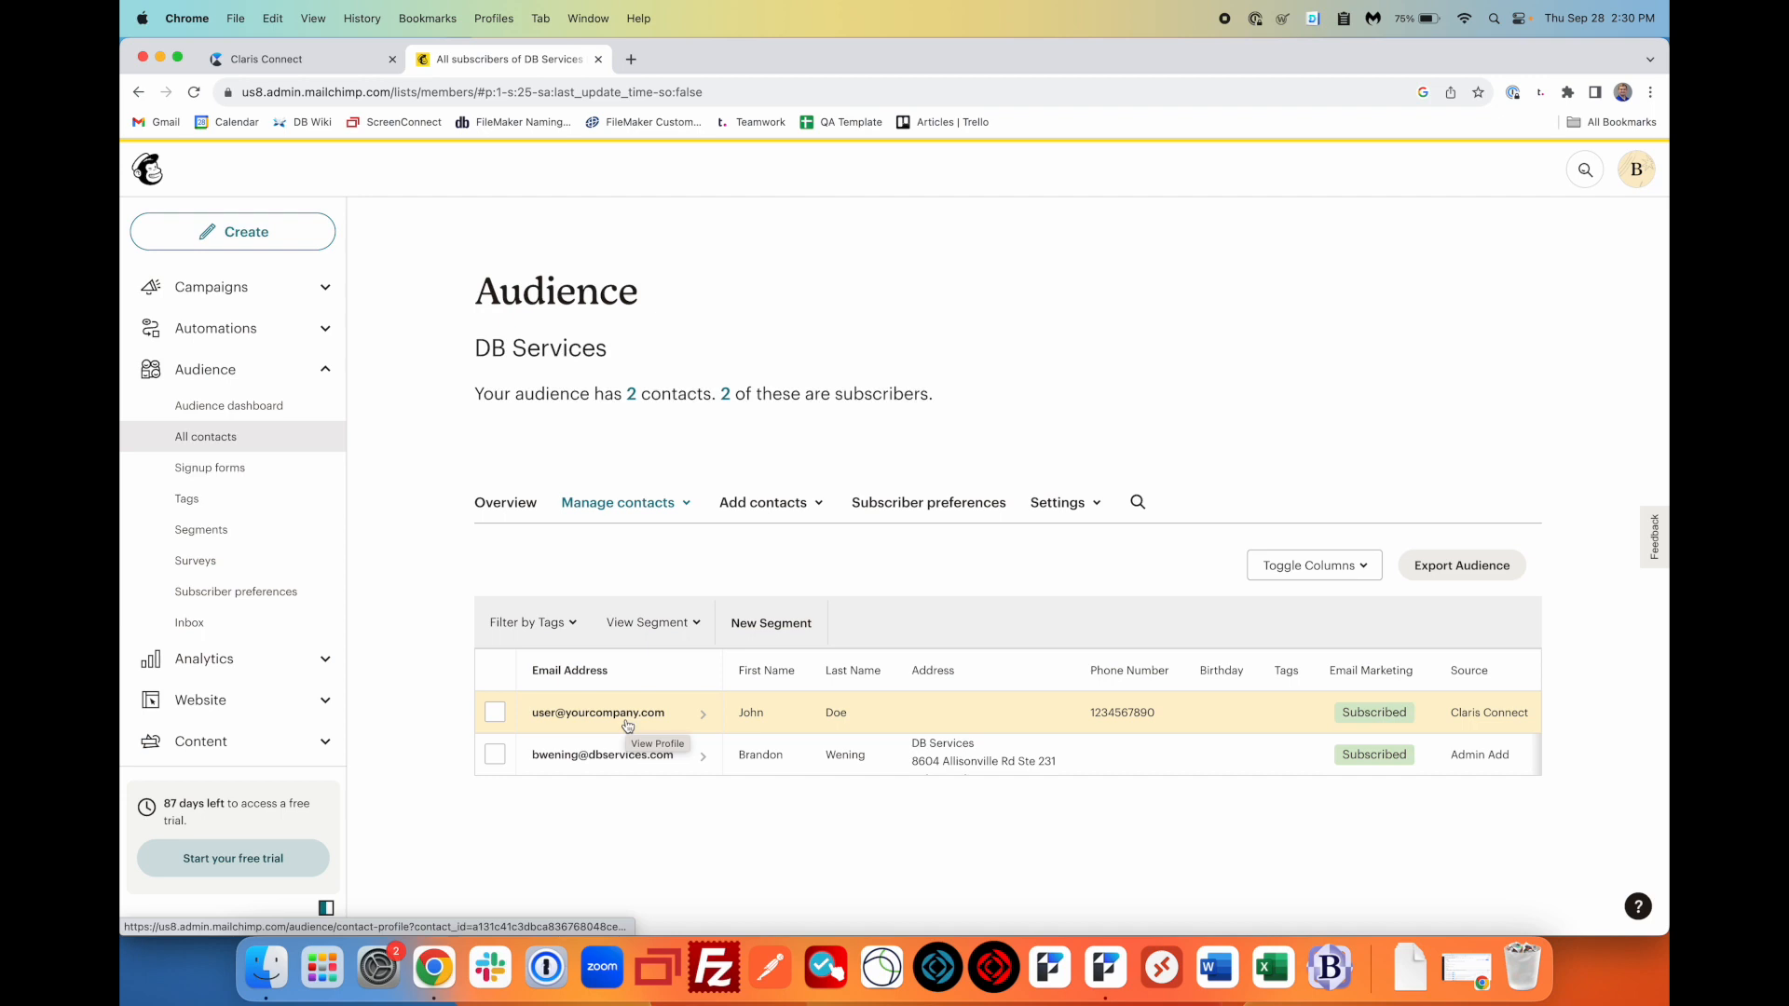
left_click(337, 63)
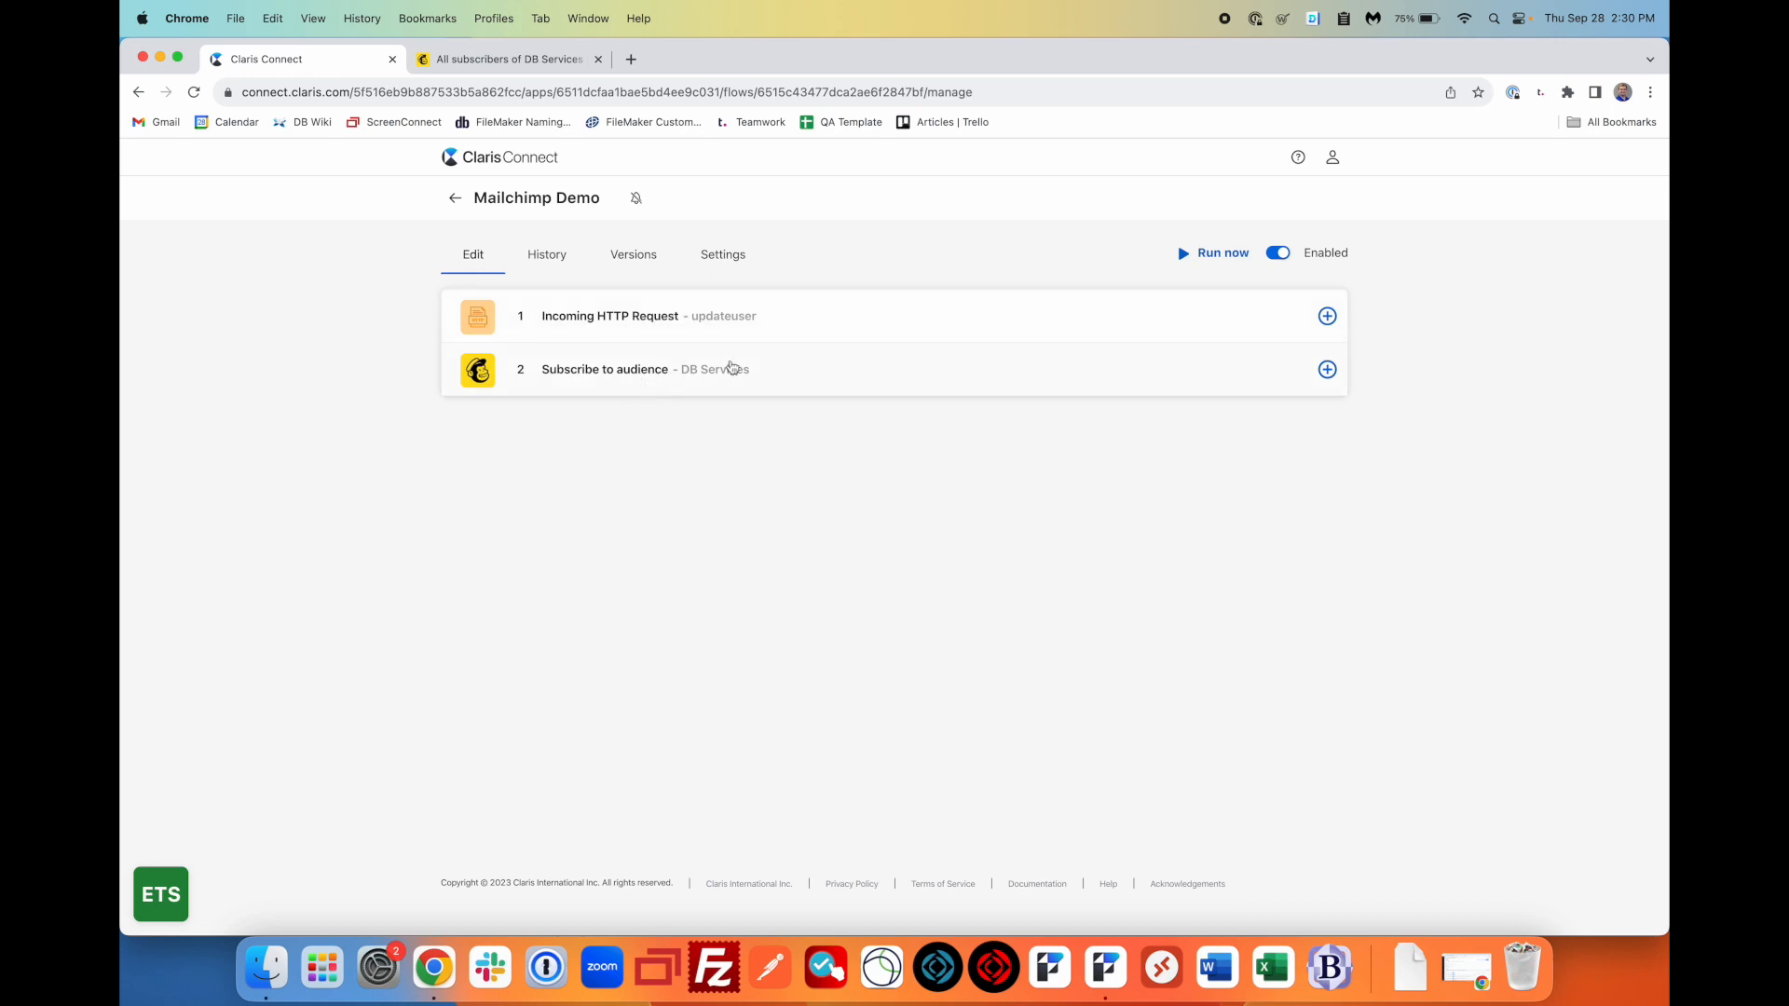
- Reload the Mailchimp Demo flow page and expand the Subscribe to audience step's settings
left_click(1045, 98)
key("Return")
left_click(799, 384)
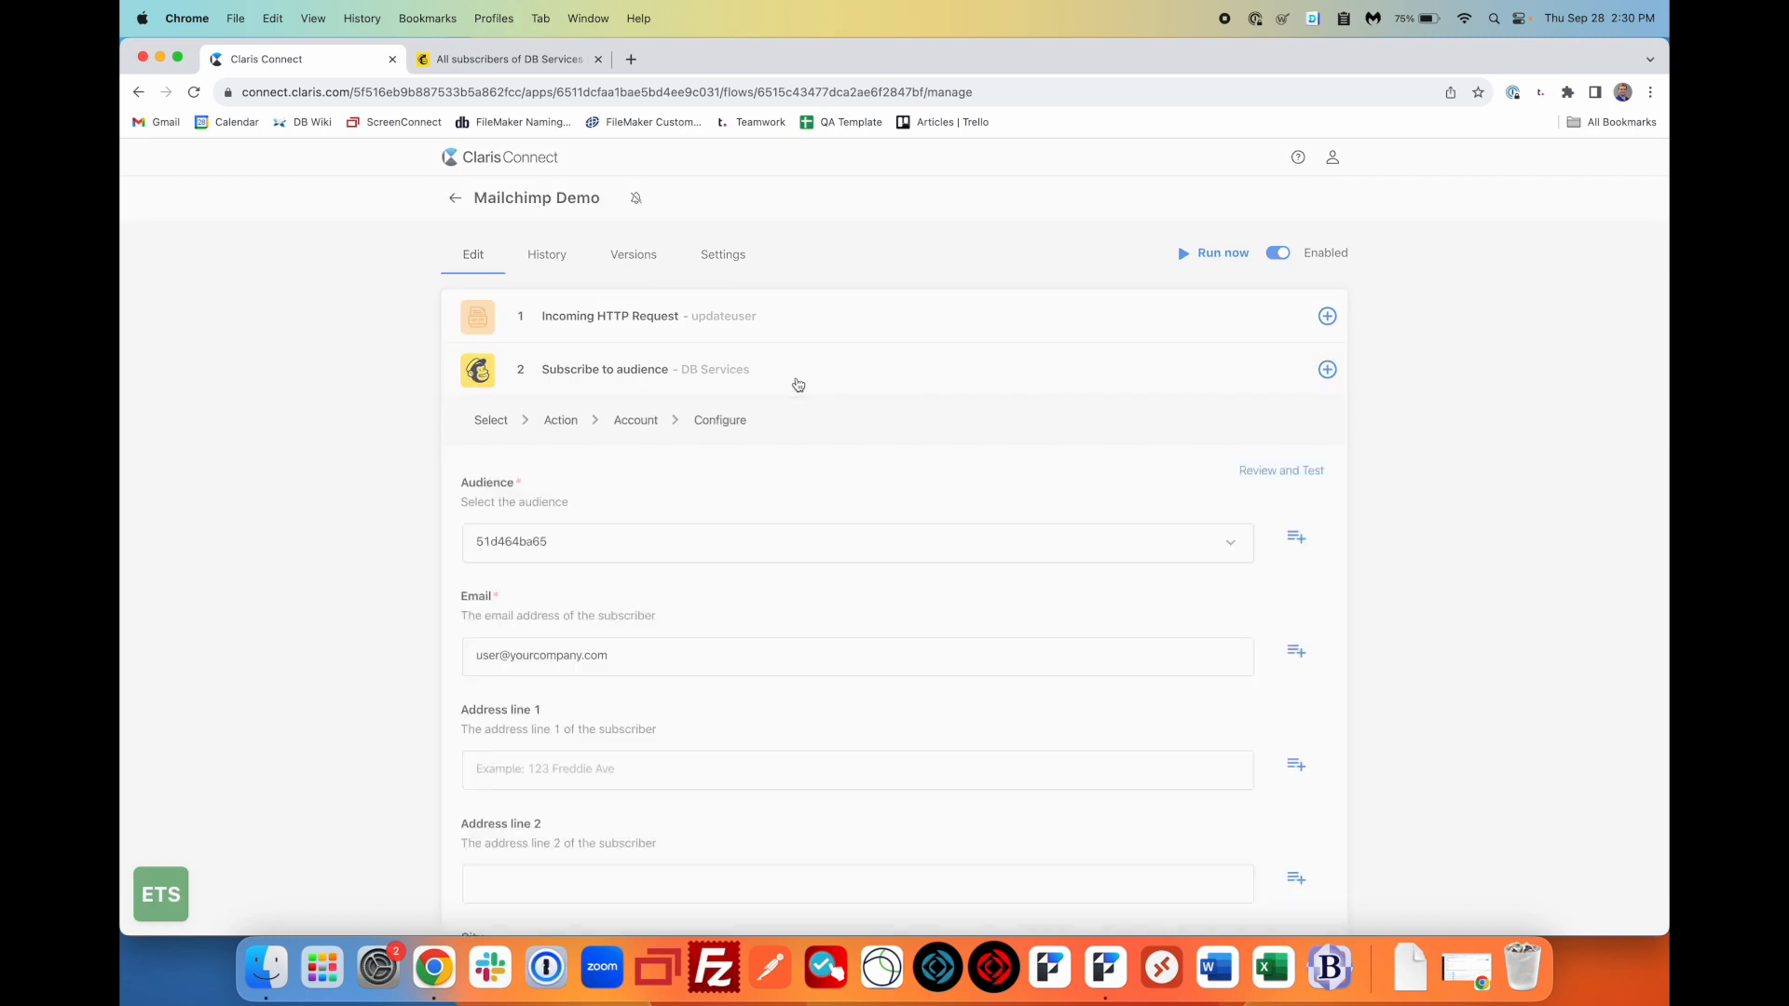
scroll(710, 570, "down", 2)
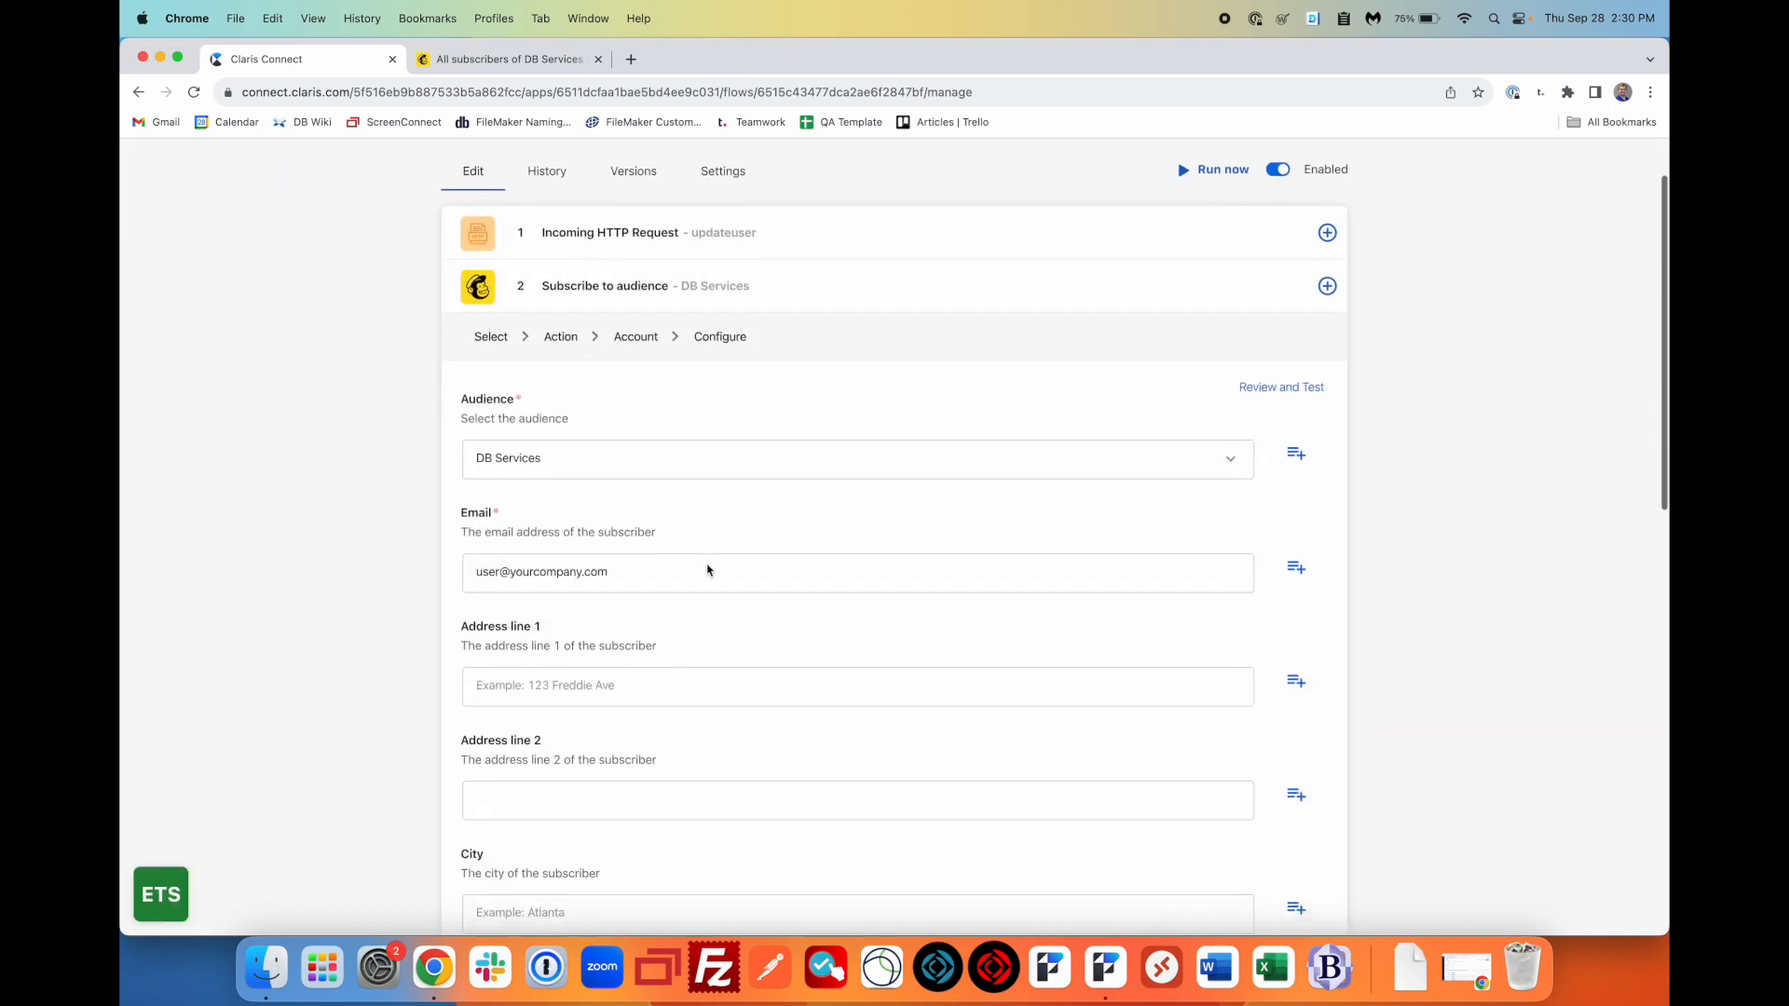
scroll(708, 570, "down", 1)
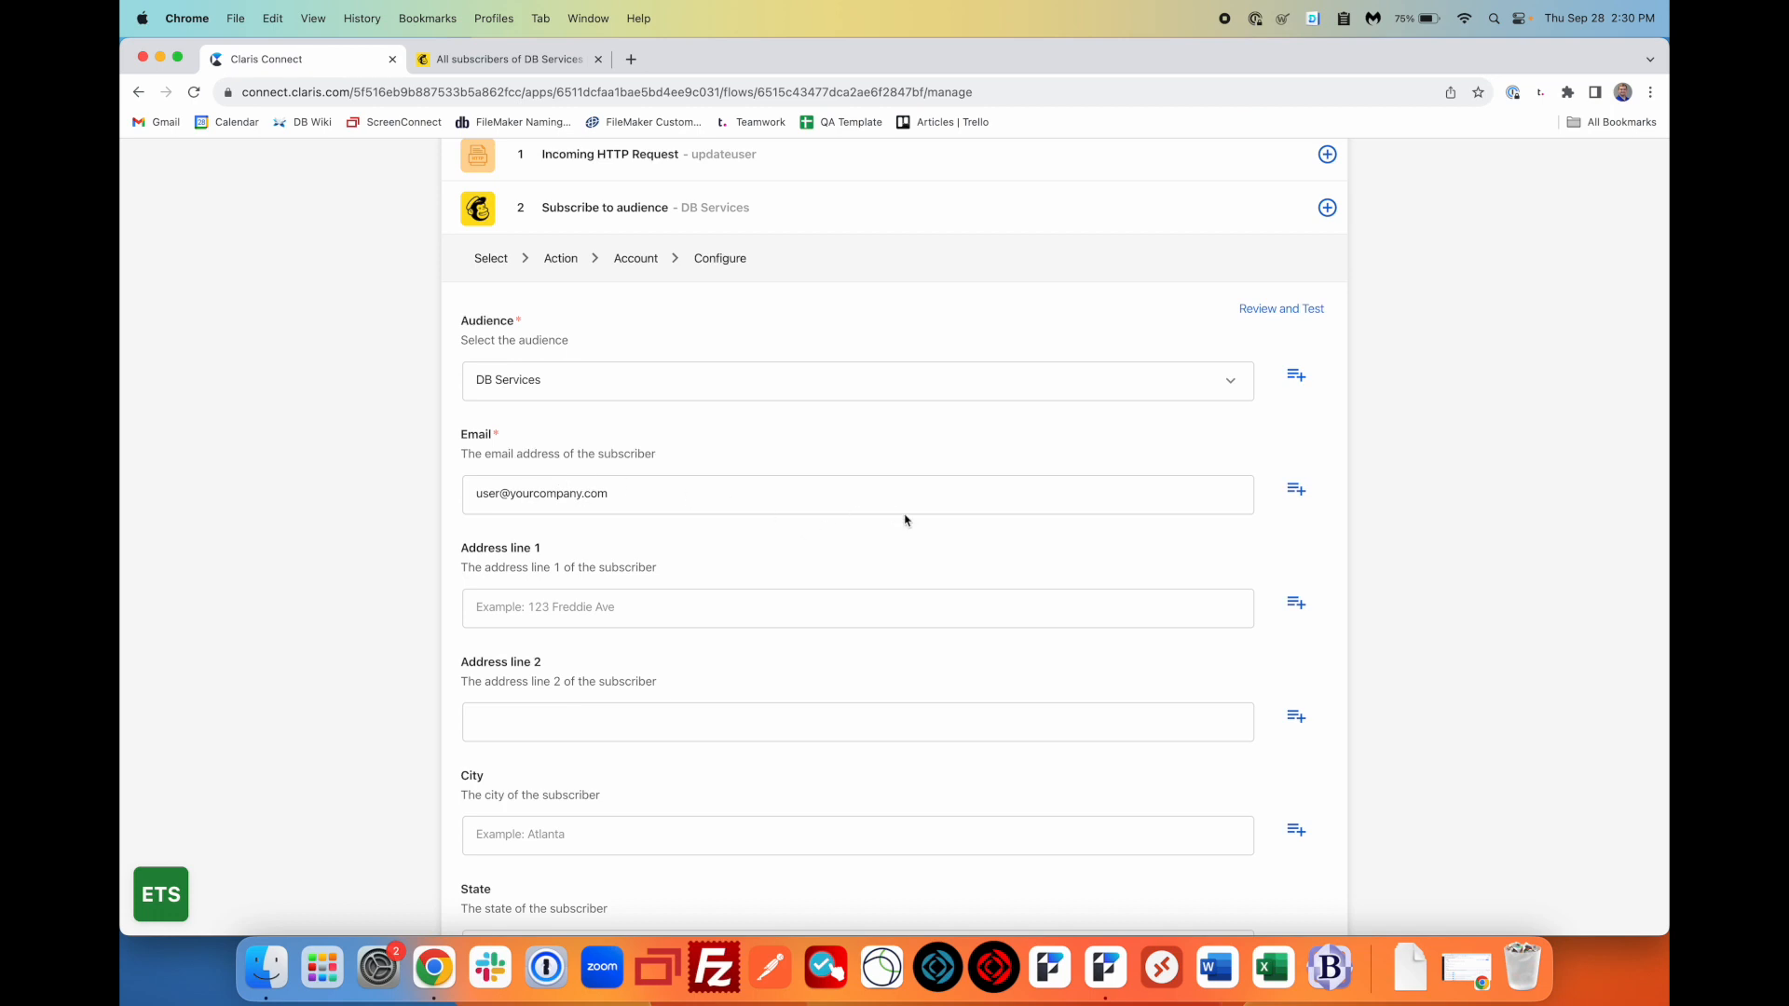
scroll(954, 544, "down", 1)
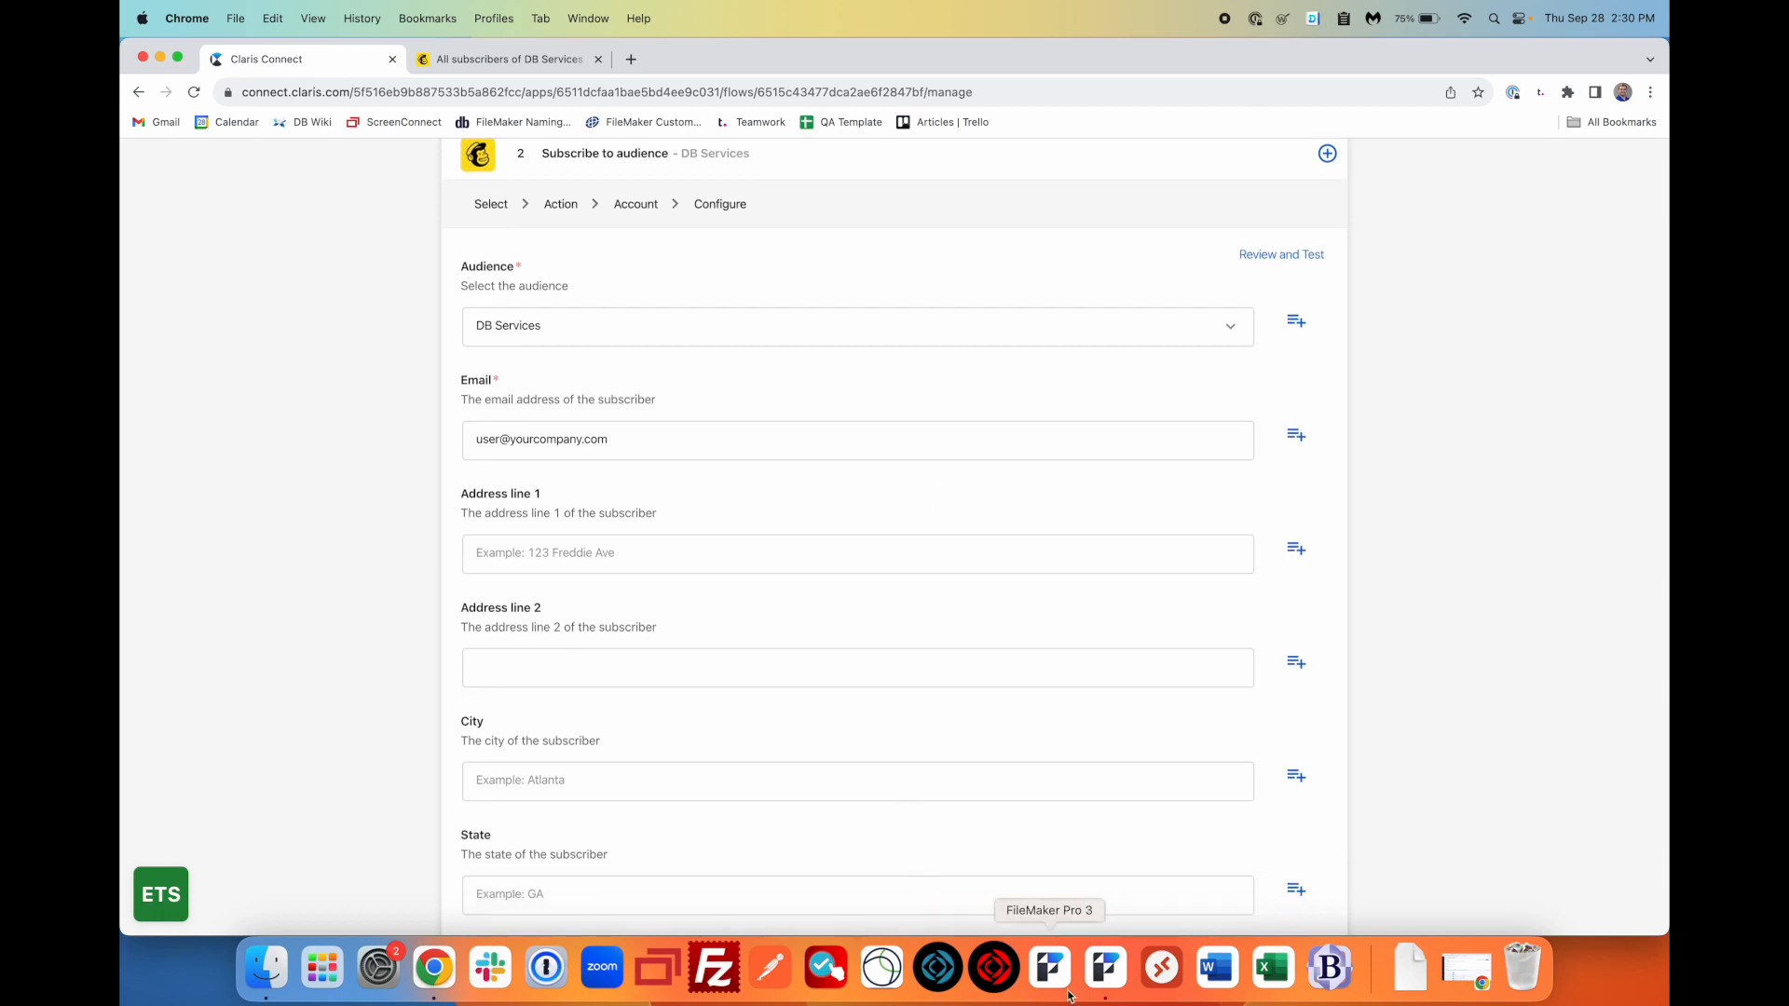
- Delete the sample address from the Email field
left_click(1107, 984)
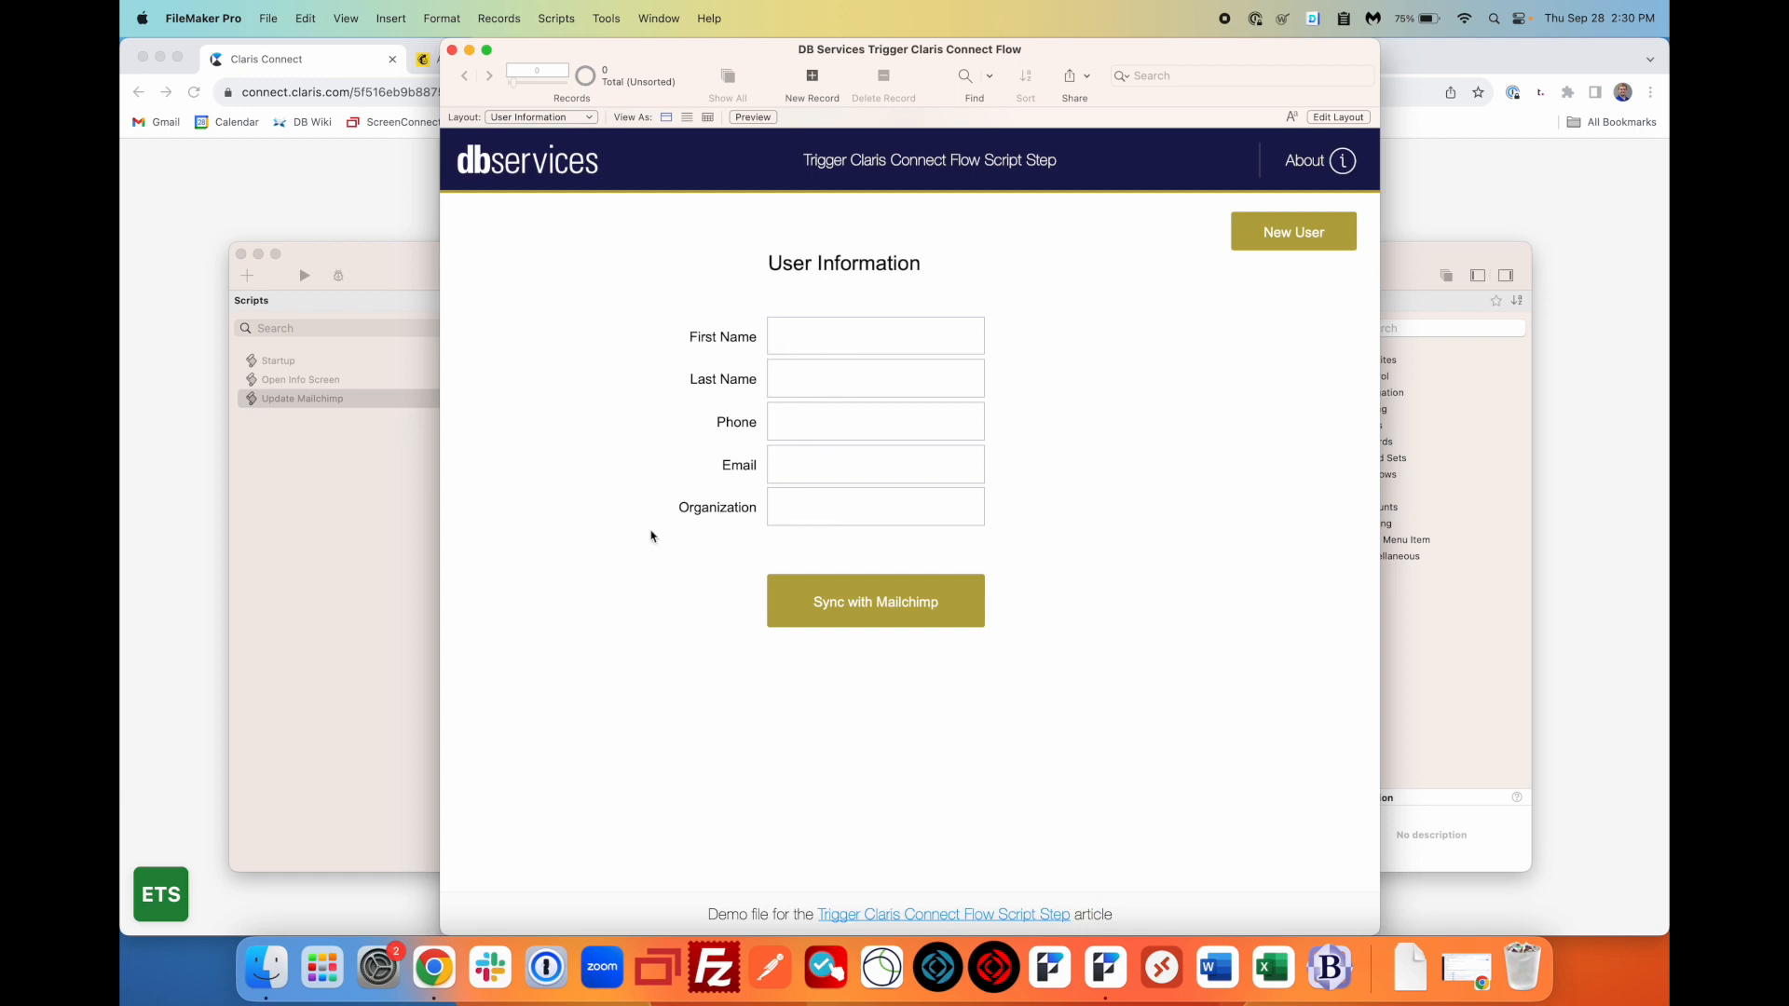
left_click(185, 508)
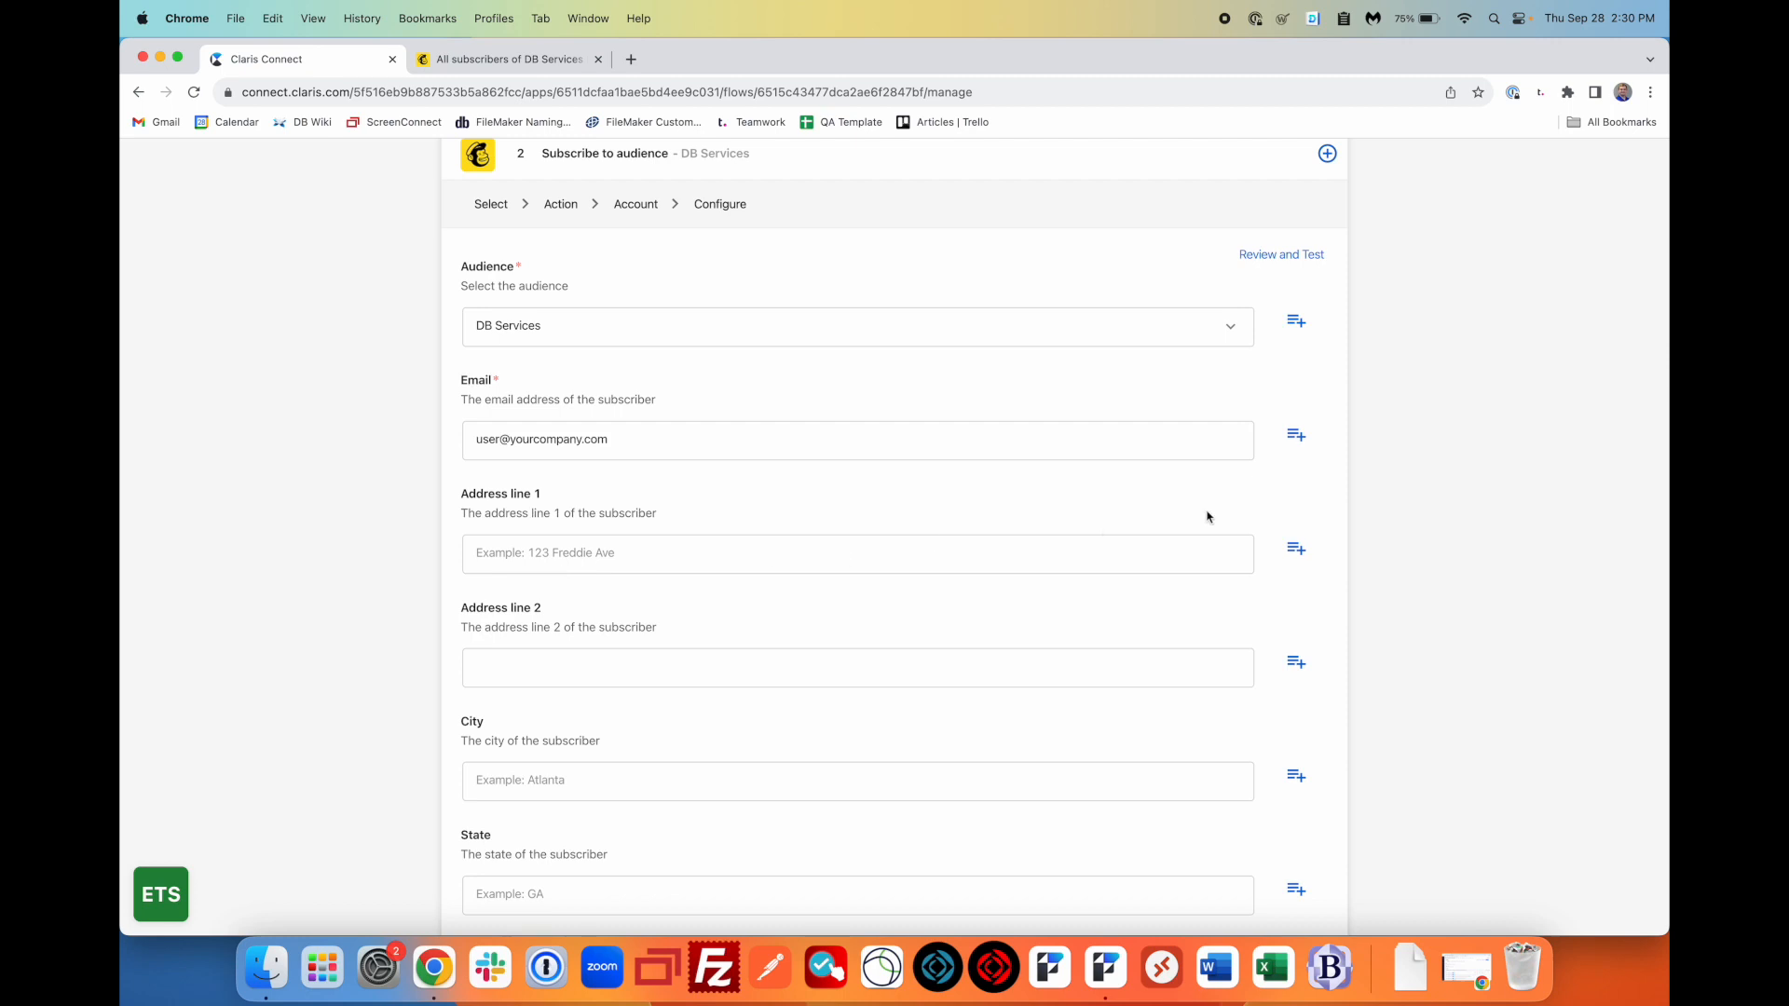
left_click_drag(1166, 445, 447, 440)
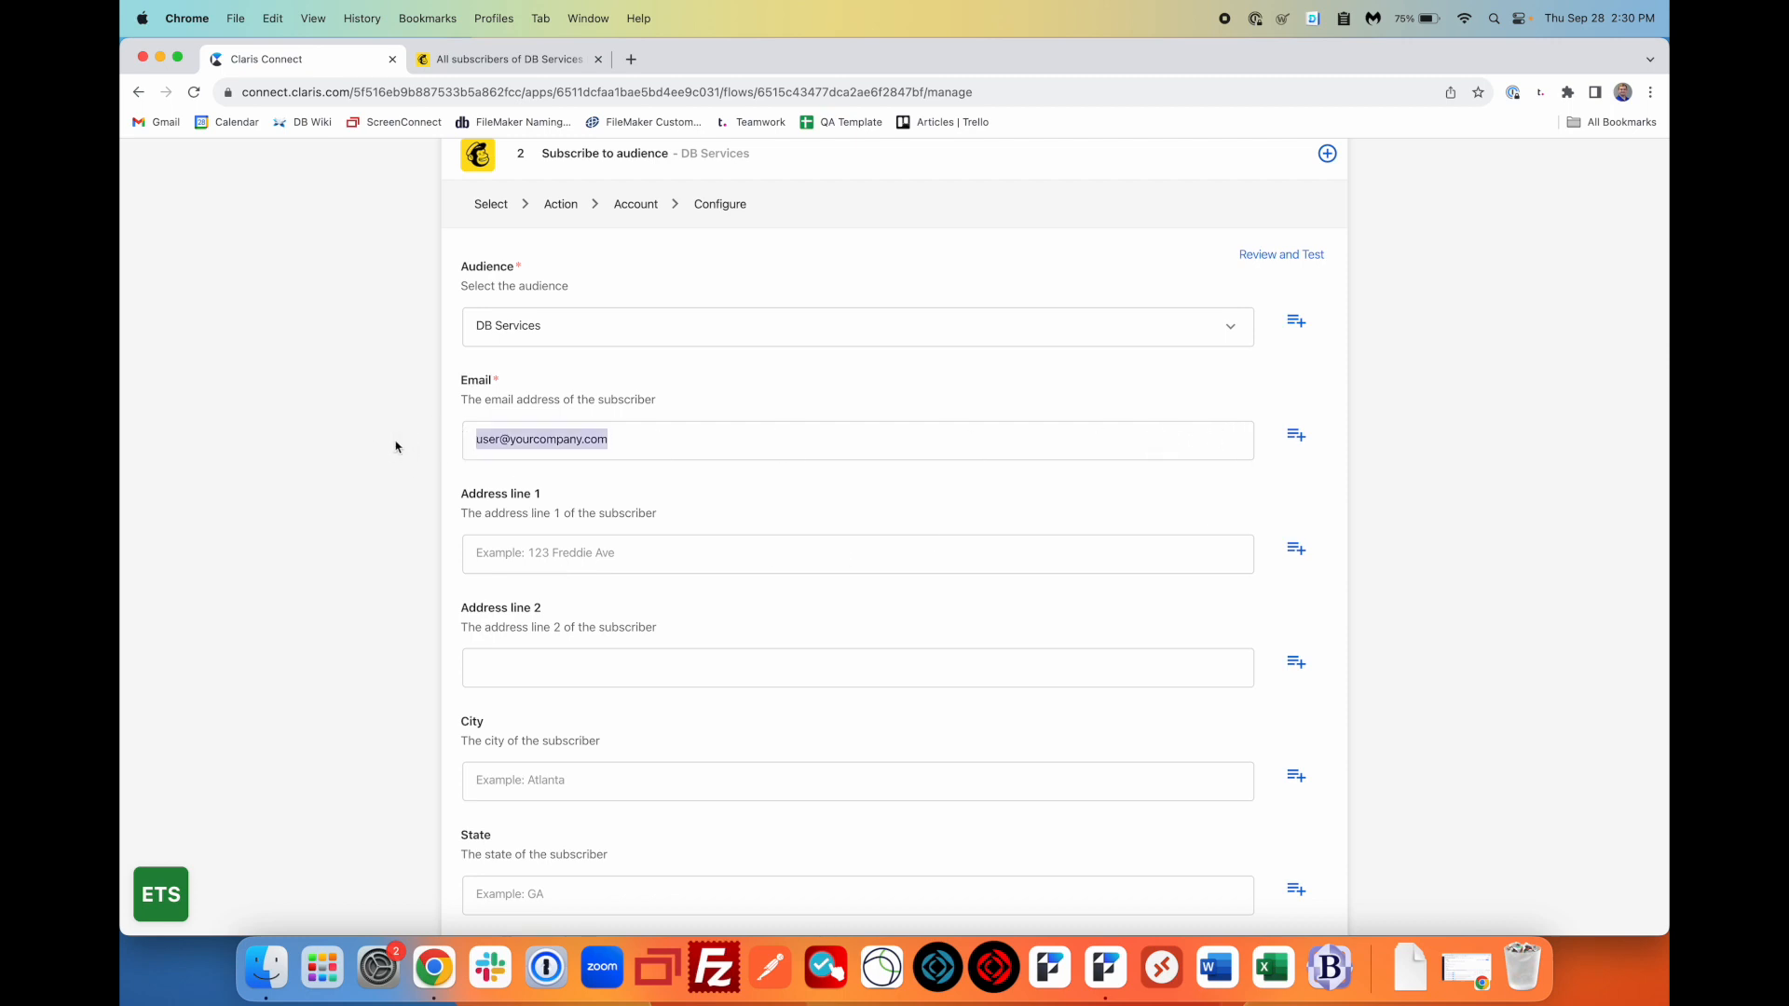
key("BackSpace")
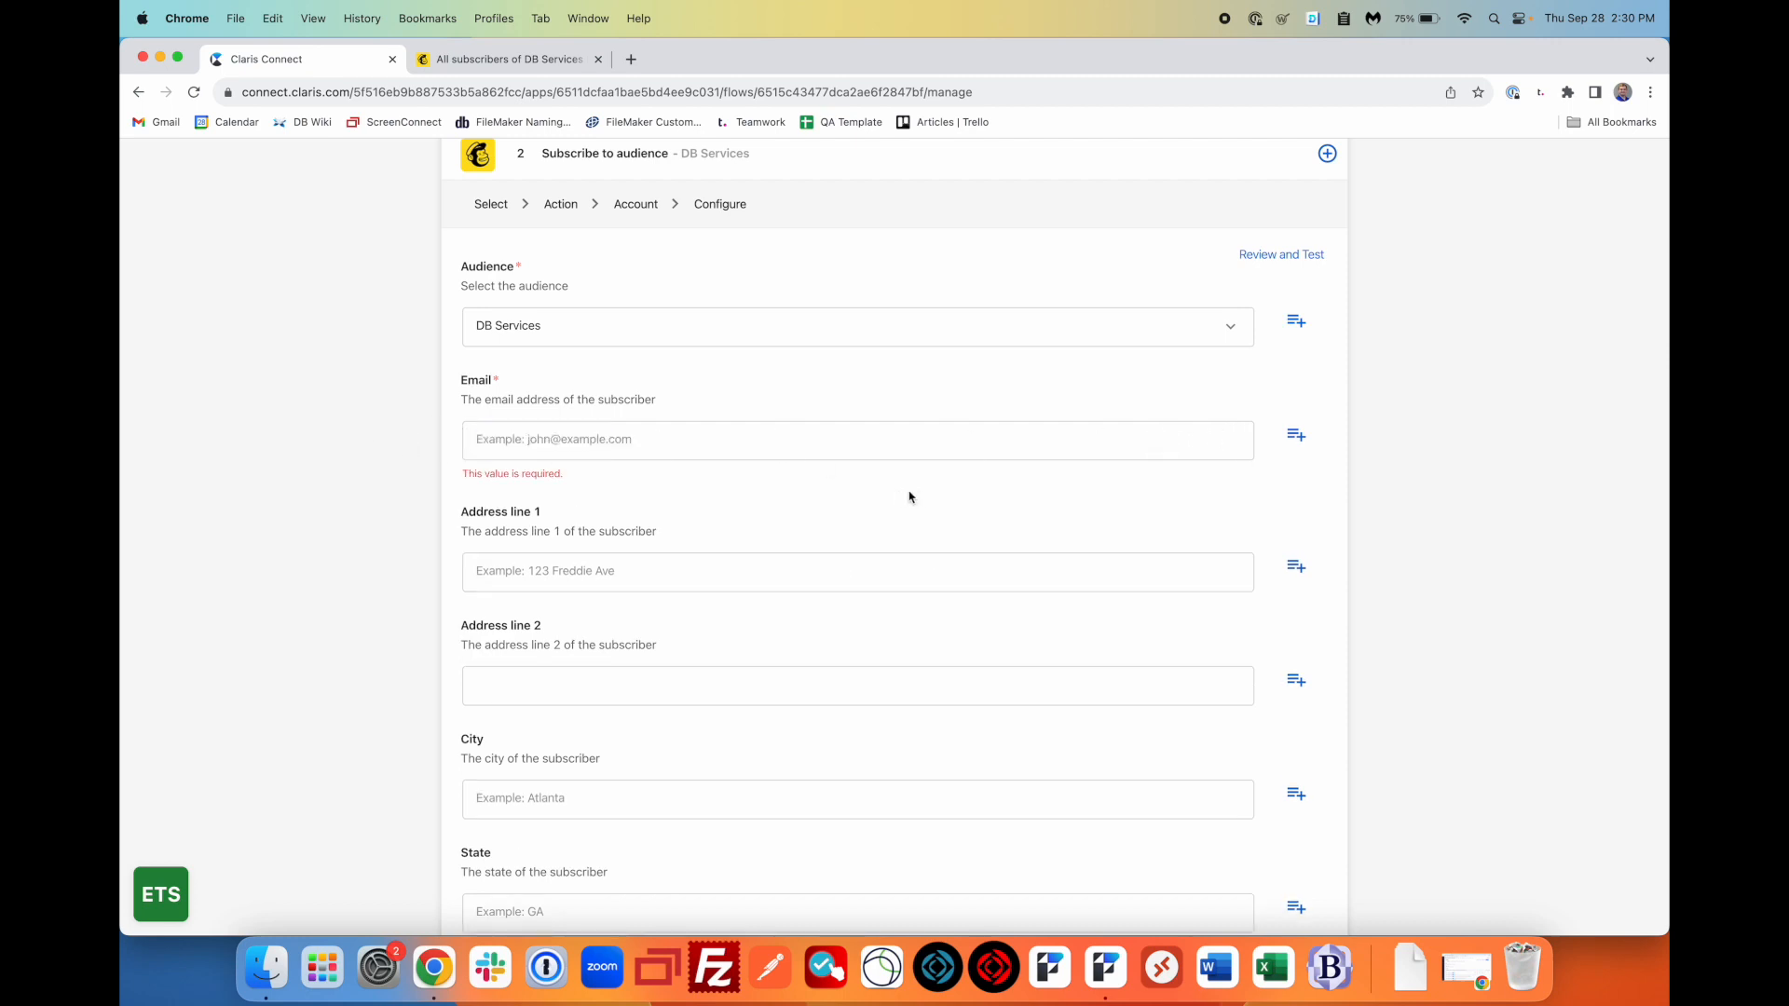
- Map the HTTP request's body.information.email into the Email field
left_click(1296, 435)
scroll(824, 590, "down", 2)
left_click(770, 385)
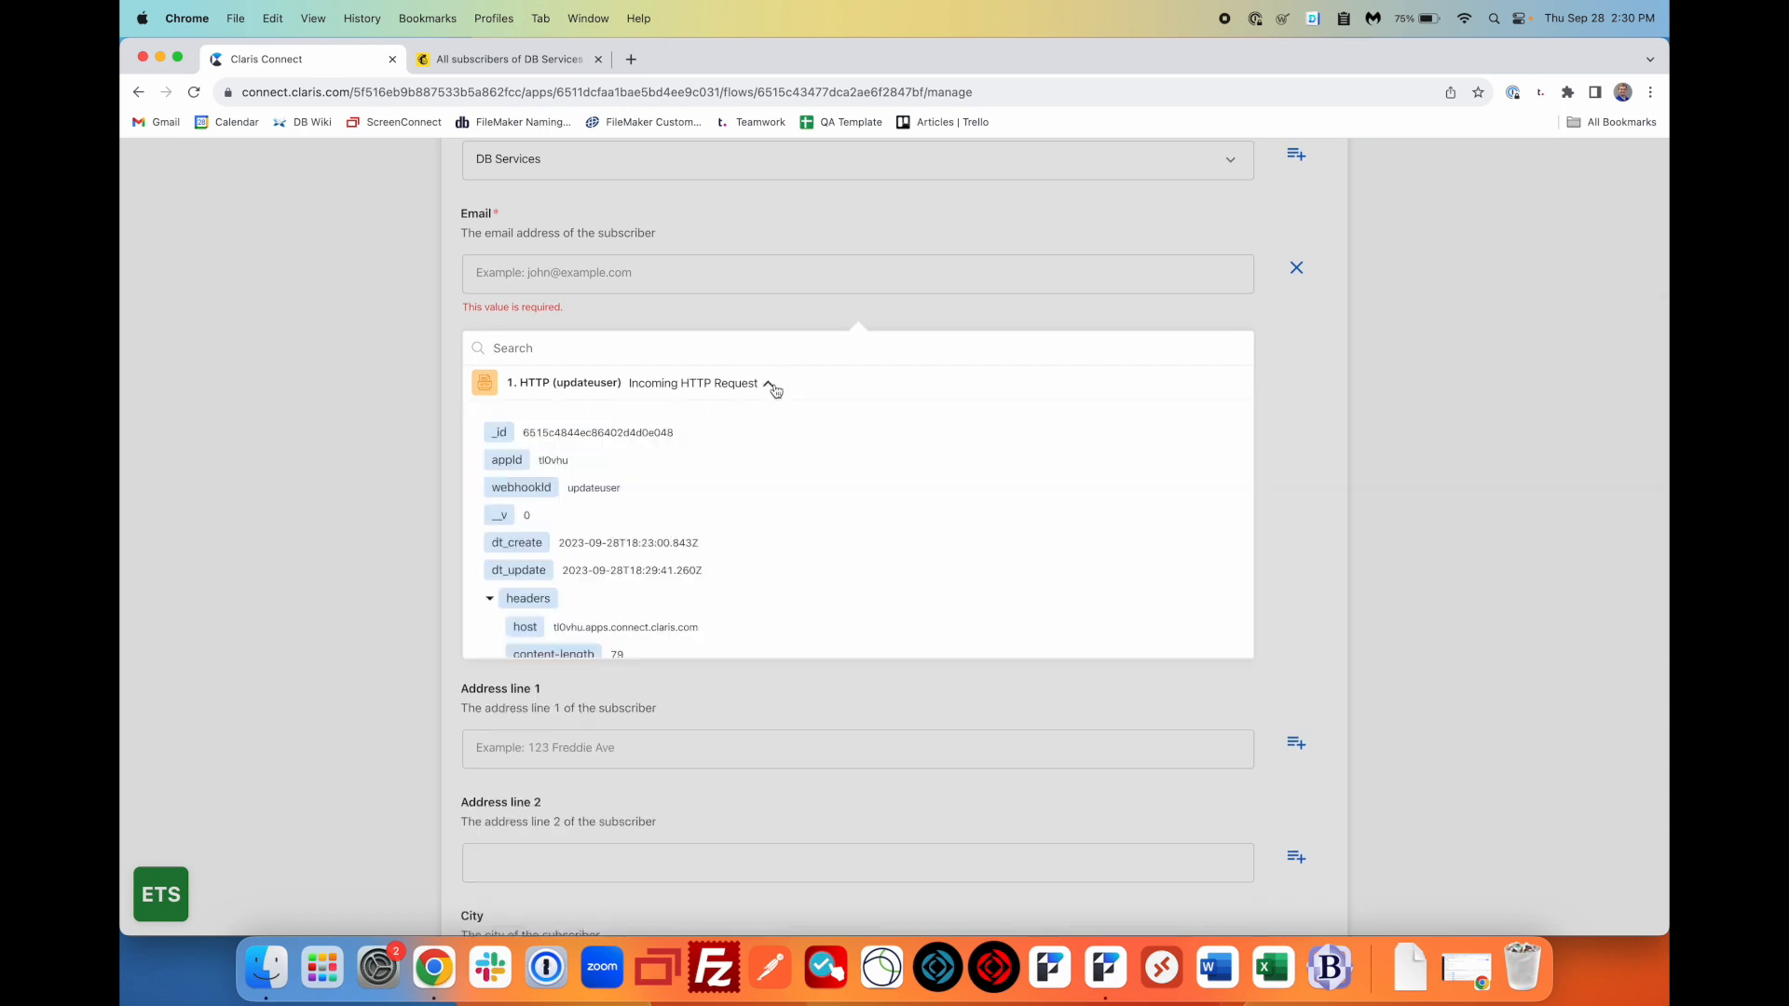
scroll(758, 503, "down", 3)
scroll(757, 503, "down", 5)
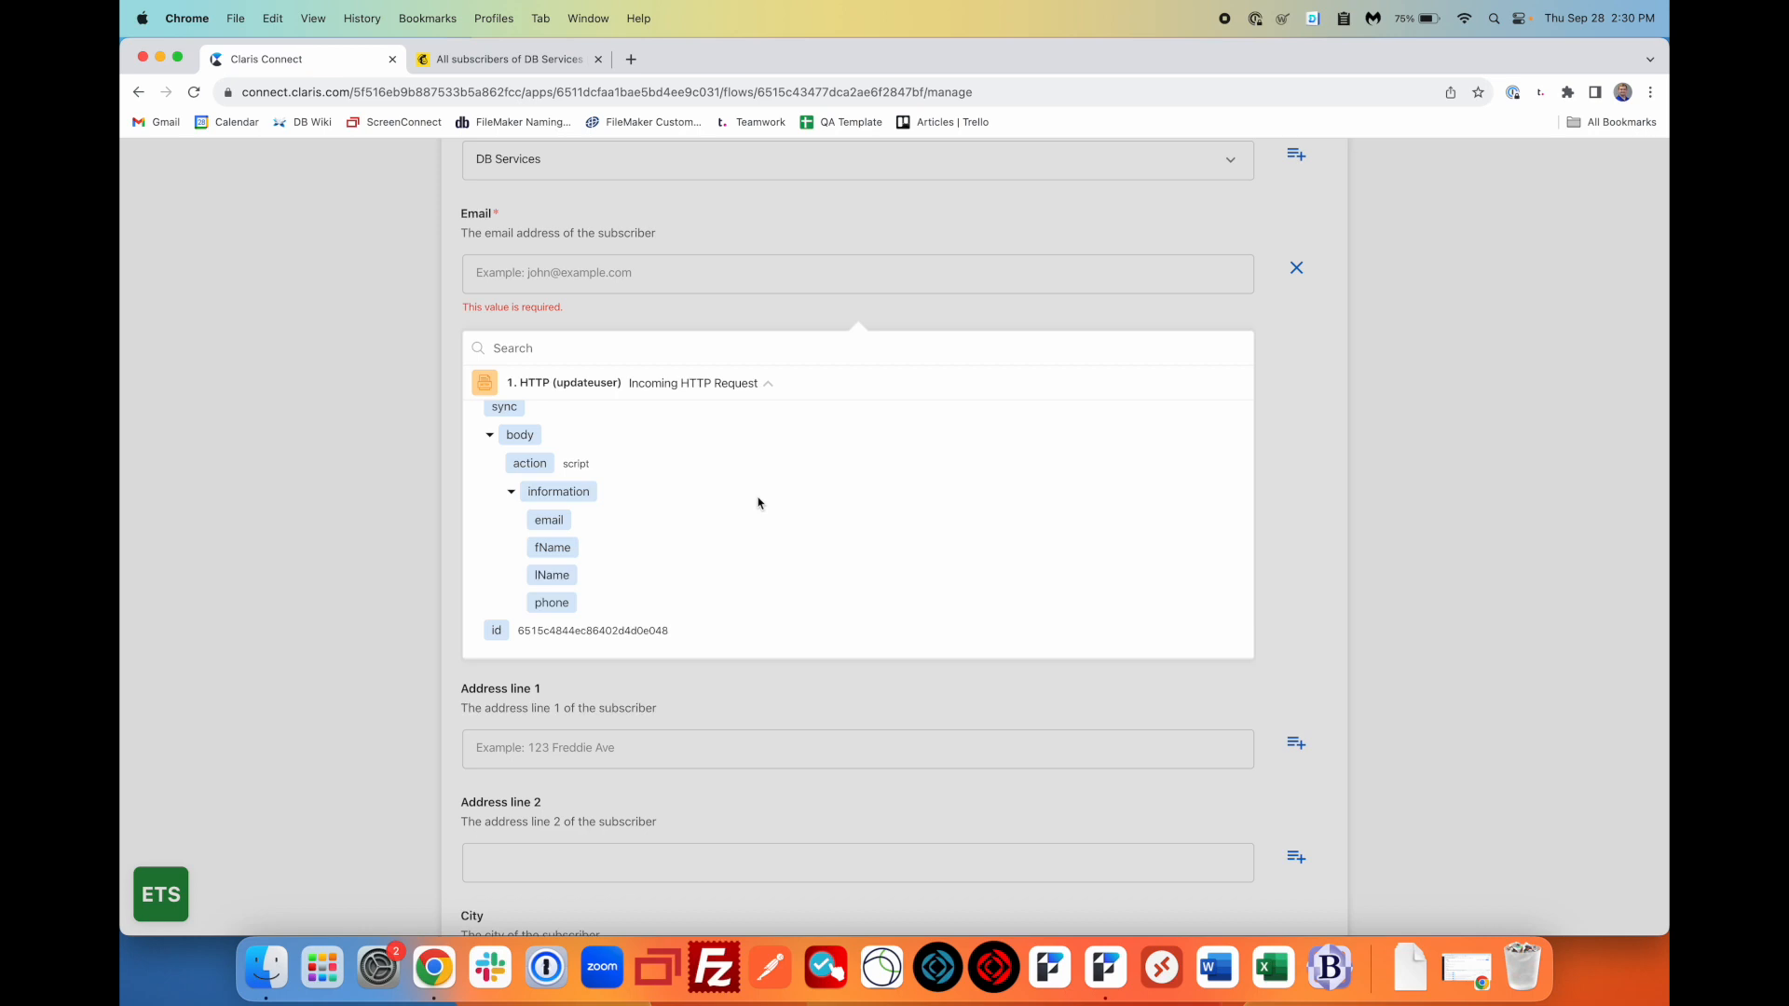
left_click(563, 527)
left_click(392, 443)
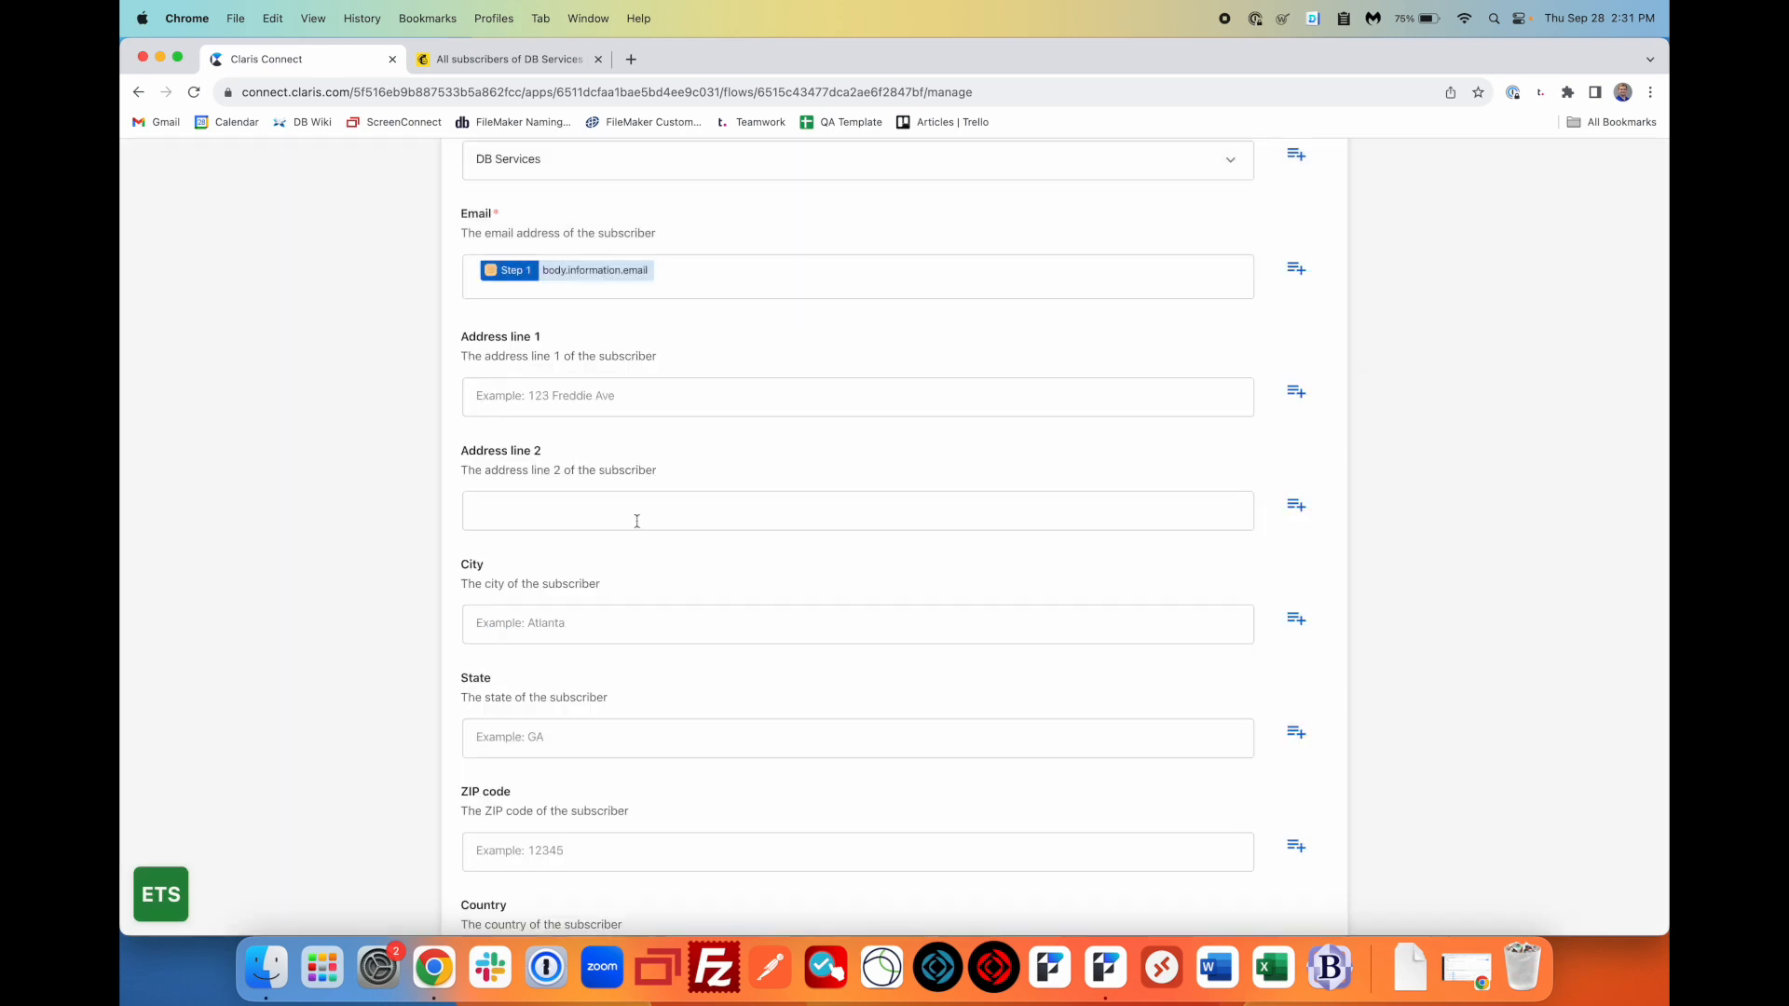
- Map the request's body.information.fName into First Name
scroll(638, 520, "down", 10)
left_click(604, 518)
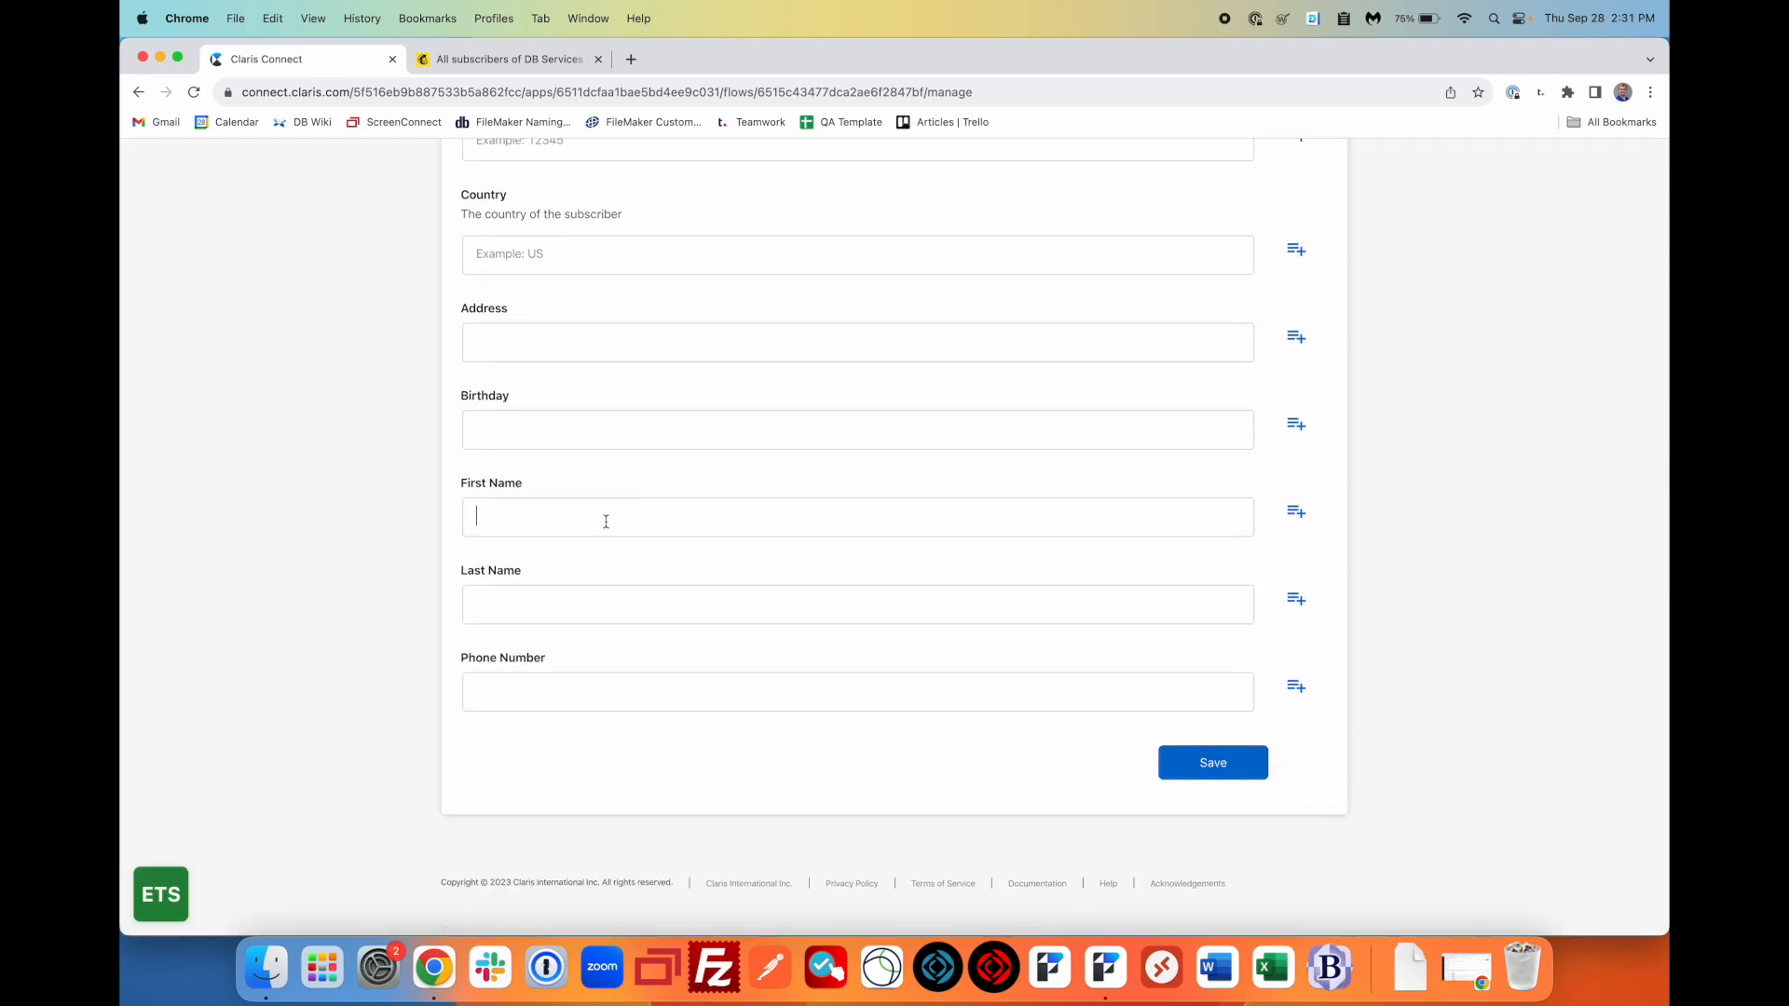
left_click(1298, 518)
left_click(754, 524)
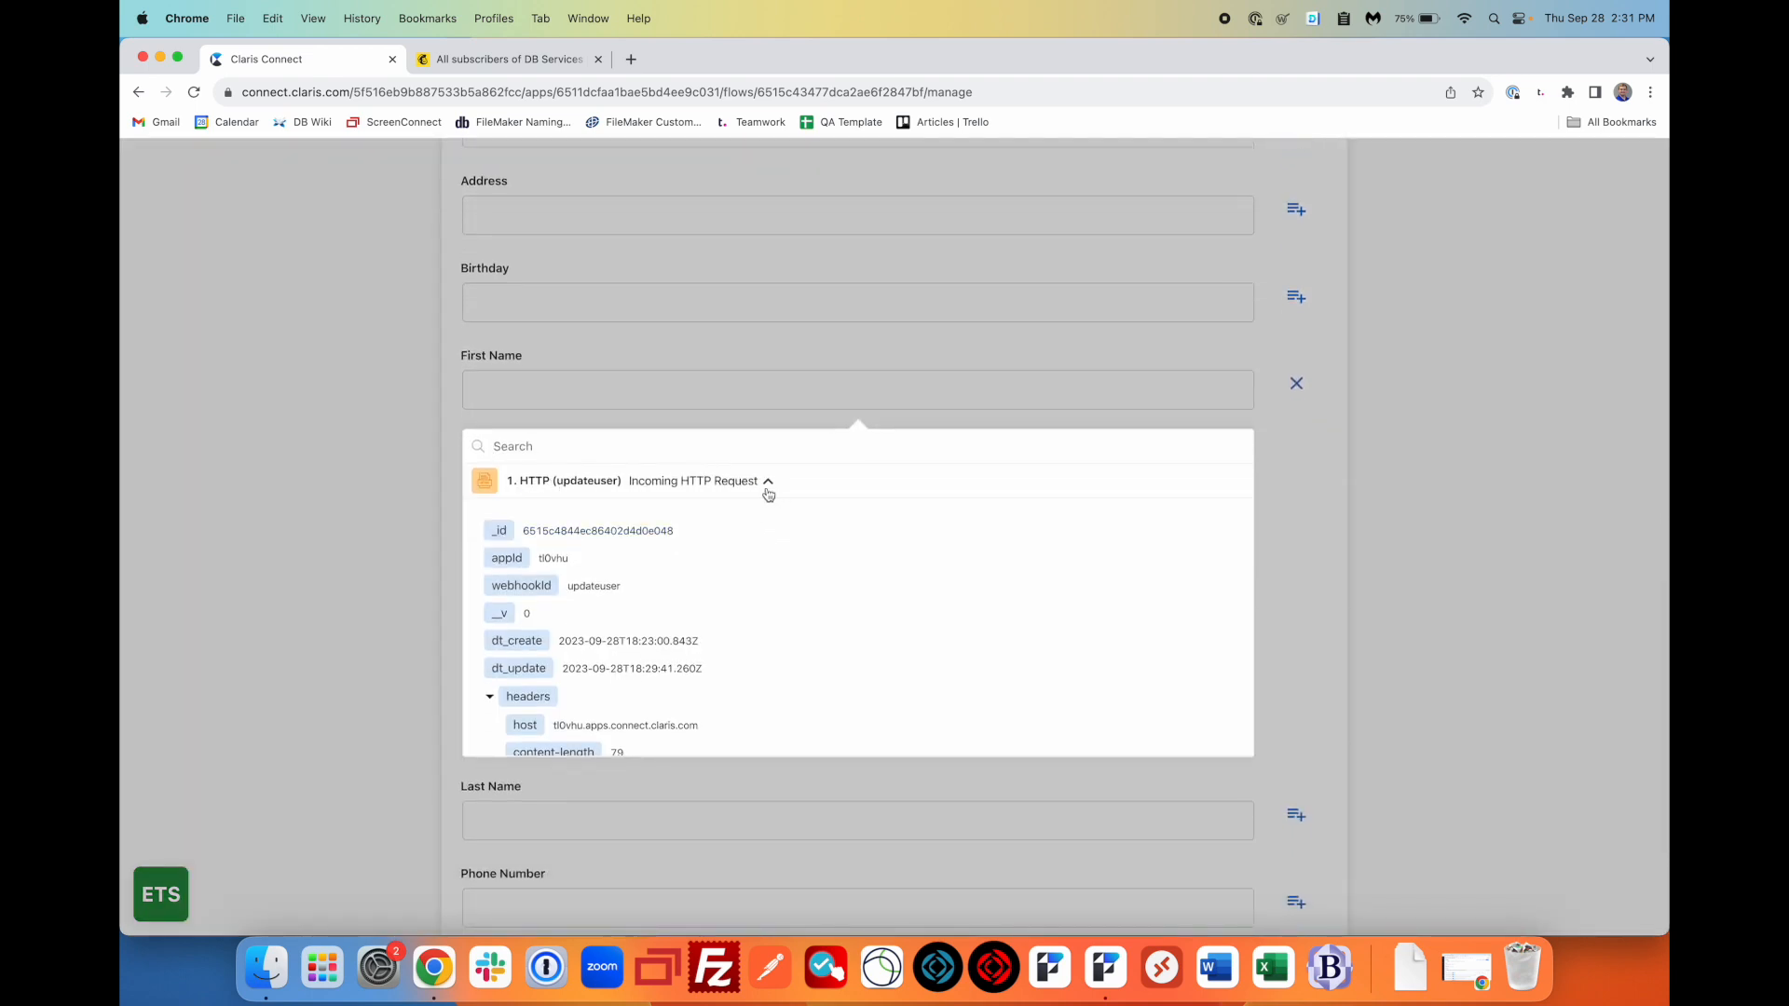
scroll(566, 601, "down", 8)
scroll(568, 605, "down", 5)
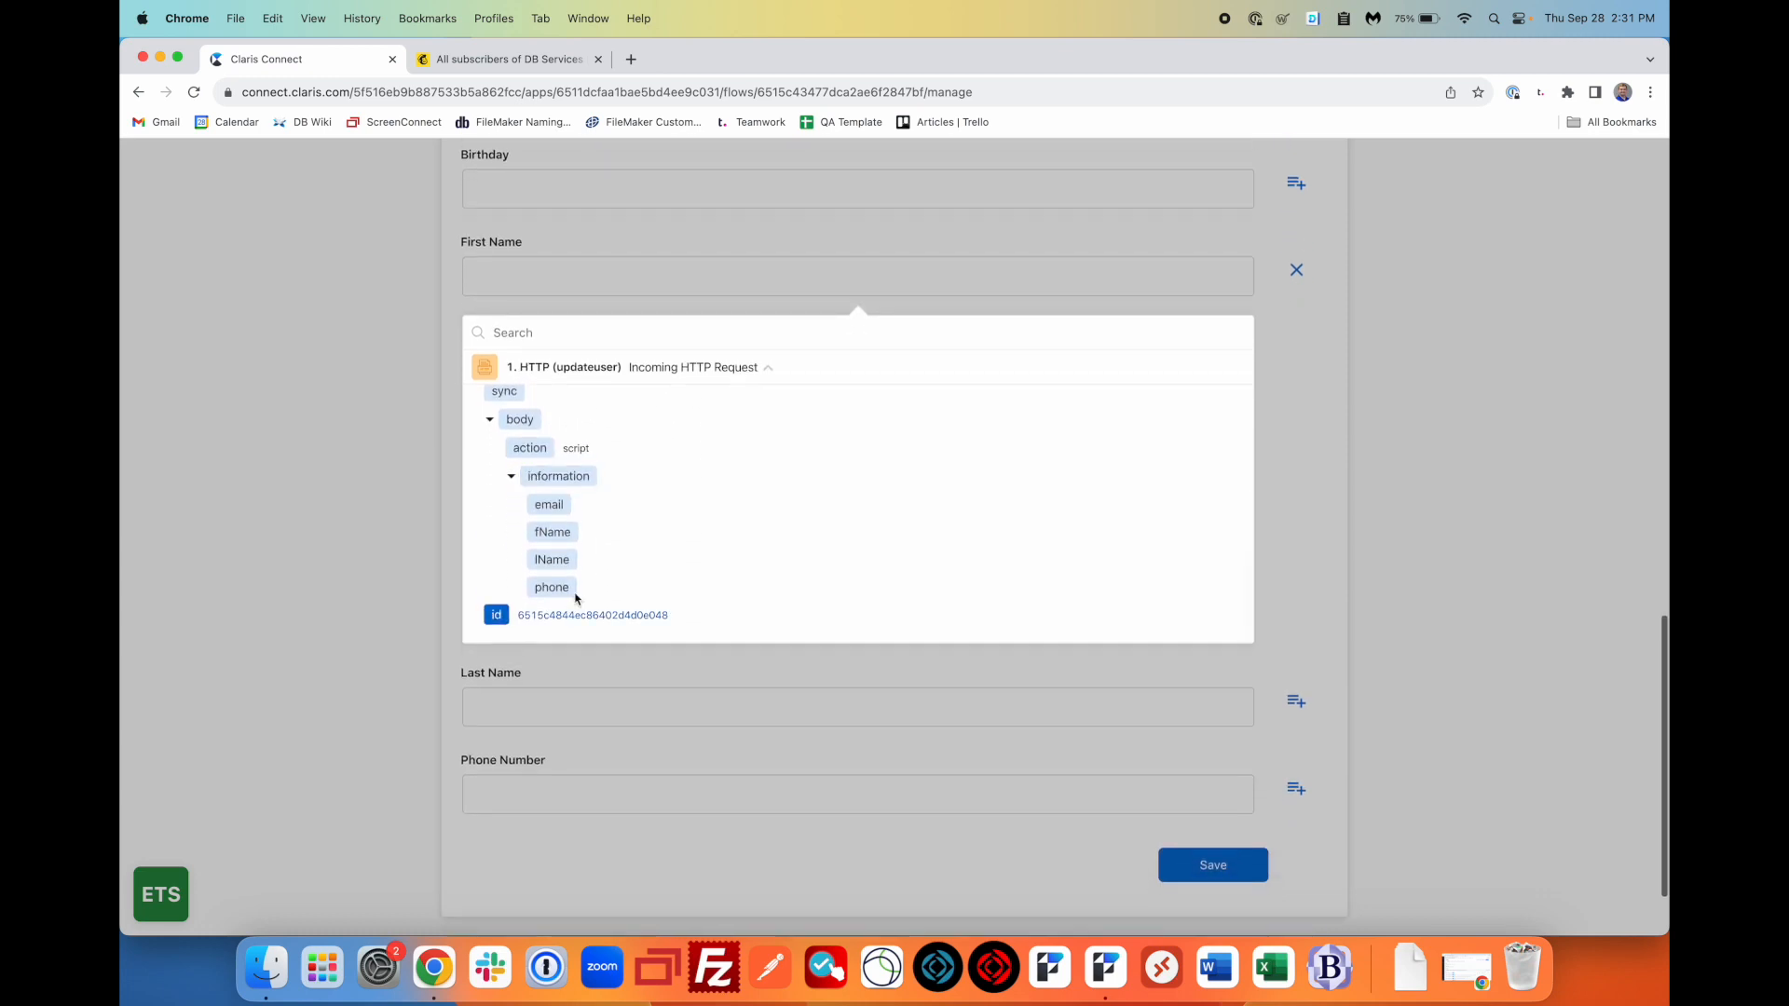
left_click(569, 541)
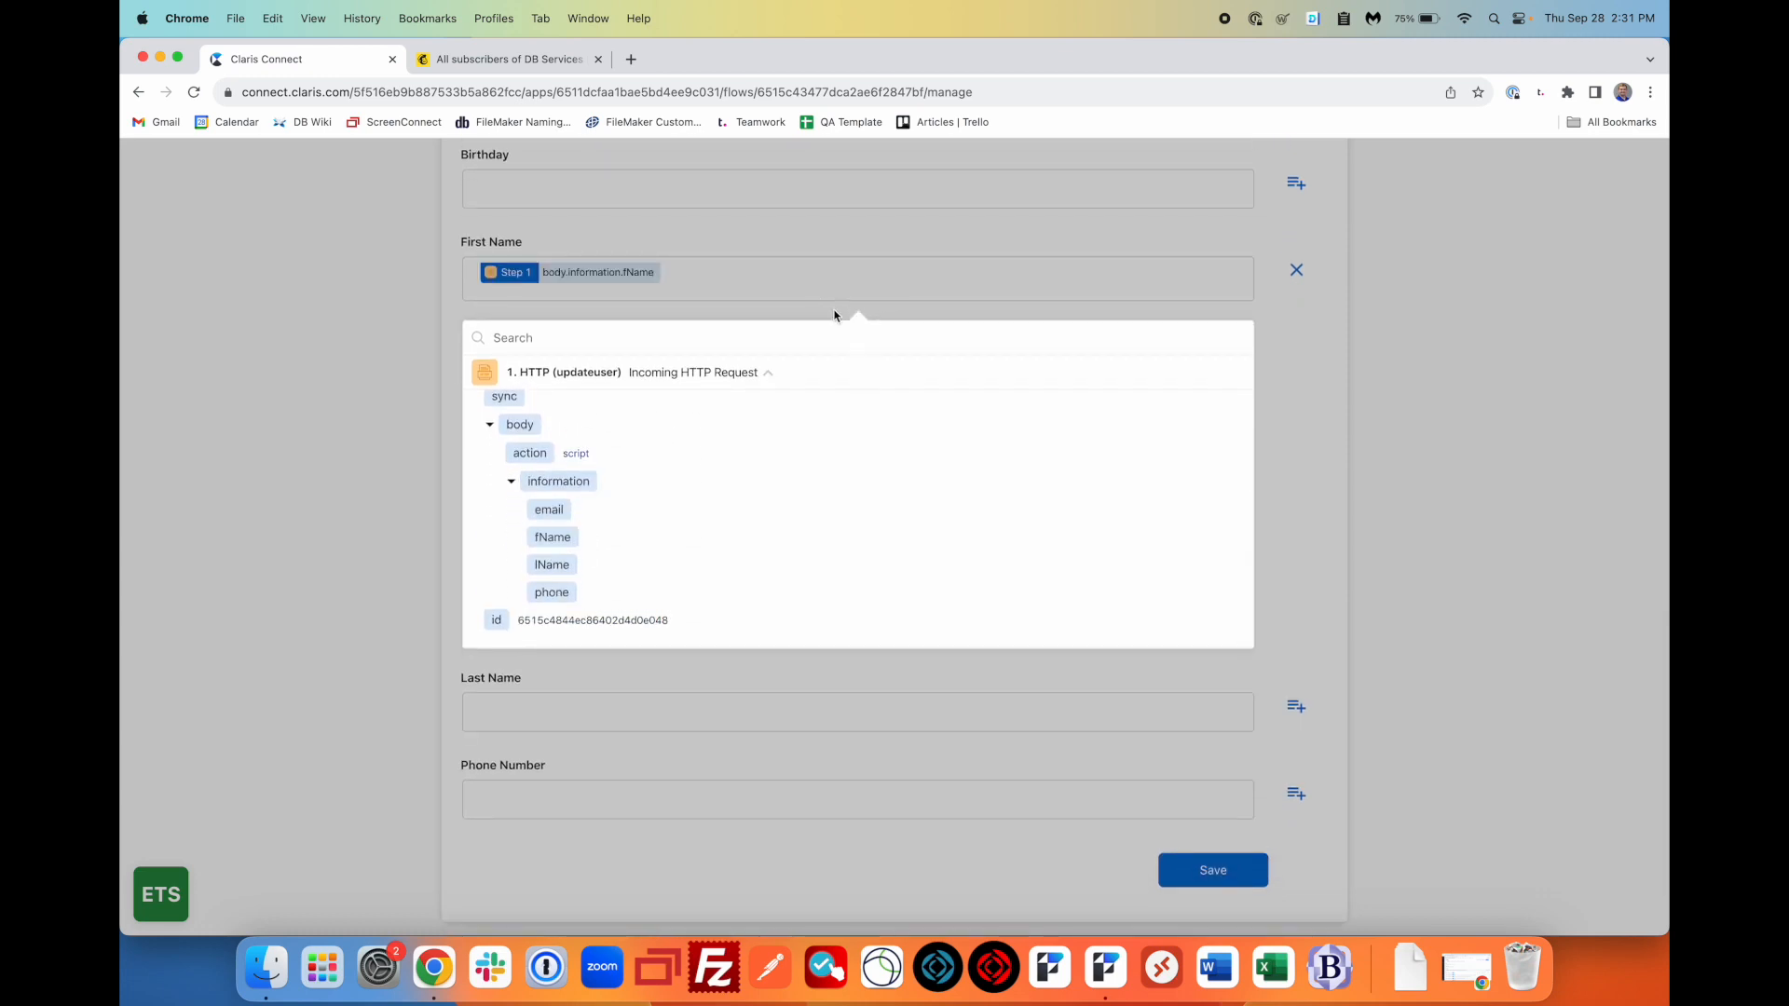
left_click(831, 311)
- Map the request's body.information.lName into Last Name
left_click(1296, 598)
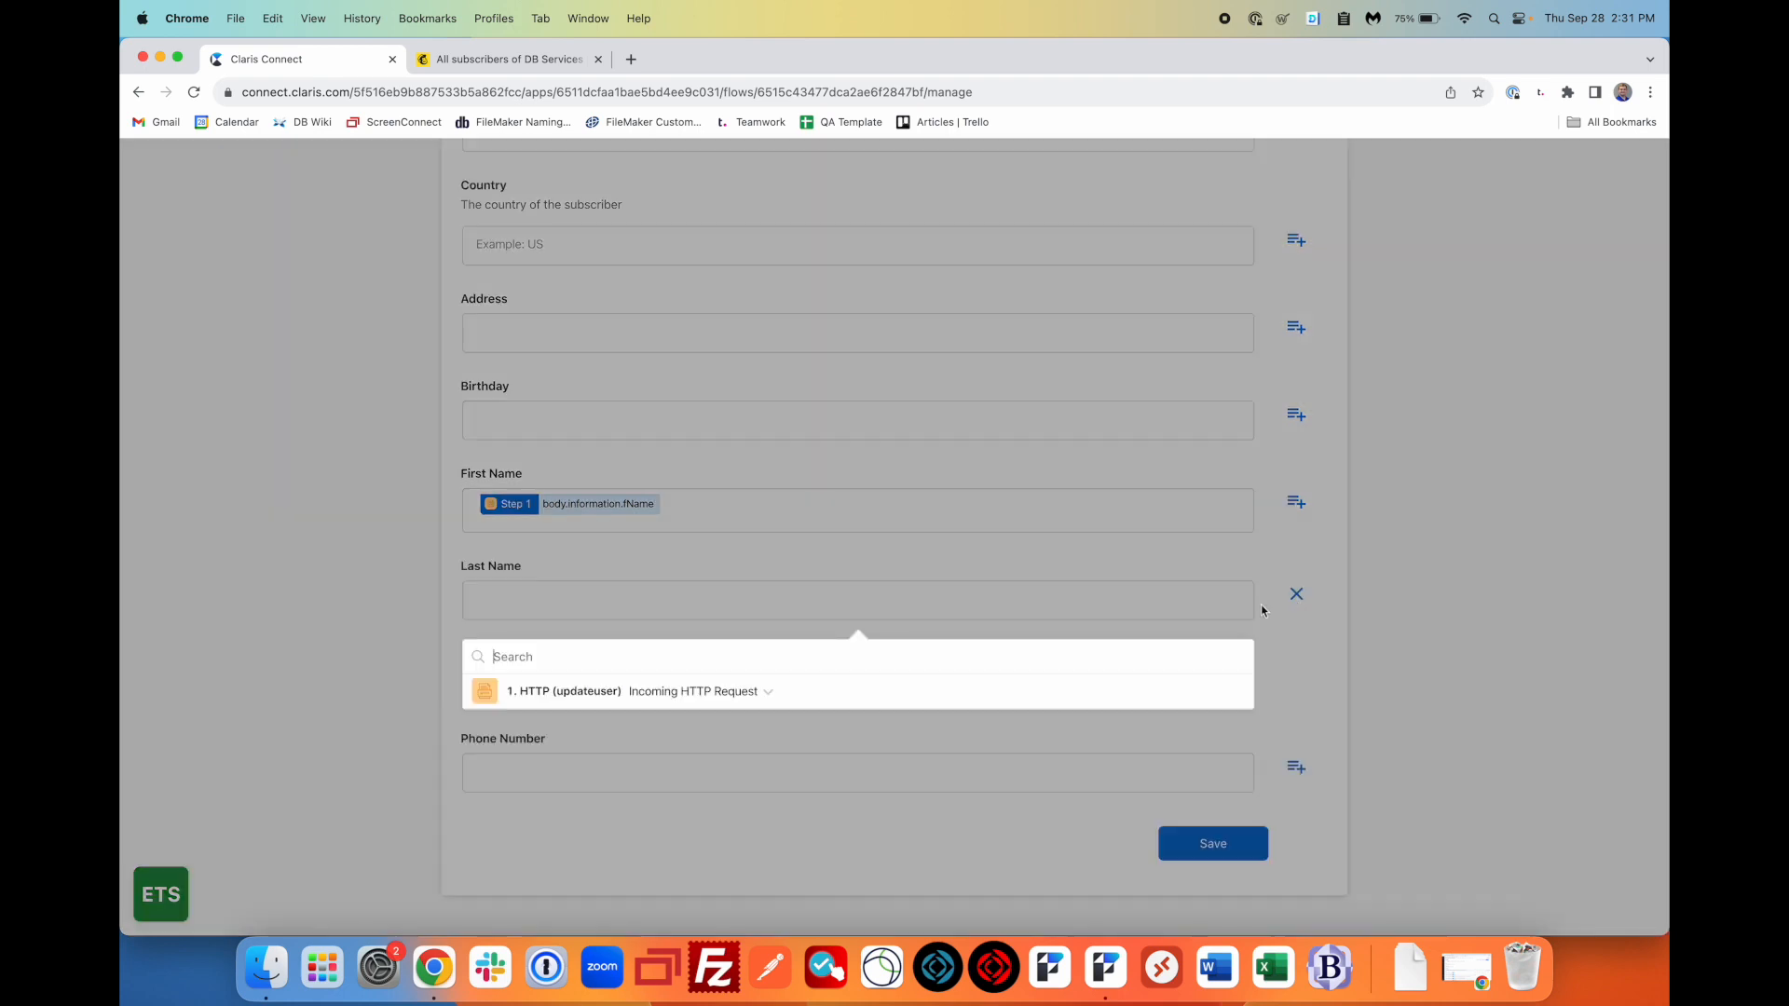
left_click(773, 617)
scroll(737, 643, "down", 5)
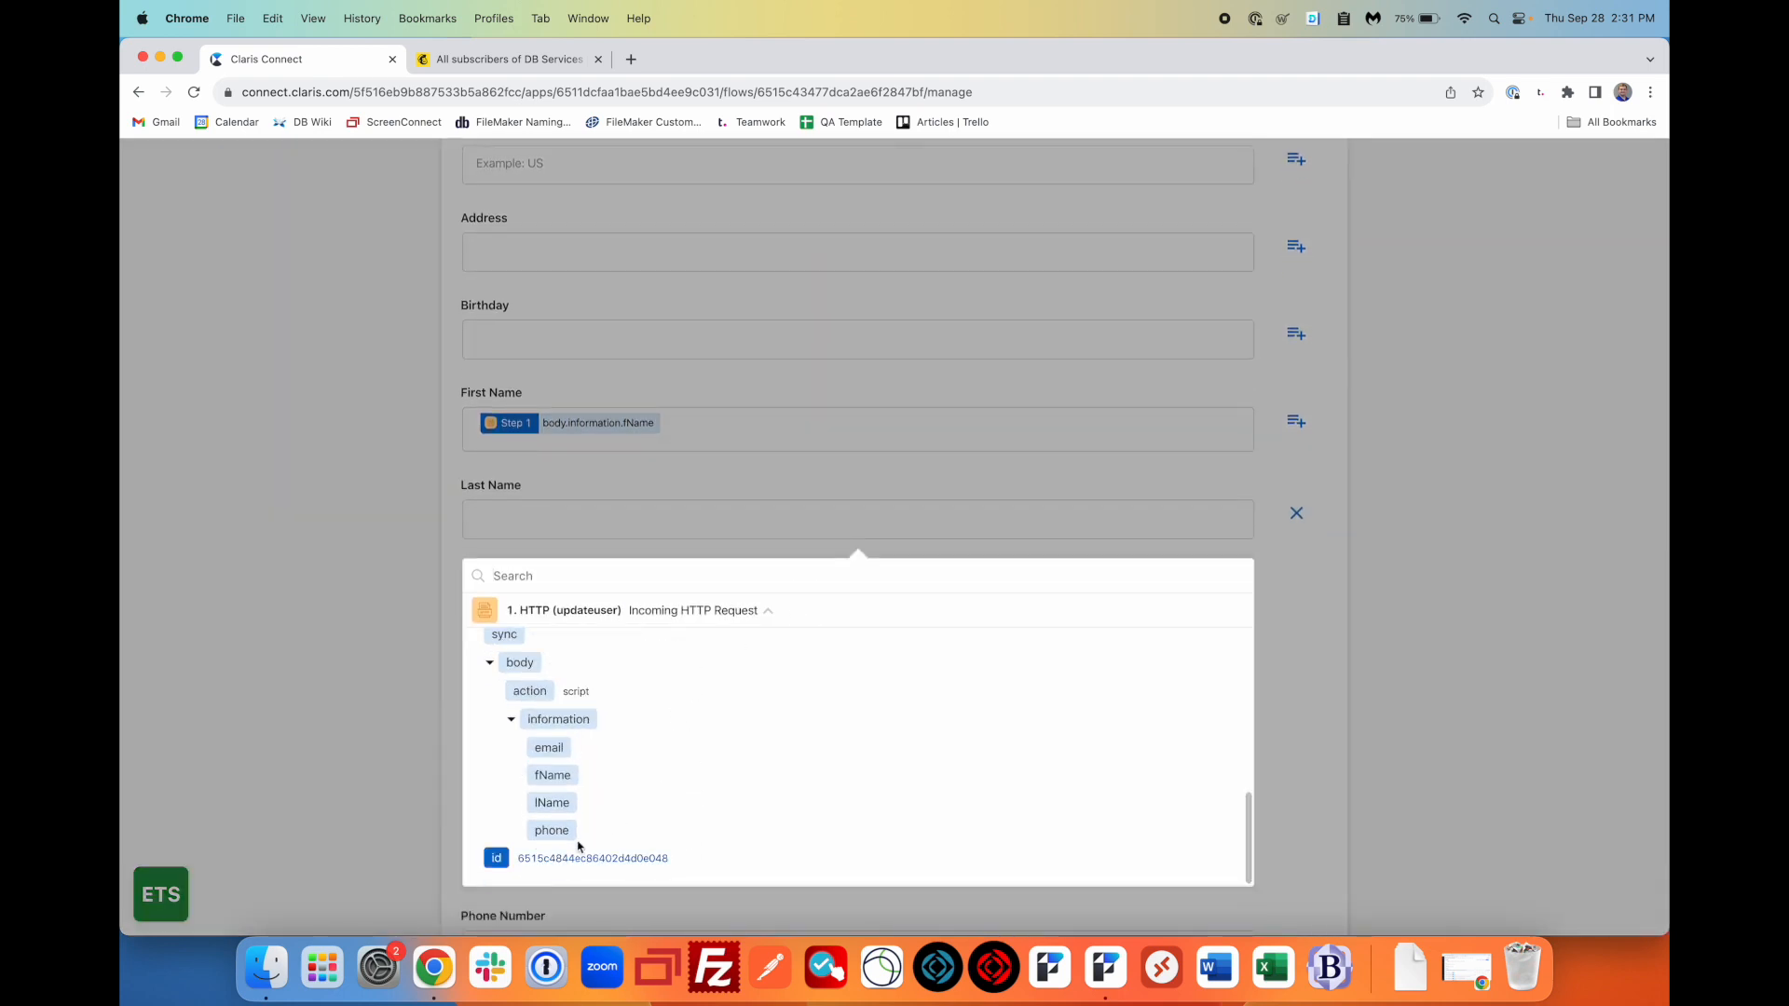
left_click(557, 811)
left_click(836, 540)
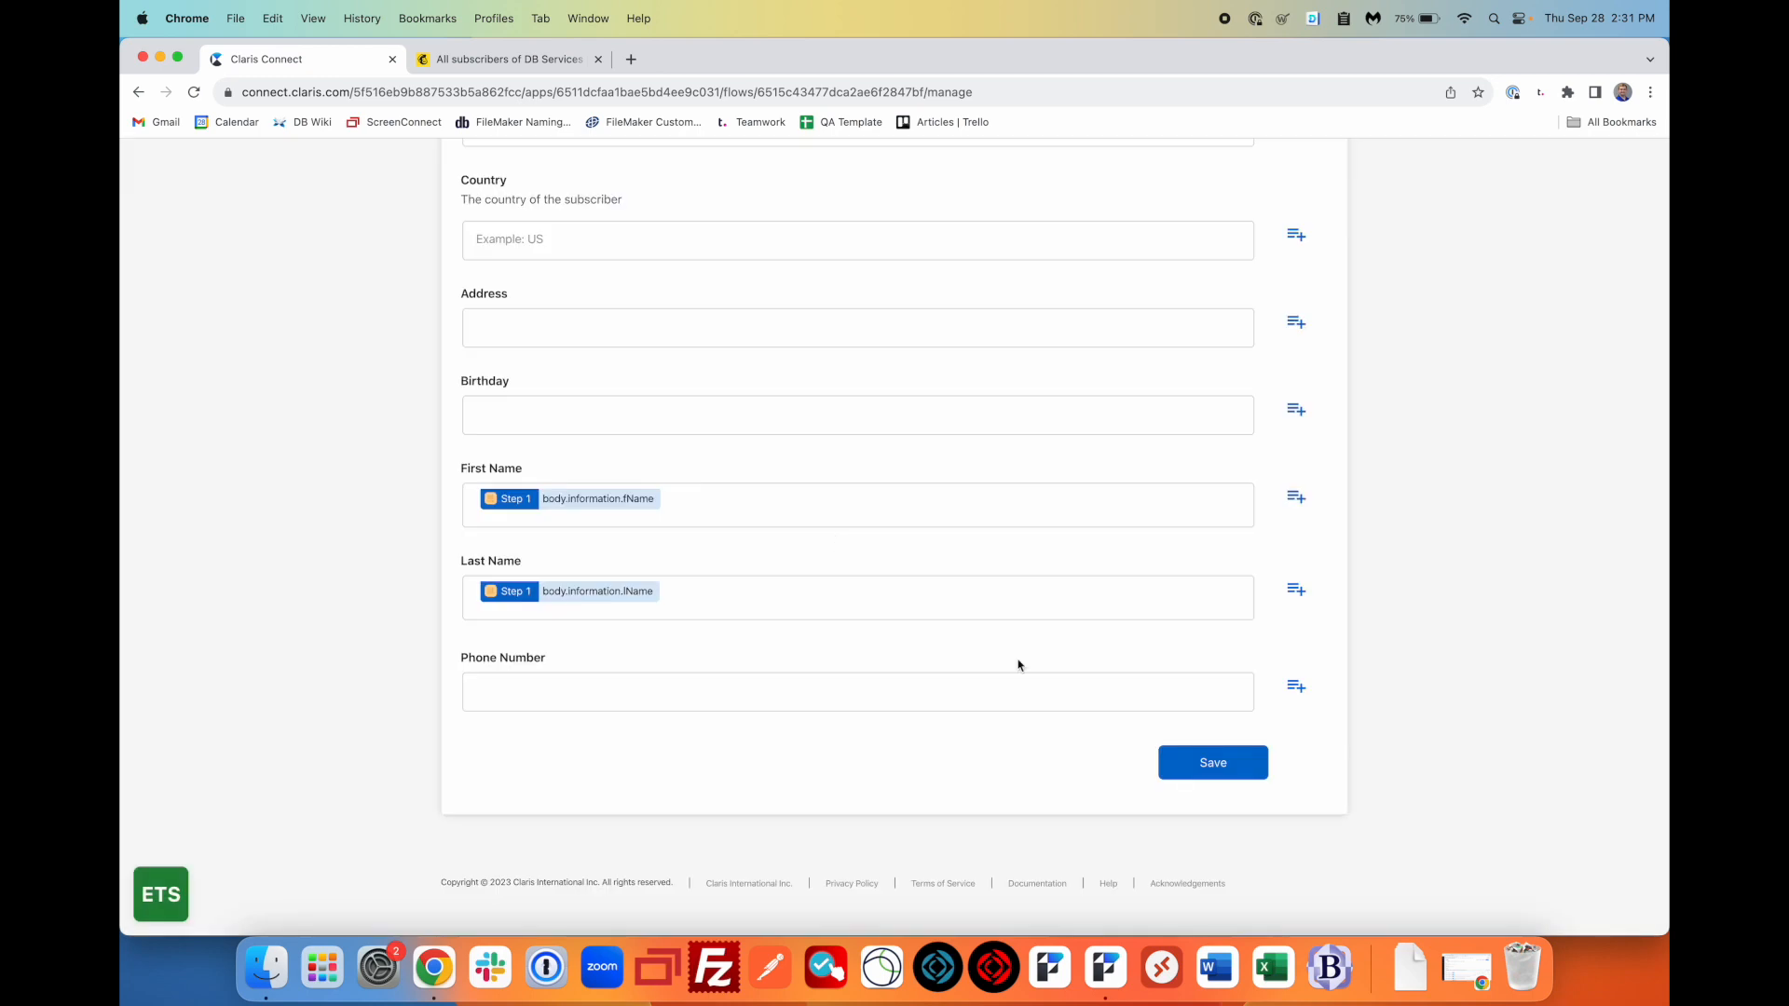
- Map body.information.phone into Phone Number and save the Subscribe to audience step
left_click(1295, 688)
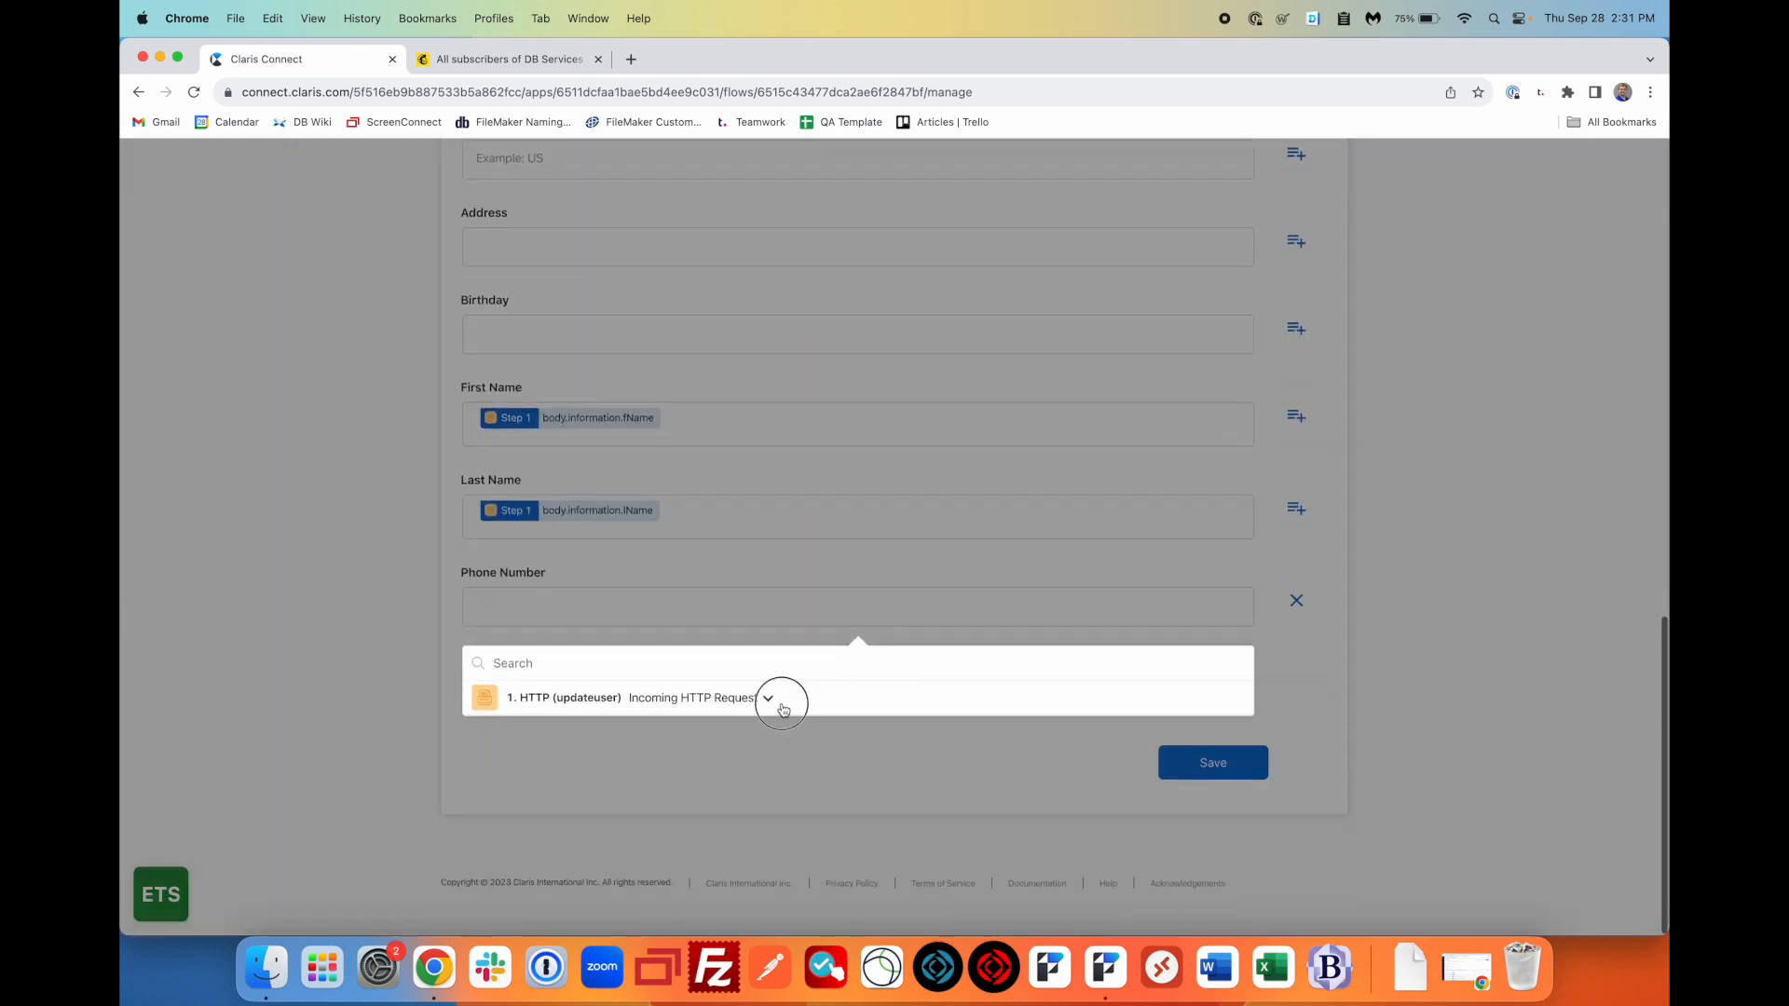
left_click(779, 699)
scroll(748, 816, "down", 5)
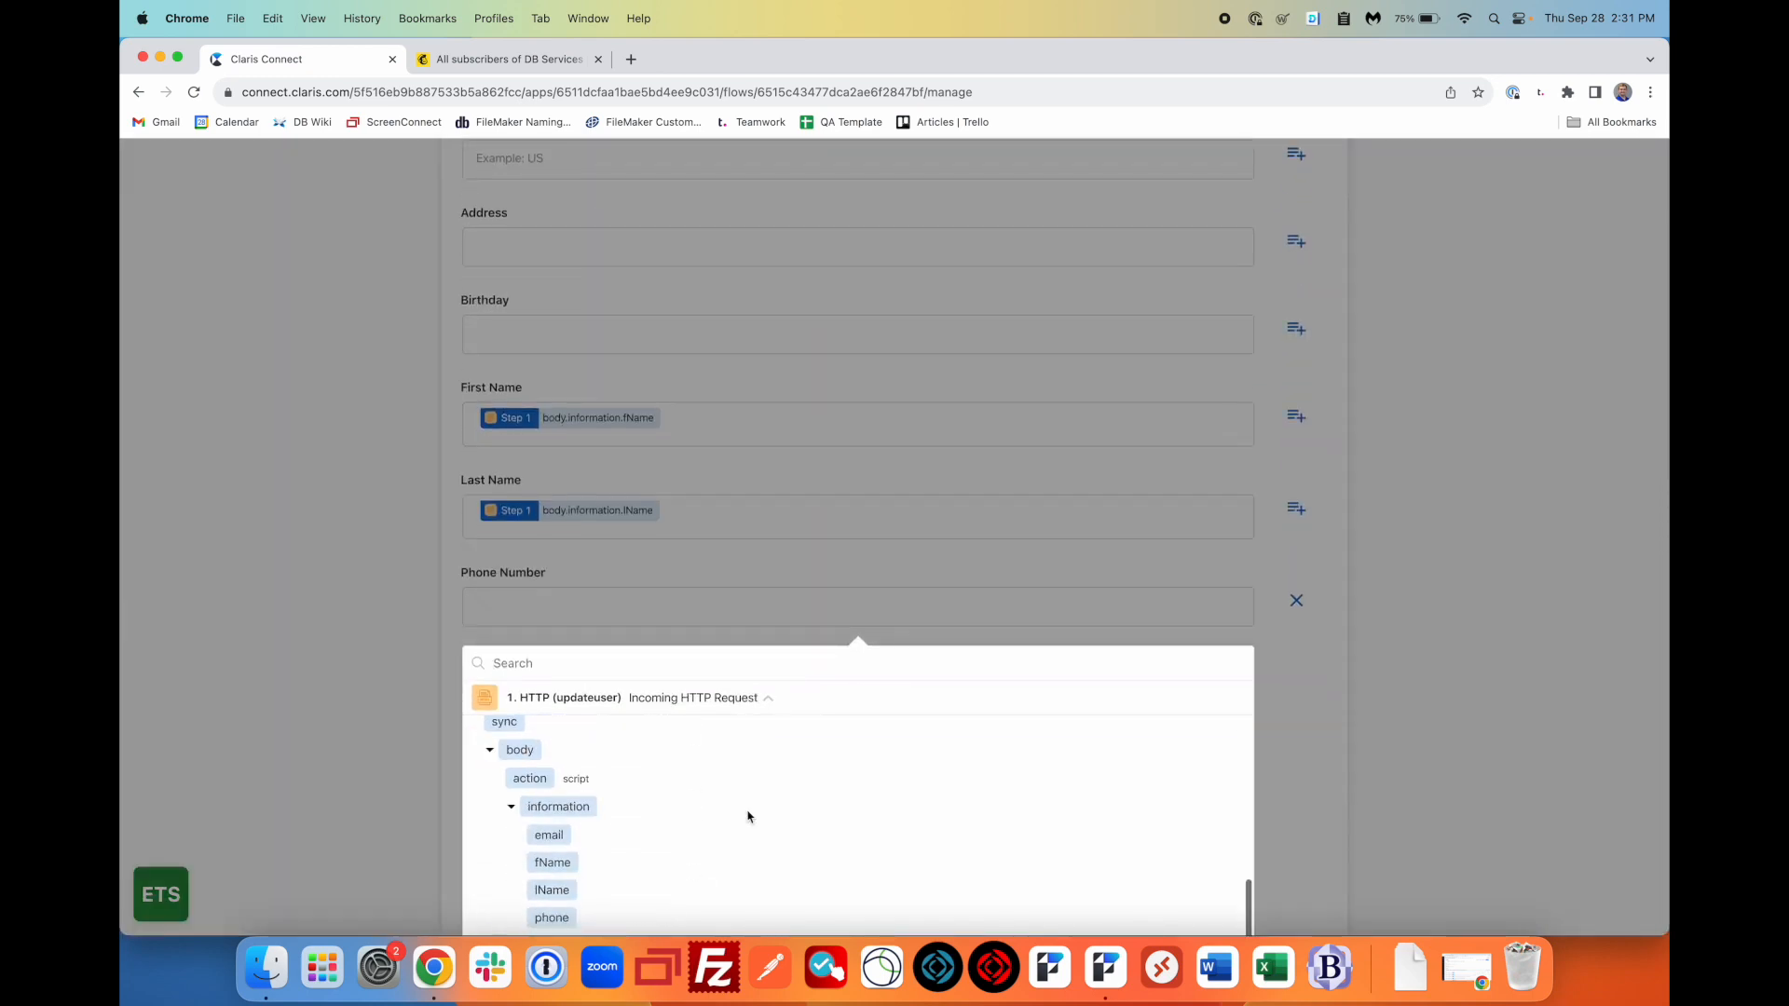
left_click(553, 919)
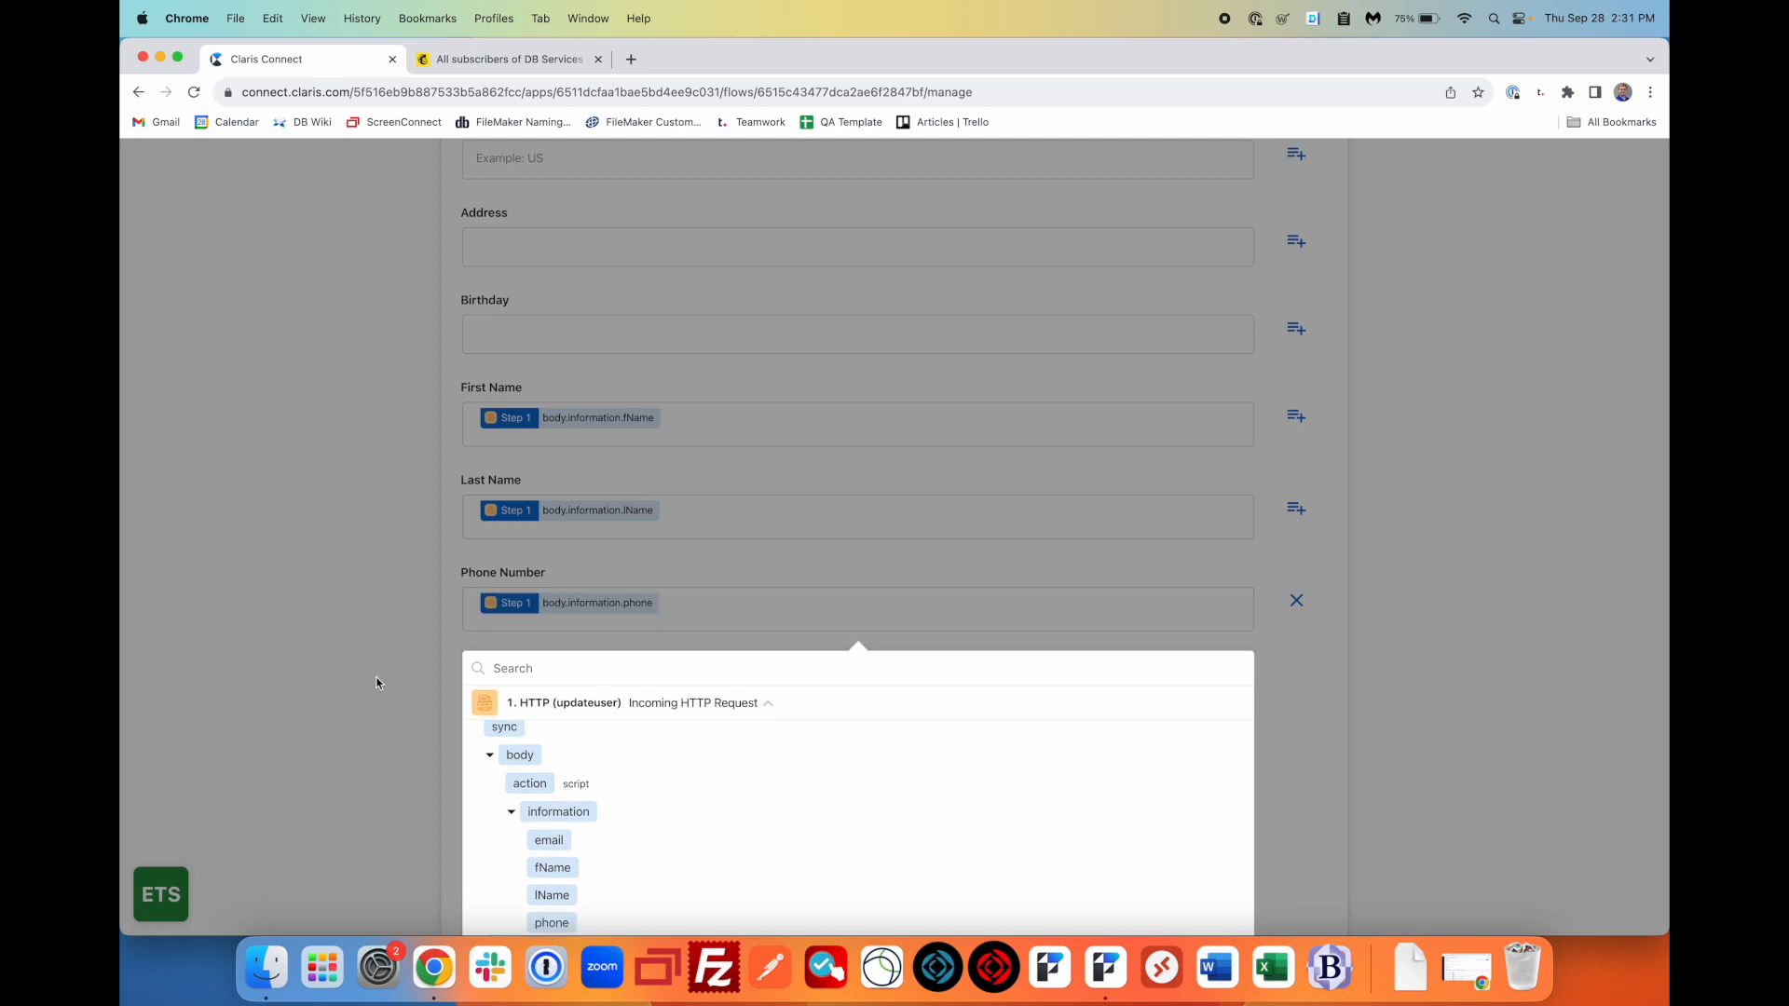
left_click(399, 701)
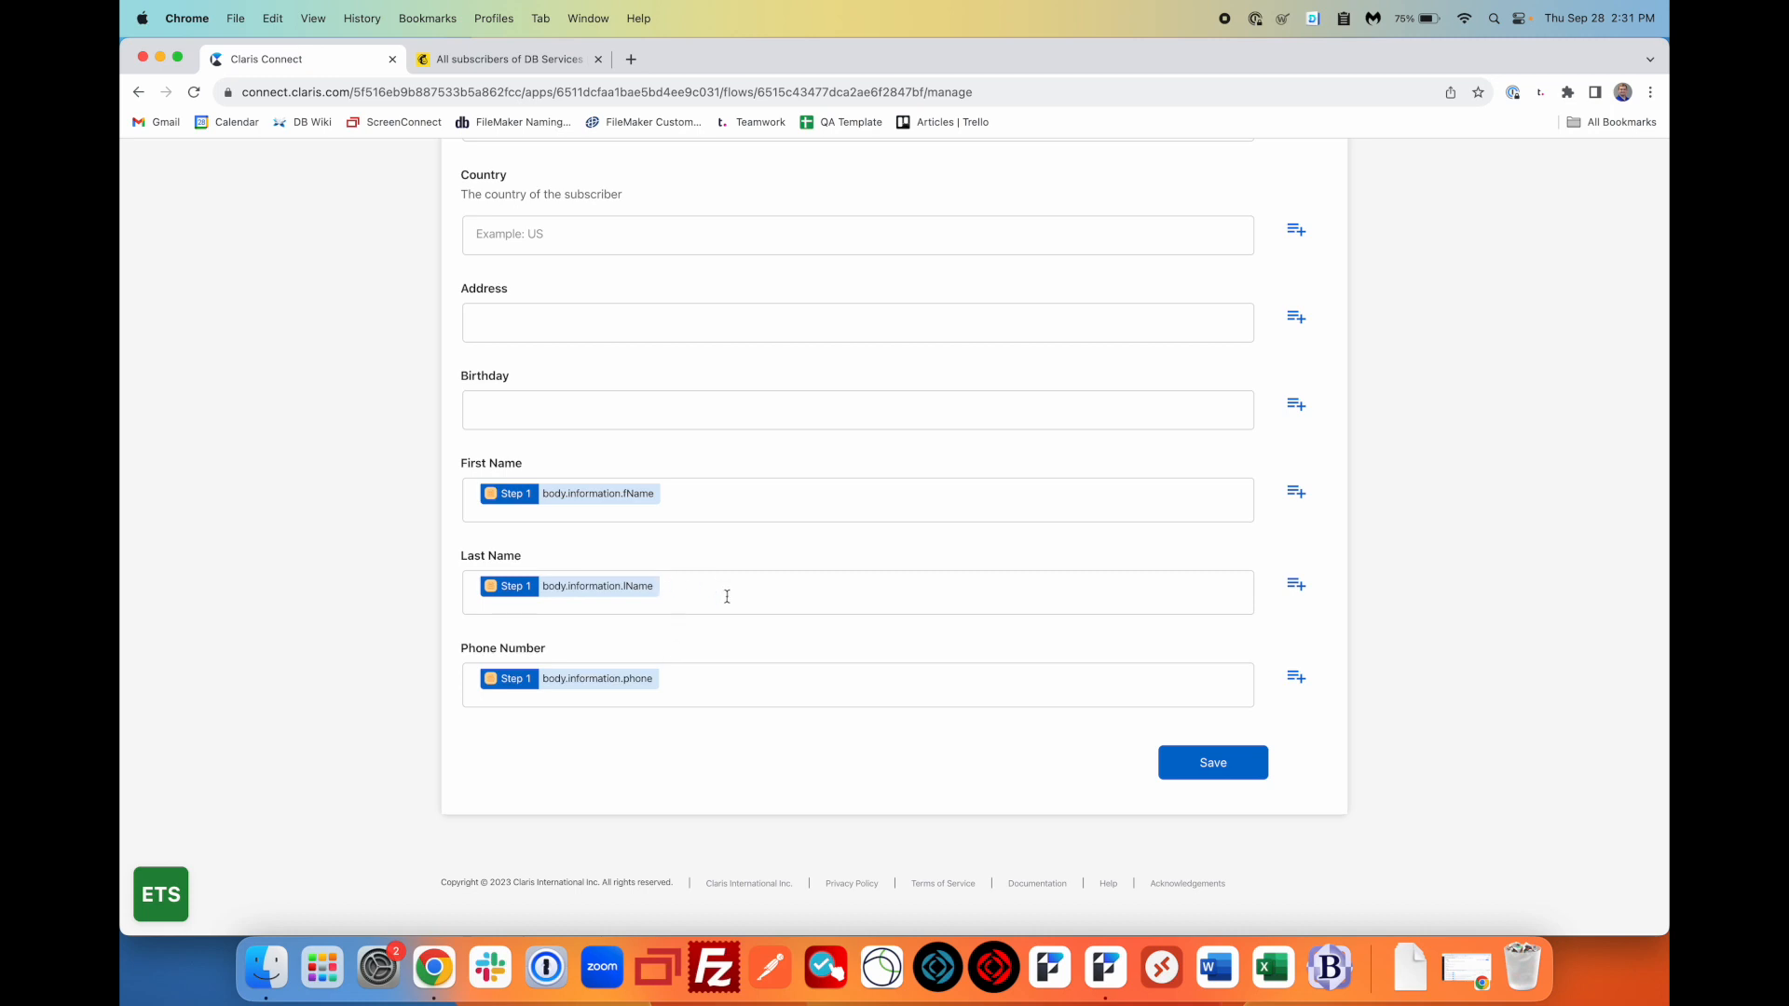
left_click(1208, 770)
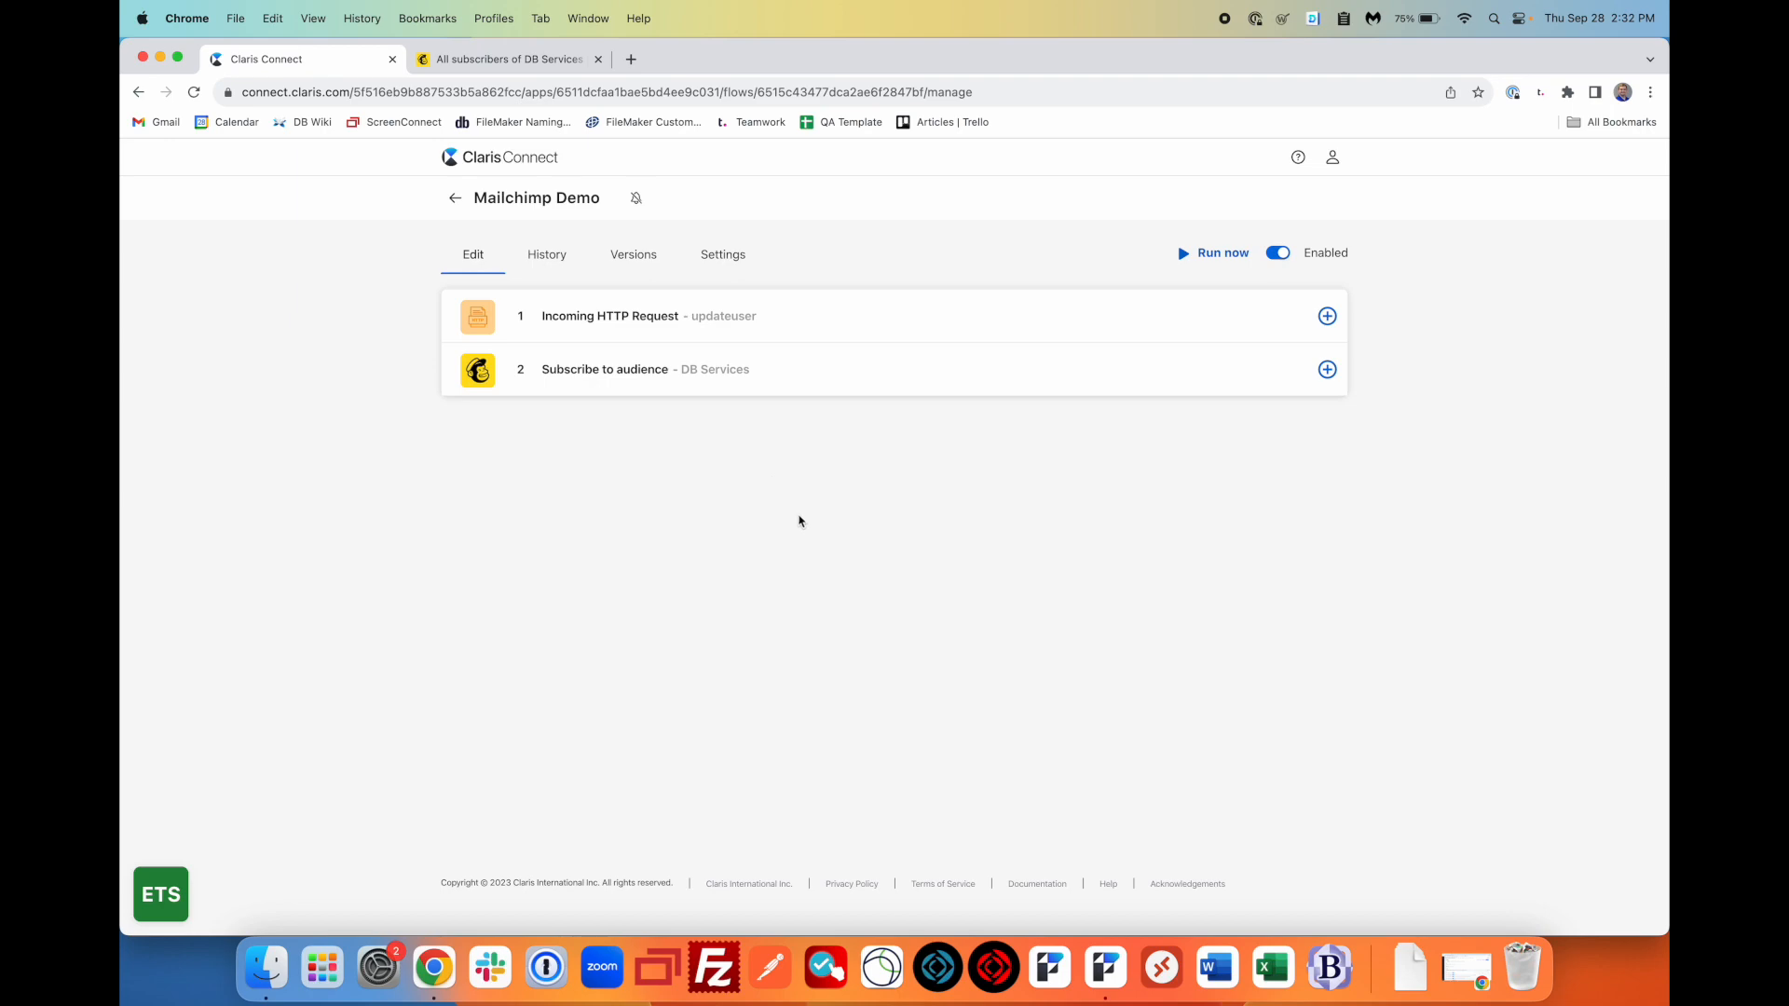
left_click(797, 516)
- Bring the FileMaker Script Workspace with the Update Mailchimp script to the front
key("ctrl+Up")
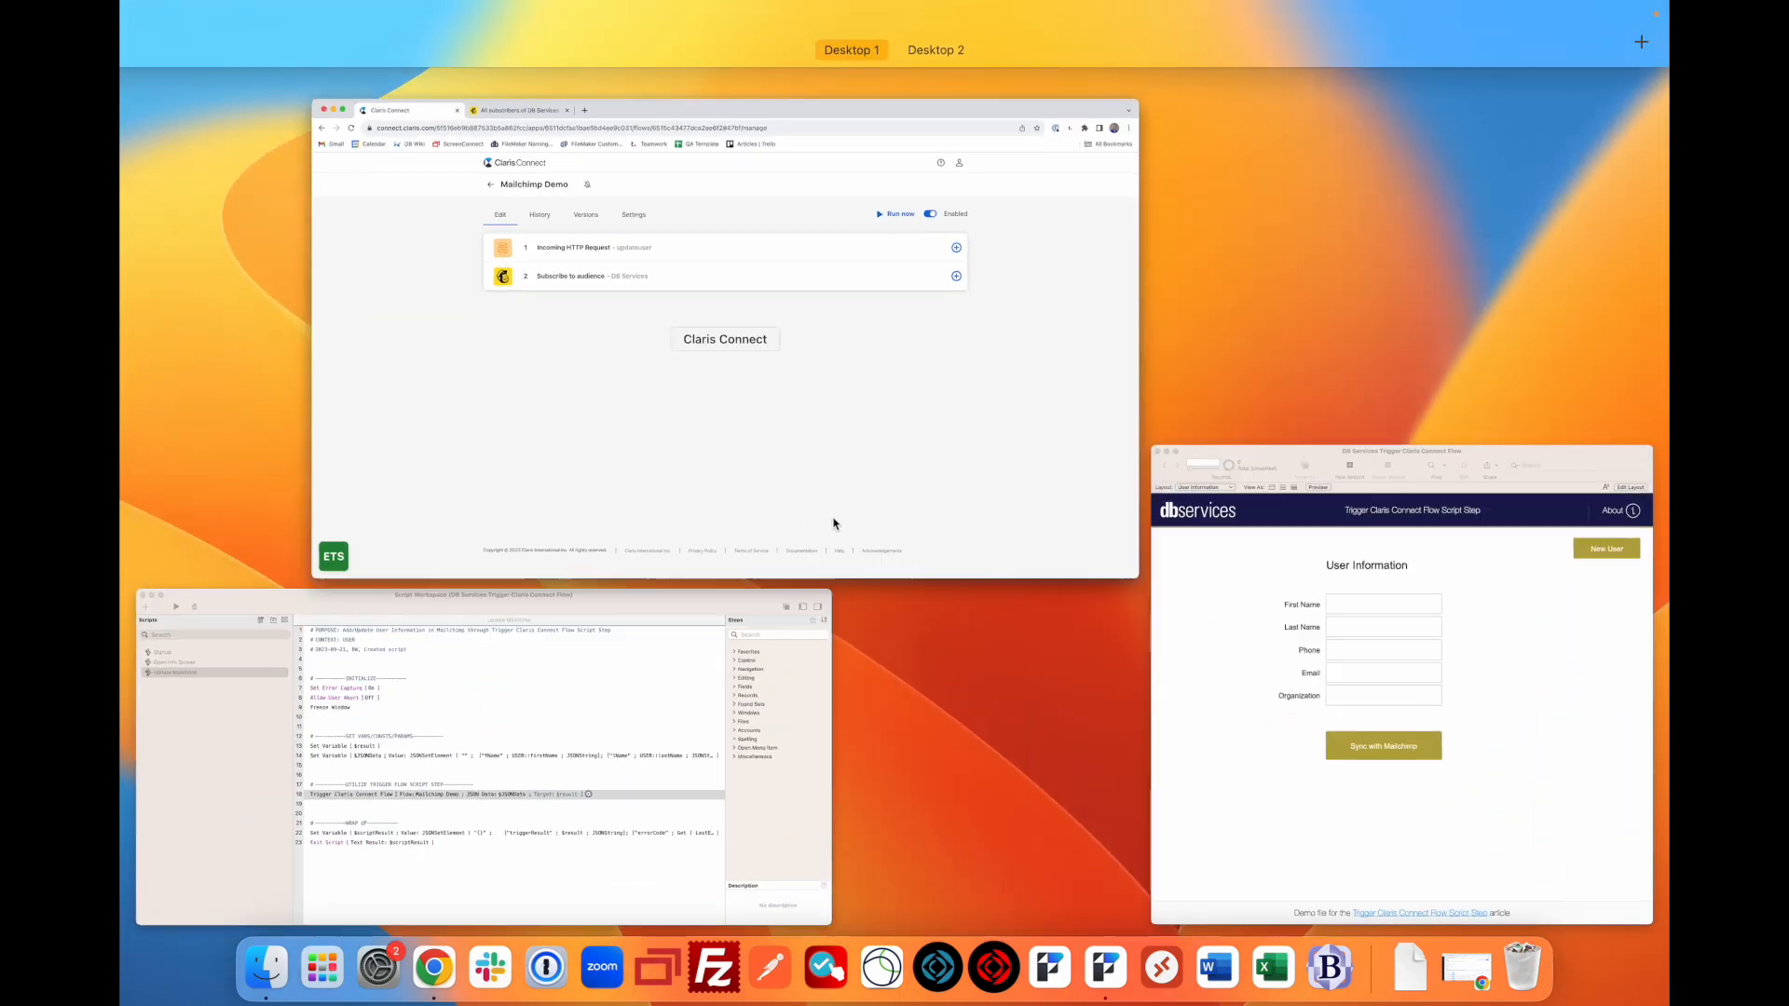
left_click(1261, 699)
key("ctrl+Up")
left_click(636, 780)
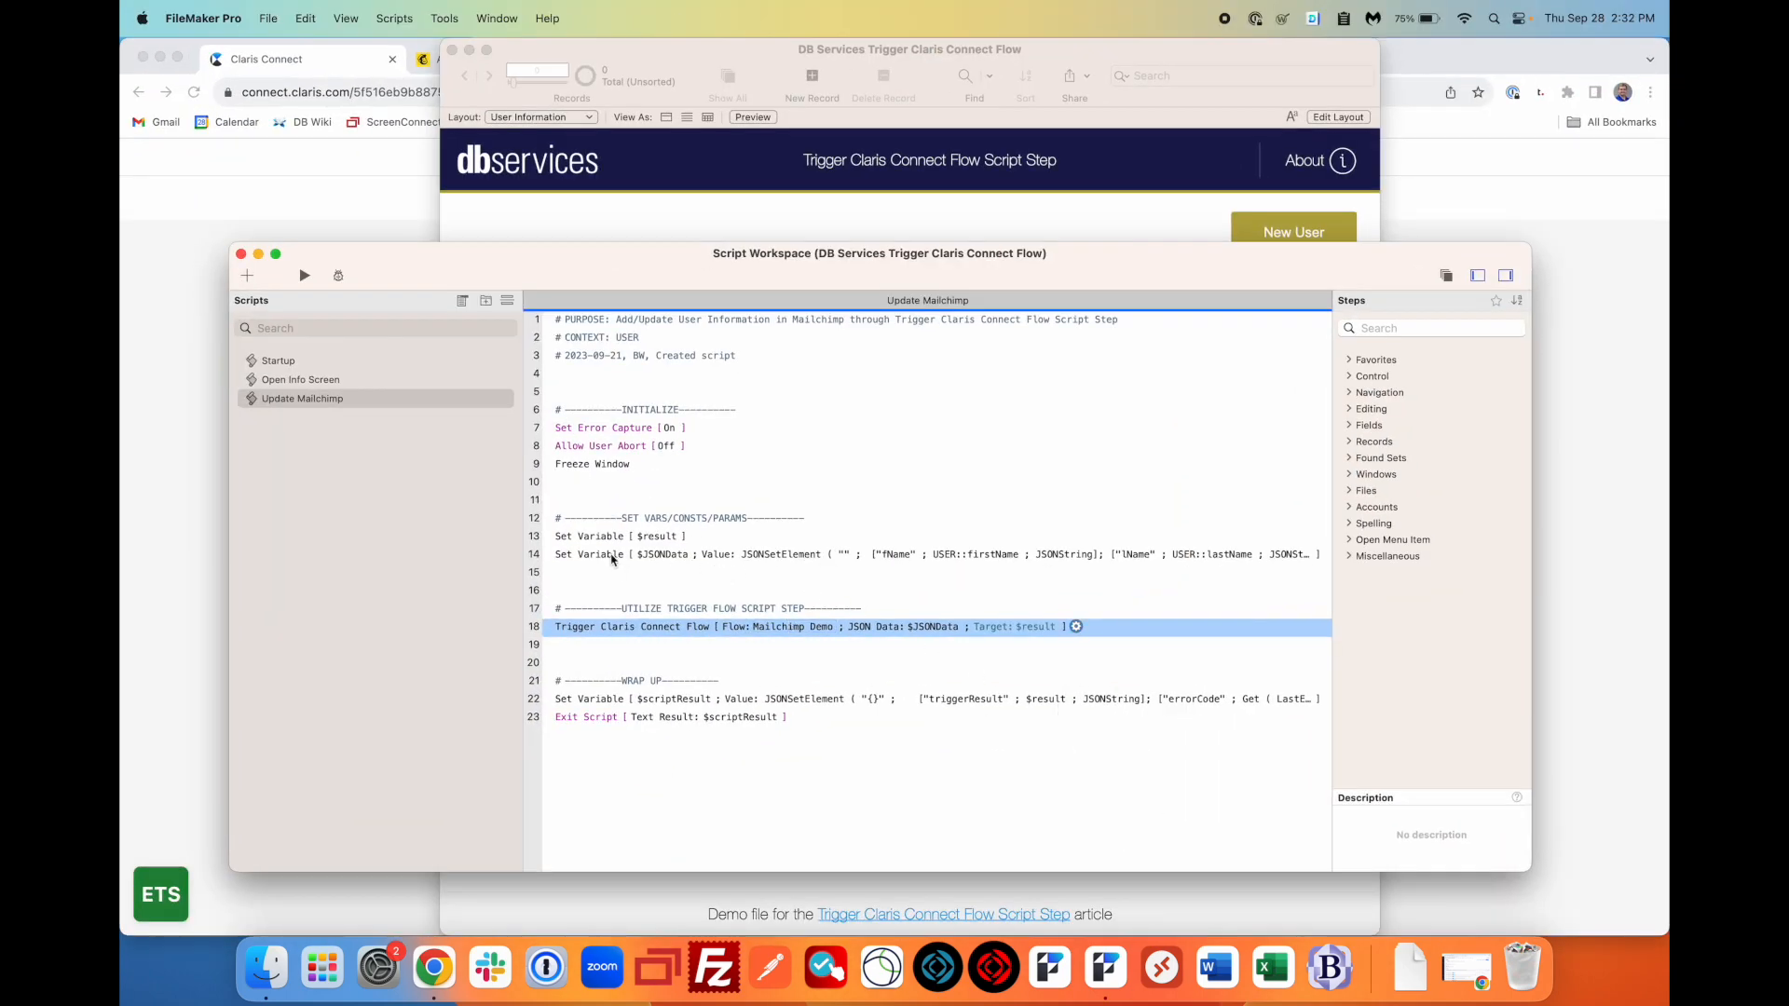
- Inspect the line 14 $JSONData calculation, accepting it unchanged, then close the script editor
left_click(613, 555)
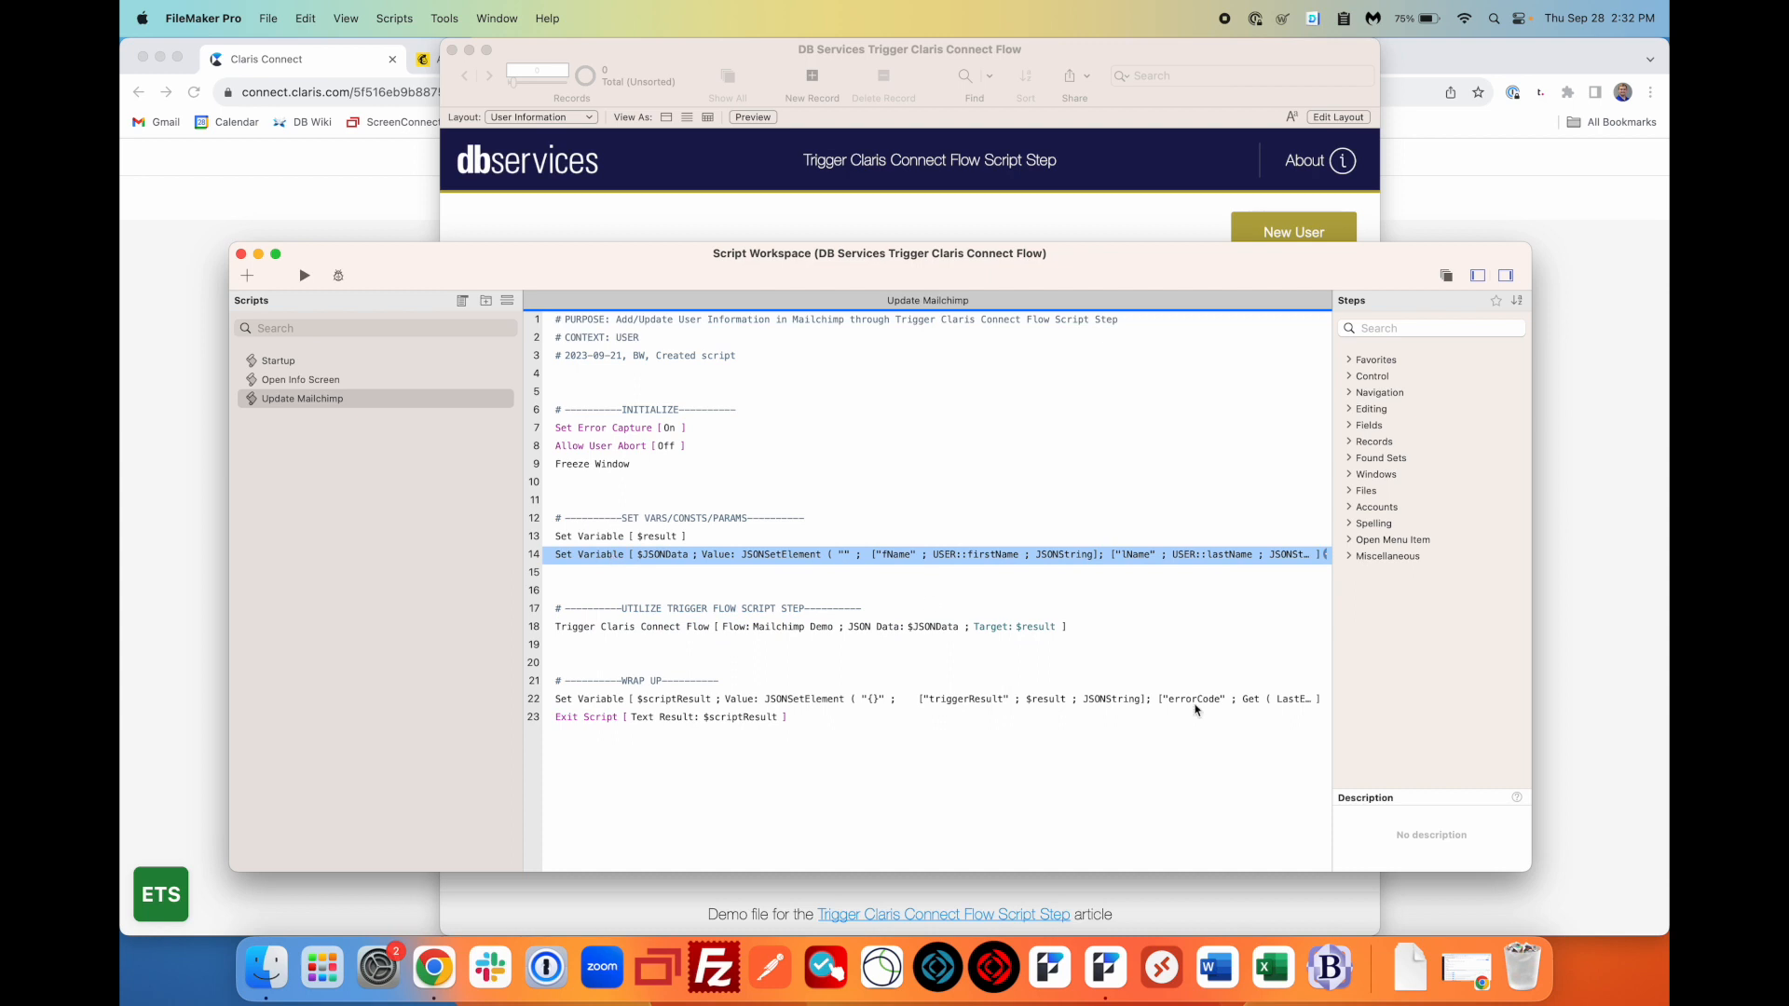
left_click(1321, 554)
left_click(1289, 496)
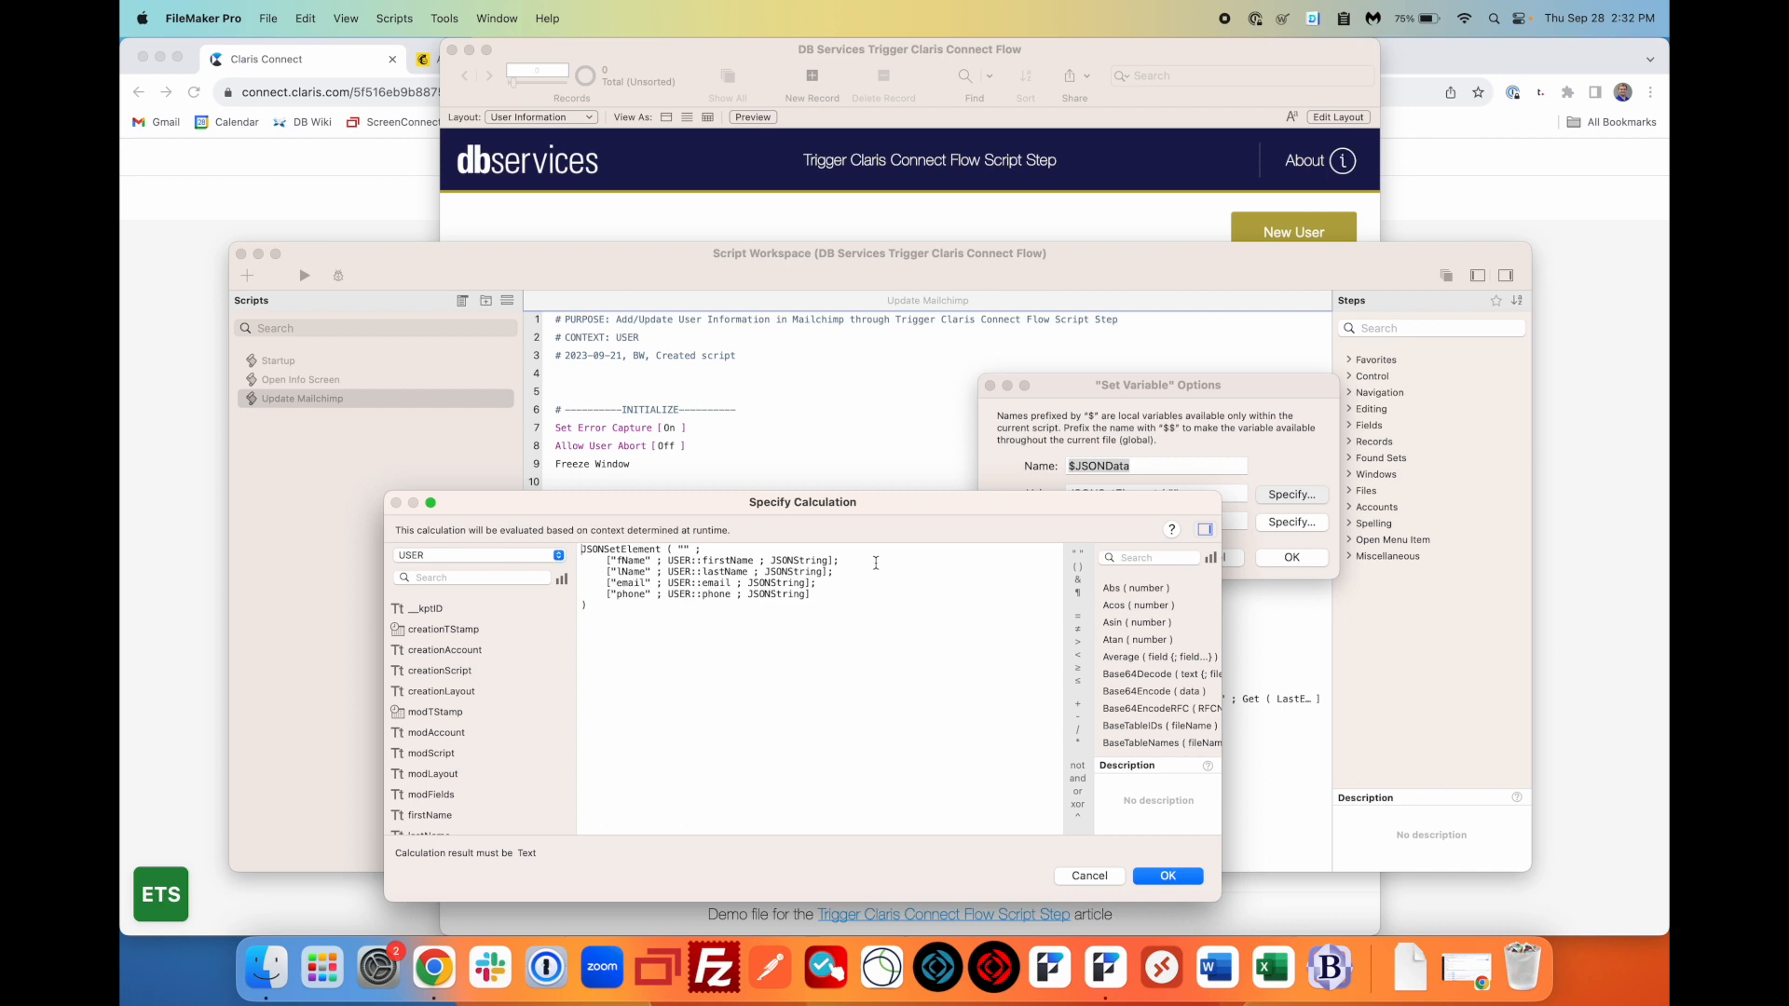
left_click(1168, 875)
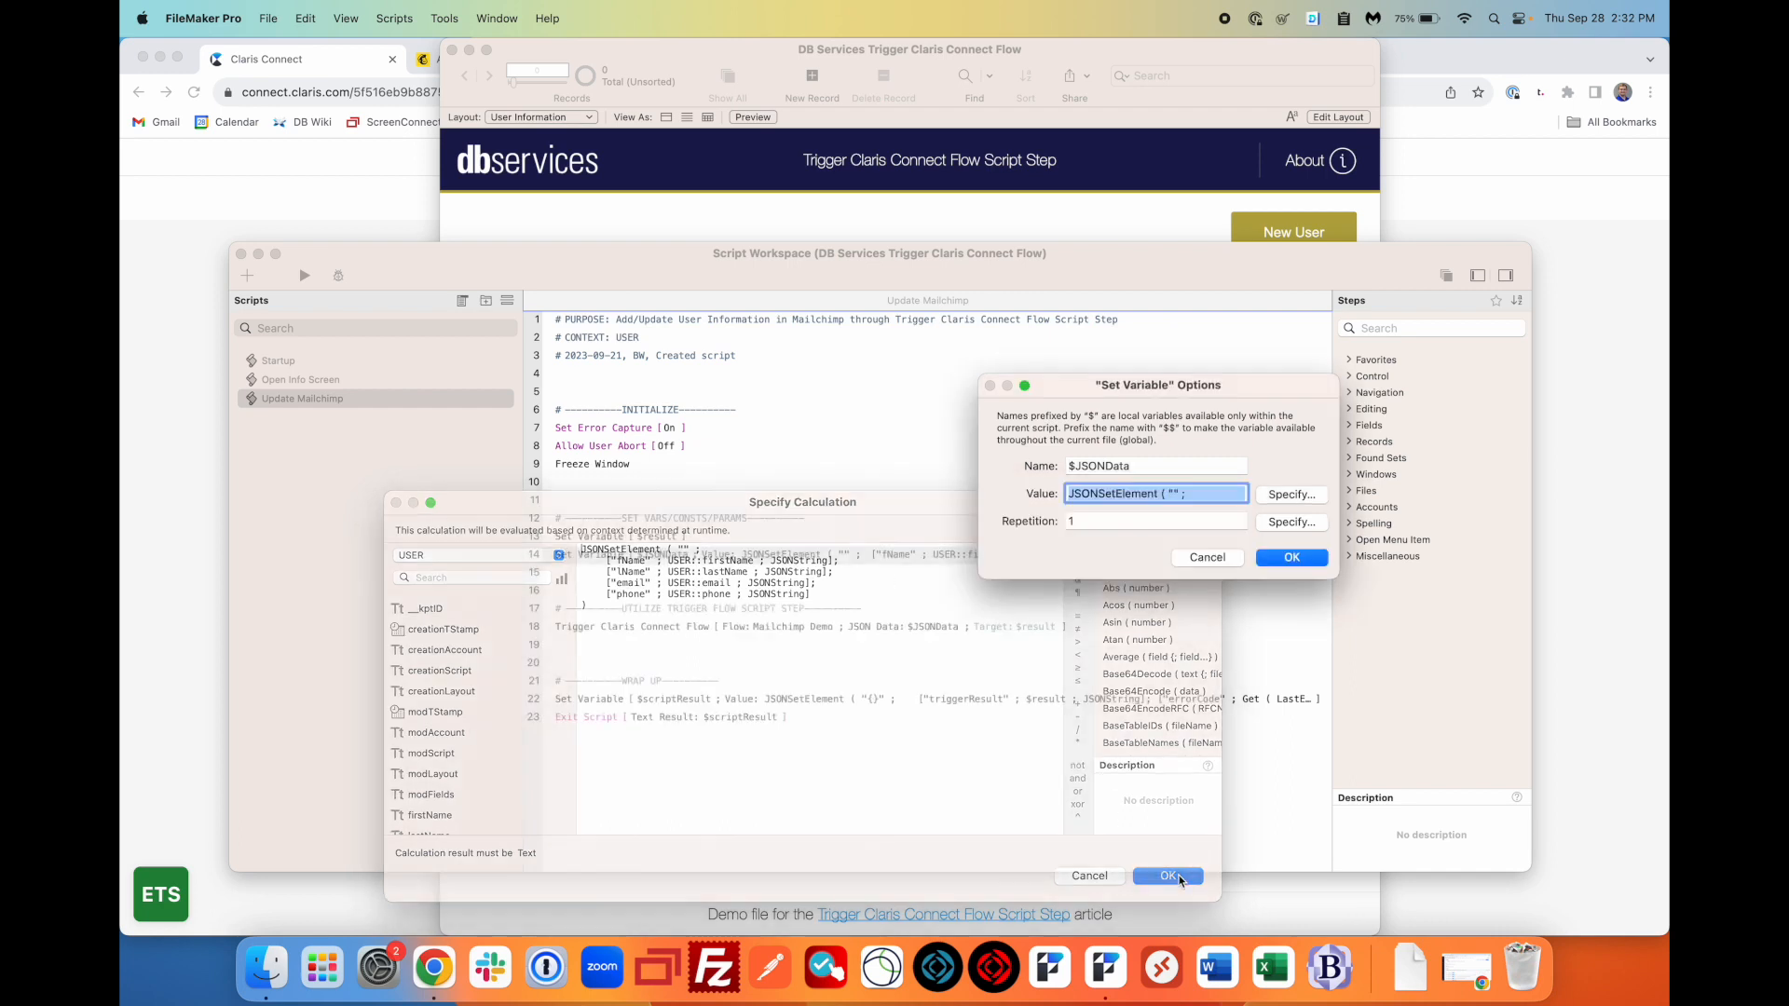
left_click(1309, 559)
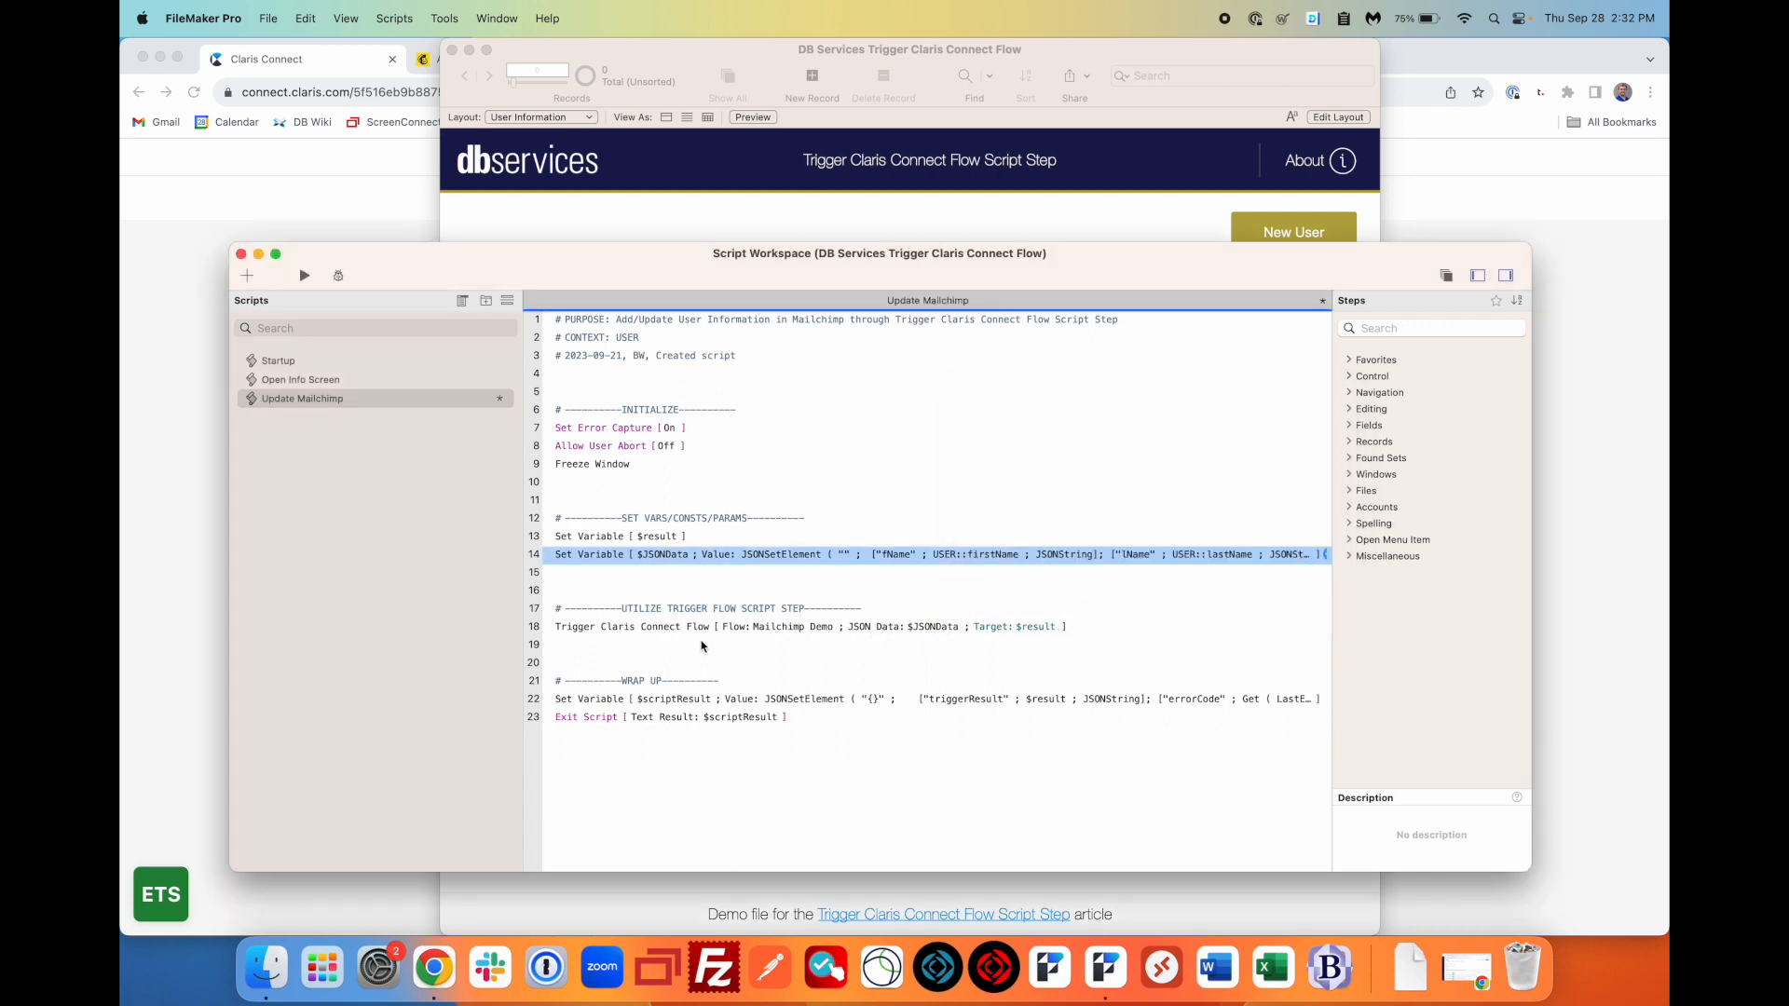
left_click(241, 254)
- Save the script, then create a new user record named Test User
left_click(836, 387)
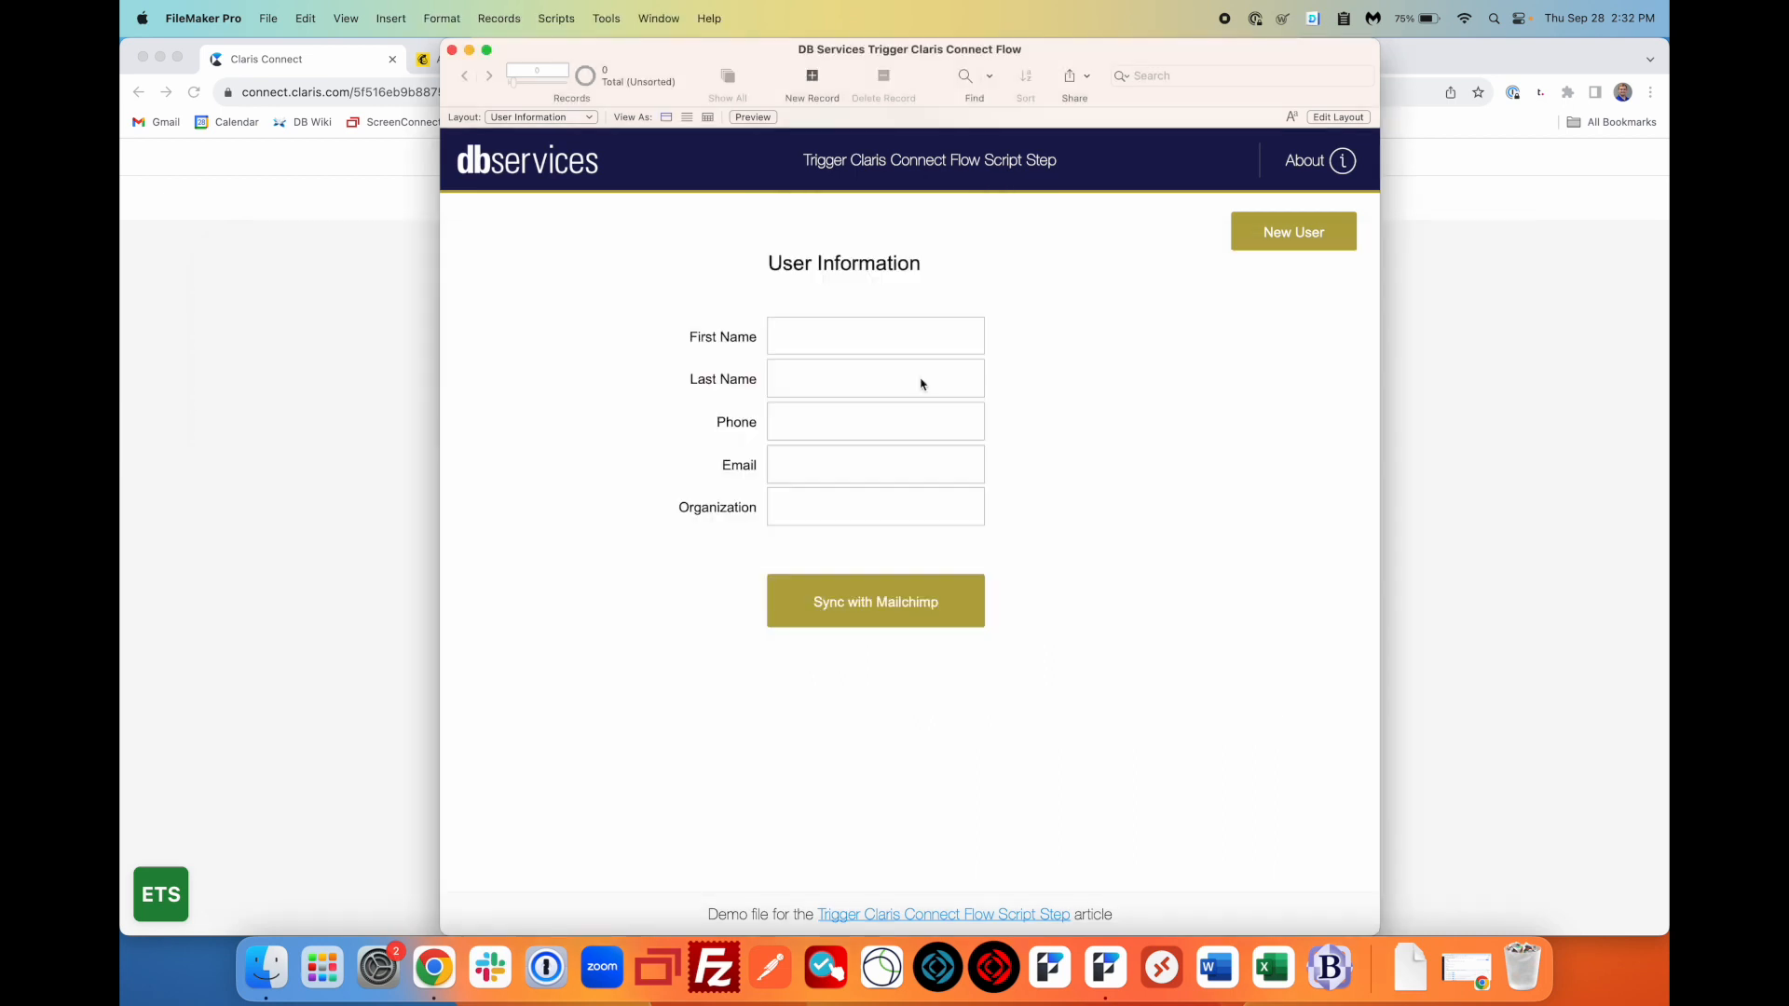
left_click(1303, 239)
left_click(836, 336)
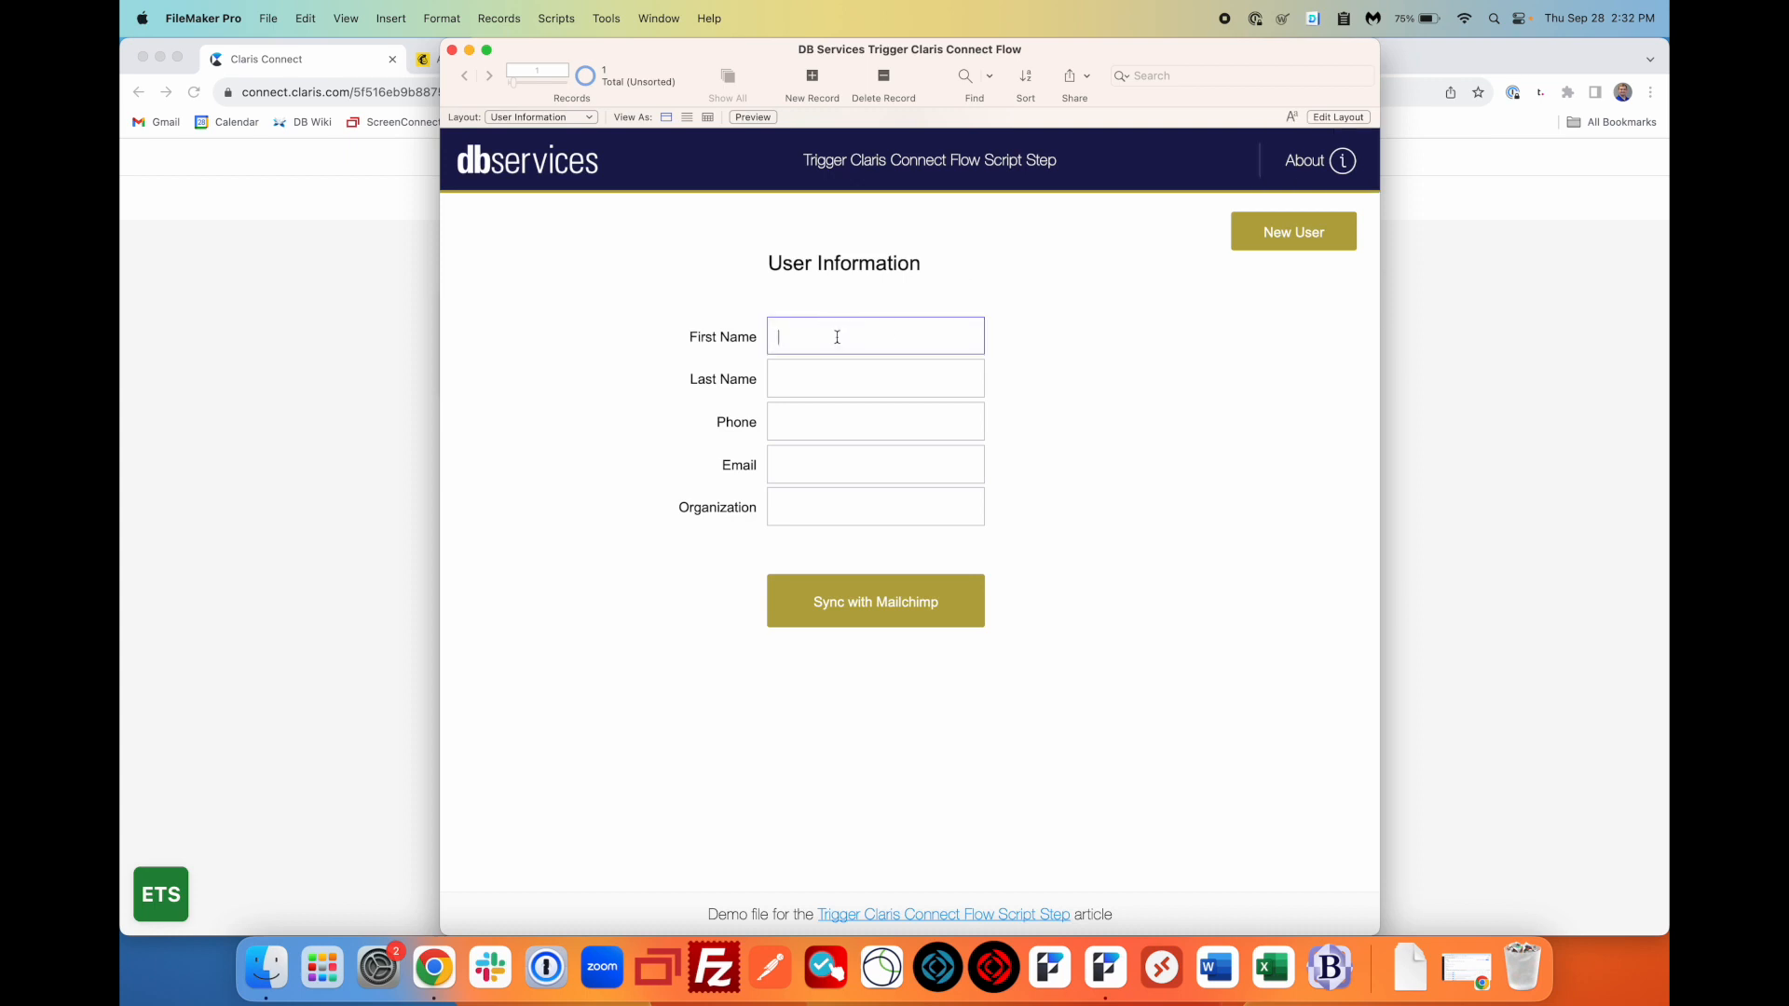
type("Test")
key("Tab")
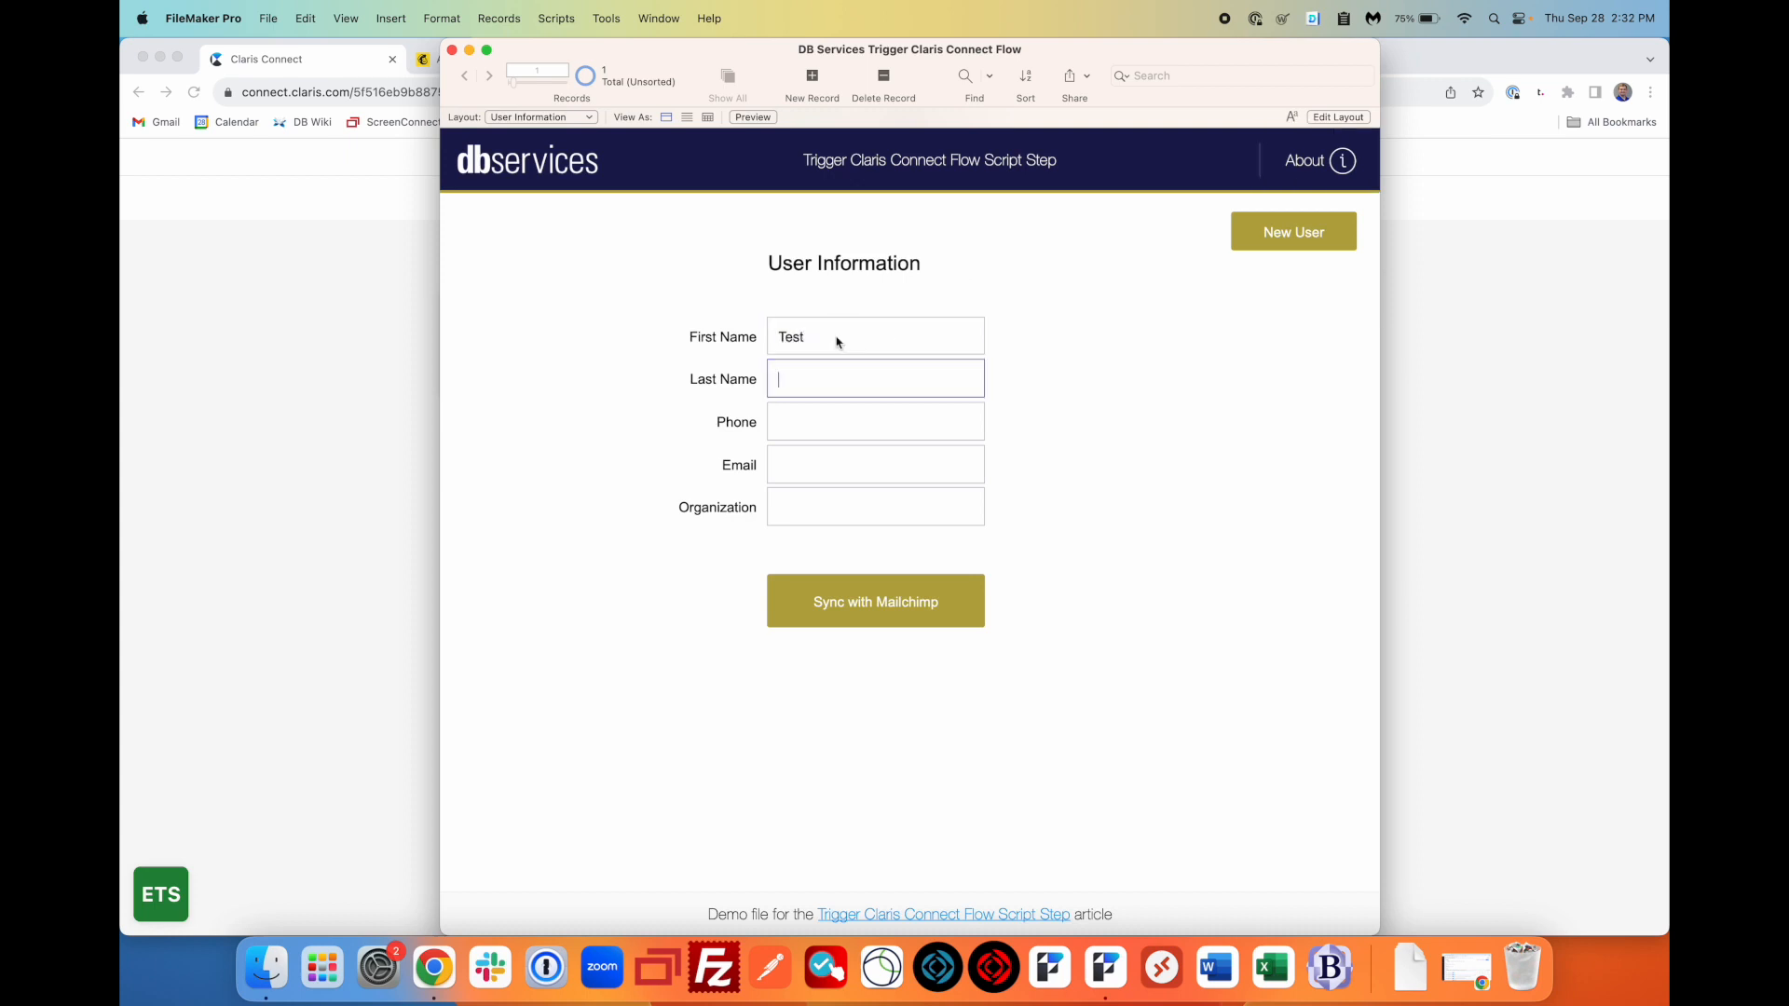
type("User")
- Enter phone 12345678, a test e-mail and organization DB Services, then sync to Mailchimp
key("Tab")
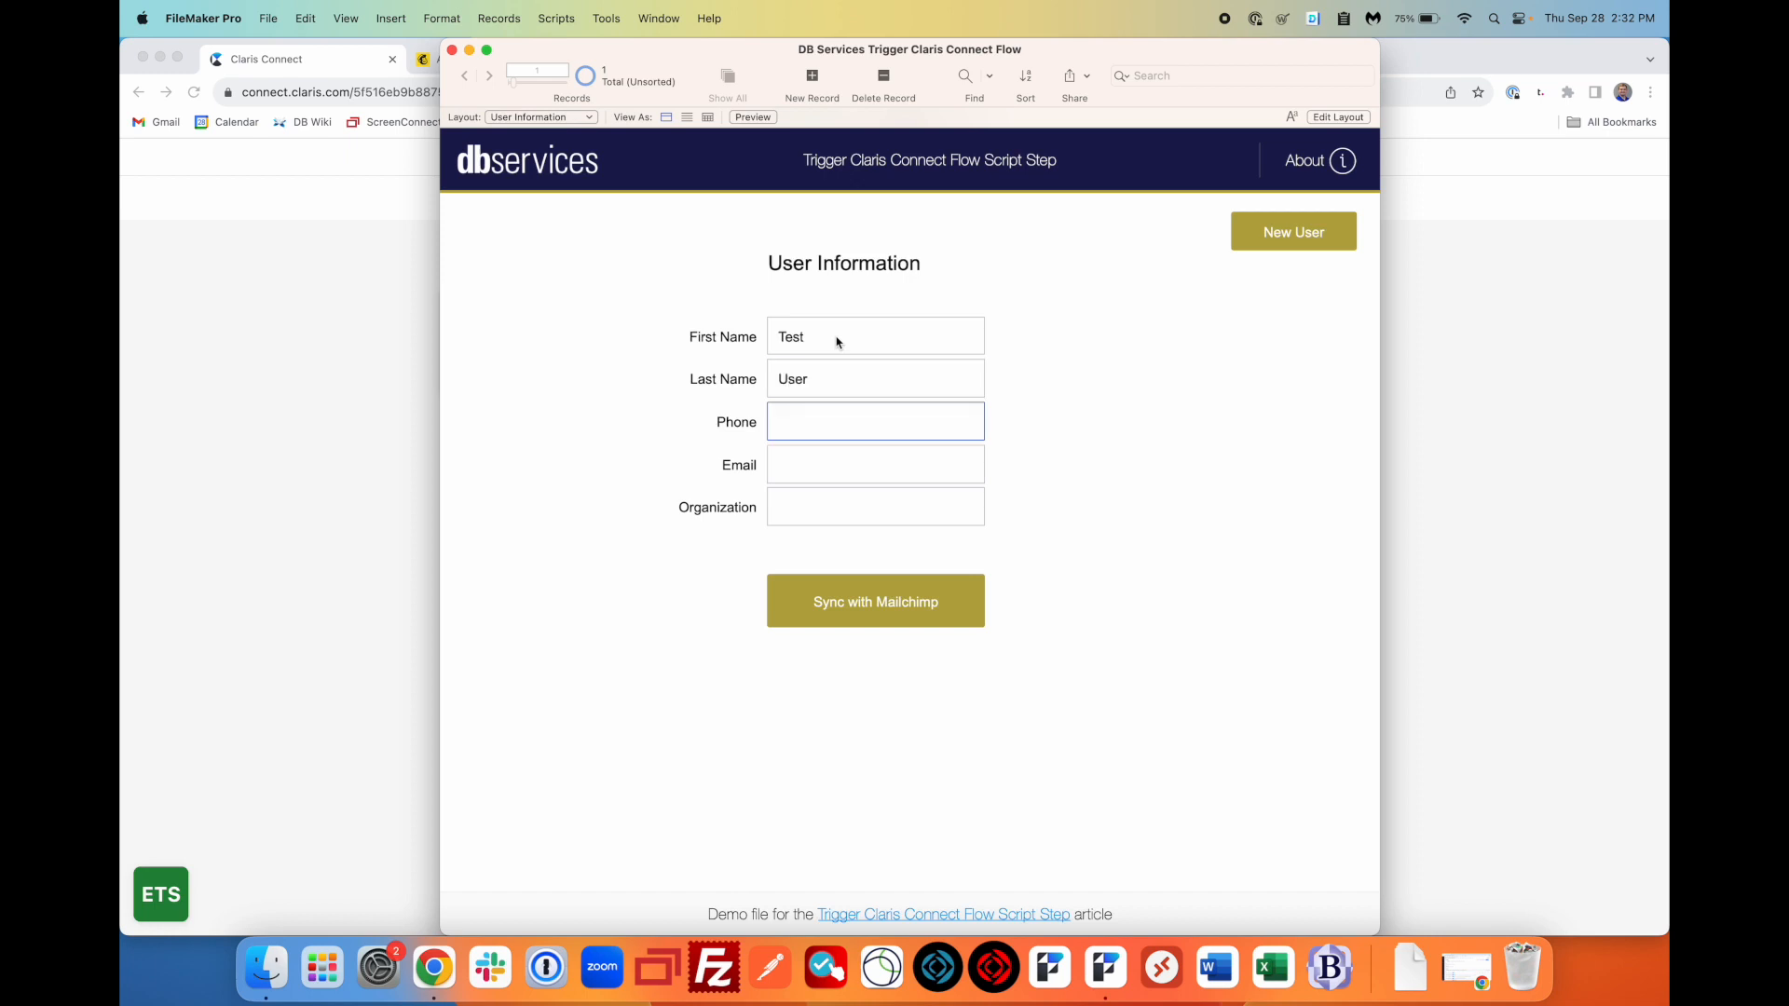
type("1234567890")
key("Tab")
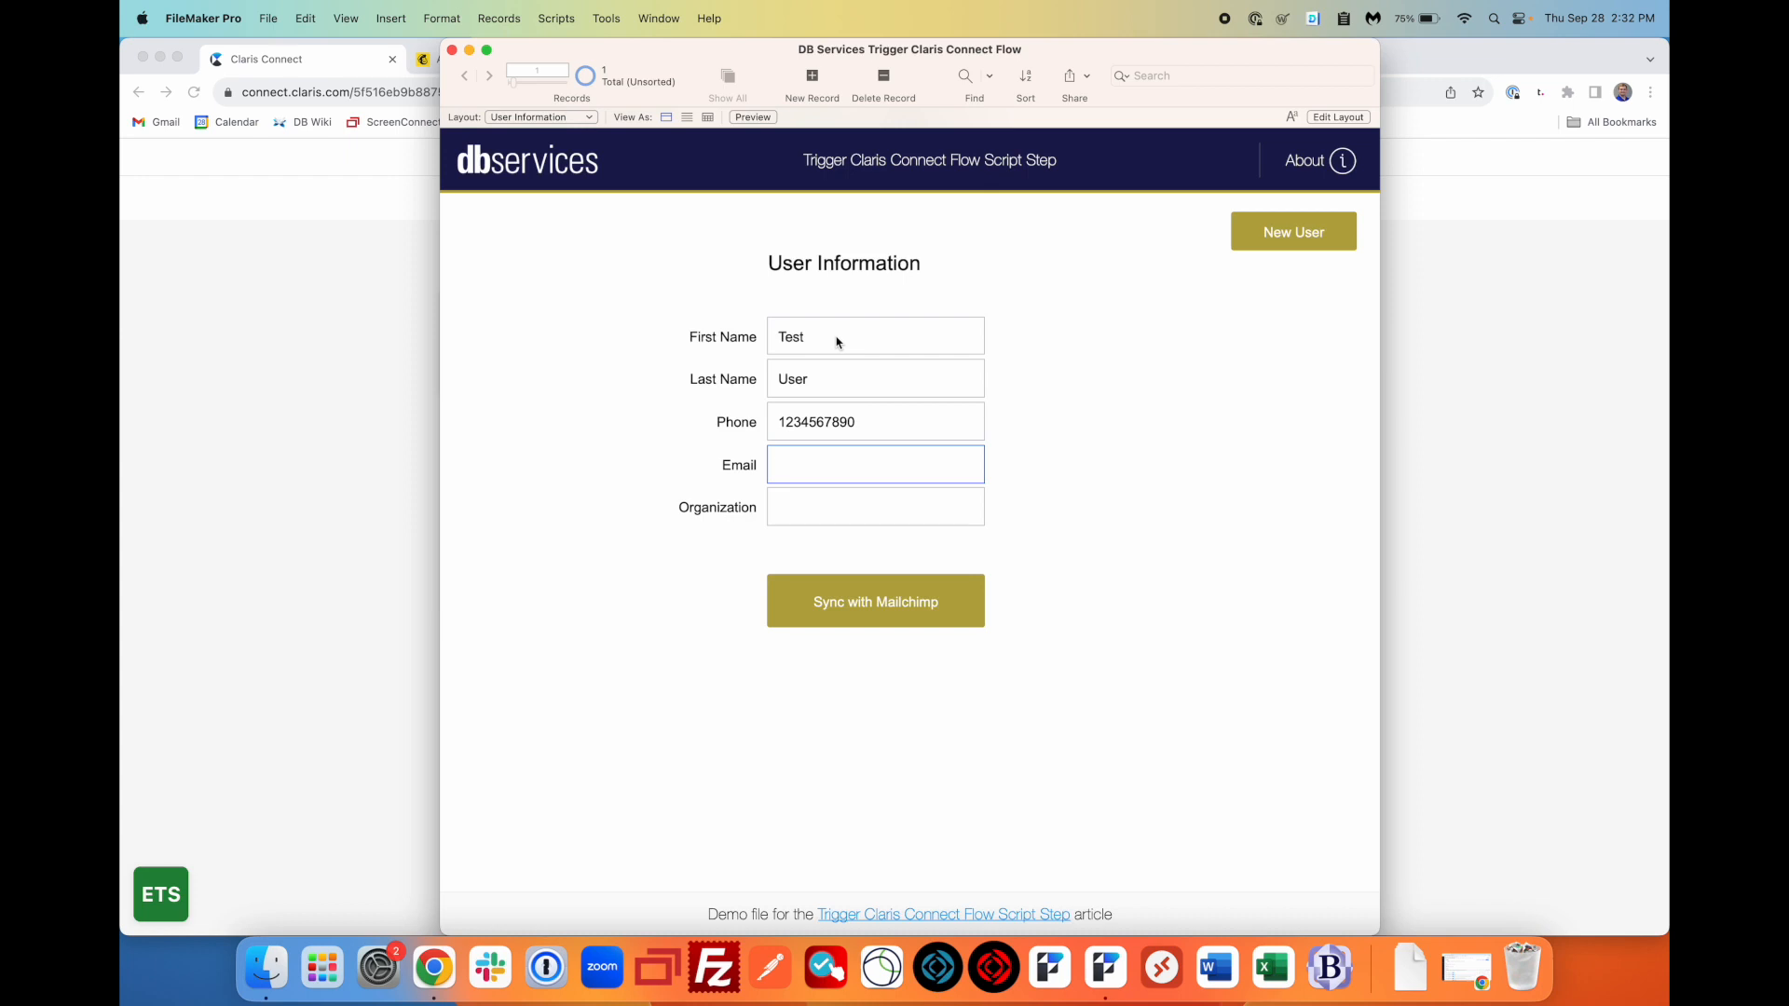
type("test123@yourcompany.com")
key("Tab")
type("DB ")
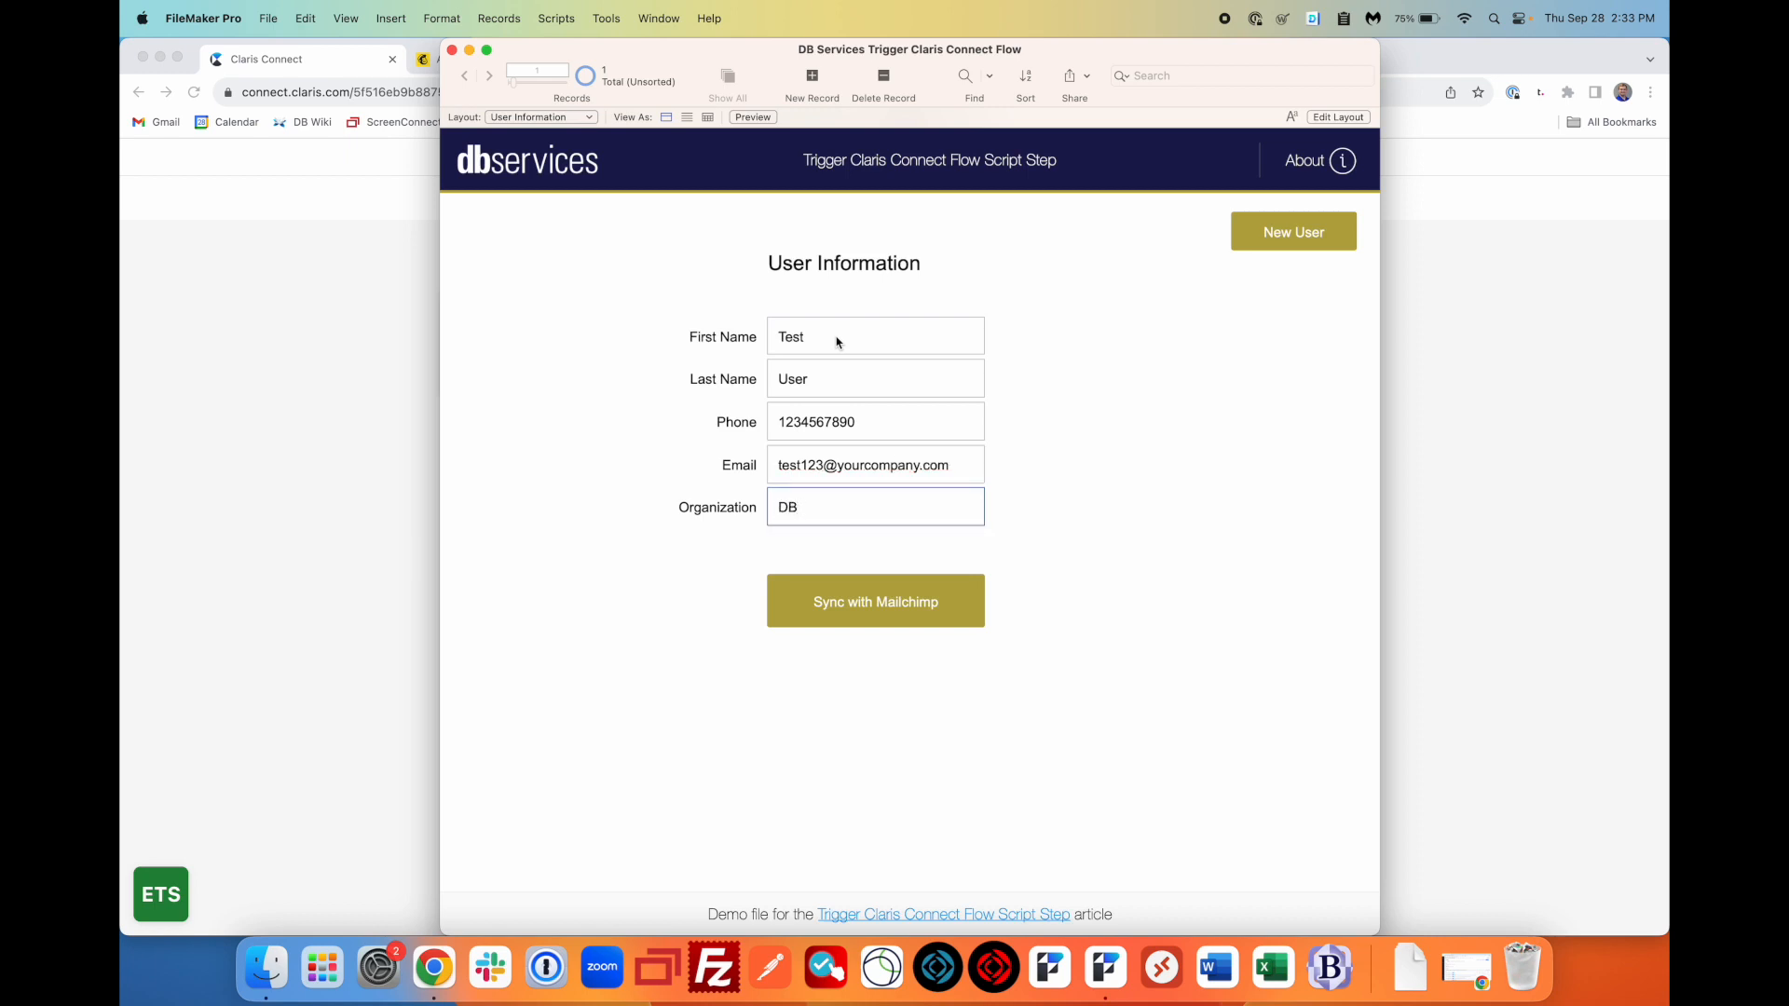
type("ser")
type("es")
left_click(1123, 501)
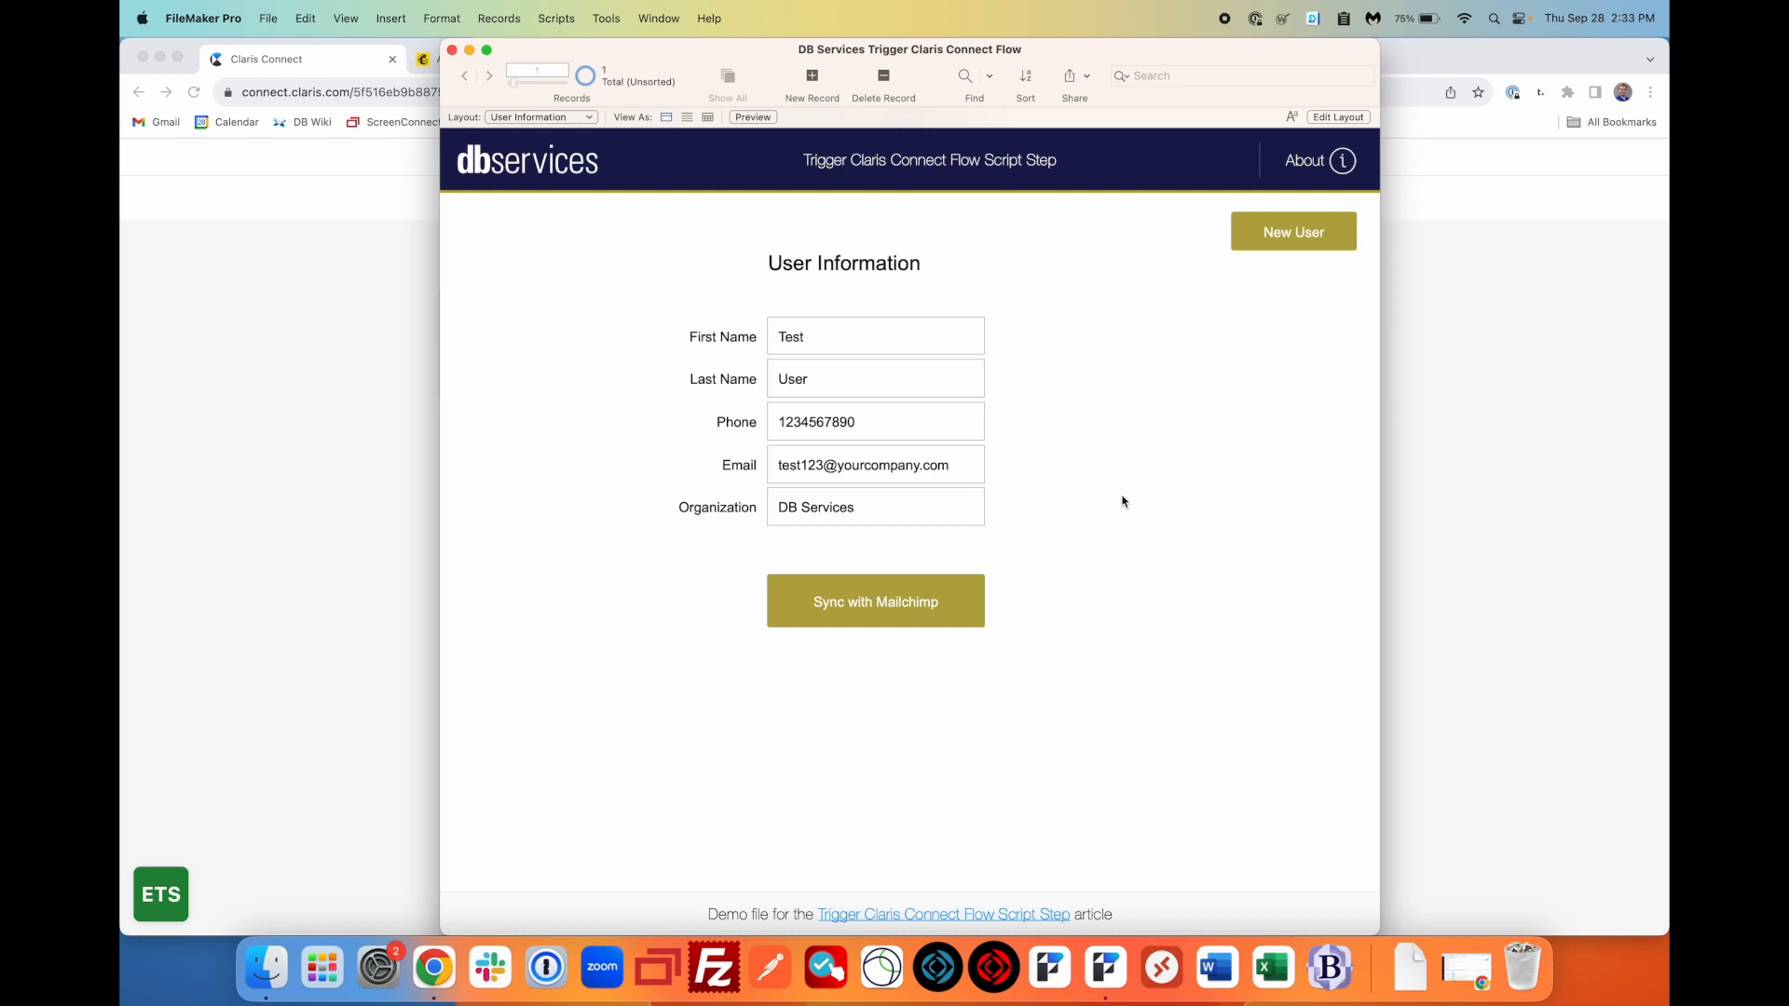
left_click(905, 609)
- Reload Mailchimp's All contacts page to check Test User is listed, then return to Claris Connect
left_click(361, 333)
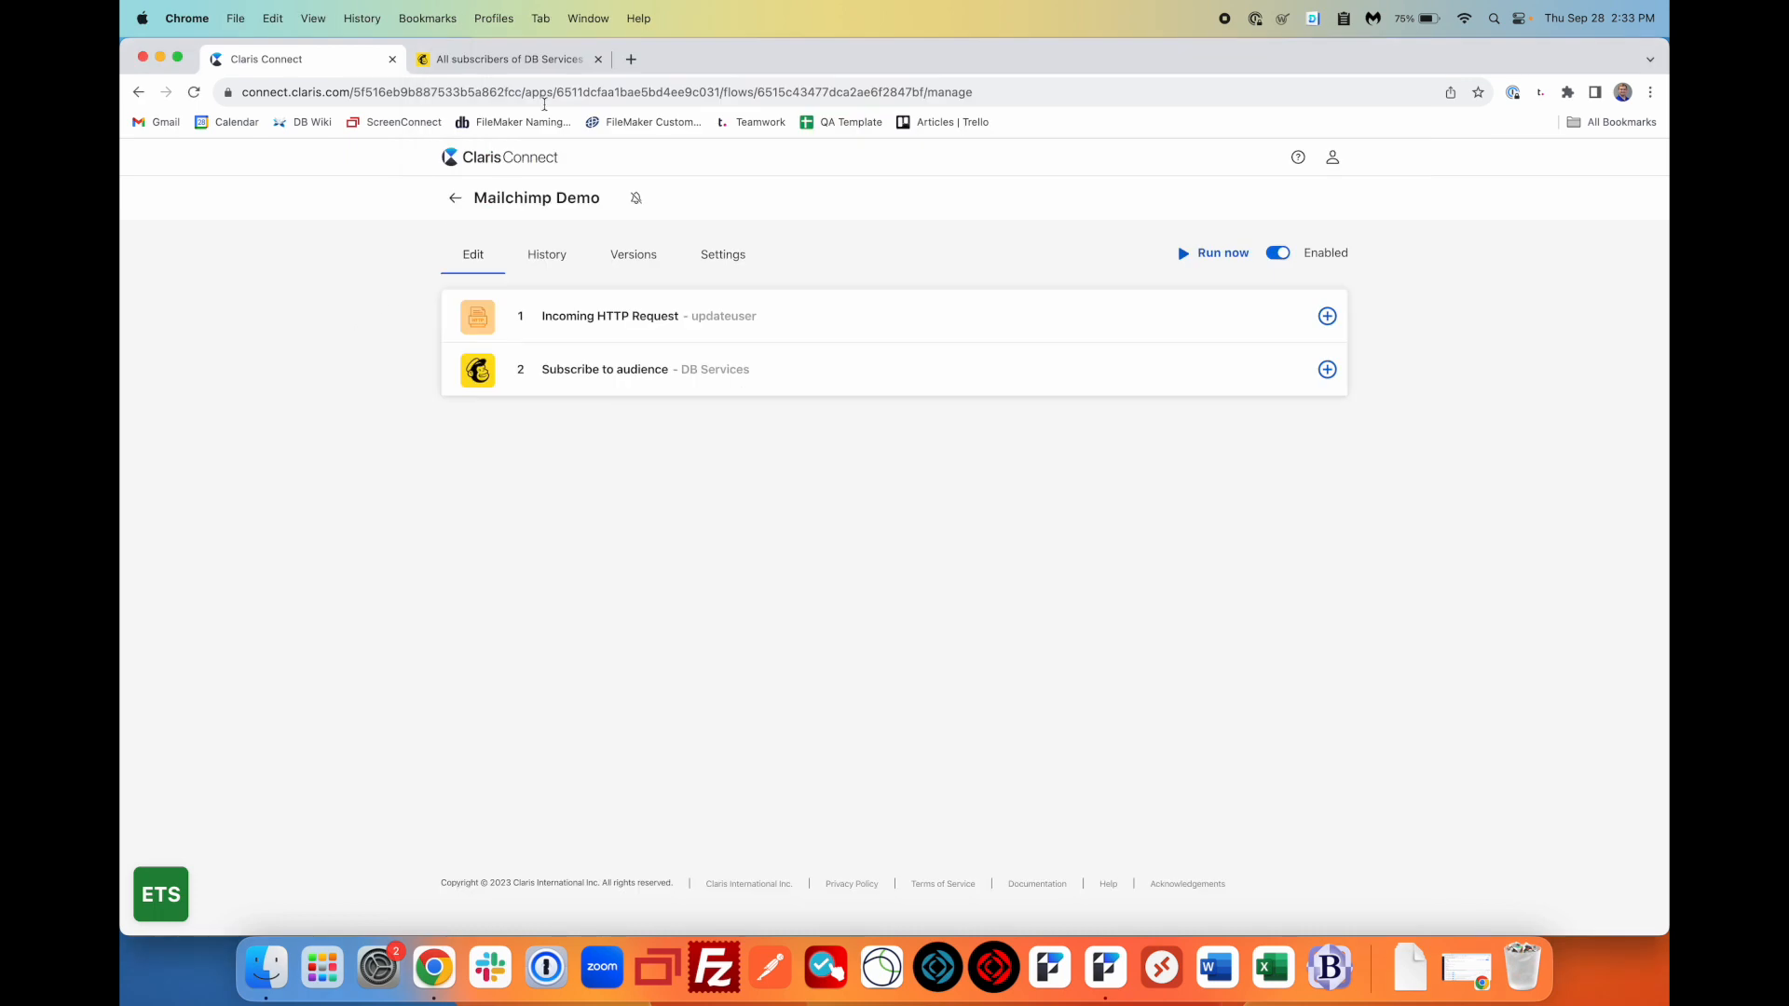
left_click(558, 56)
left_click(742, 88)
key("Return")
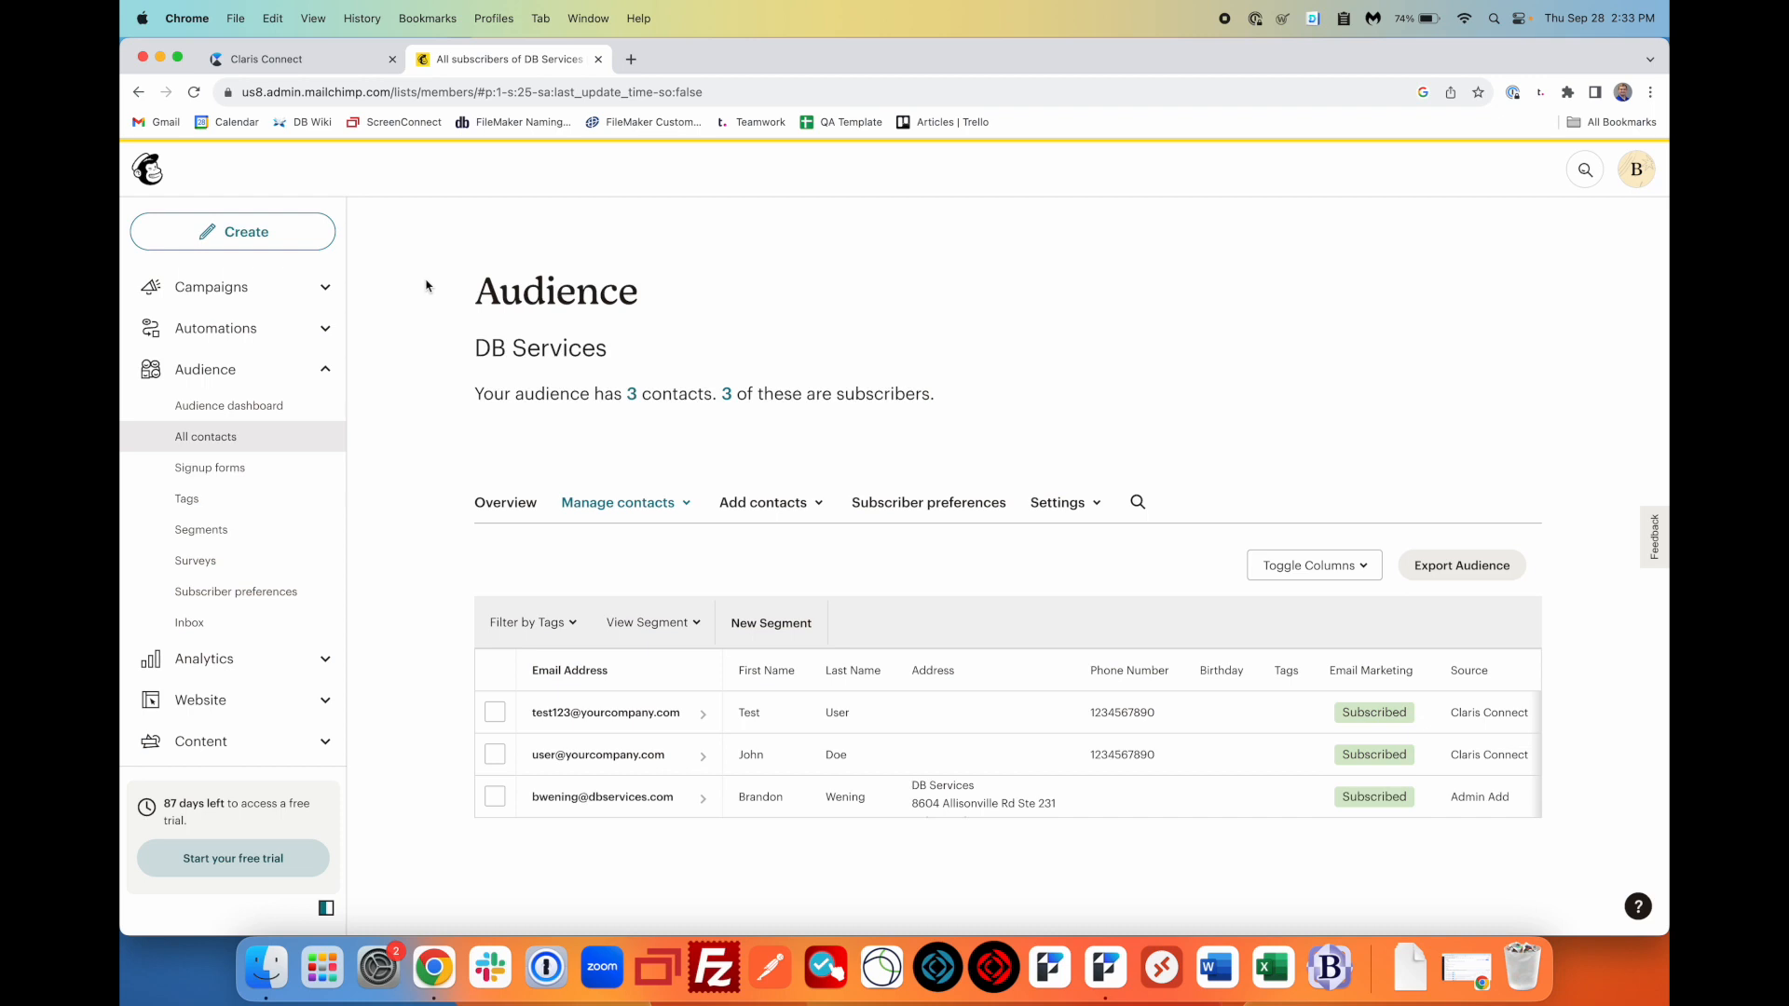
left_click(320, 62)
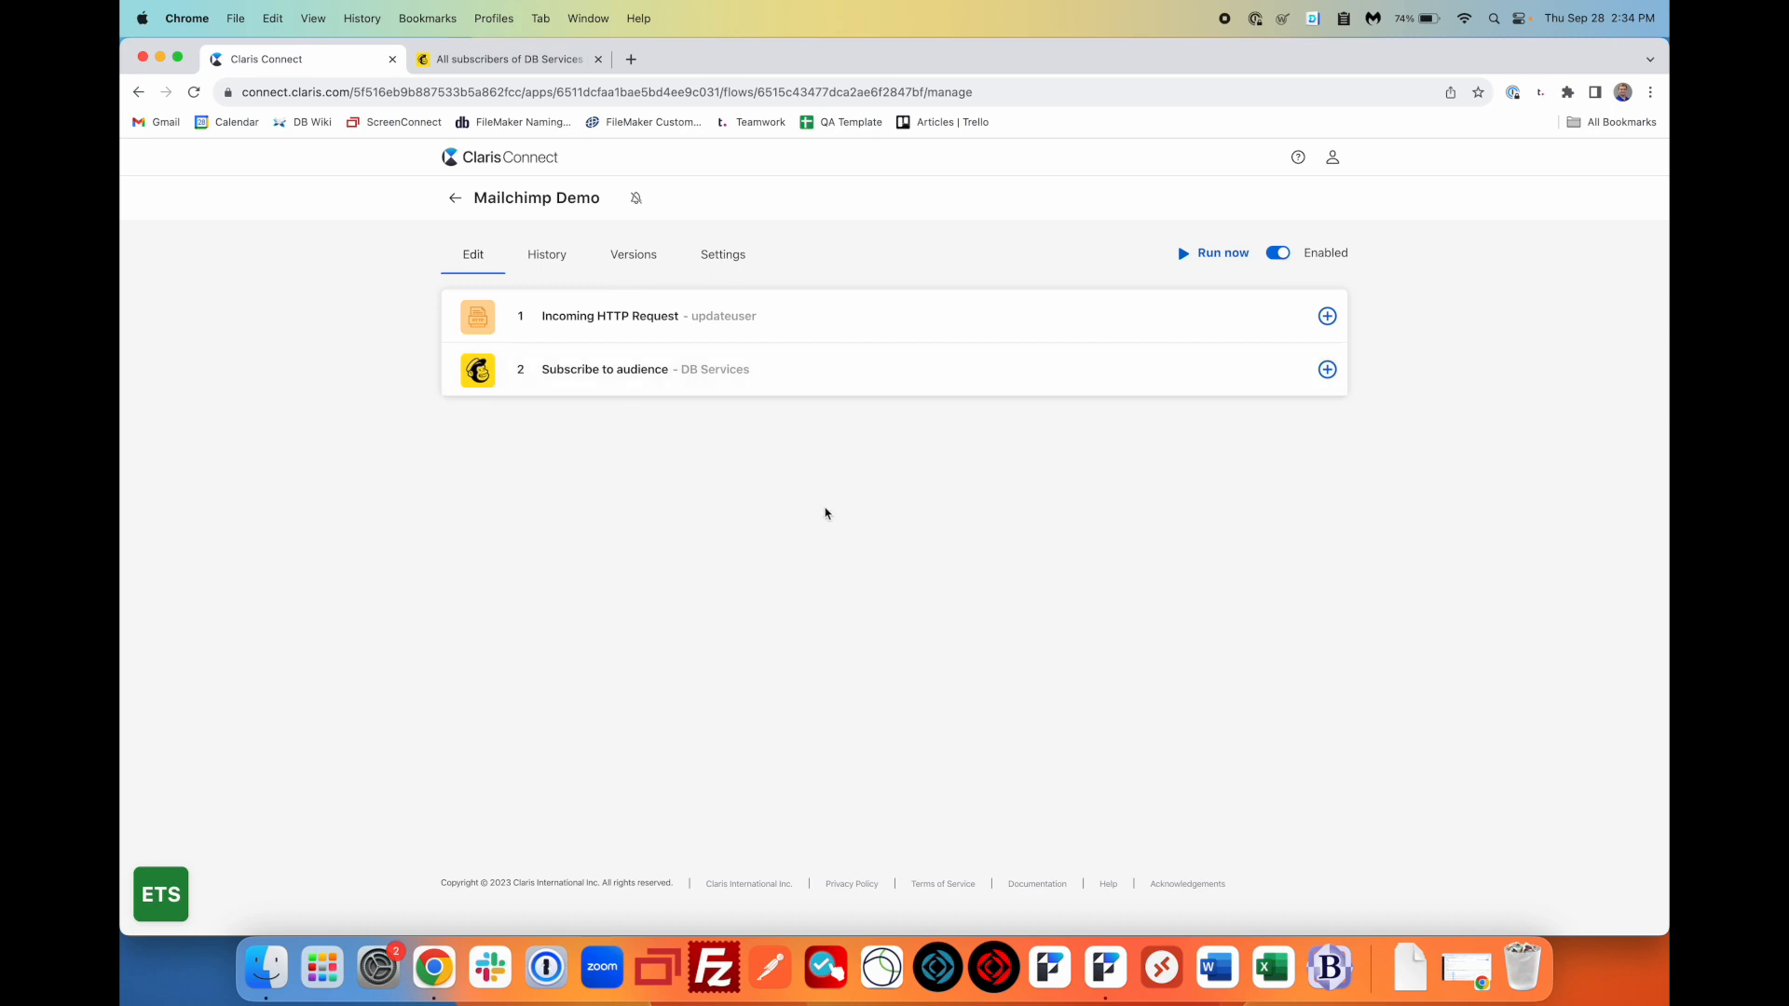
- Insert a Mailchimp Search members action after step 1 using the connected Mailchimp account
left_click(1327, 317)
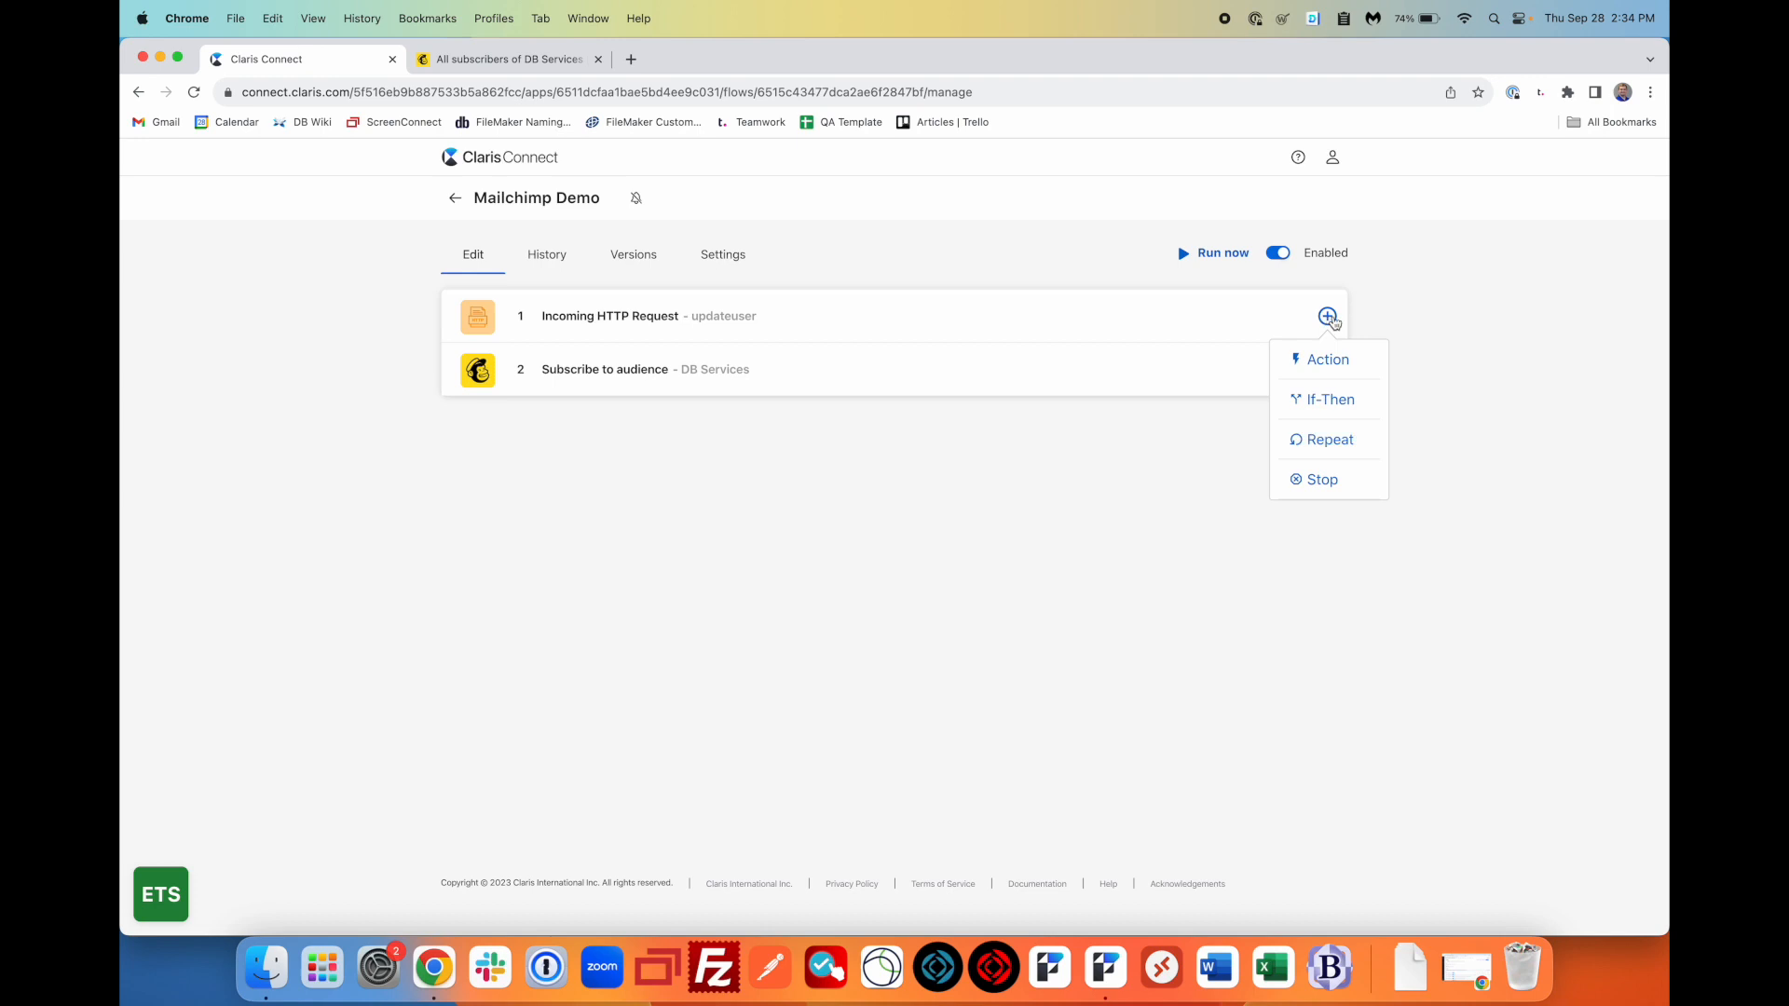
left_click(1331, 361)
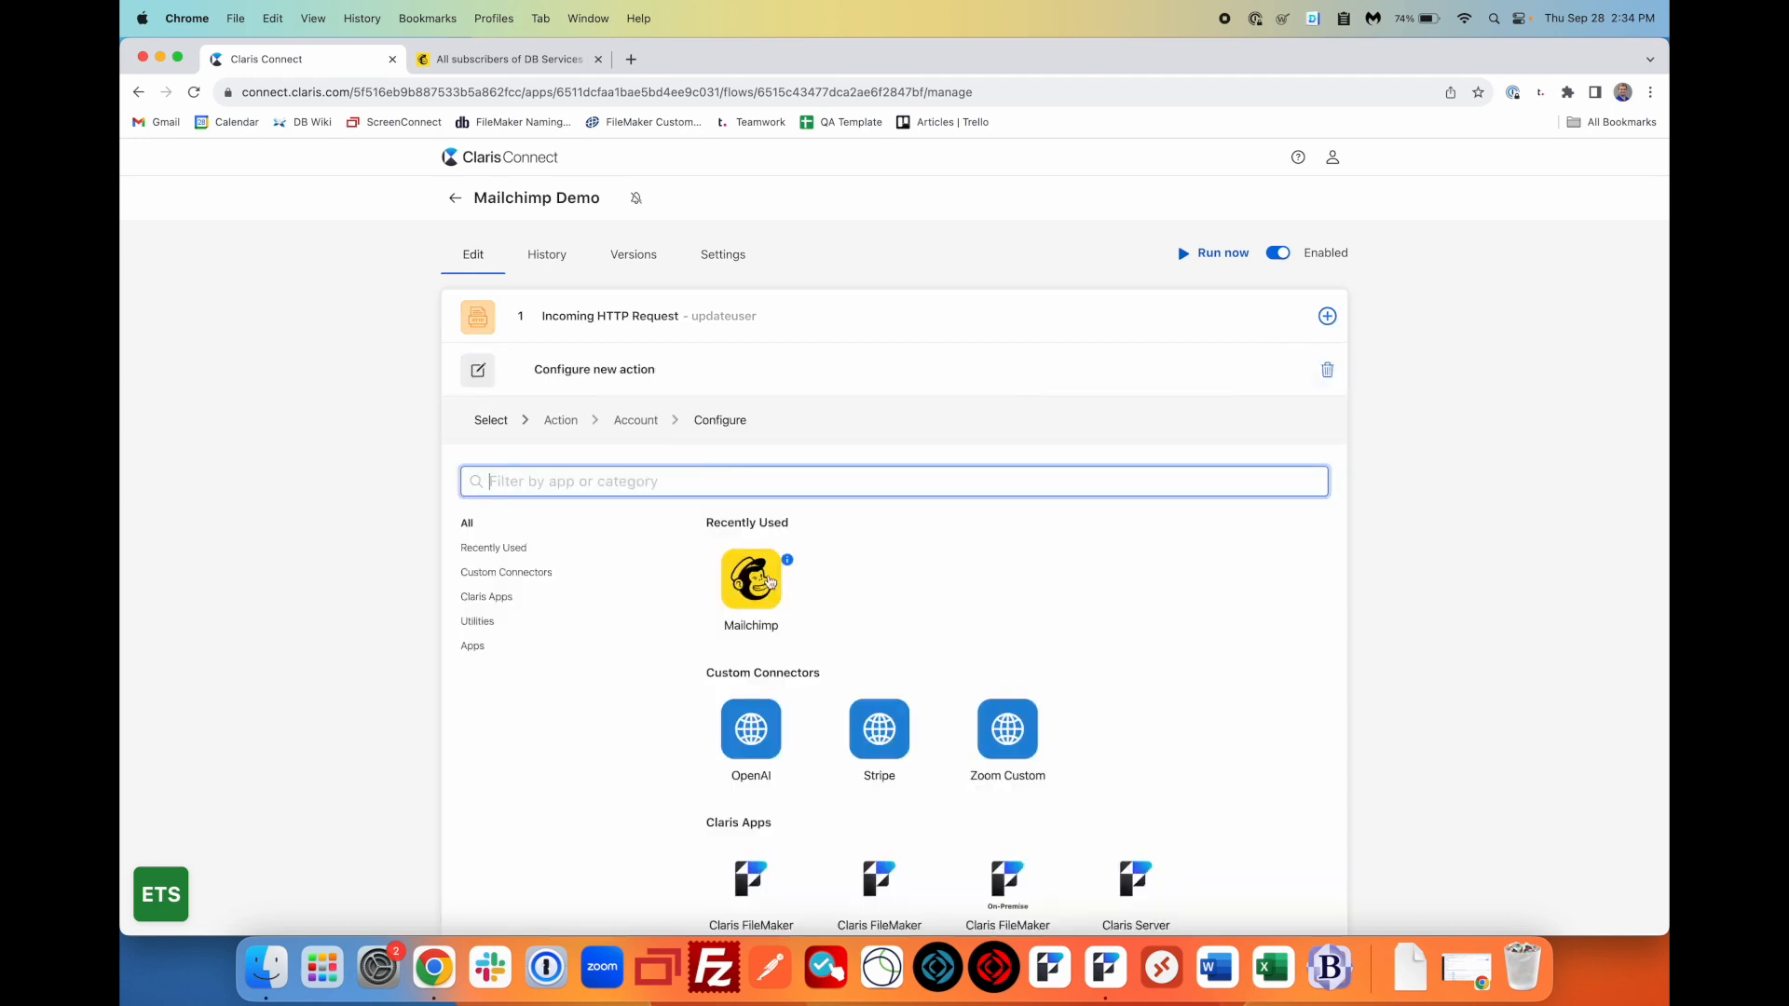
left_click(769, 589)
scroll(769, 589, "down", 2)
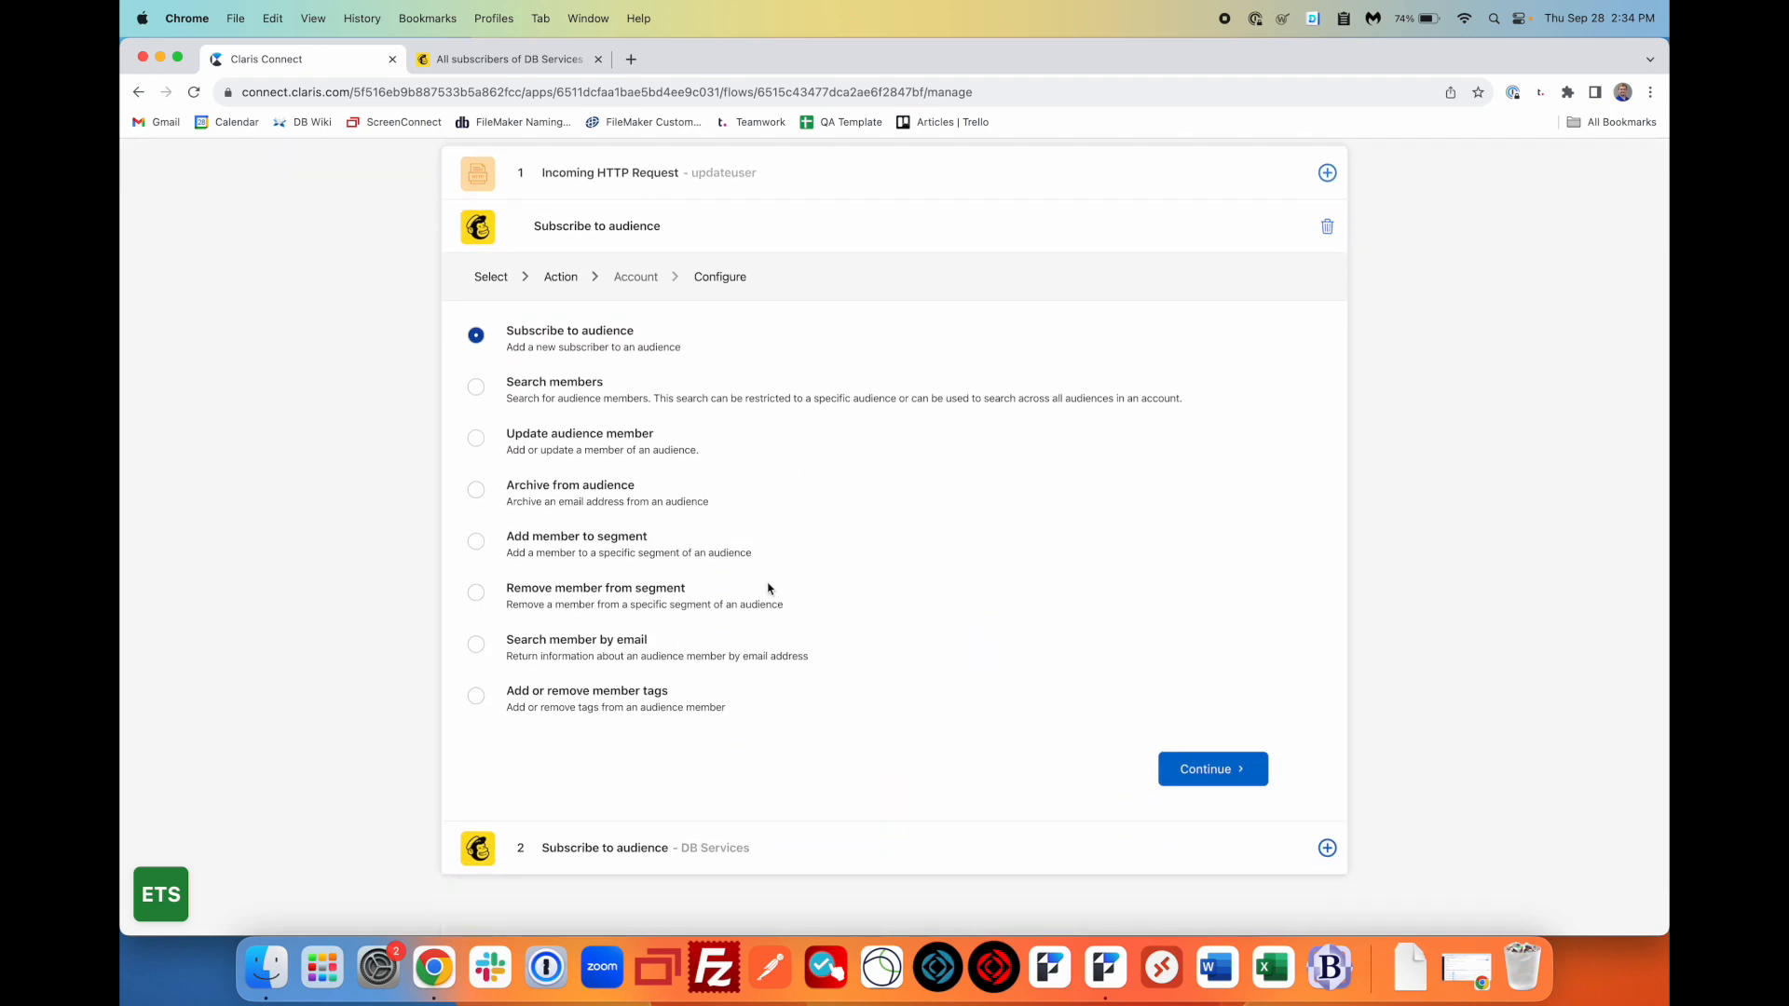
left_click(478, 388)
left_click(1204, 770)
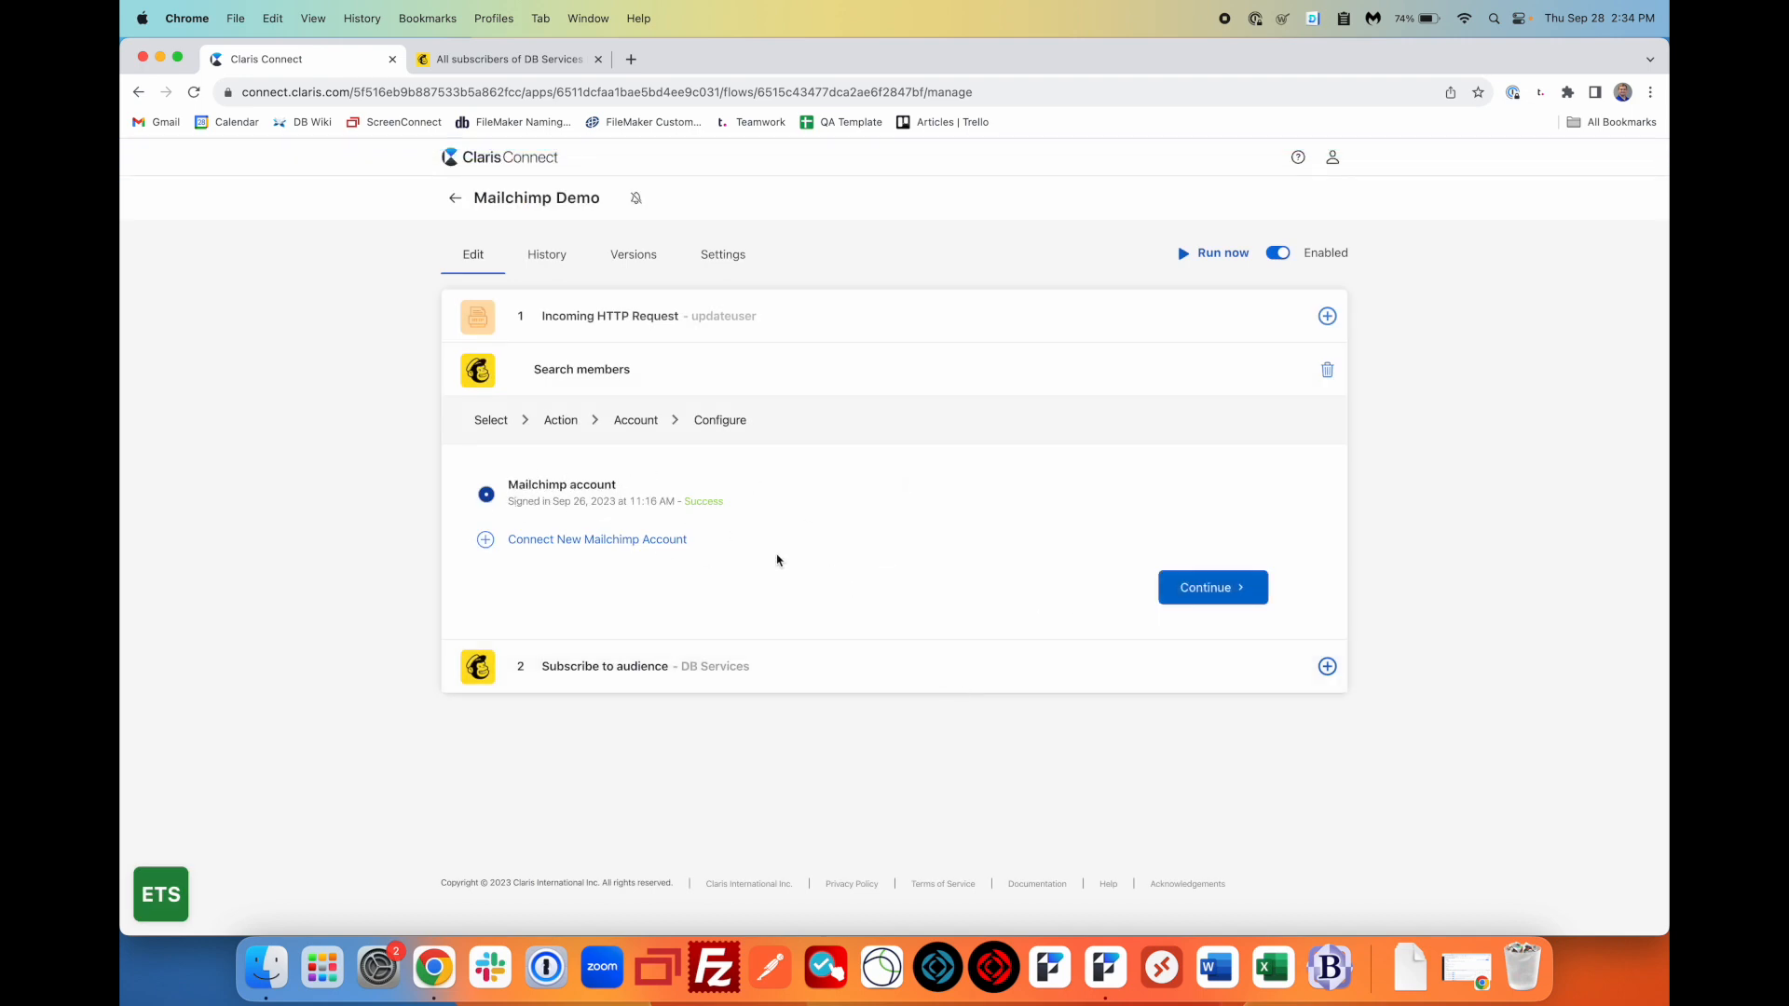
left_click(1211, 589)
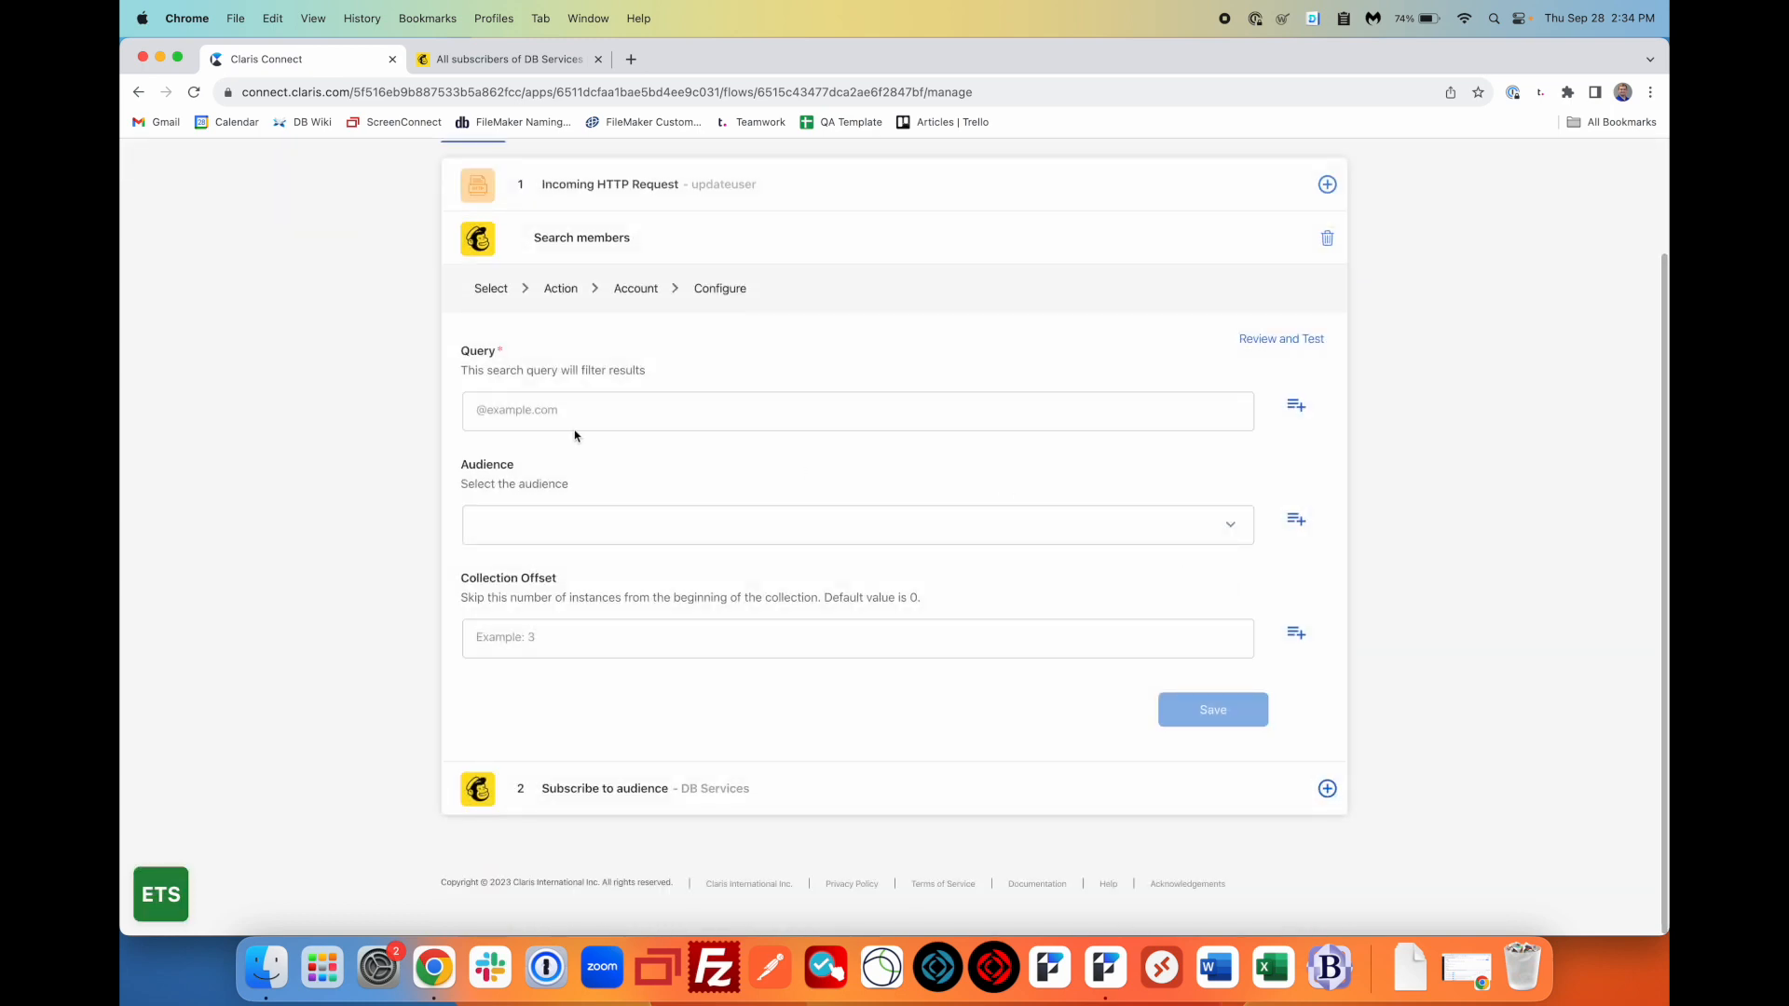
- Set the Query to Step 1's body.information.email, choose the DB Services audience, and save
left_click(608, 417)
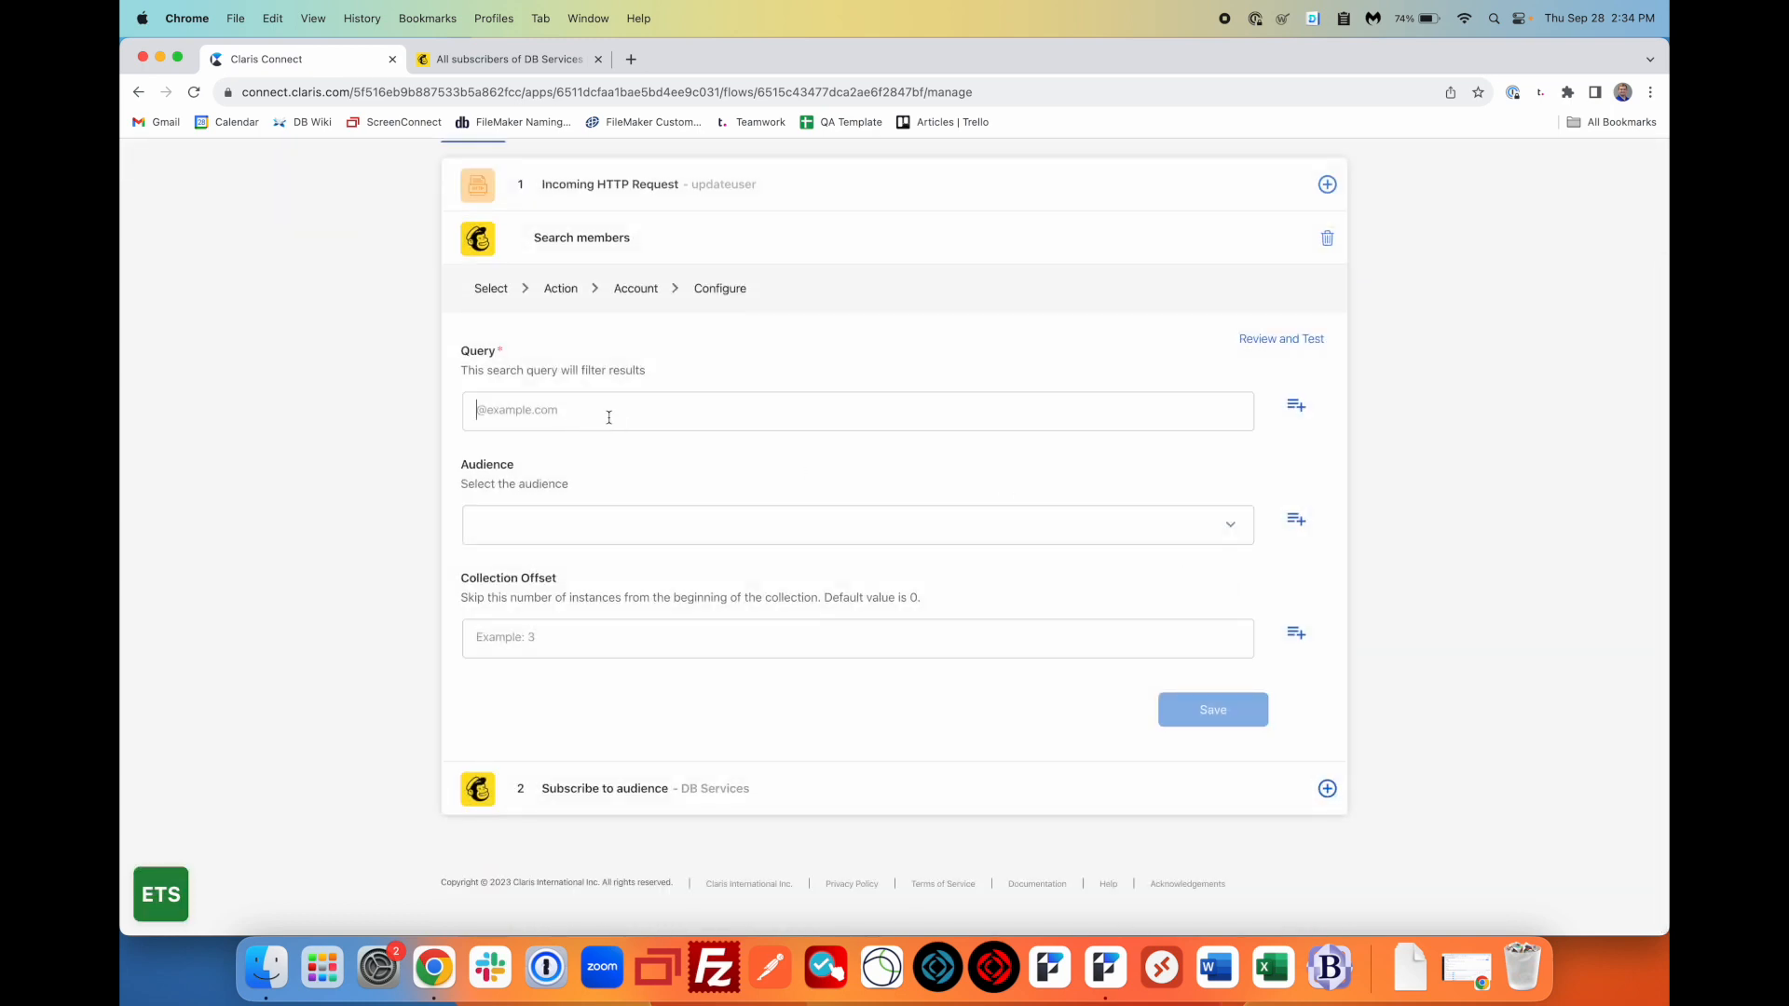
left_click(1304, 413)
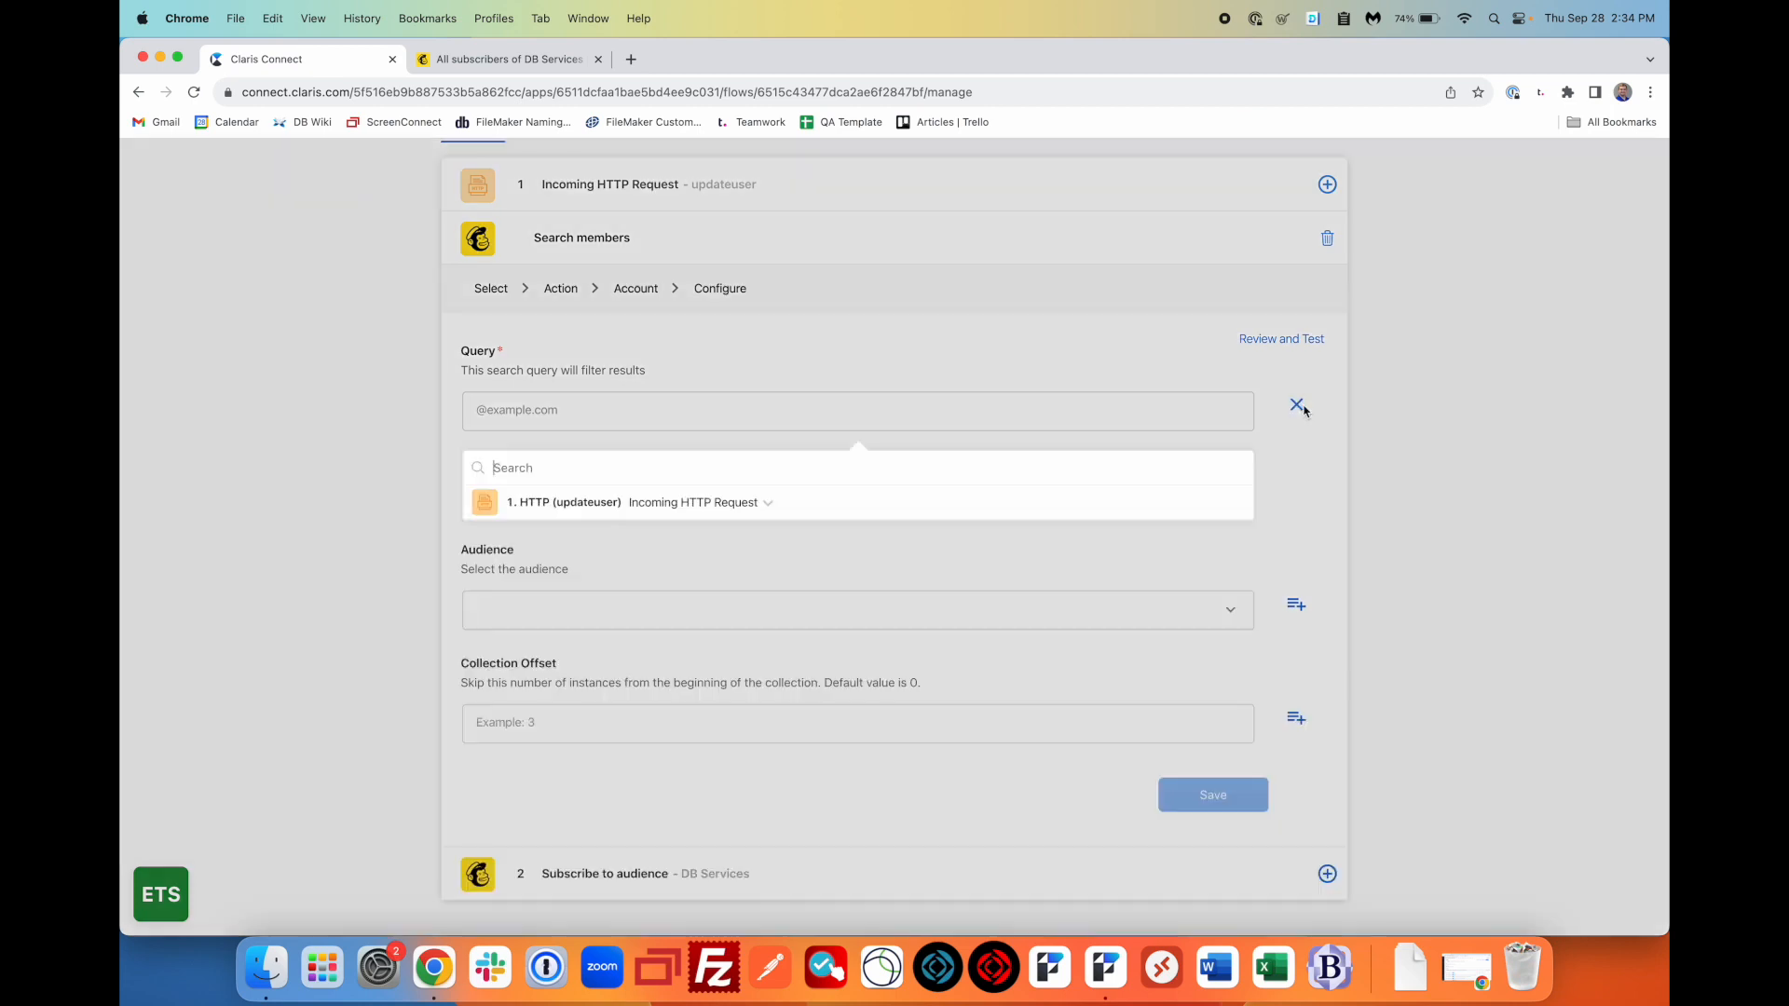
scroll(986, 507, "down", 2)
left_click(768, 419)
scroll(735, 531, "down", 6)
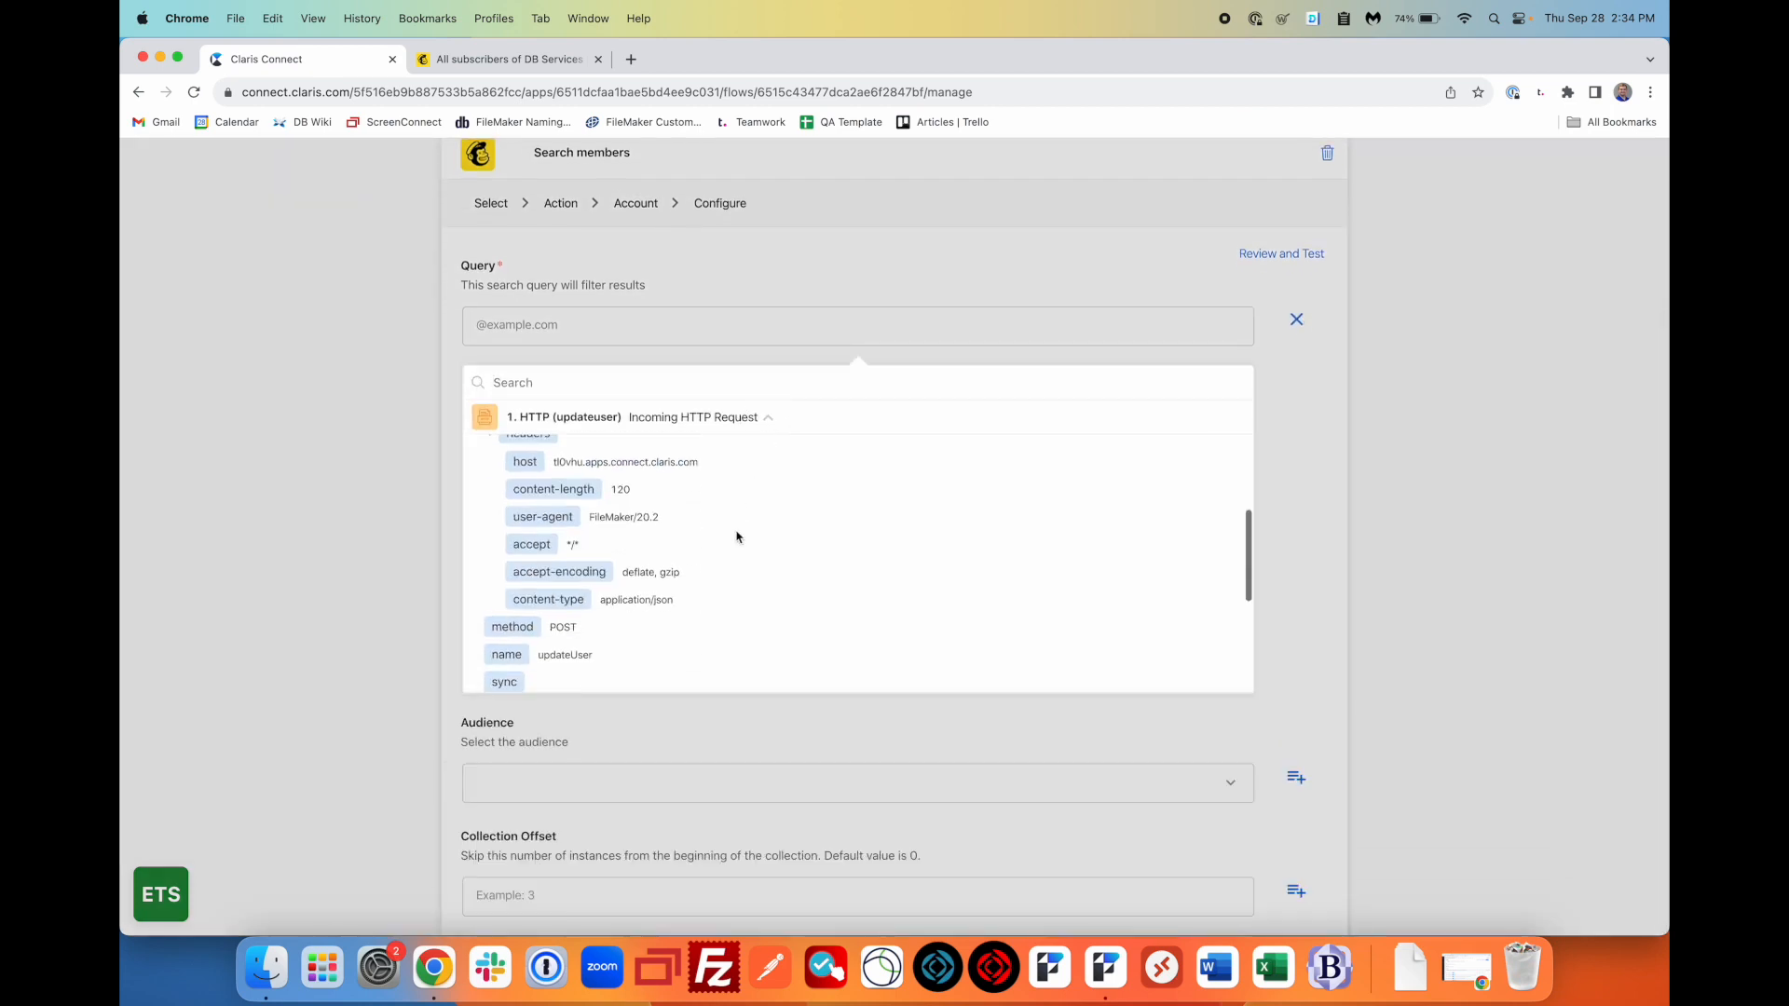
scroll(735, 531, "up", 2)
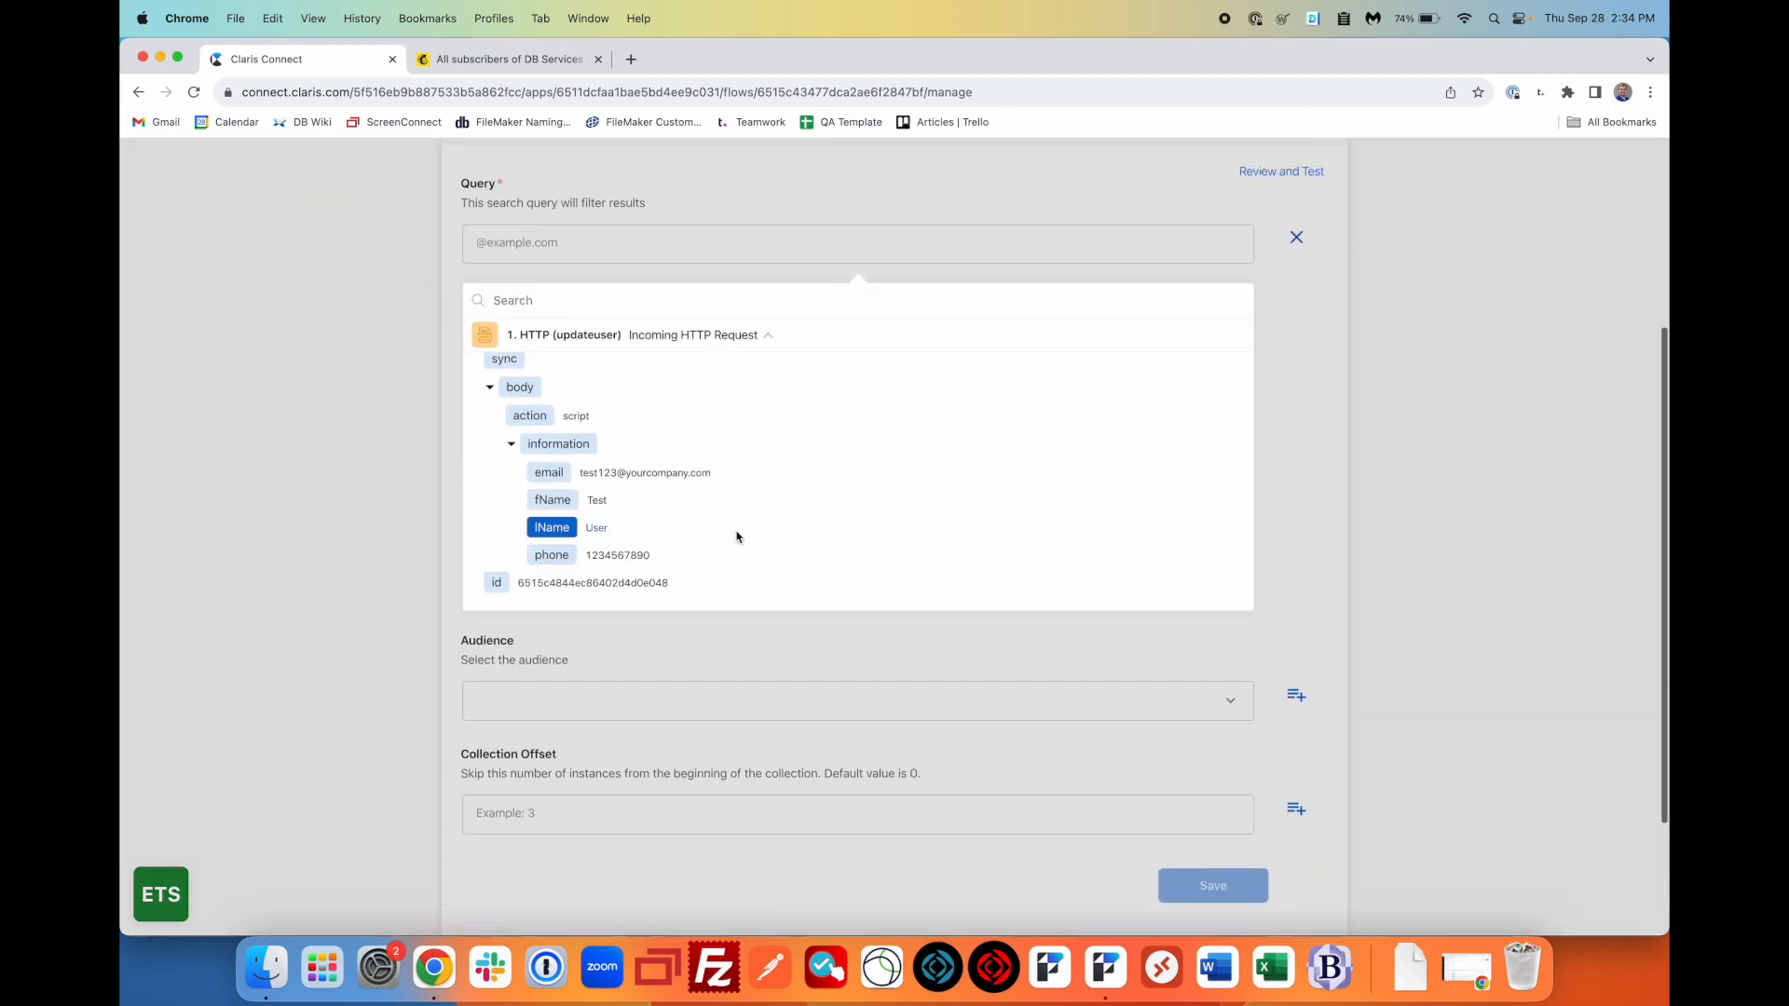
left_click(549, 473)
left_click(403, 430)
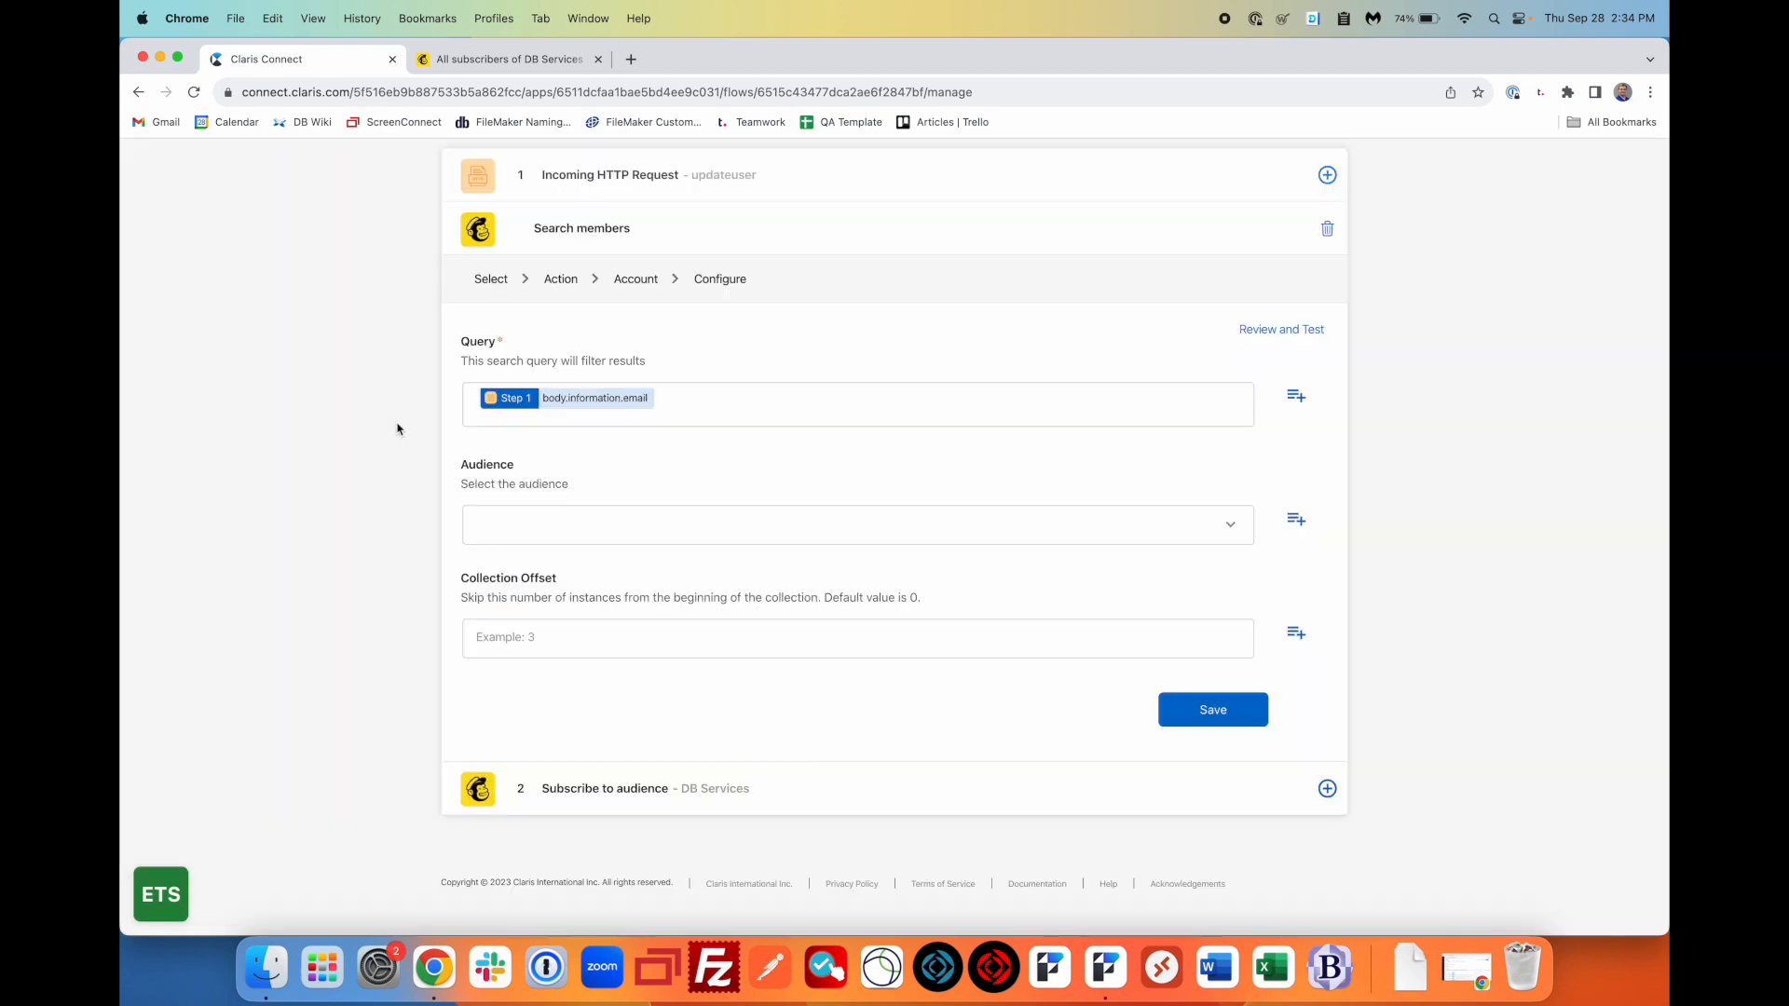
left_click(687, 529)
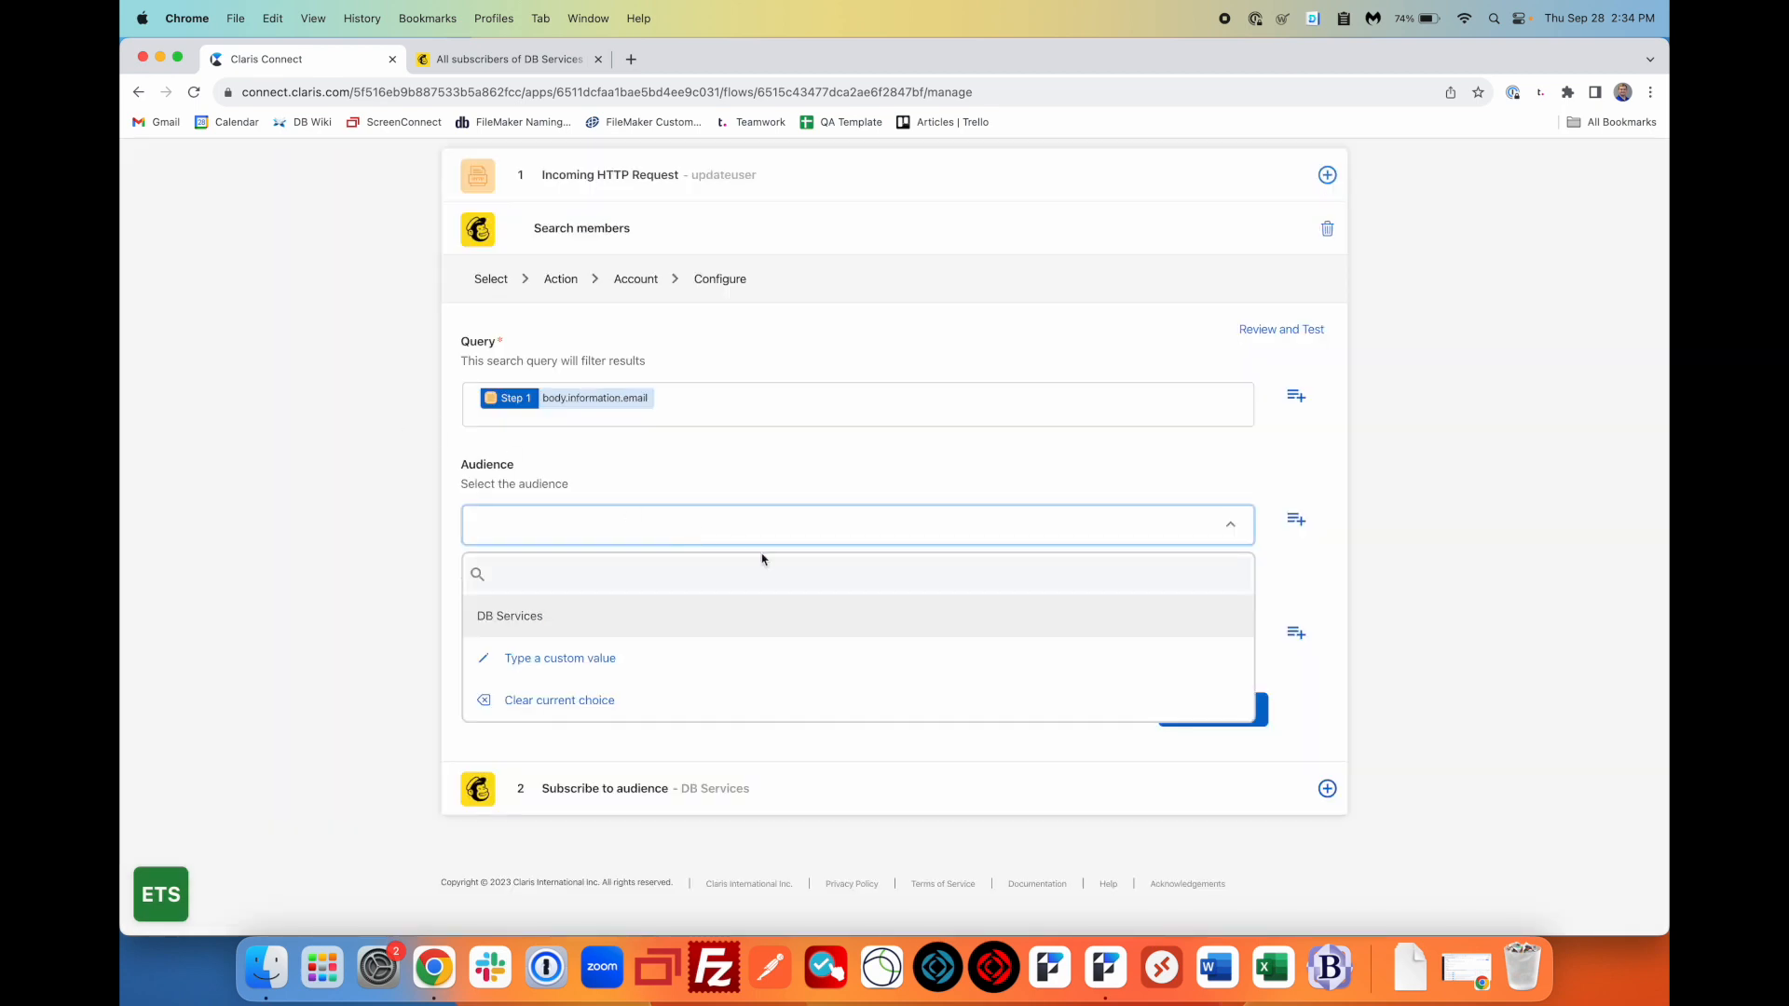
left_click(686, 615)
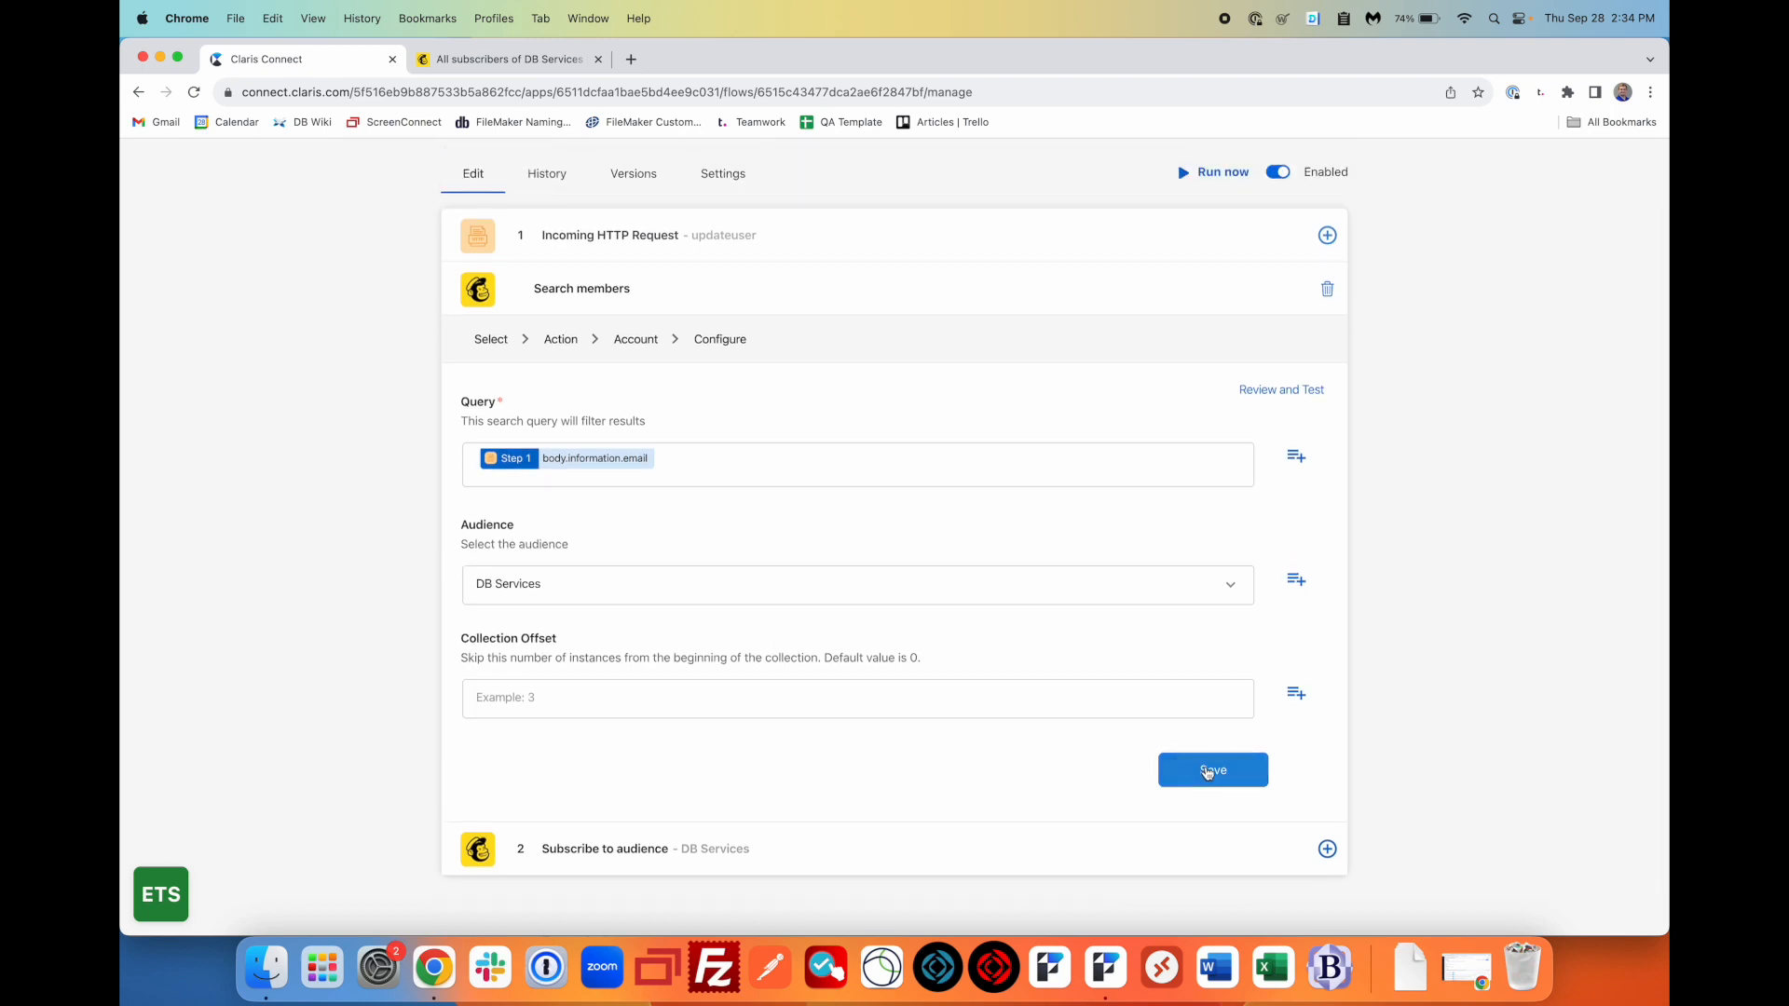
left_click(1207, 771)
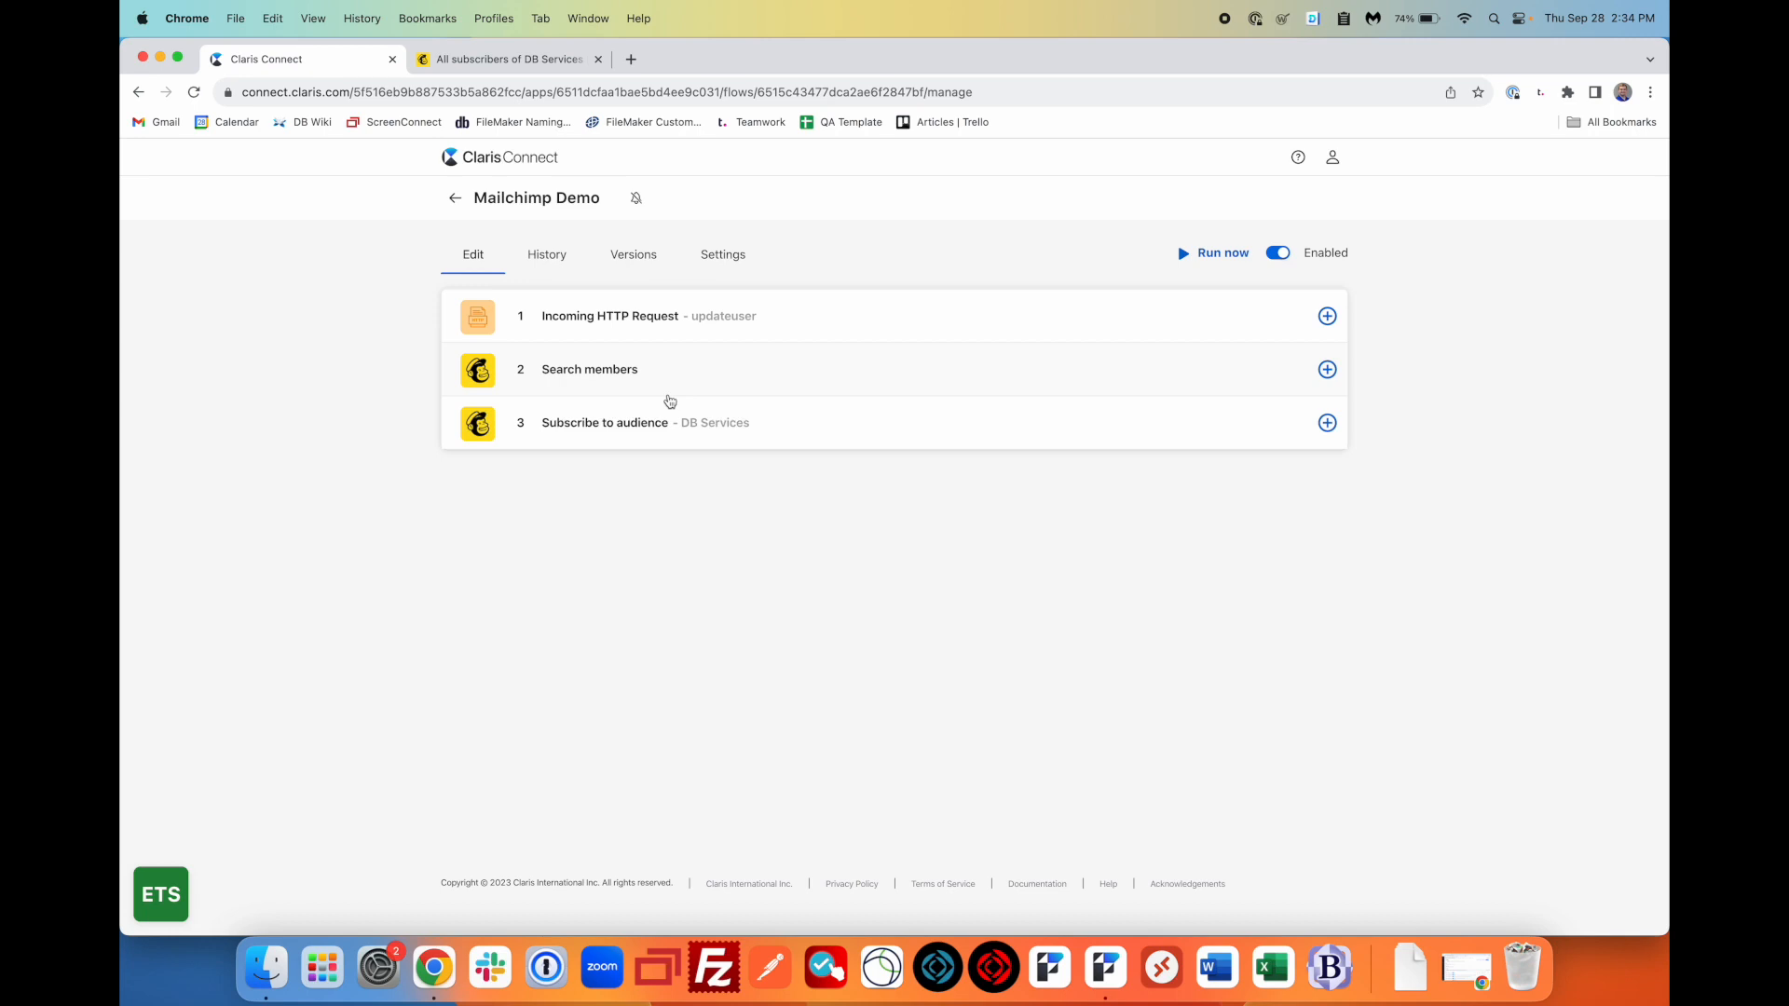
- Insert an If step after step 2 testing the search's exact_matches.total_items
left_click(1327, 422)
left_click(1327, 369)
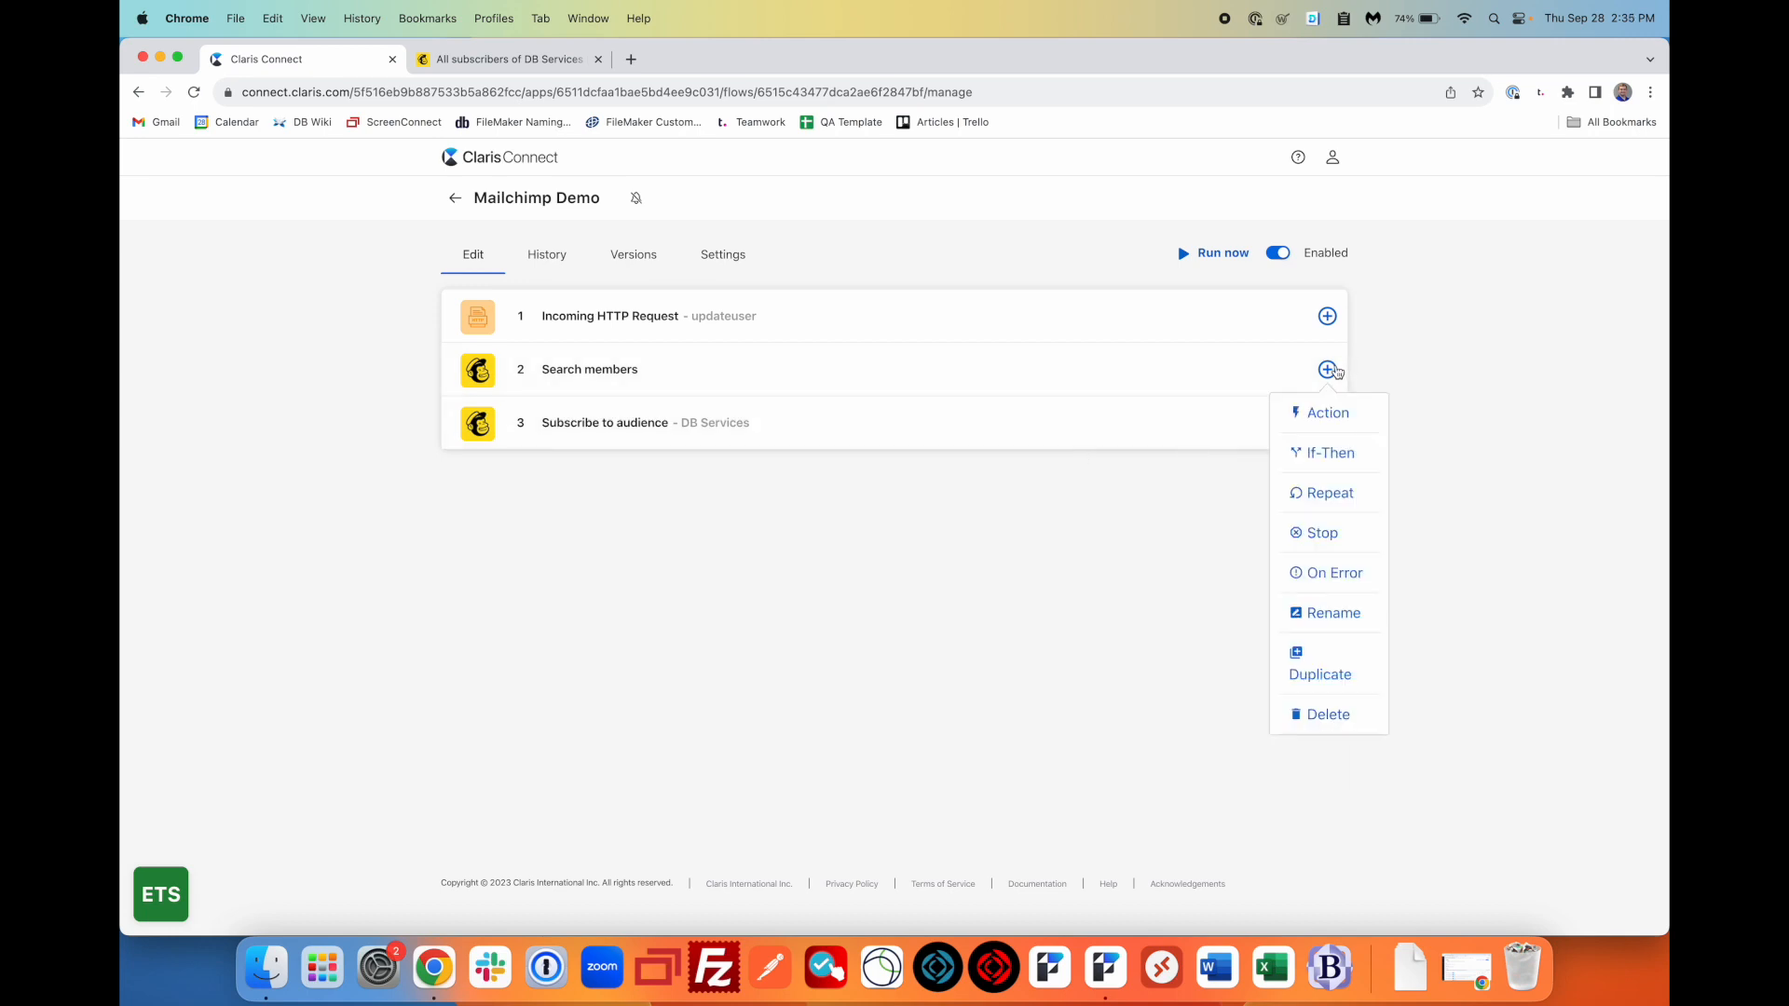
left_click(1335, 454)
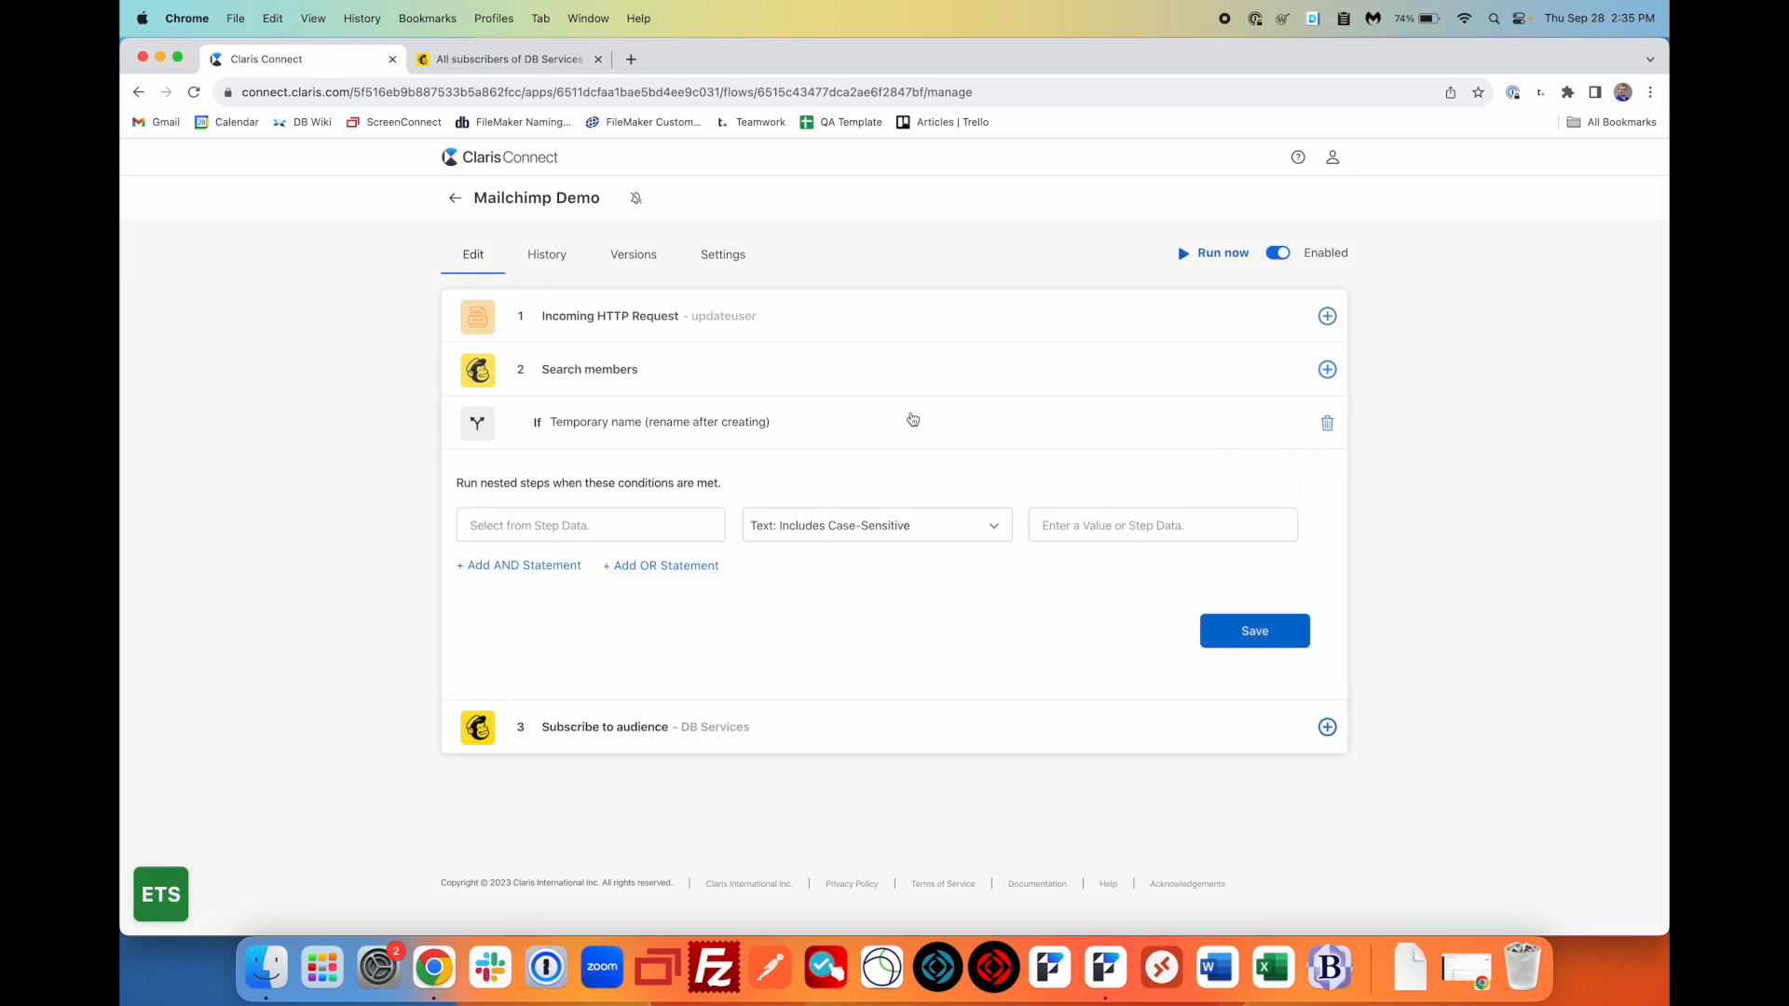
left_click(580, 527)
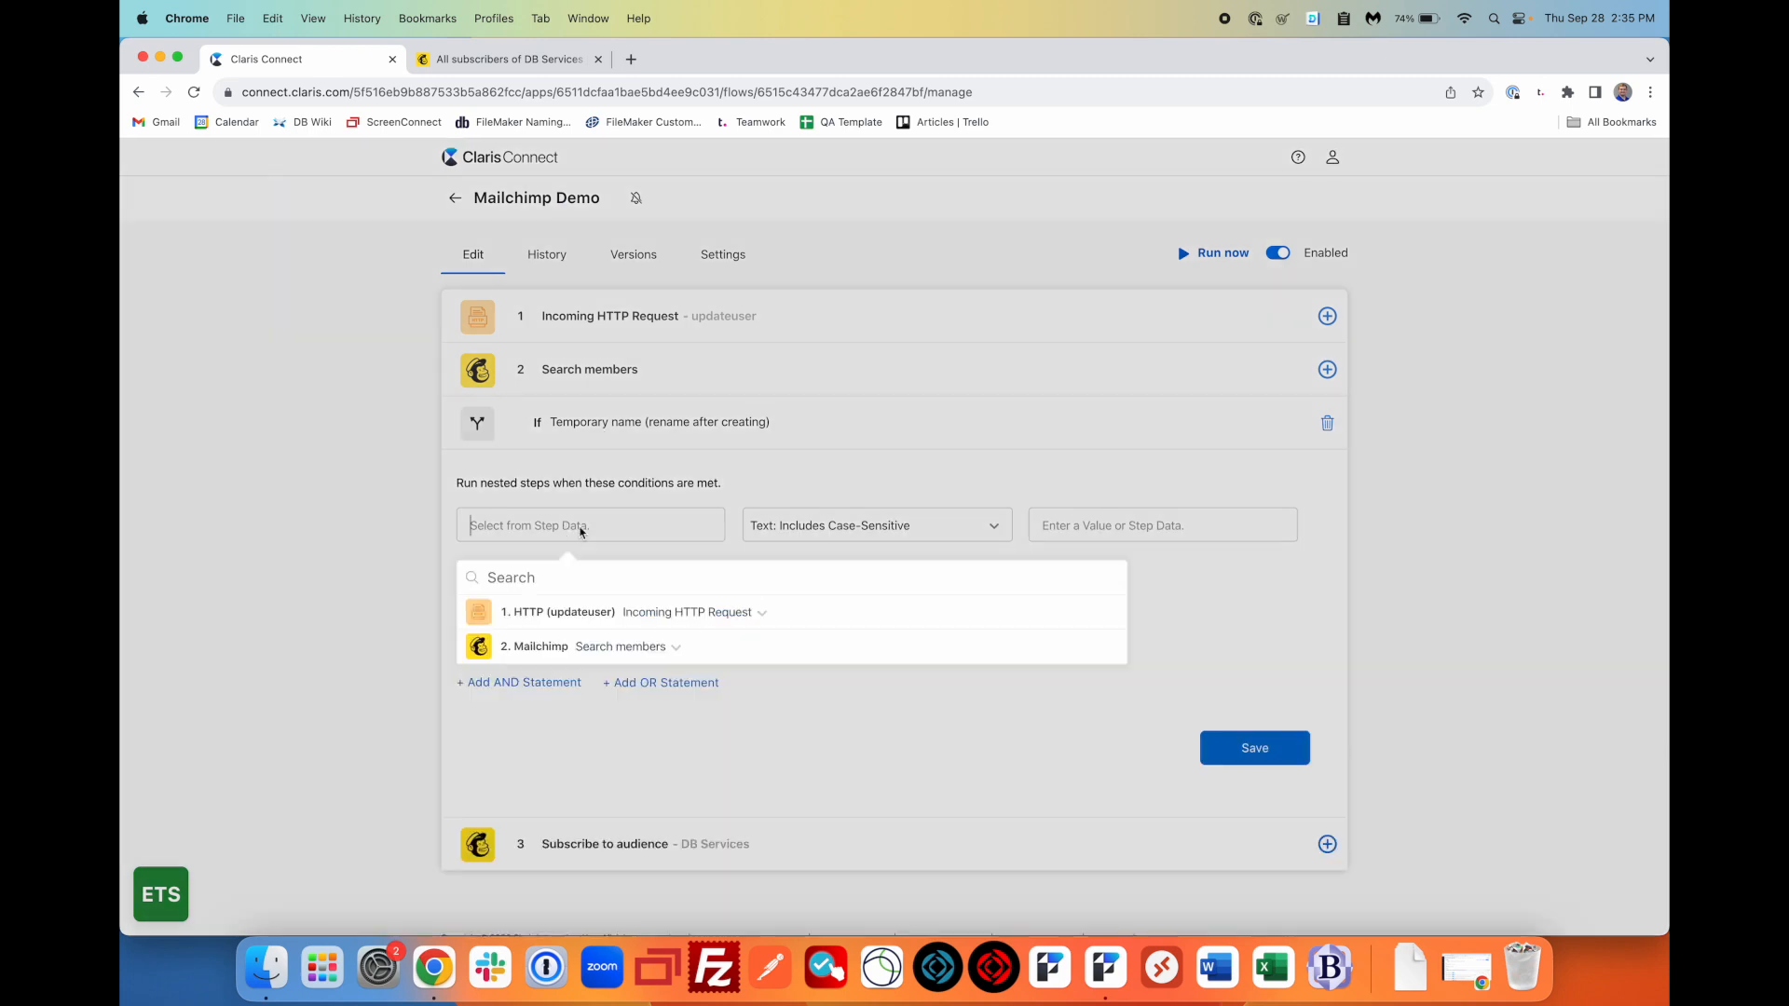
left_click(614, 652)
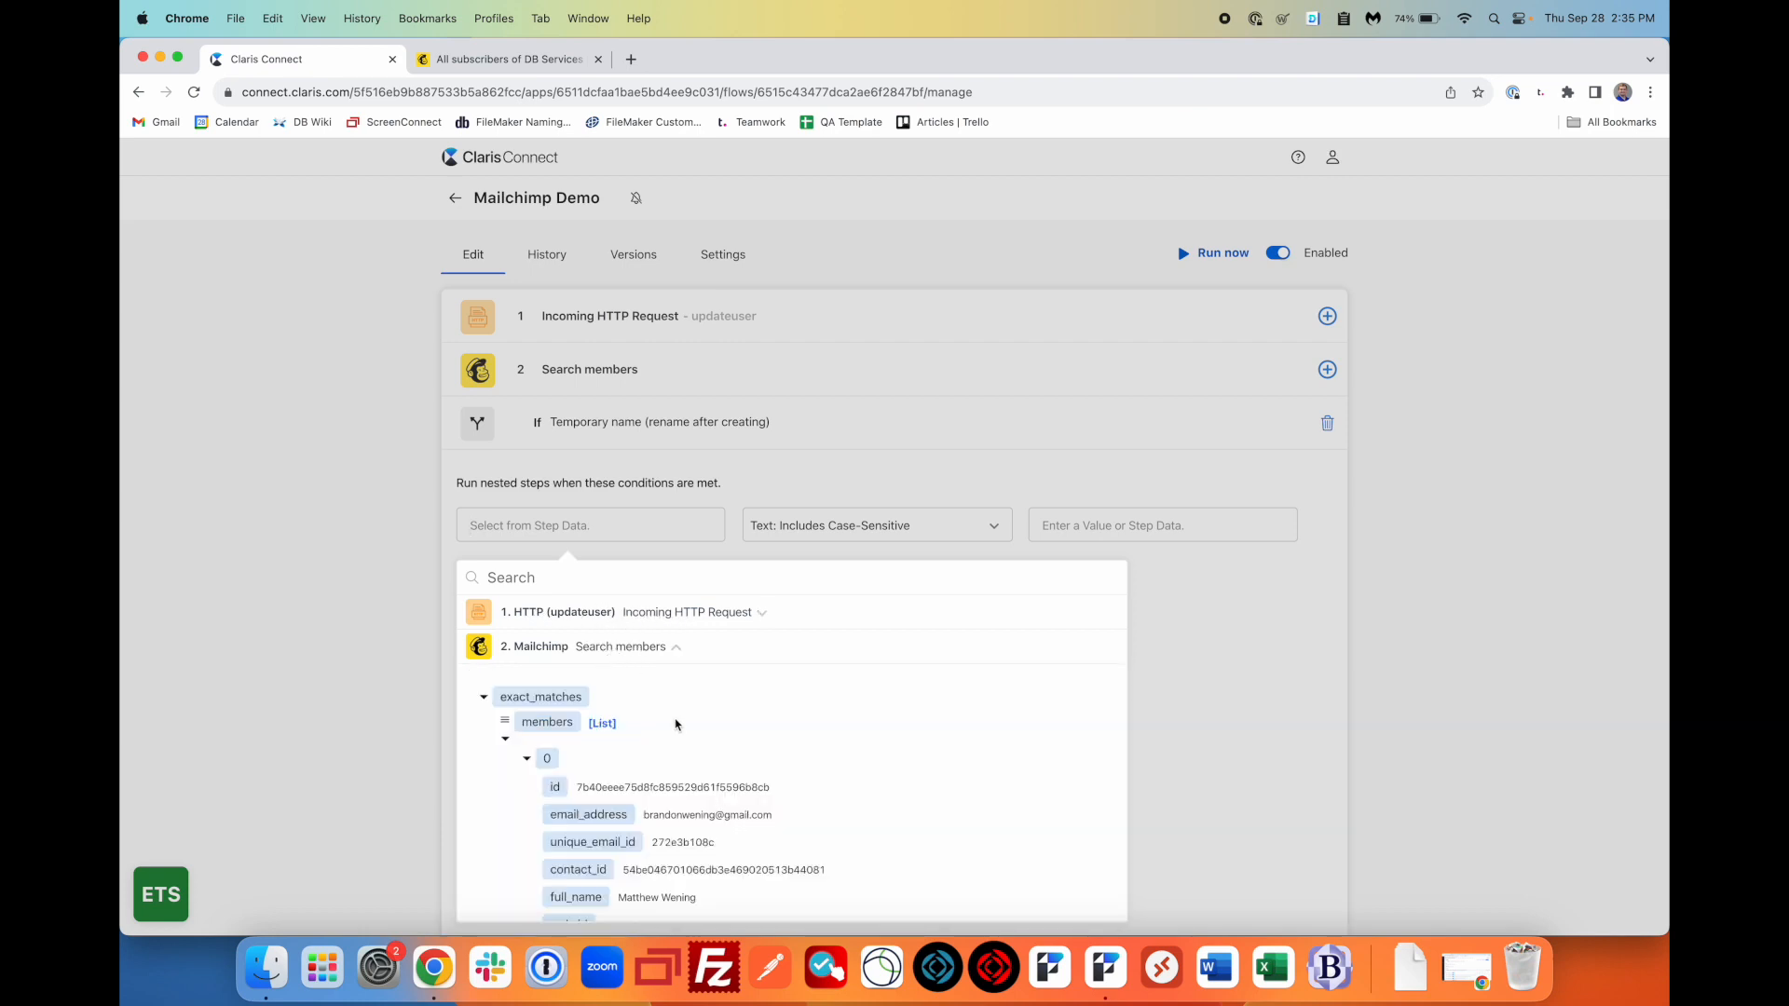
scroll(676, 724, "down", 5)
scroll(675, 724, "down", 10)
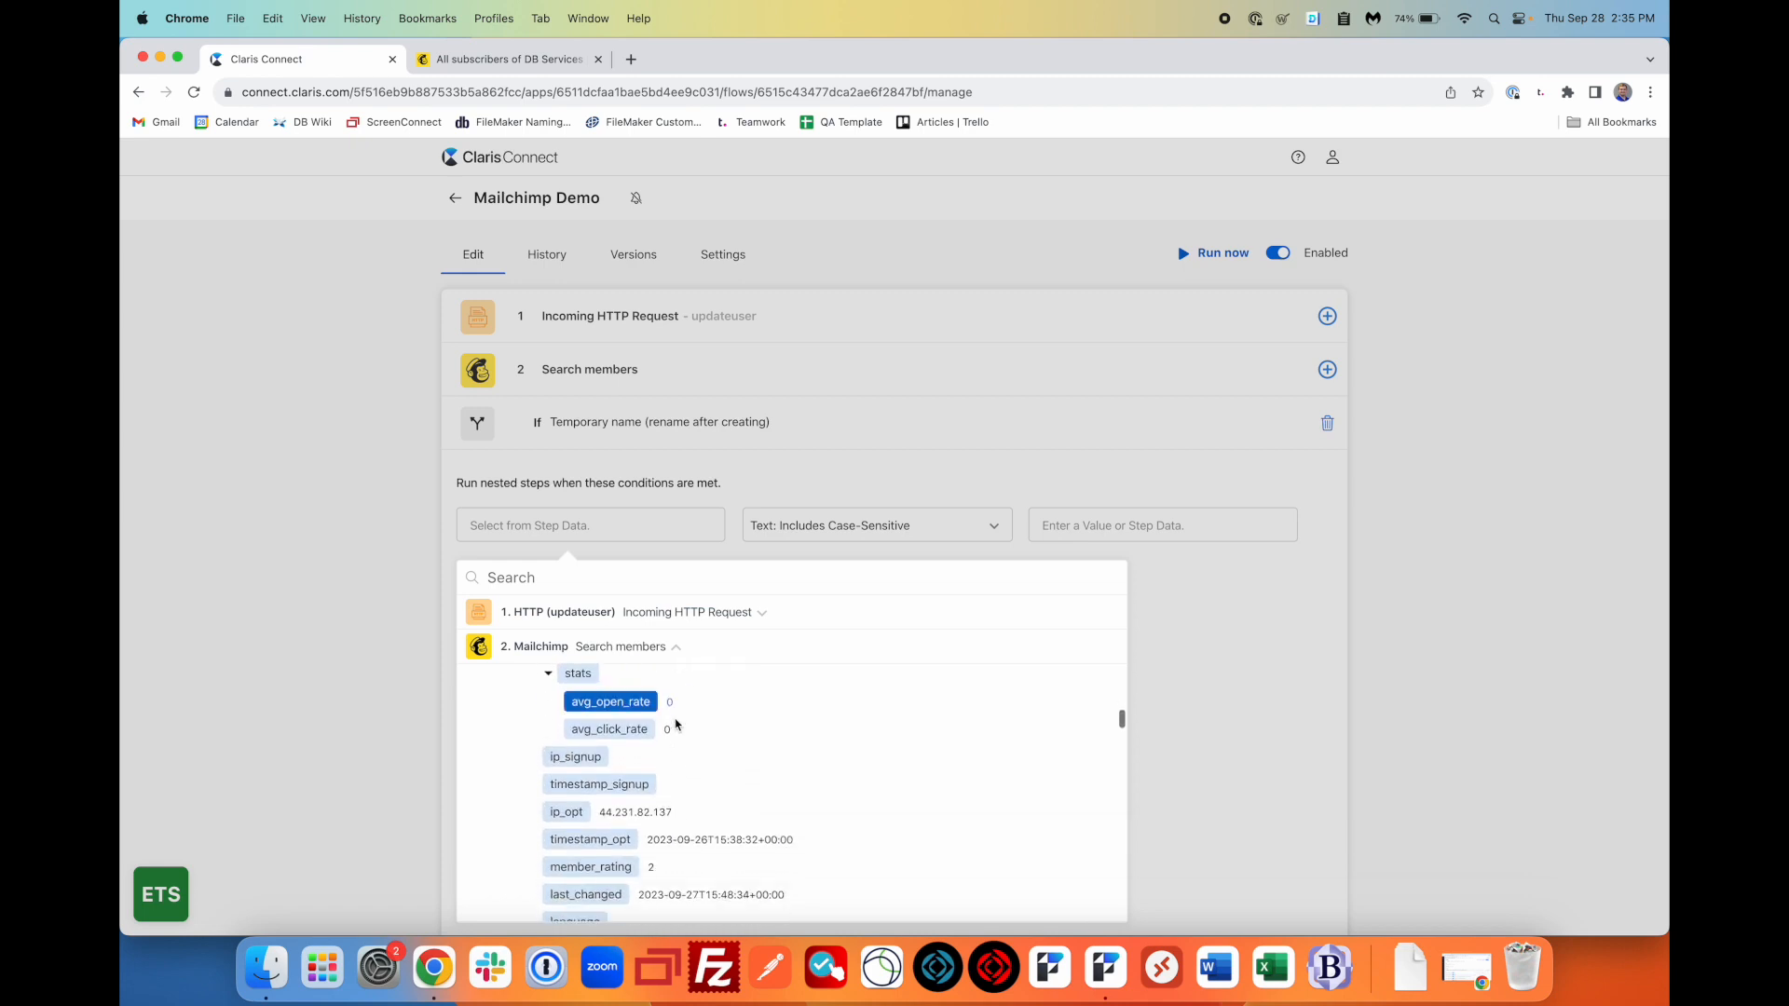
scroll(675, 718, "down", 10)
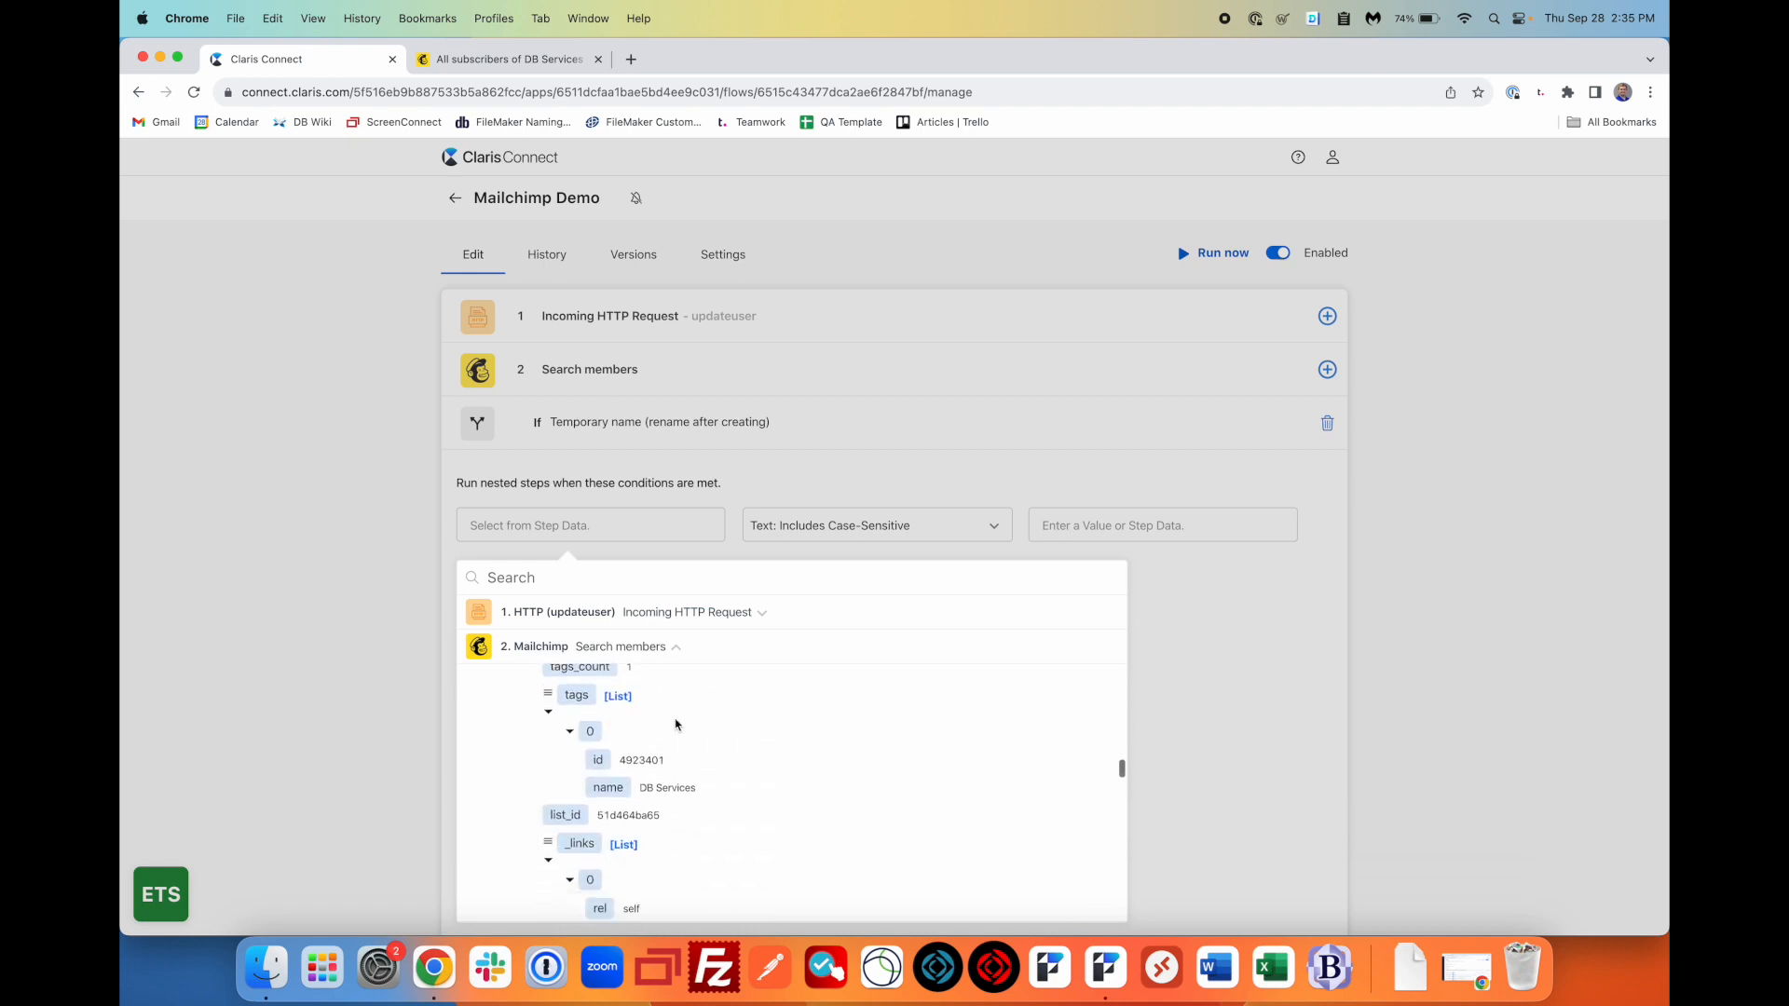
scroll(676, 724, "down", 10)
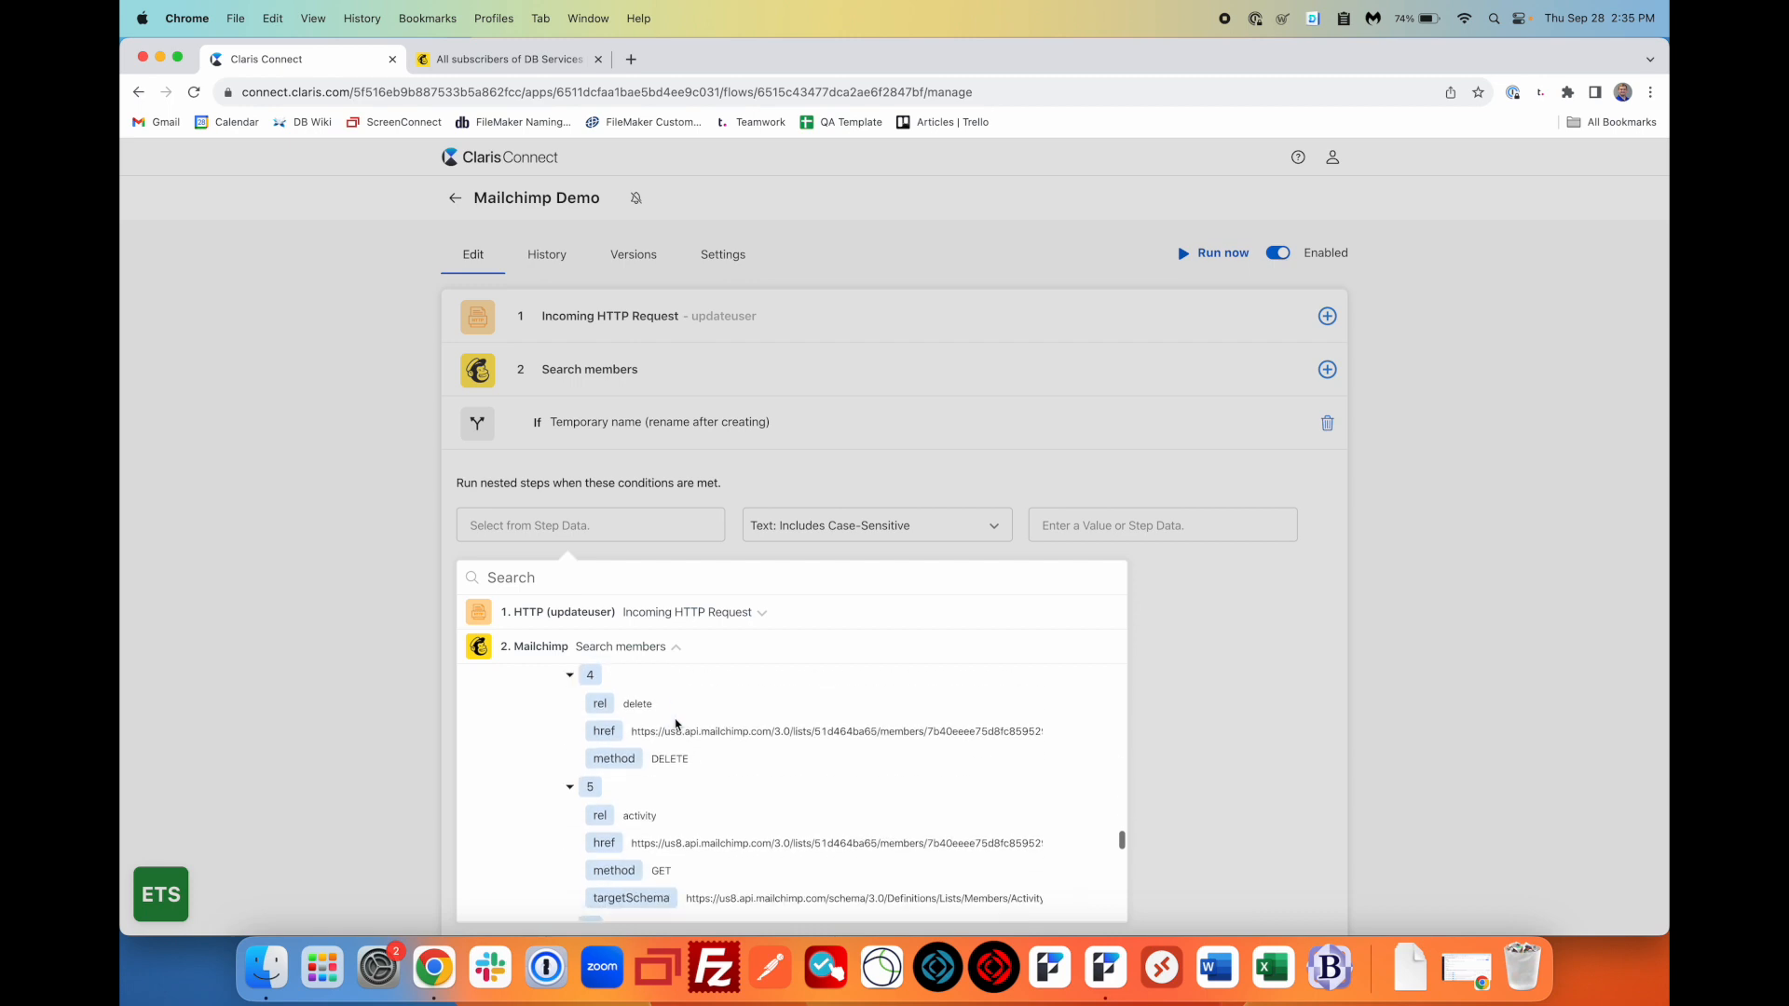
scroll(676, 724, "down", 10)
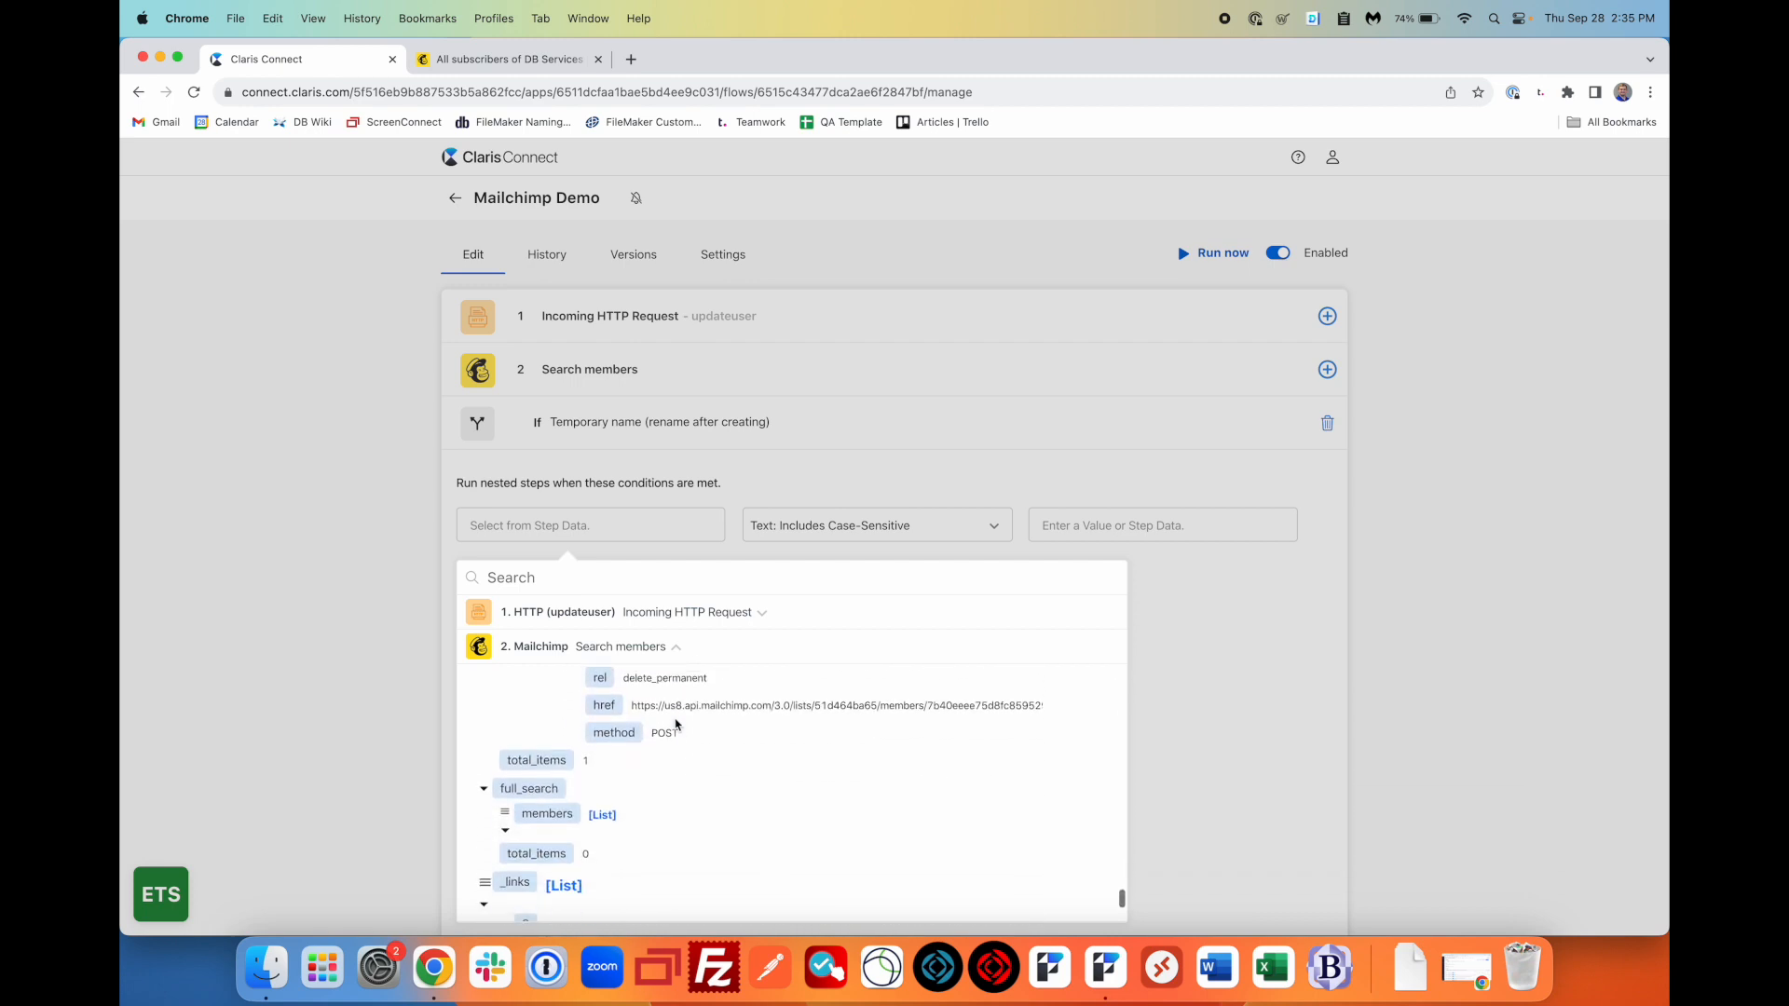
scroll(676, 724, "up", 2)
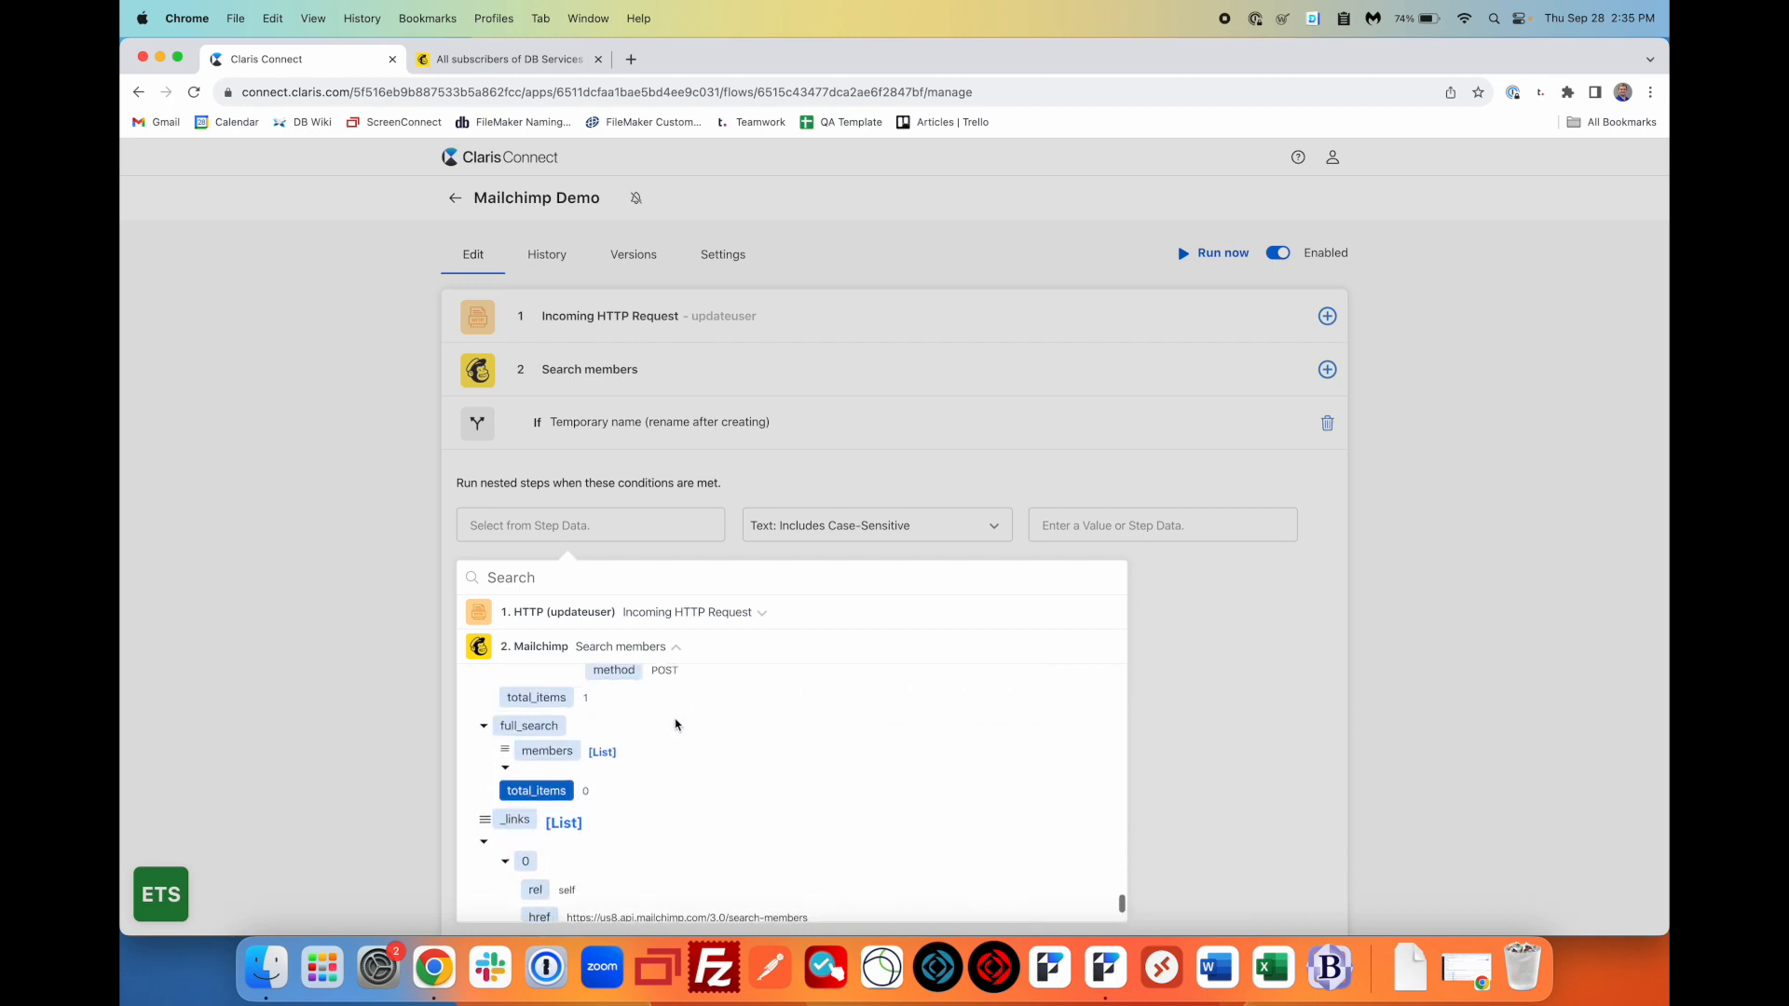
left_click(558, 709)
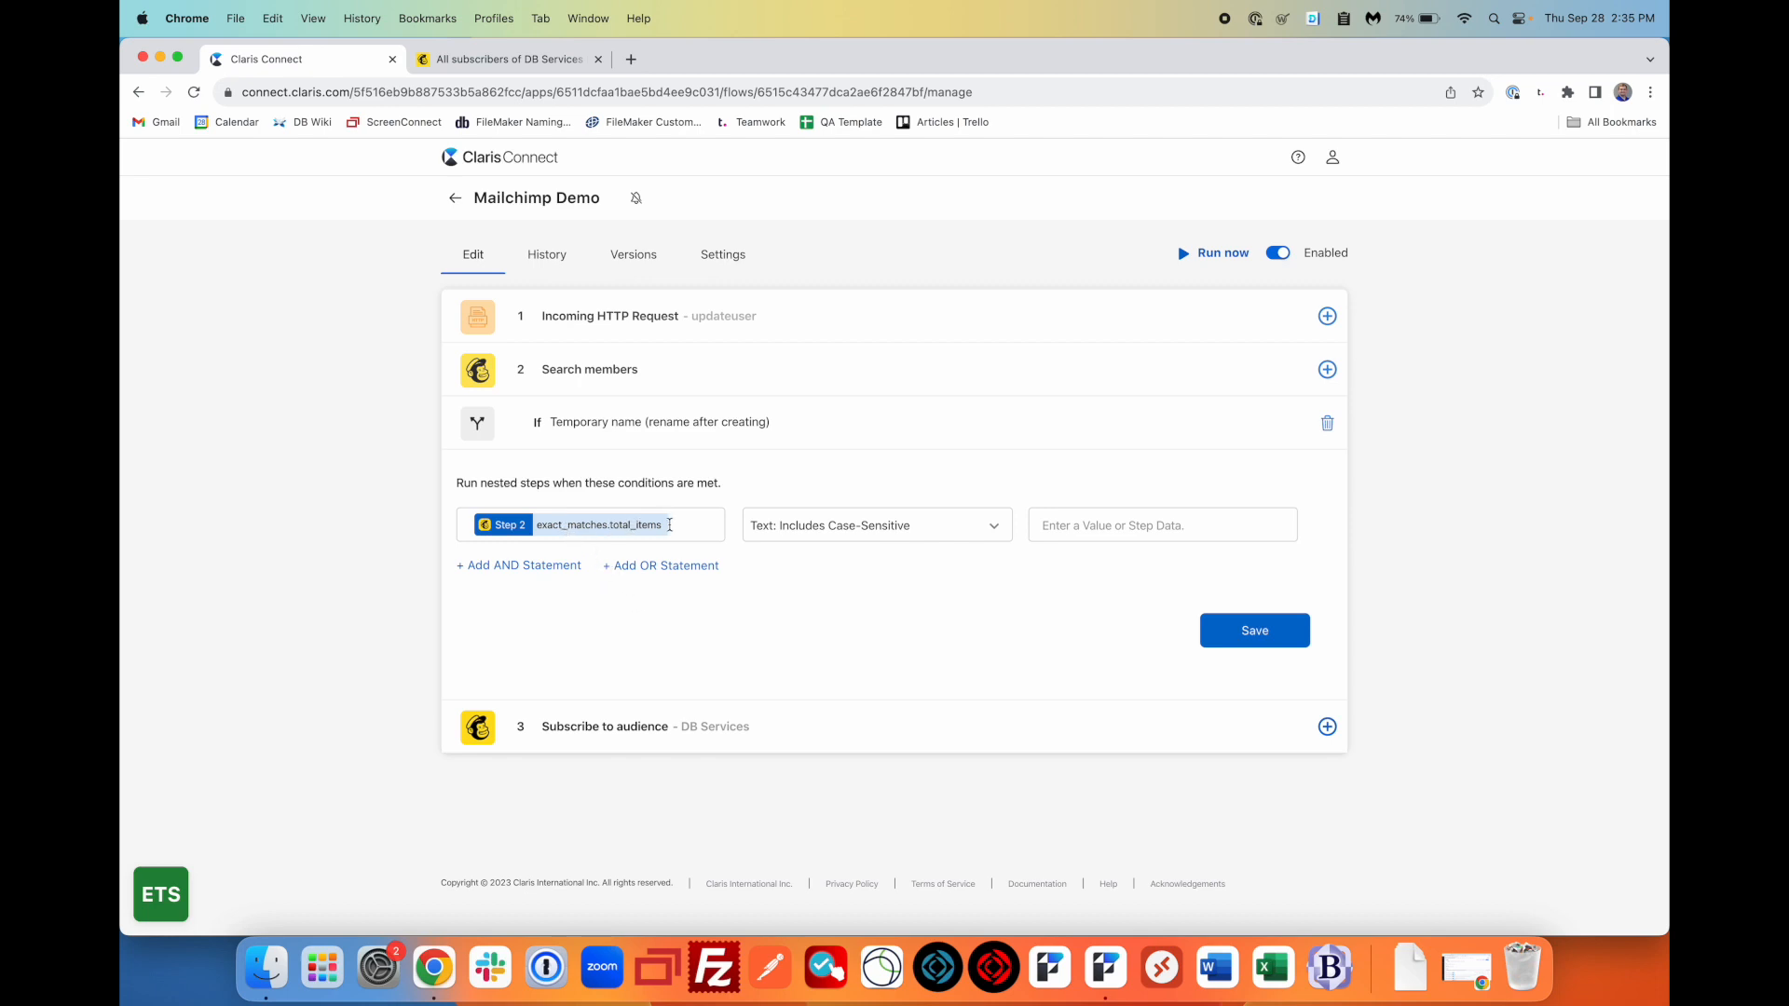
- Set the condition to Number: Greater than 0 and save the If step
left_click(886, 521)
scroll(880, 653, "down", 6)
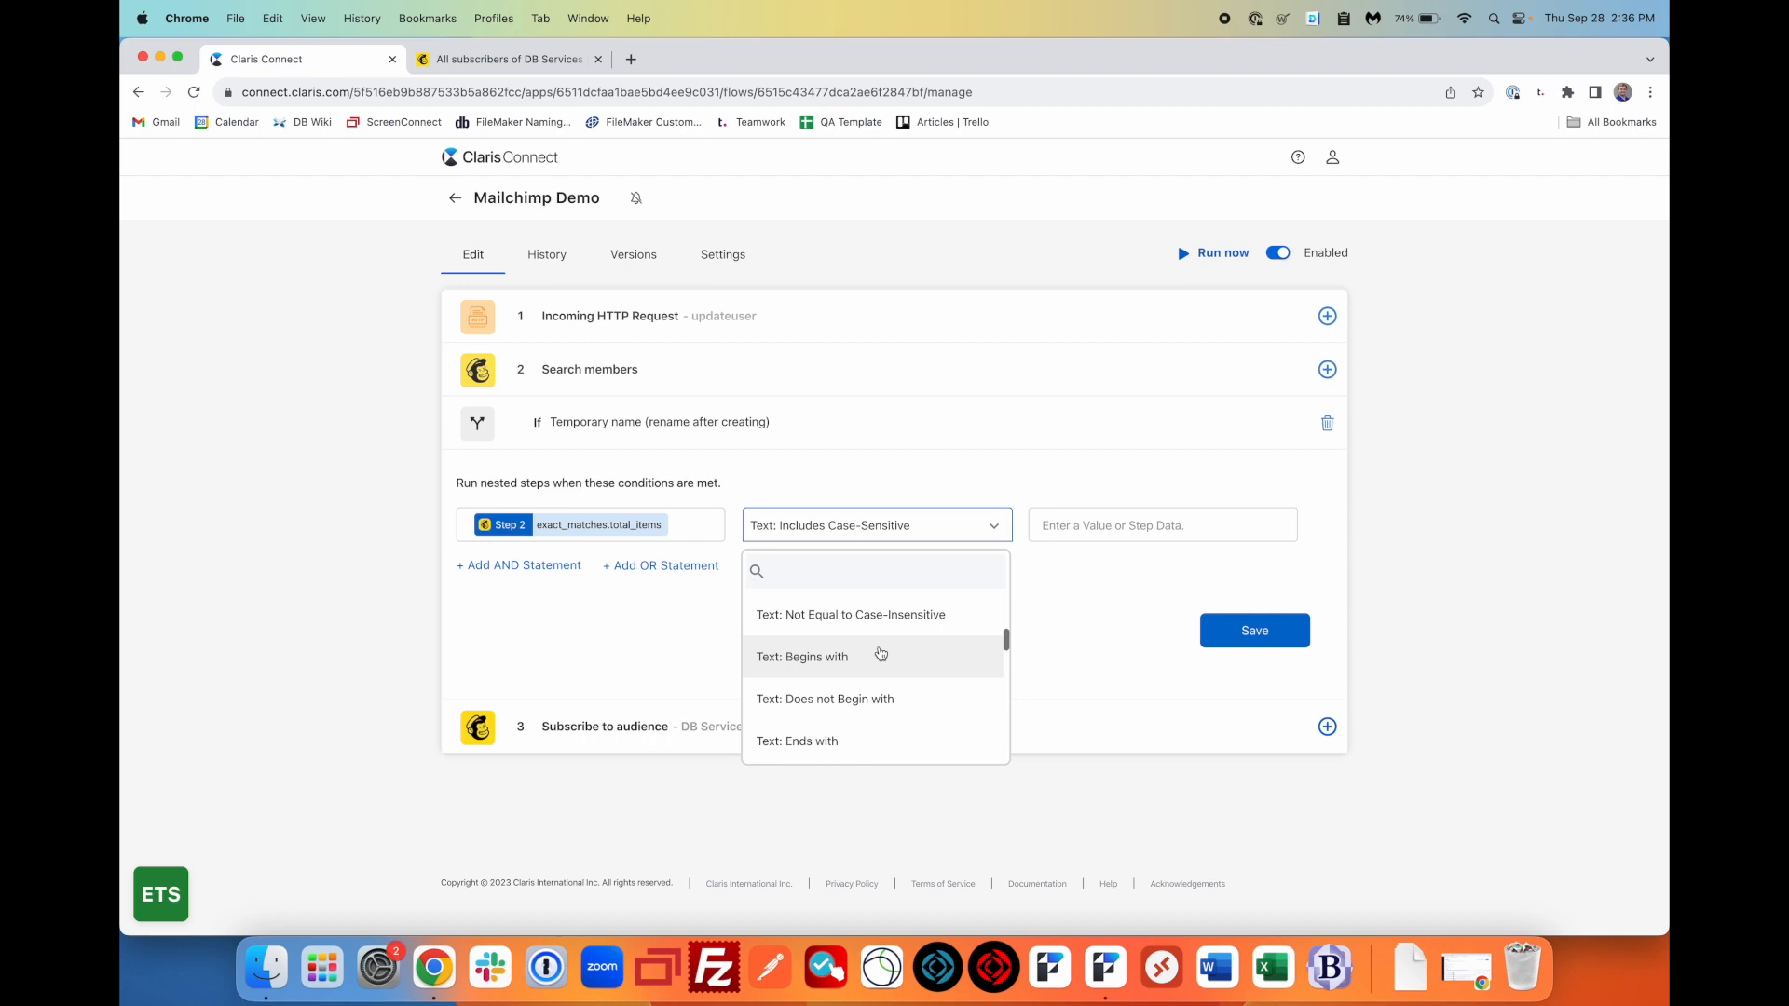
scroll(880, 652, "down", 8)
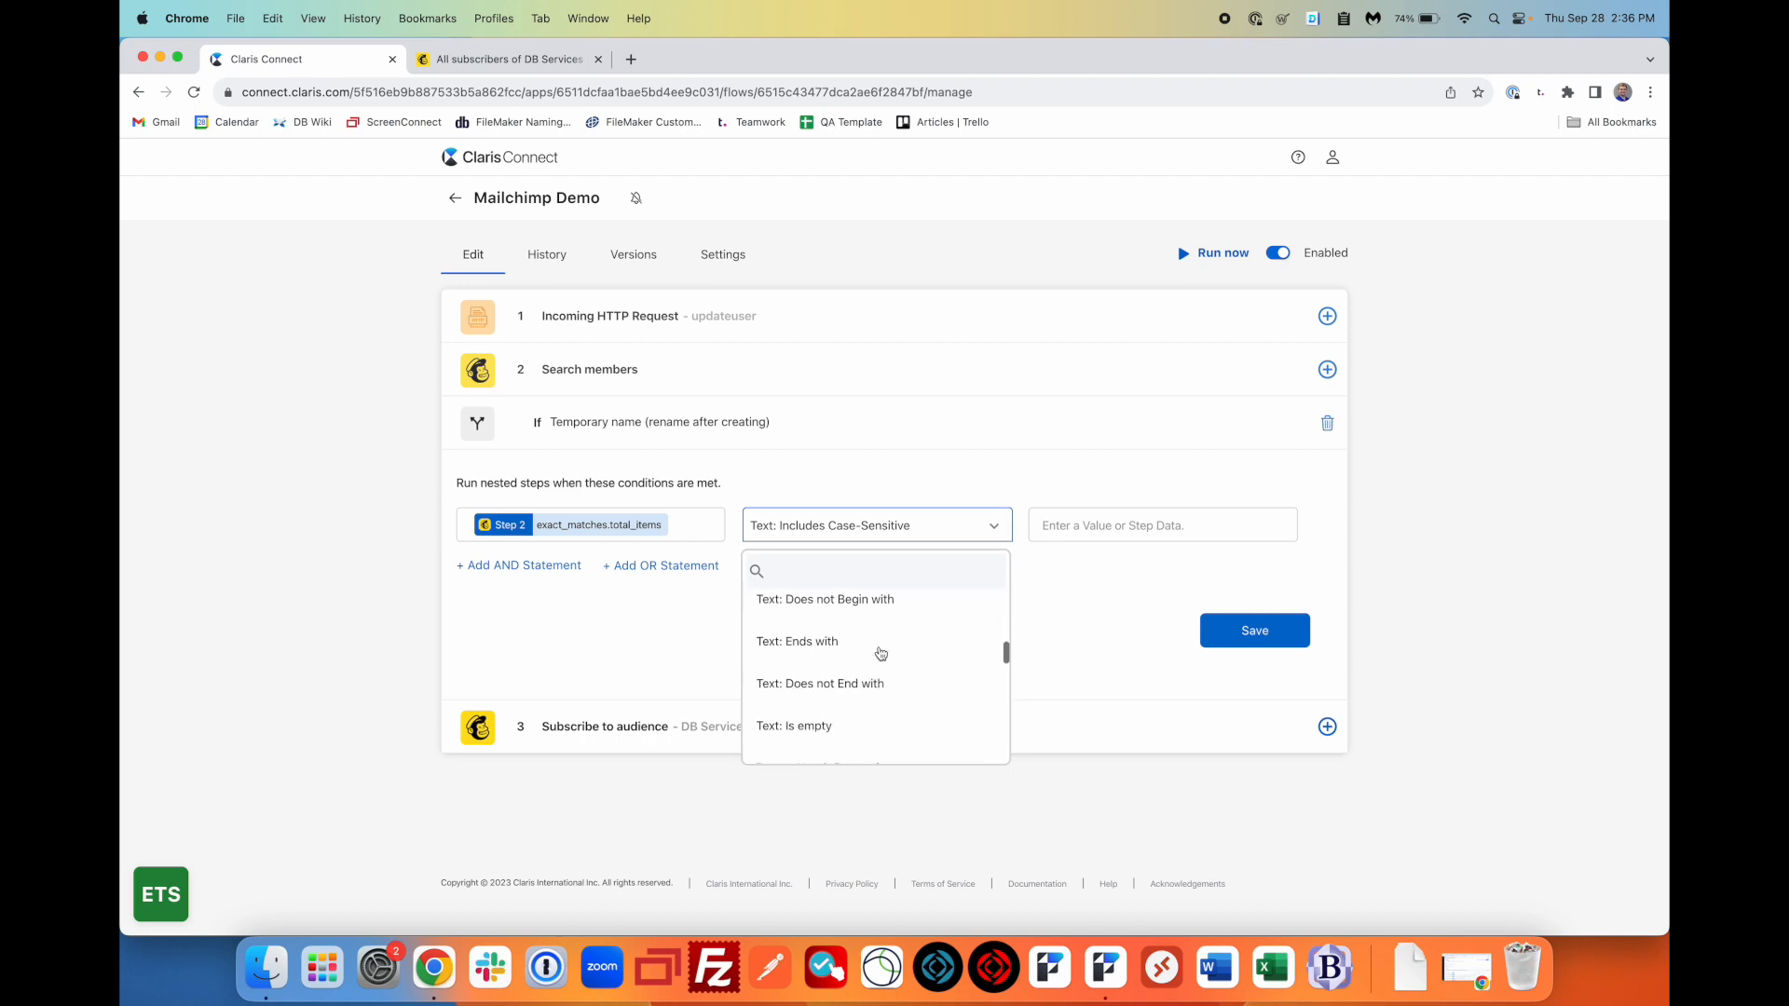
scroll(881, 652, "up", 1)
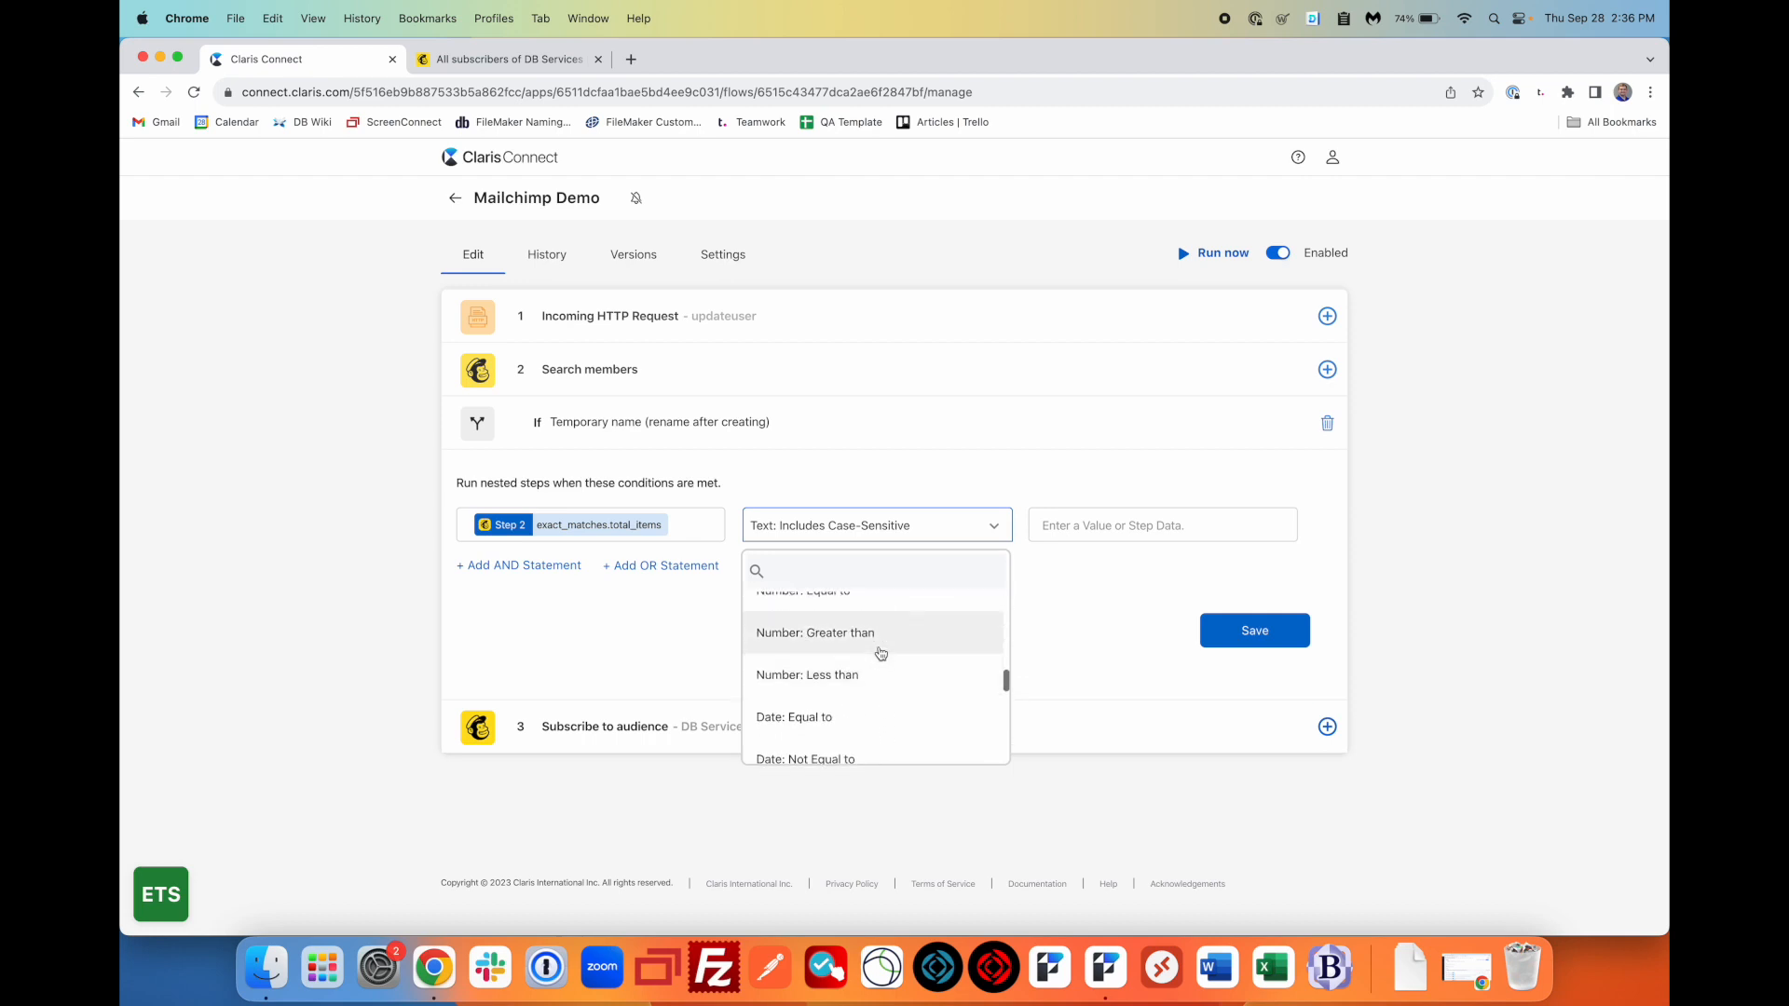
left_click(881, 645)
left_click(1096, 539)
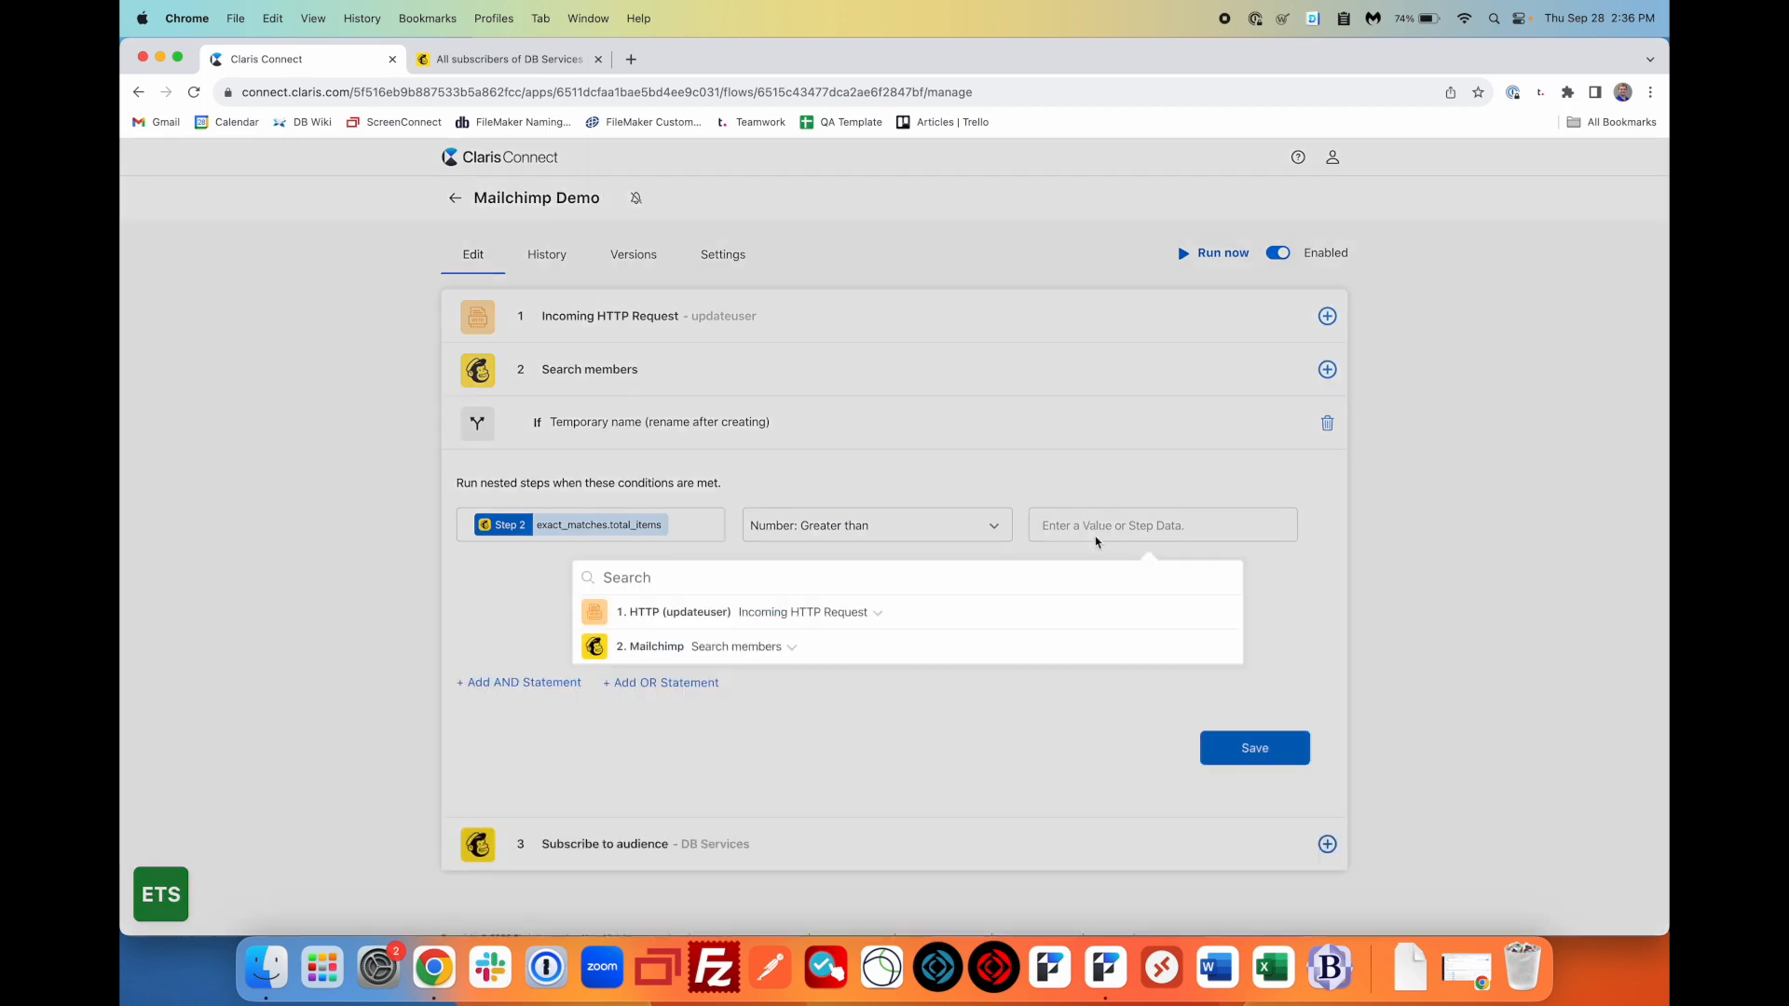
left_click(1099, 518)
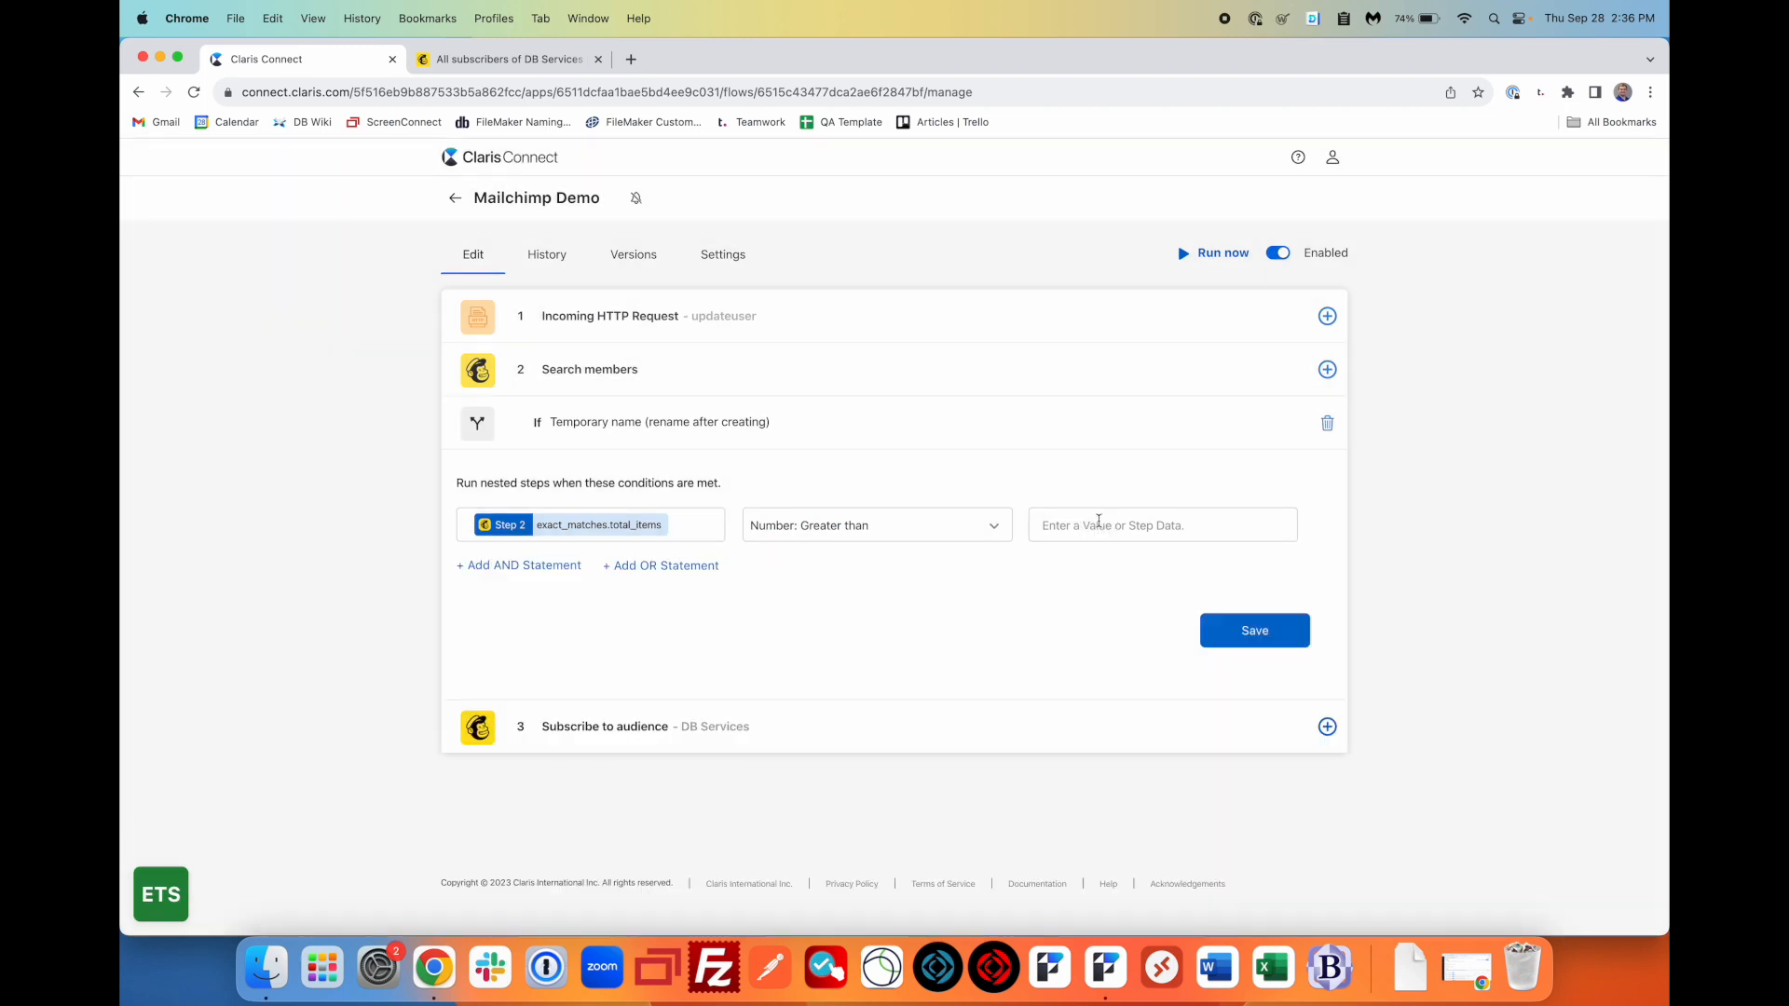
left_click(1099, 521)
type("0")
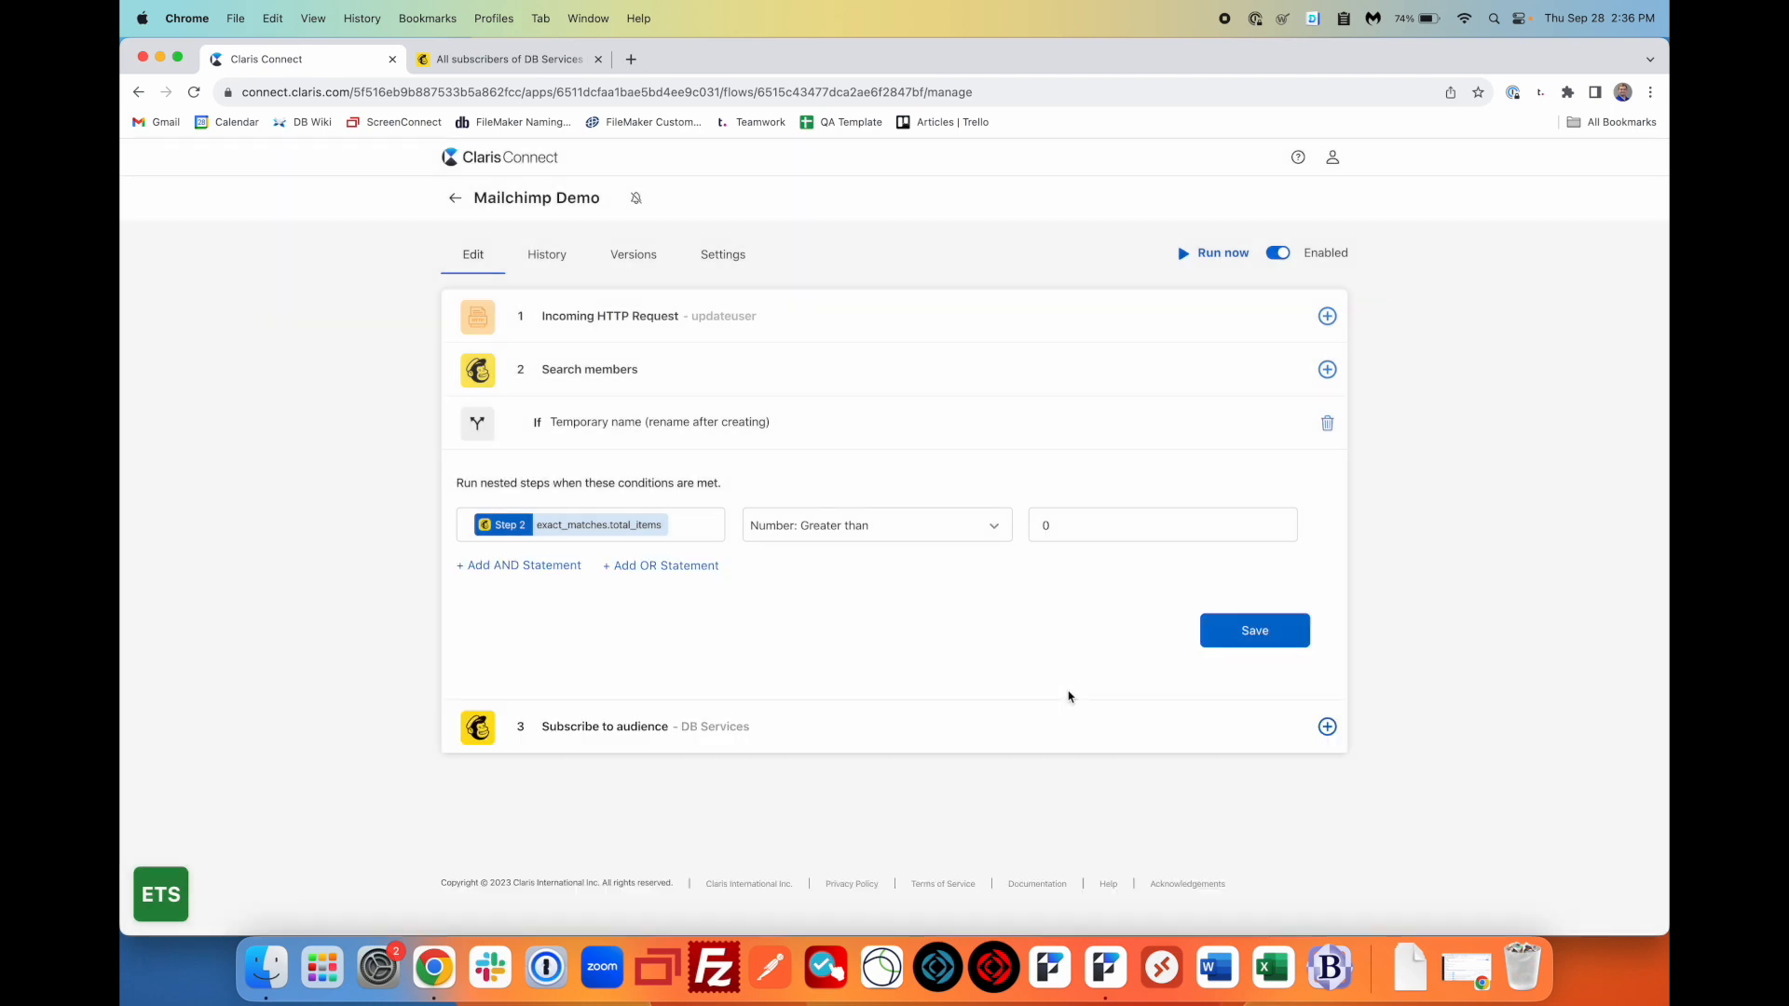
left_click(1071, 697)
left_click(1284, 628)
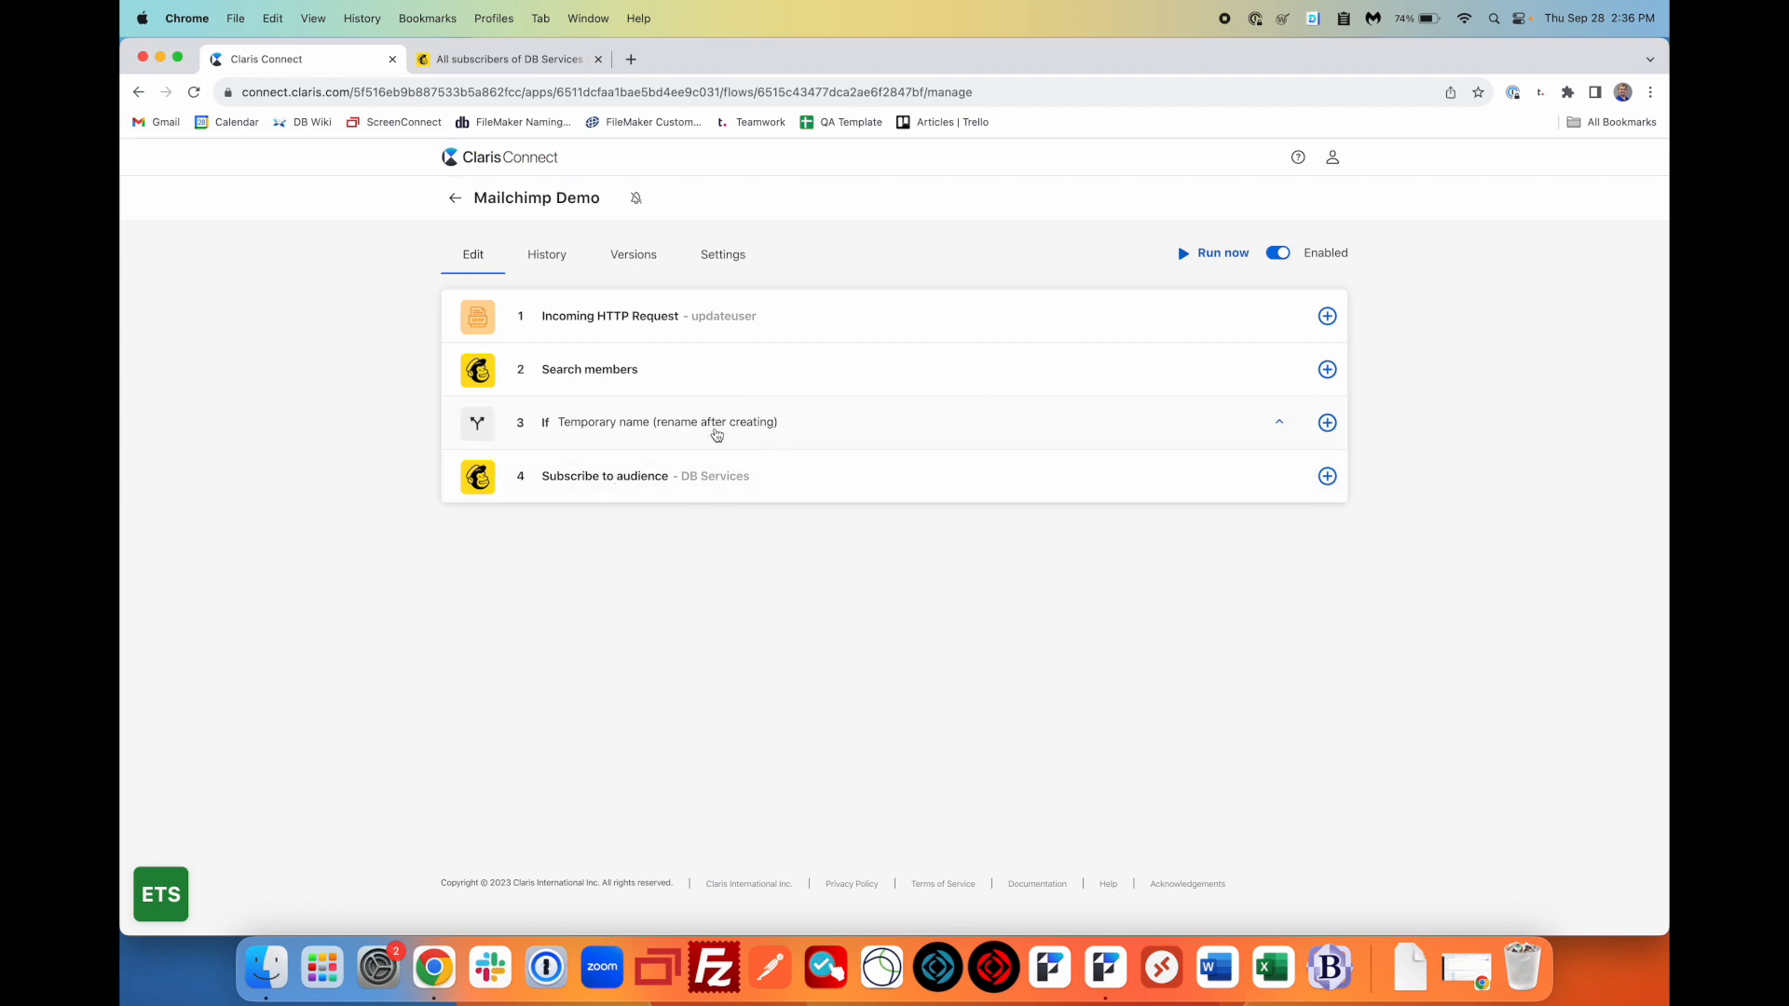
- Add Mailchimp Update audience member under 'Execute Action when condition is true', choosing the Mailchimp account
left_click(1327, 422)
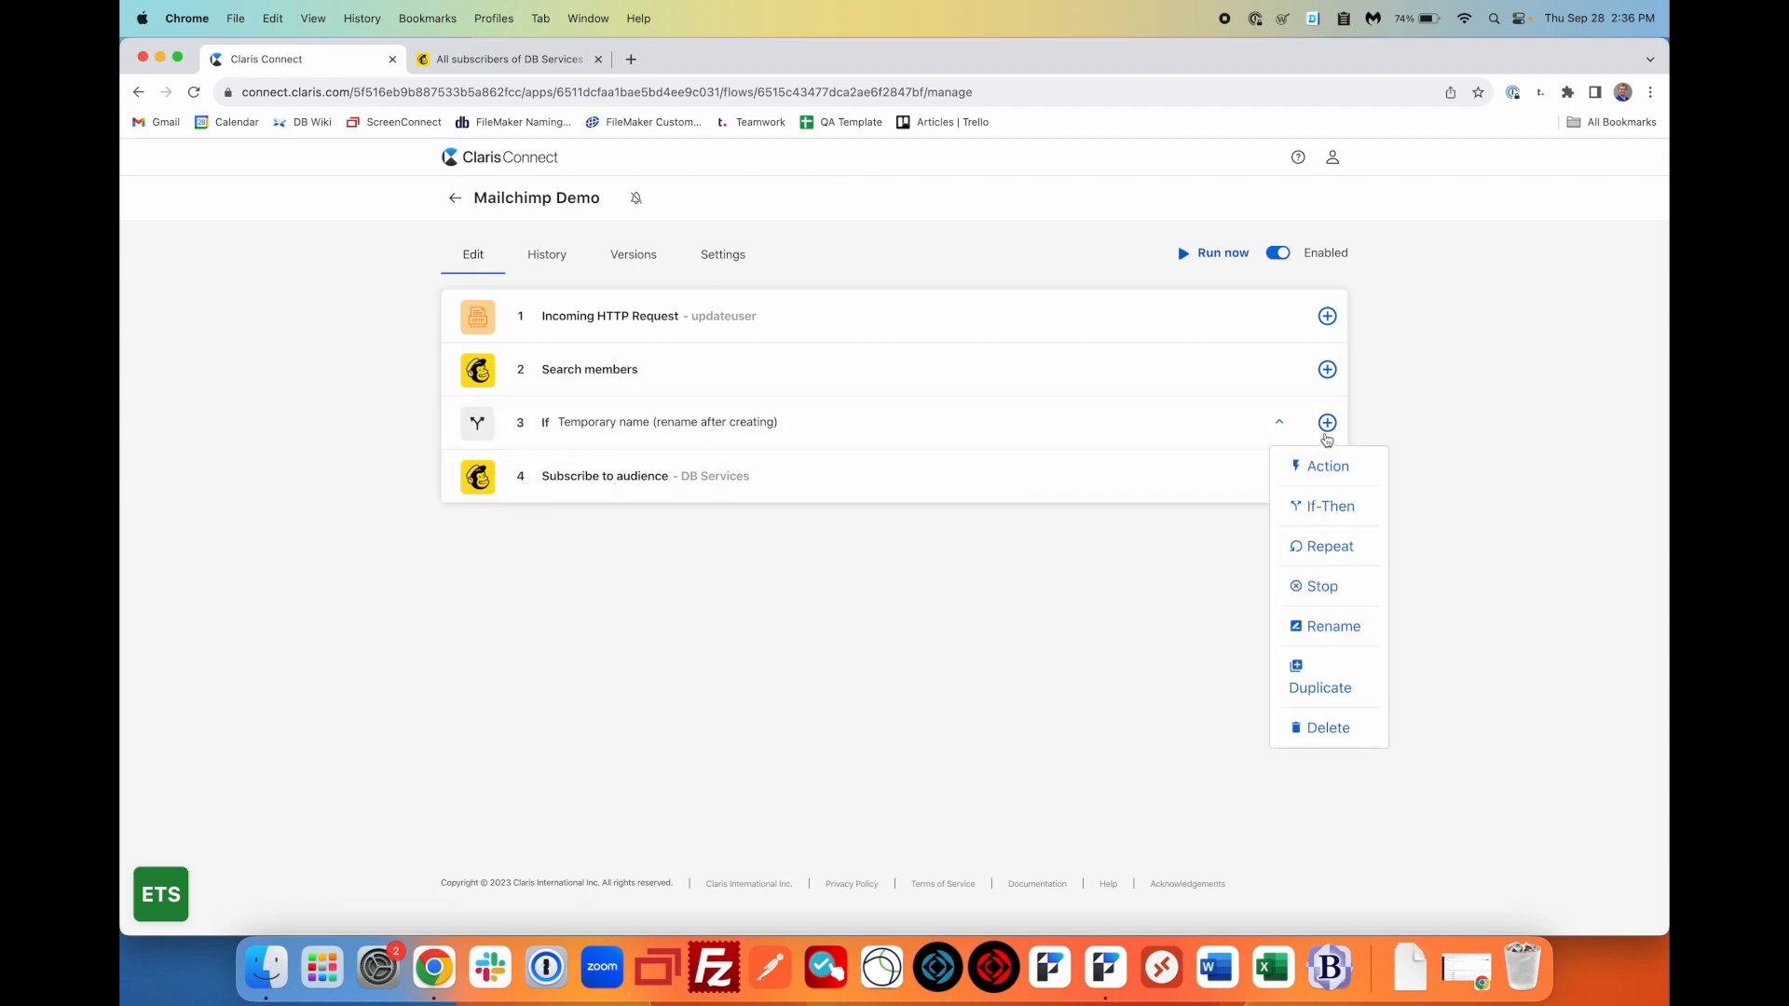
left_click(1339, 479)
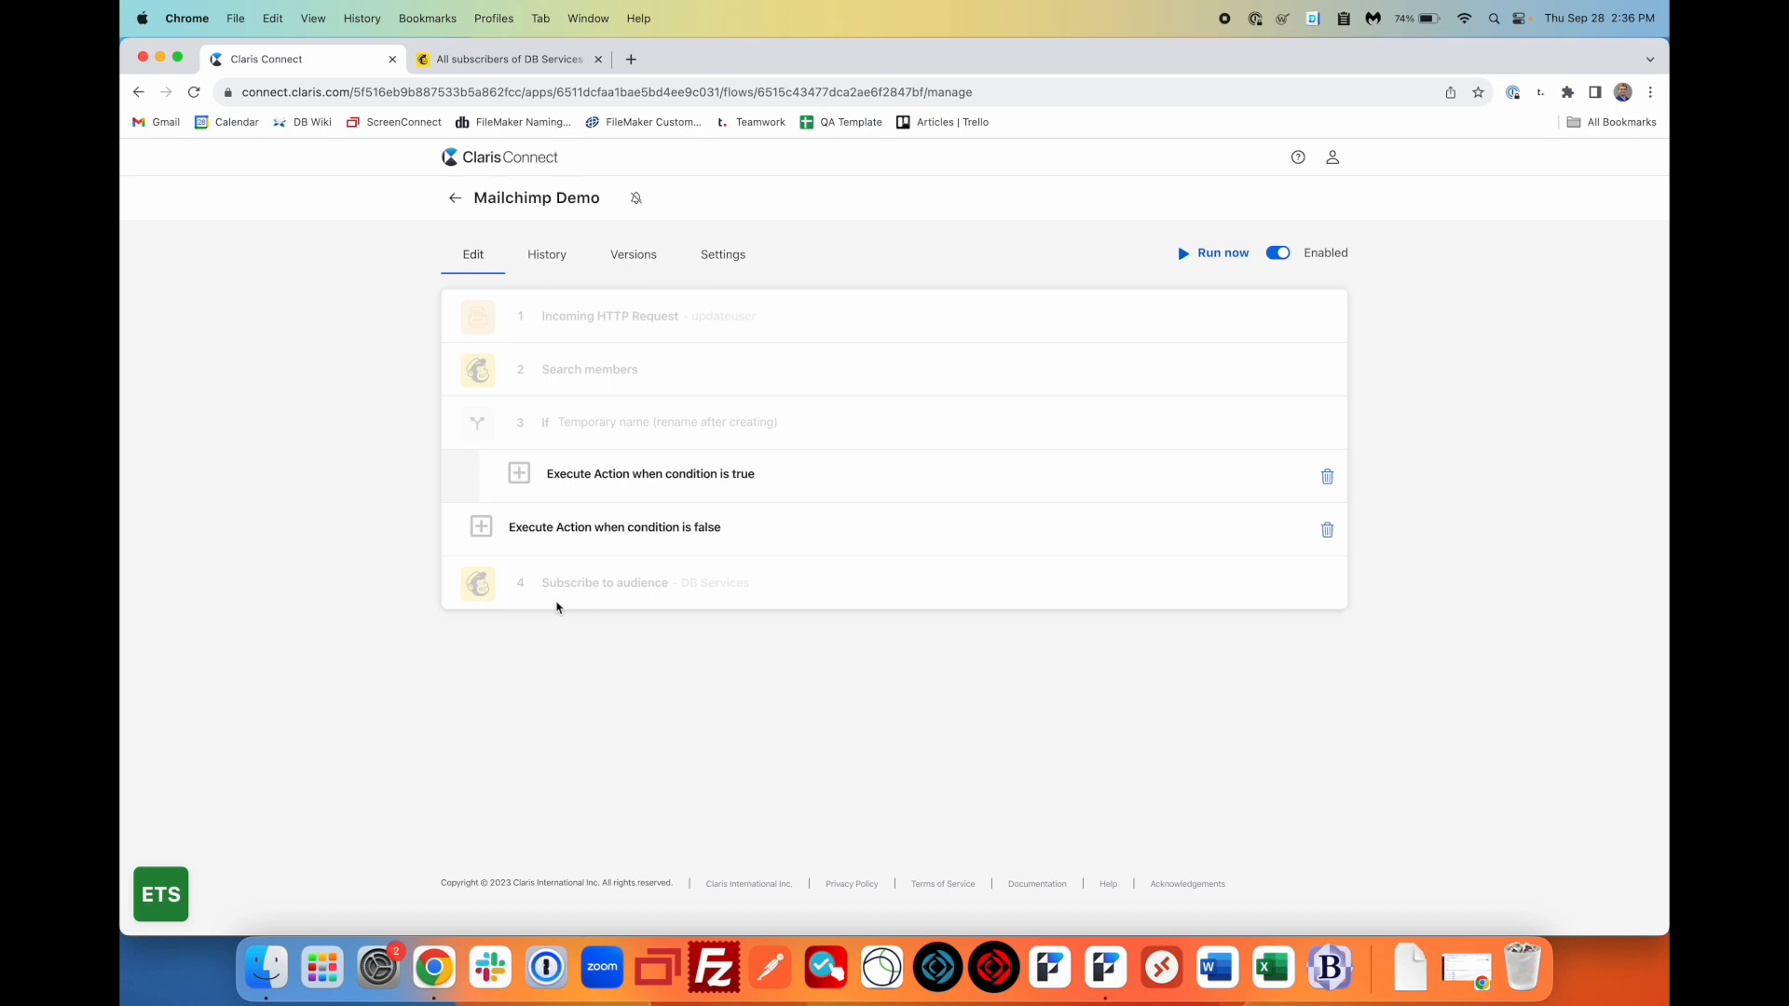
left_click(560, 478)
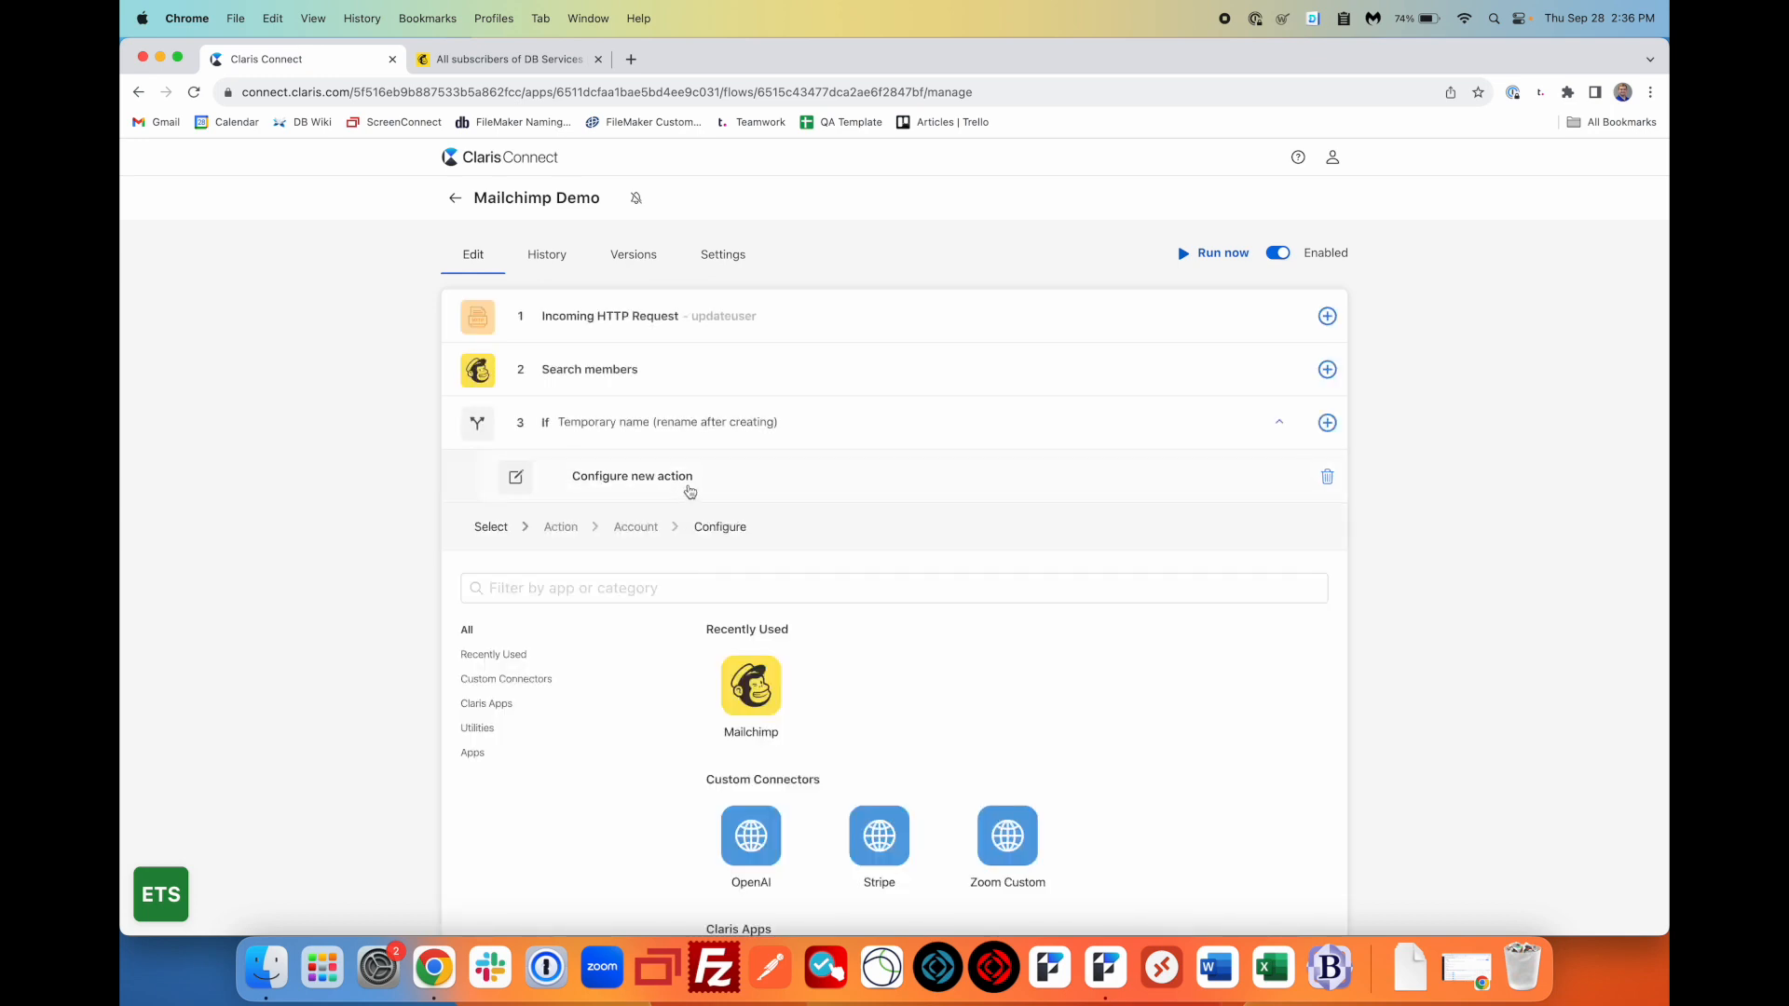
left_click(760, 701)
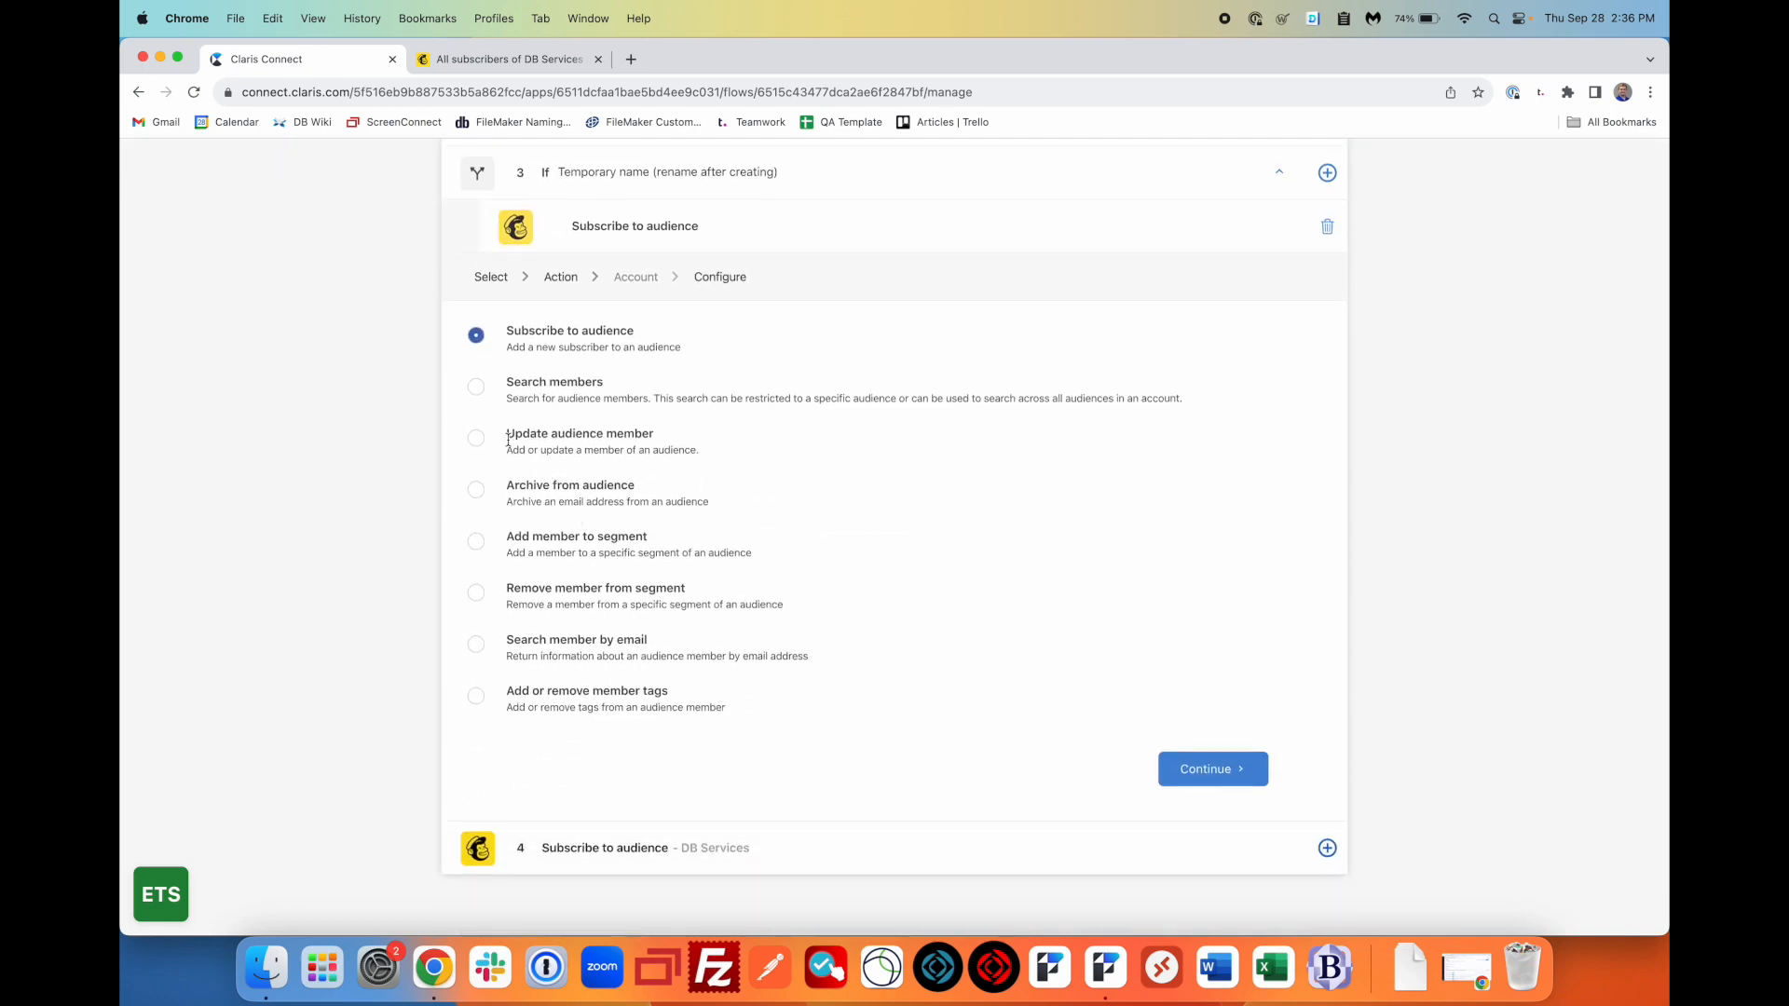
left_click(477, 447)
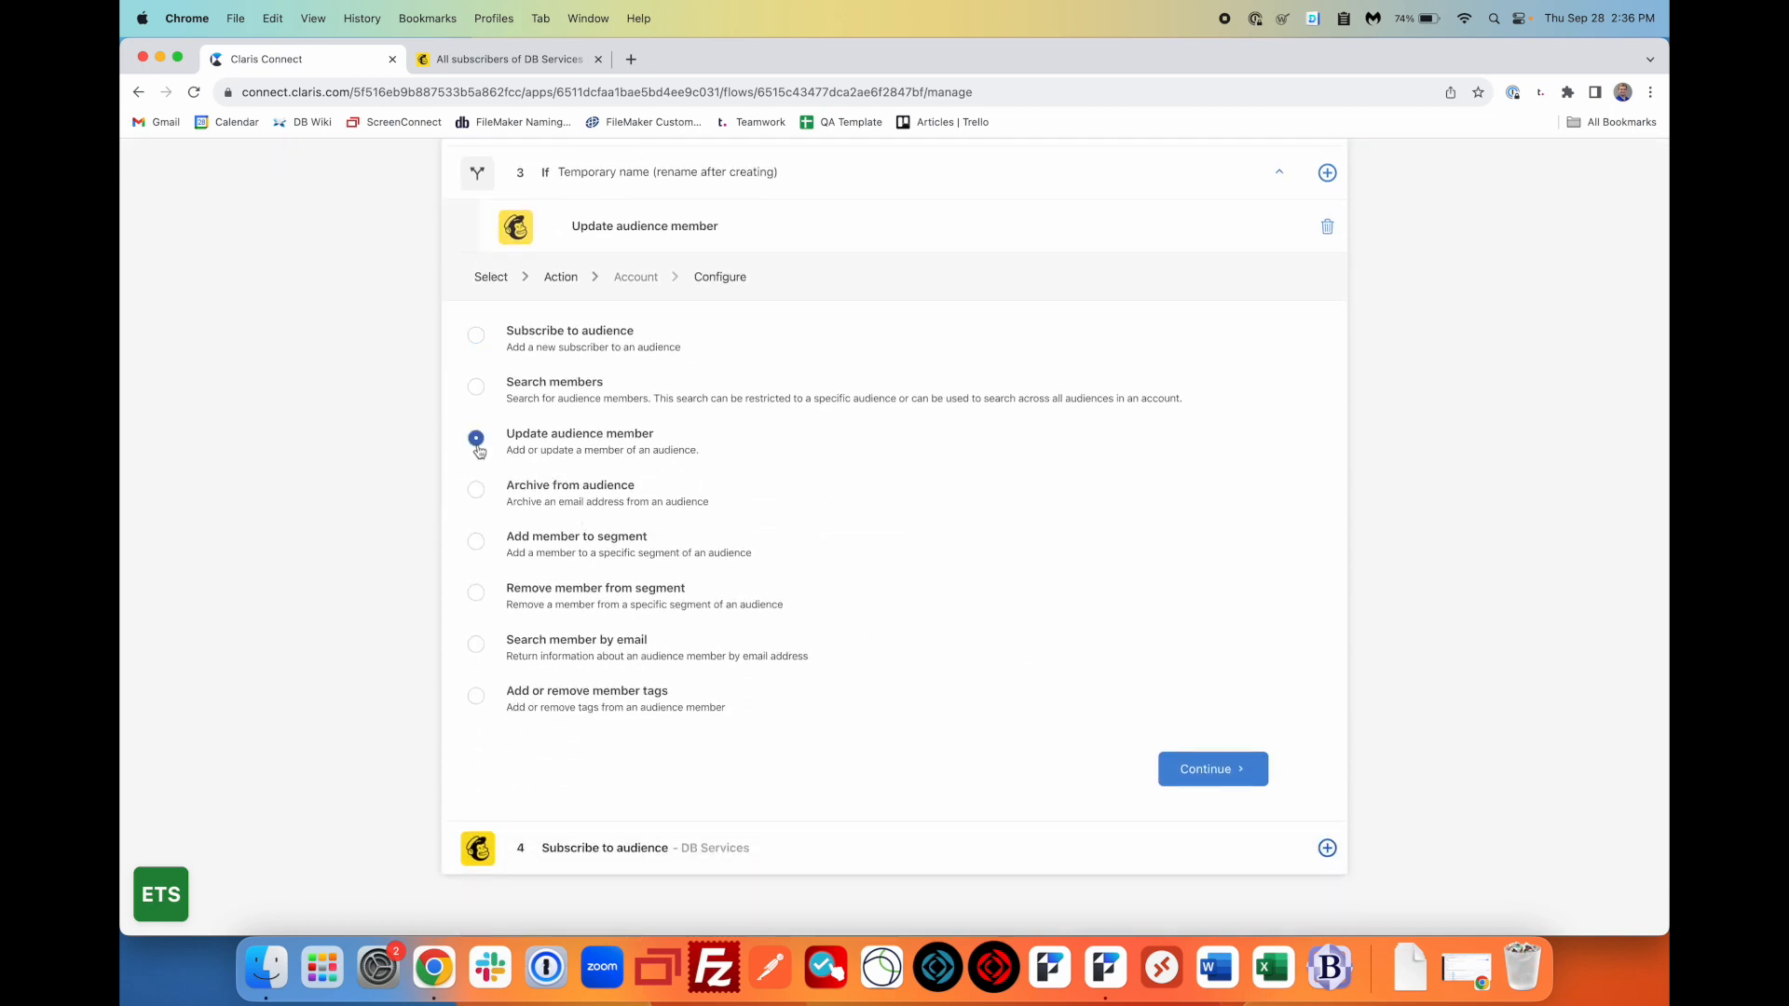
left_click(1200, 773)
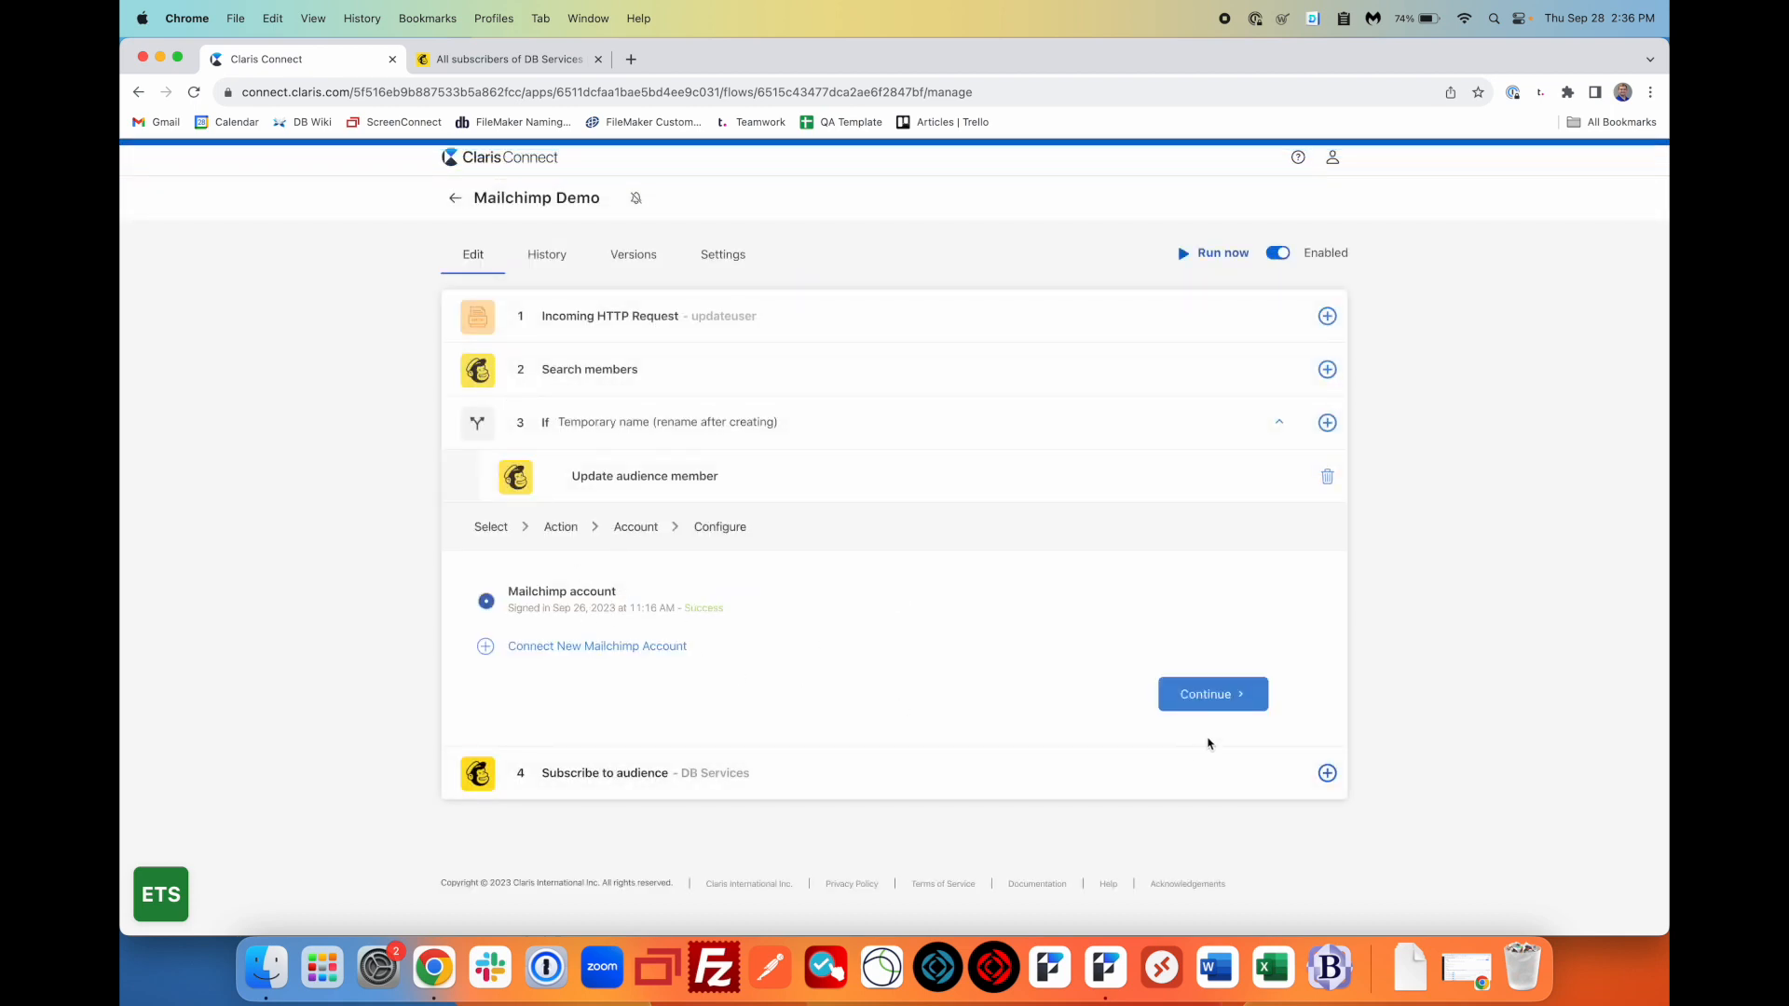
left_click(1204, 691)
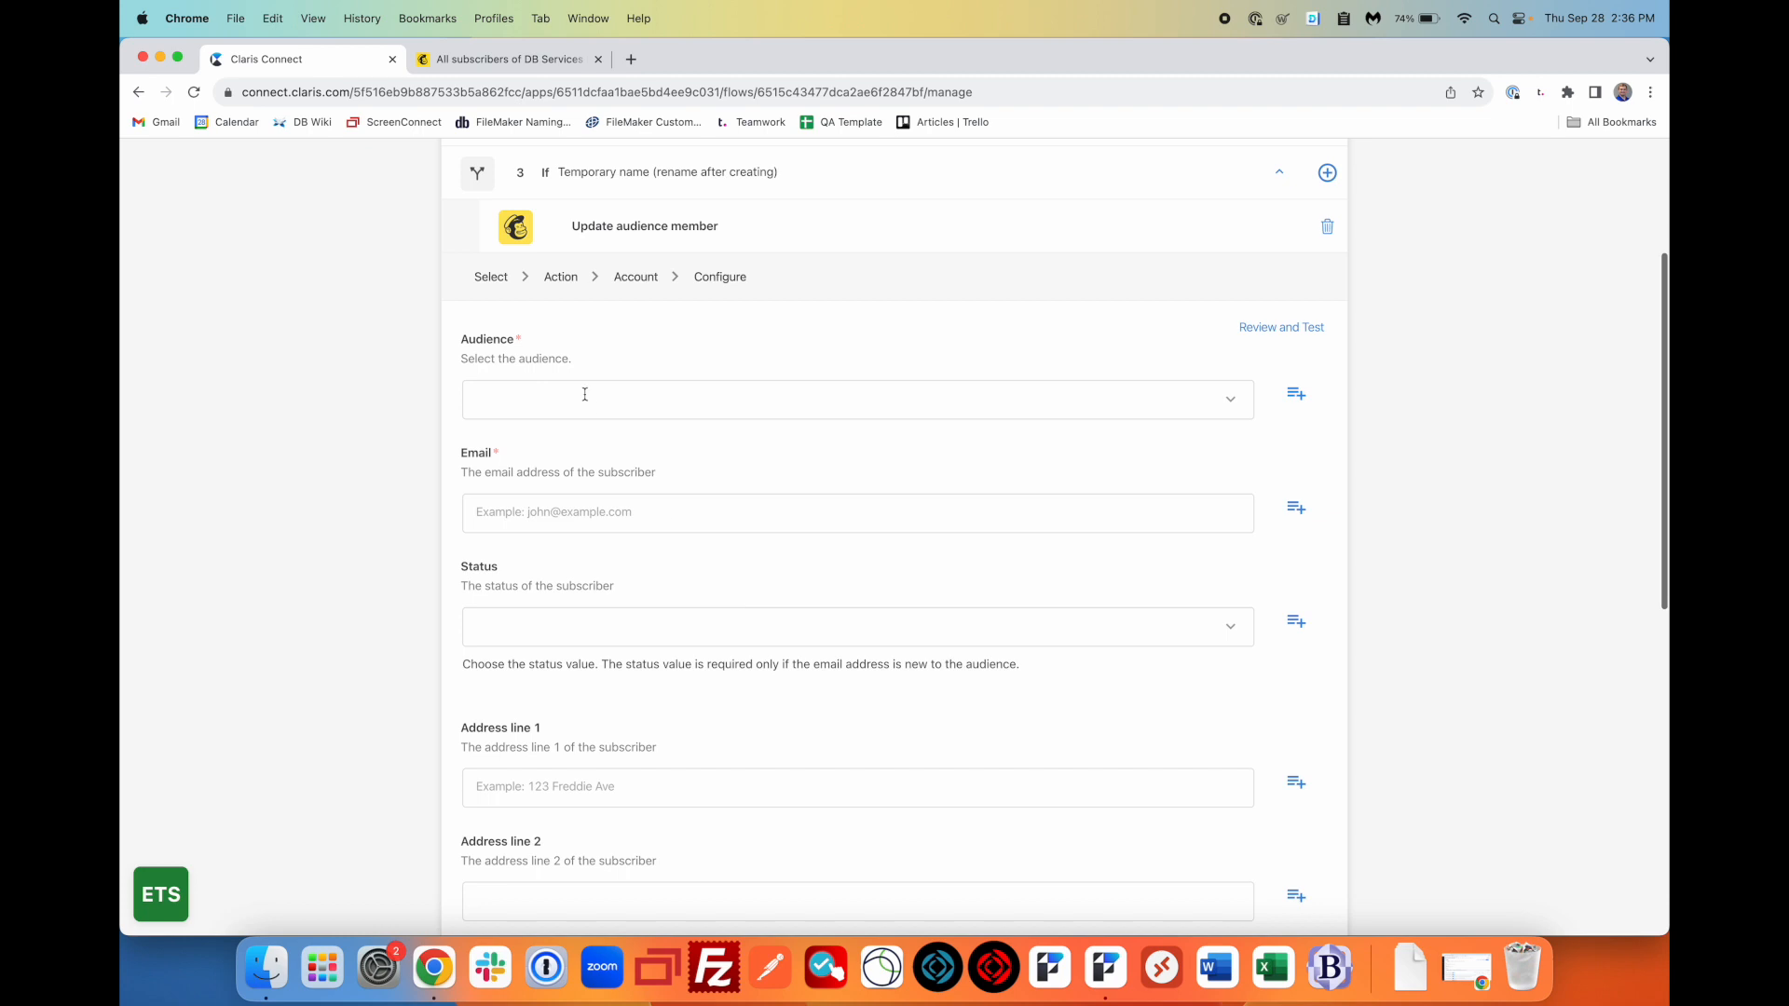
- Target the DB Services audience and map Email to Step 1's body.information.email
left_click(720, 397)
left_click(643, 502)
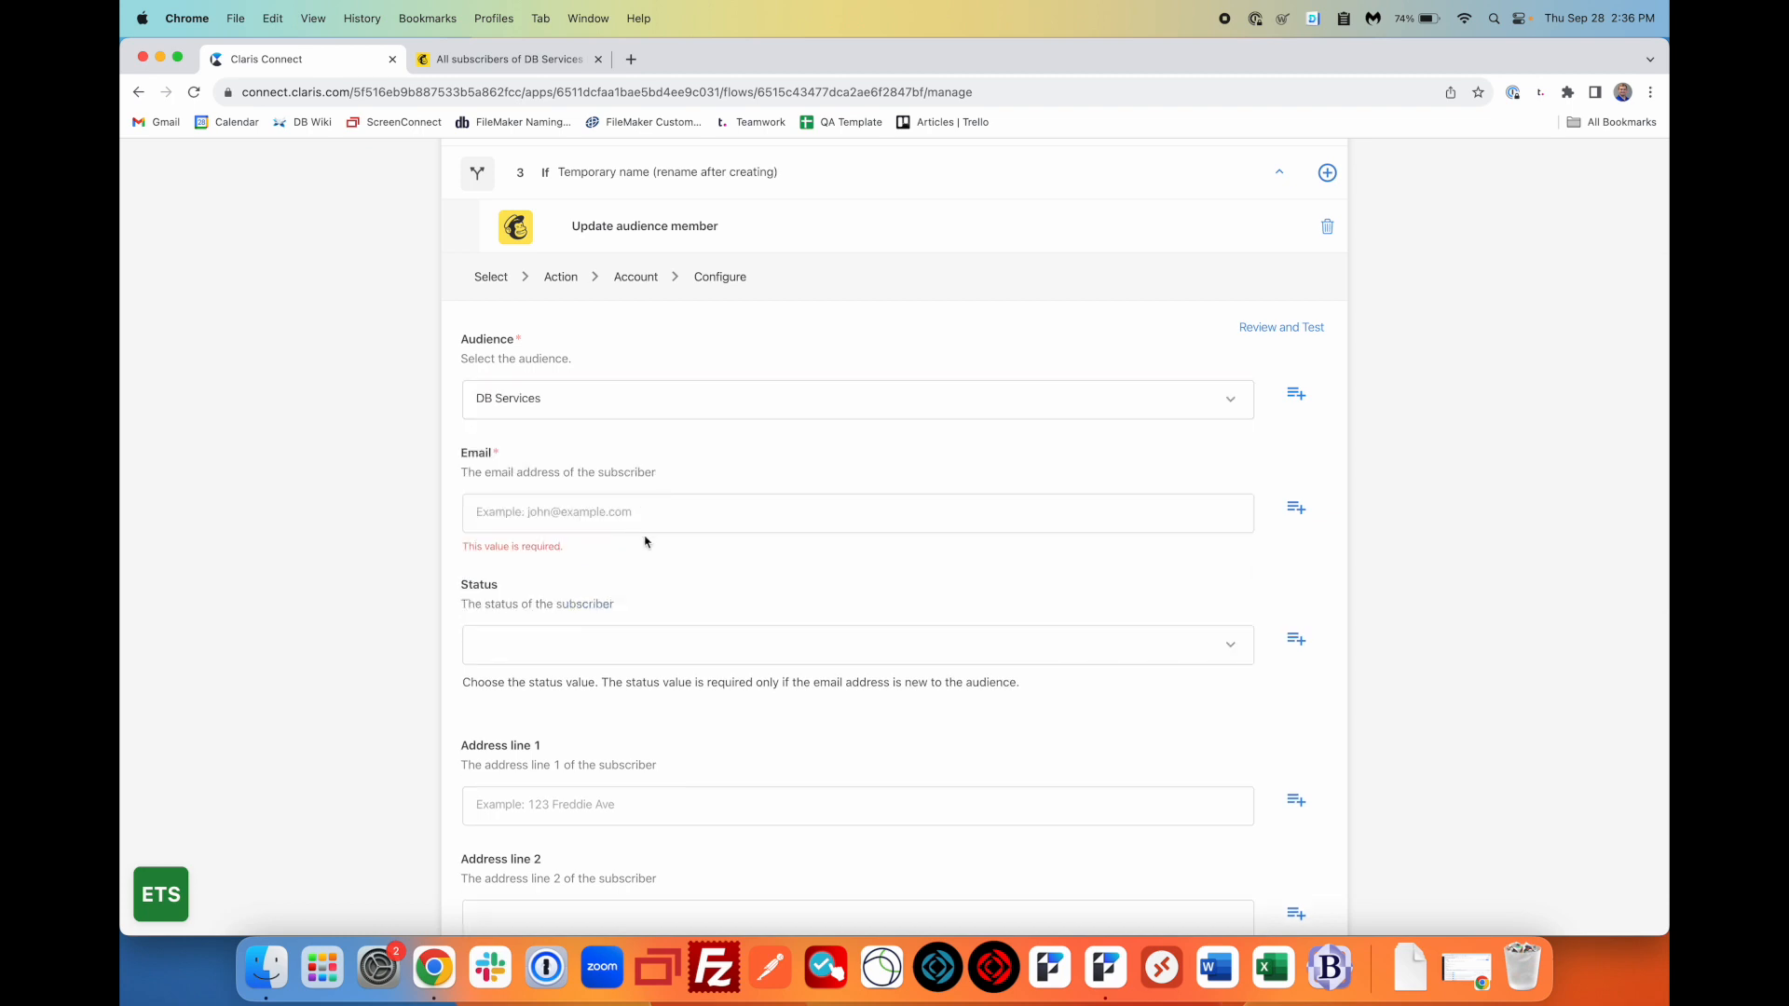
left_click(1296, 507)
scroll(691, 495, "down", 3)
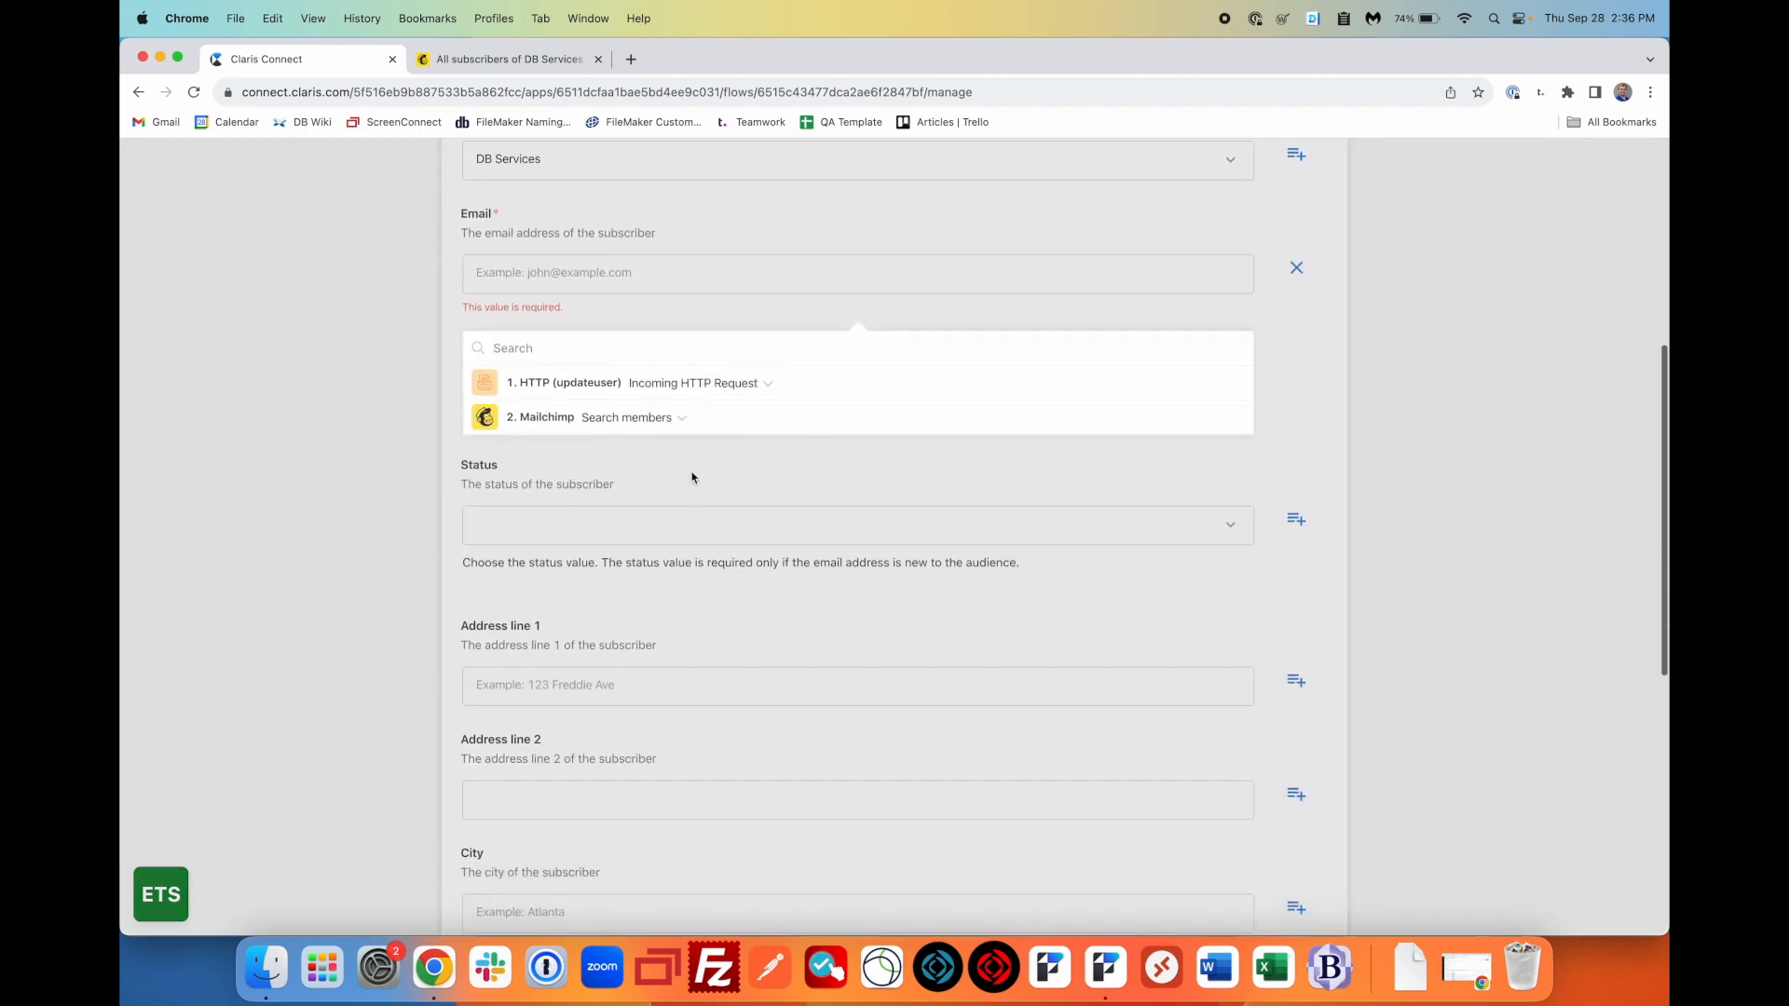
left_click(669, 429)
scroll(667, 560, "down", 10)
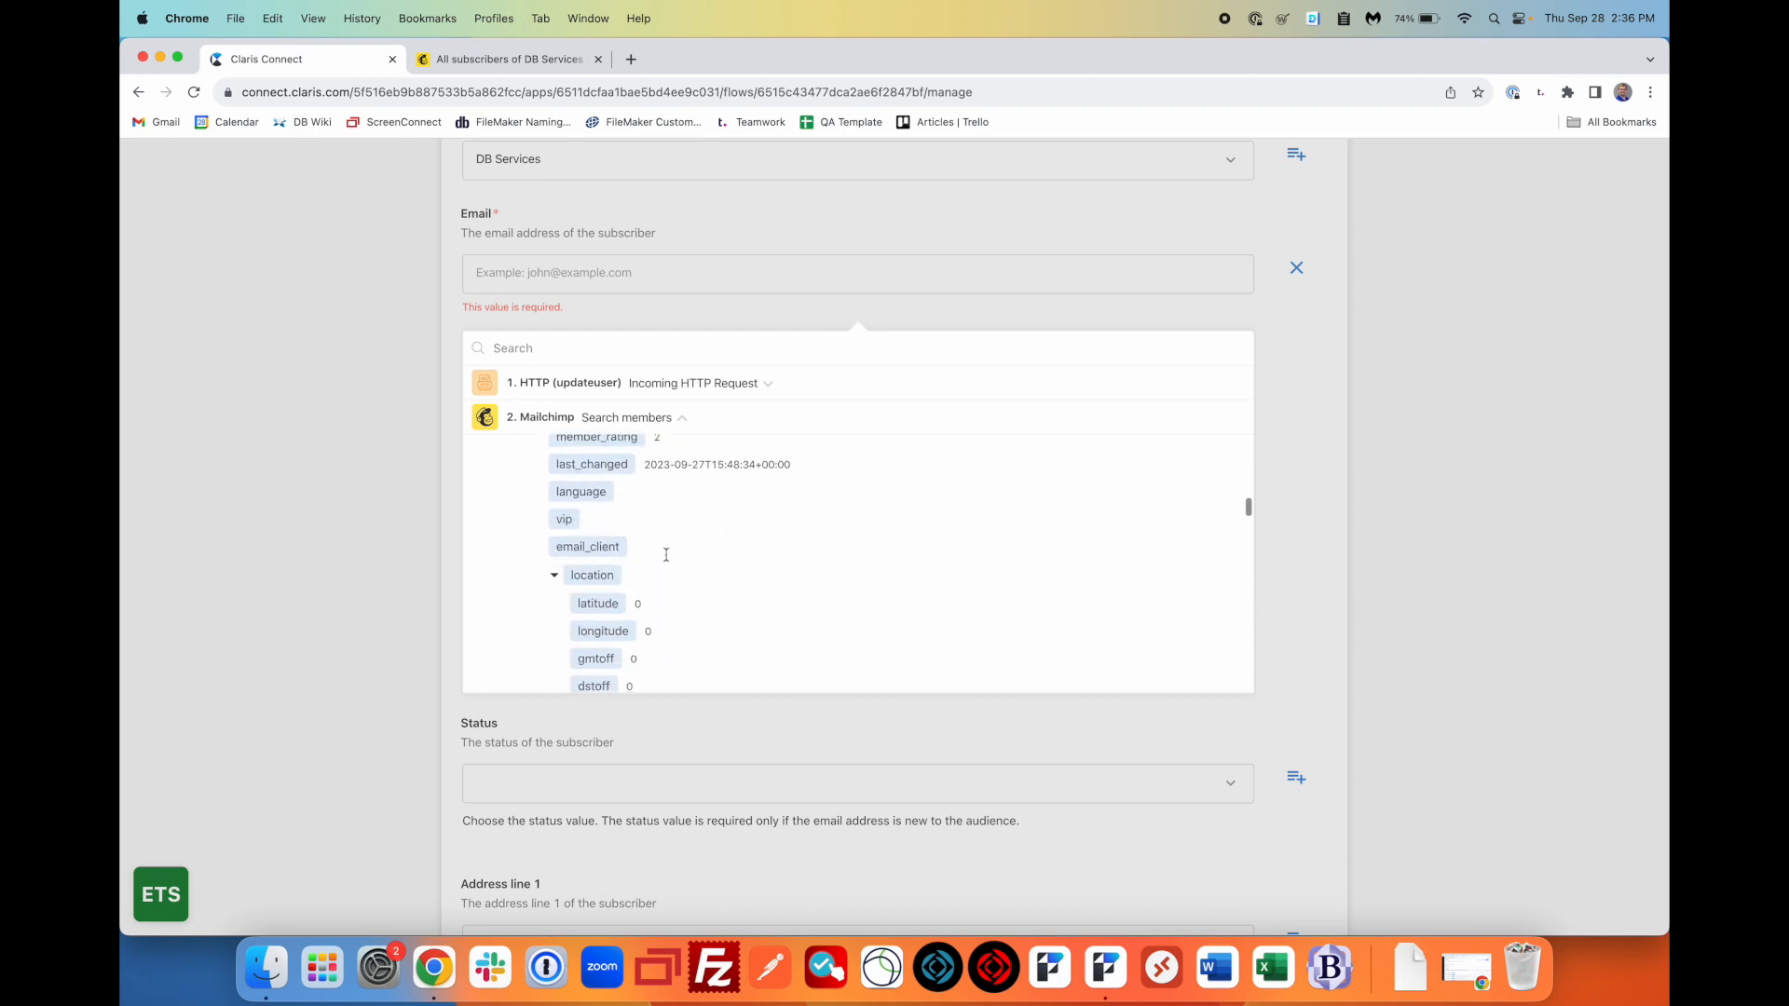
scroll(667, 560, "down", 10)
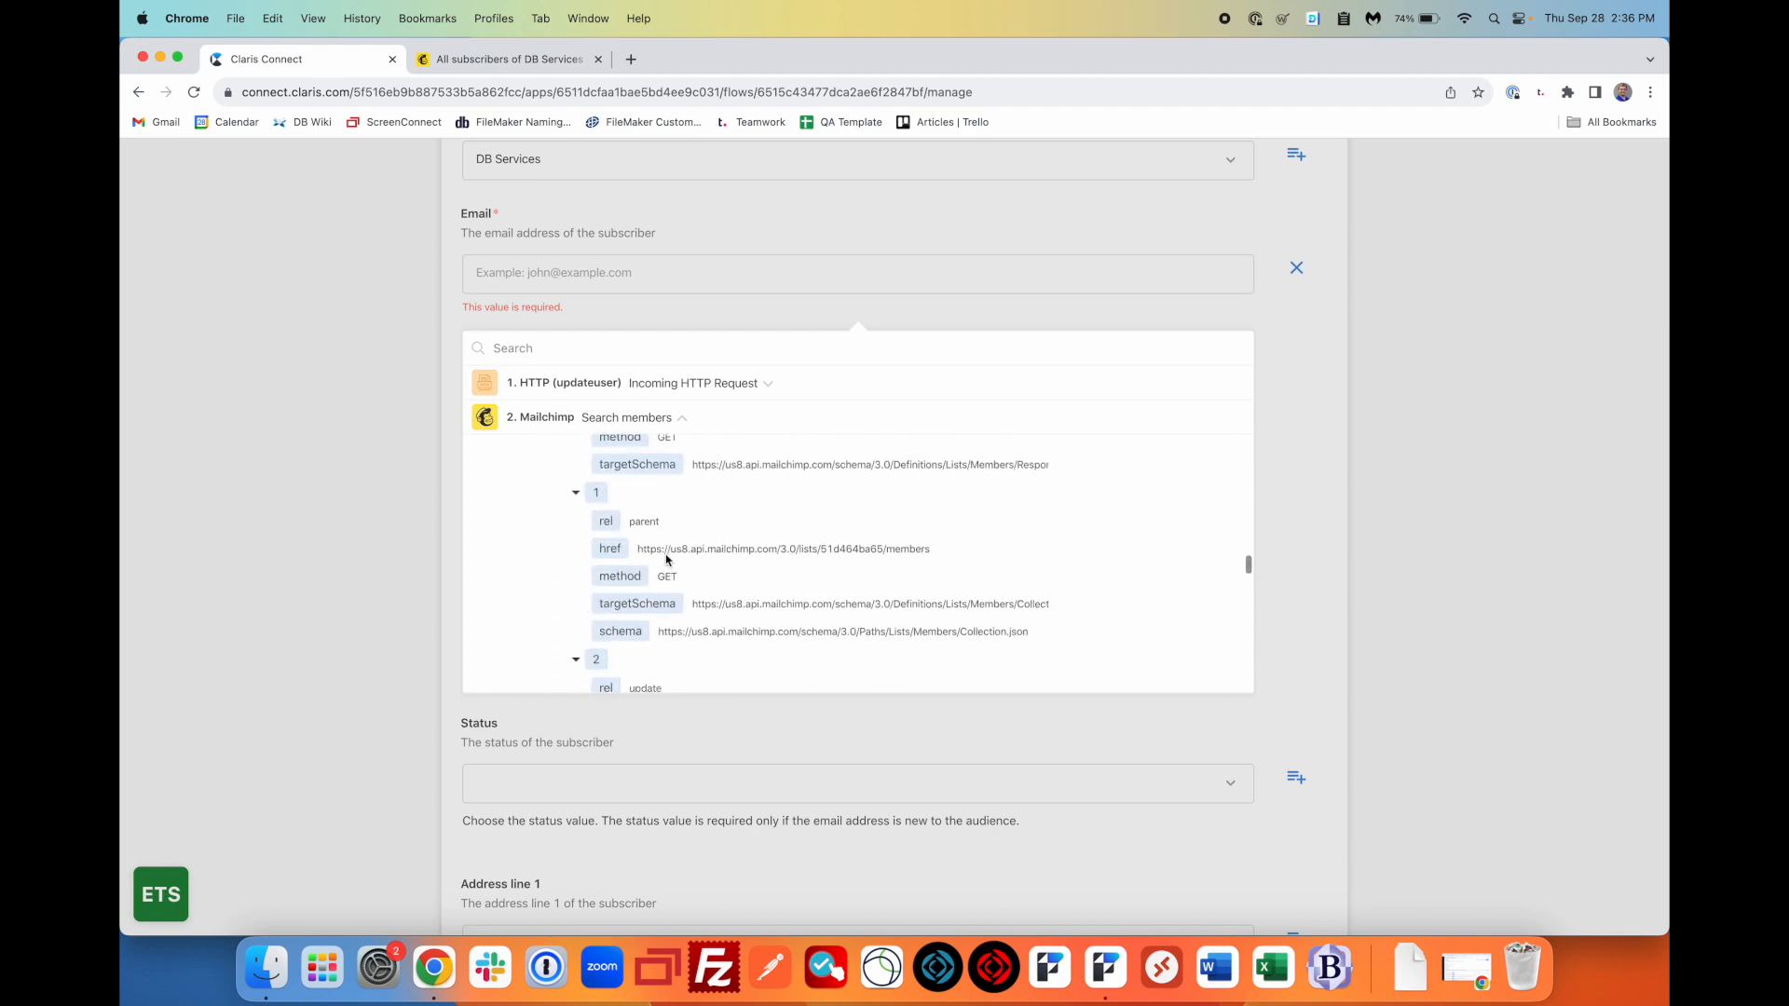
scroll(667, 560, "down", 6)
scroll(667, 560, "up", 3)
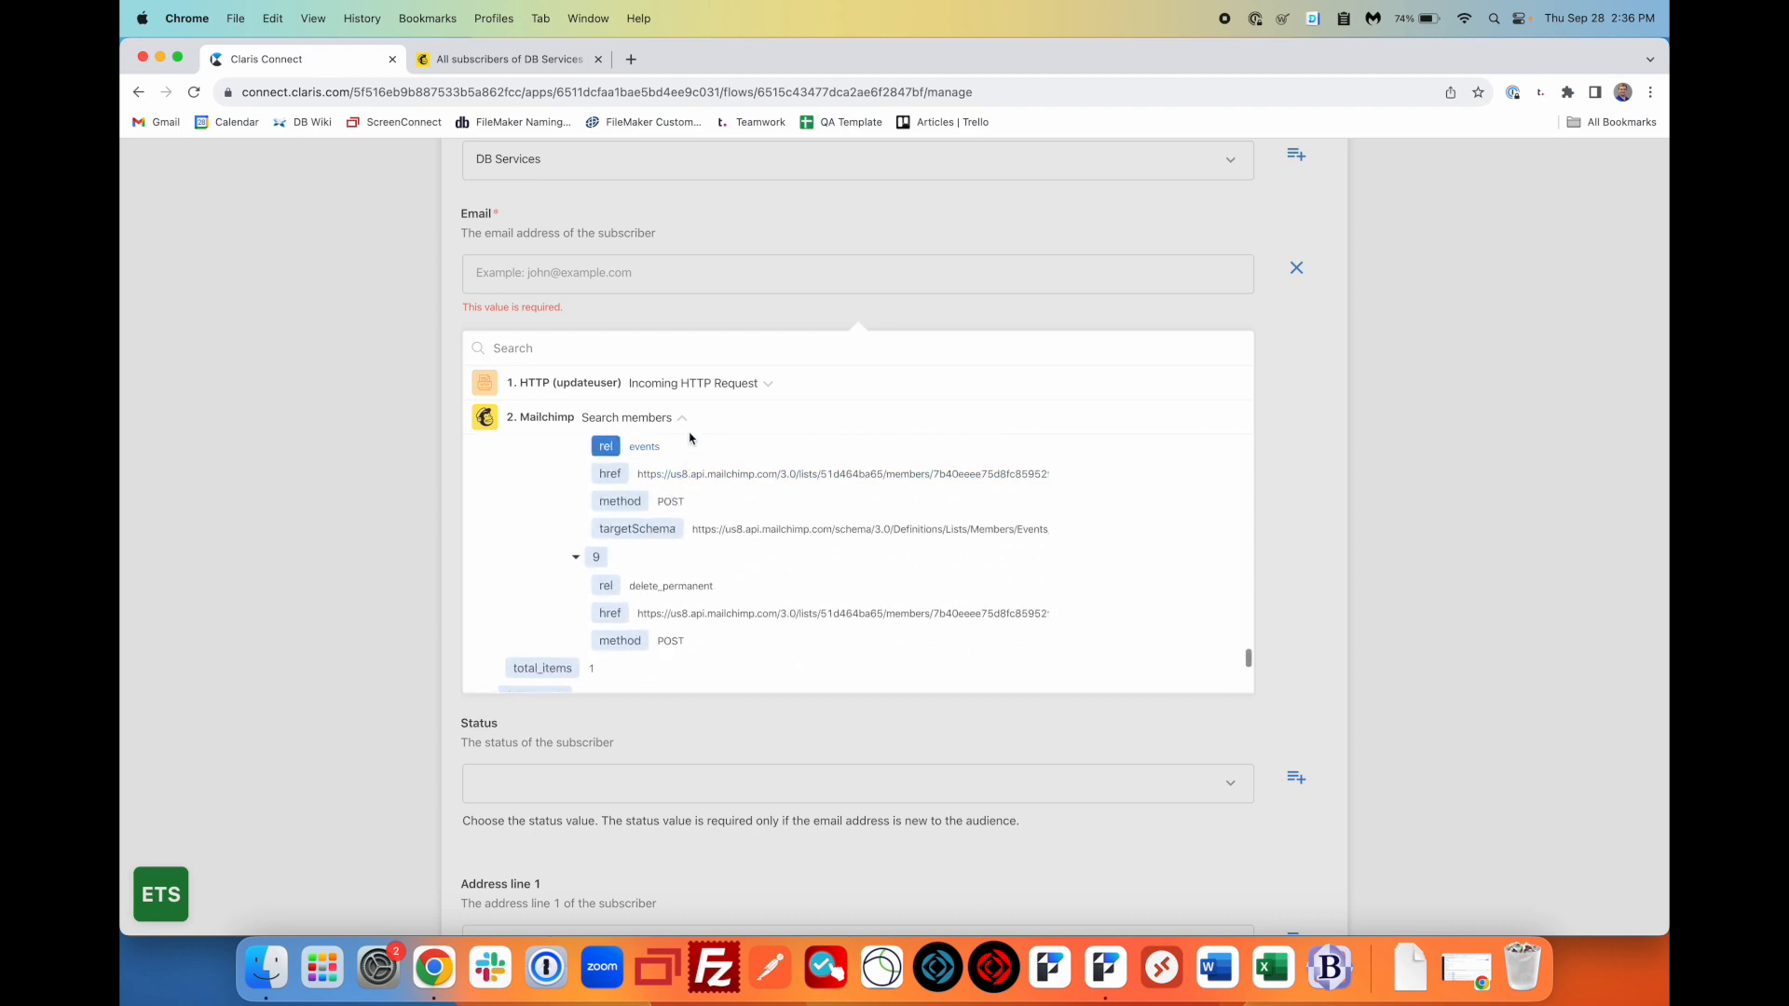
left_click(709, 413)
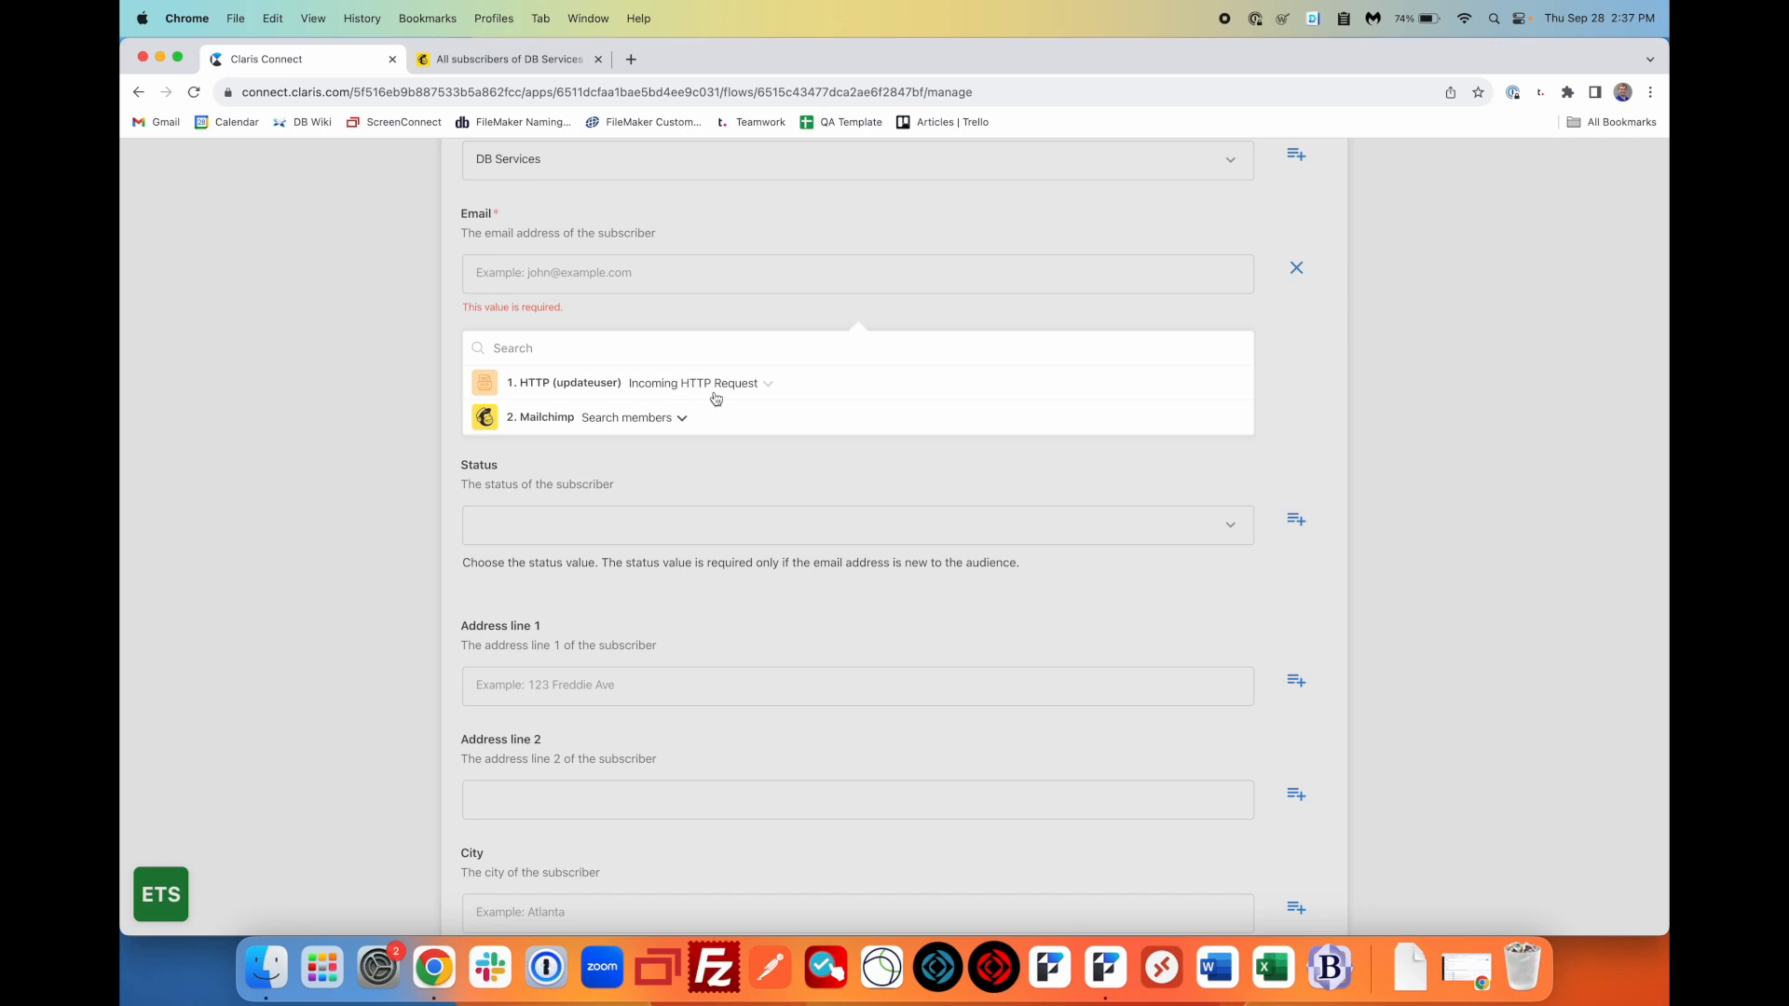
left_click(787, 388)
scroll(662, 511, "down", 10)
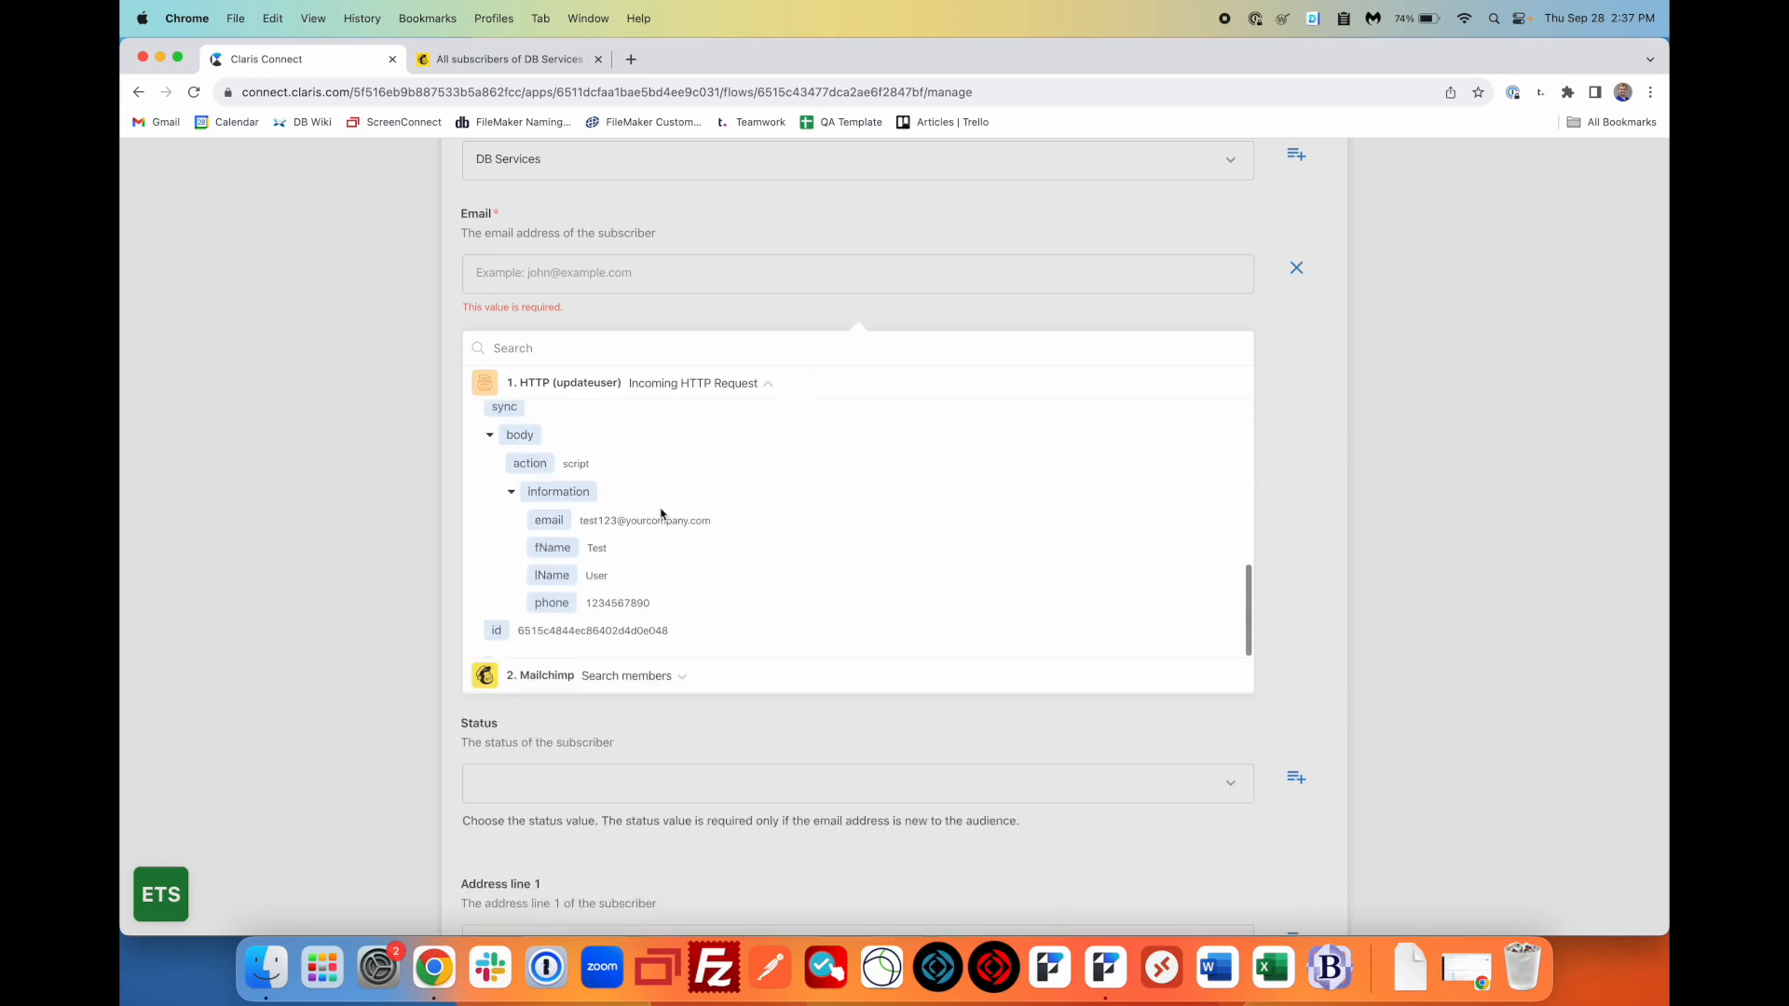
left_click(561, 529)
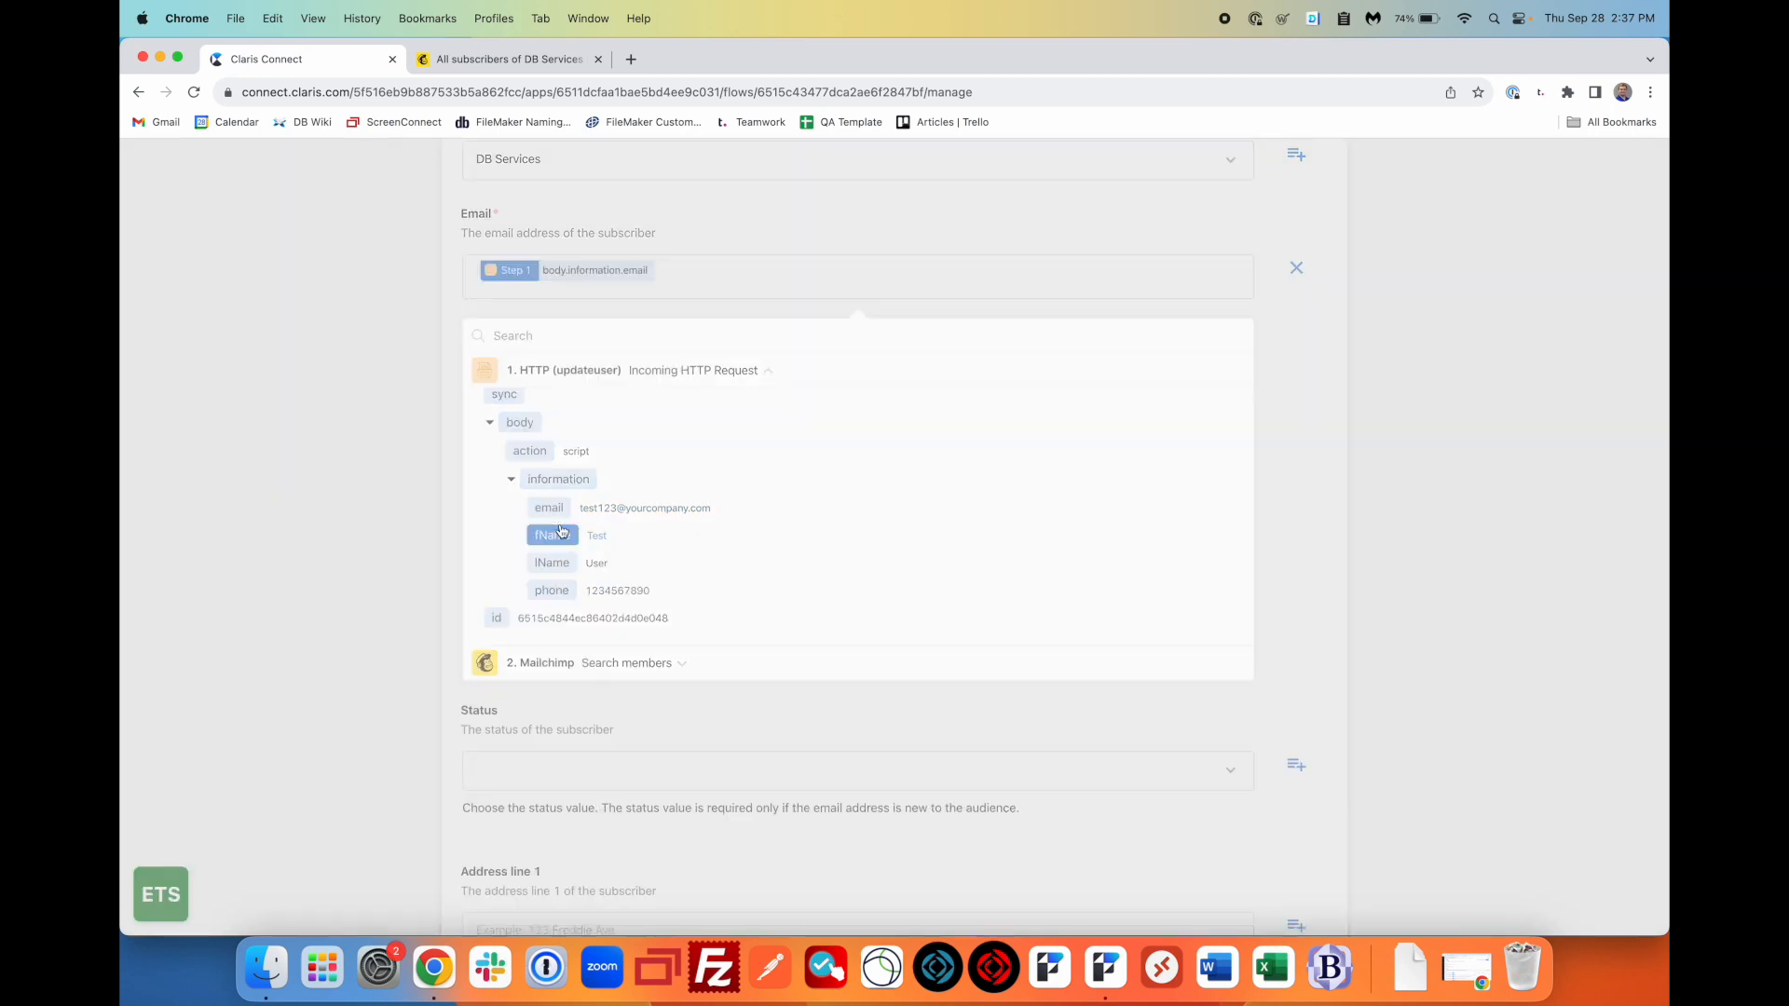
left_click(420, 403)
- Set the audience member's Status to Subscribed
scroll(643, 456, "down", 3)
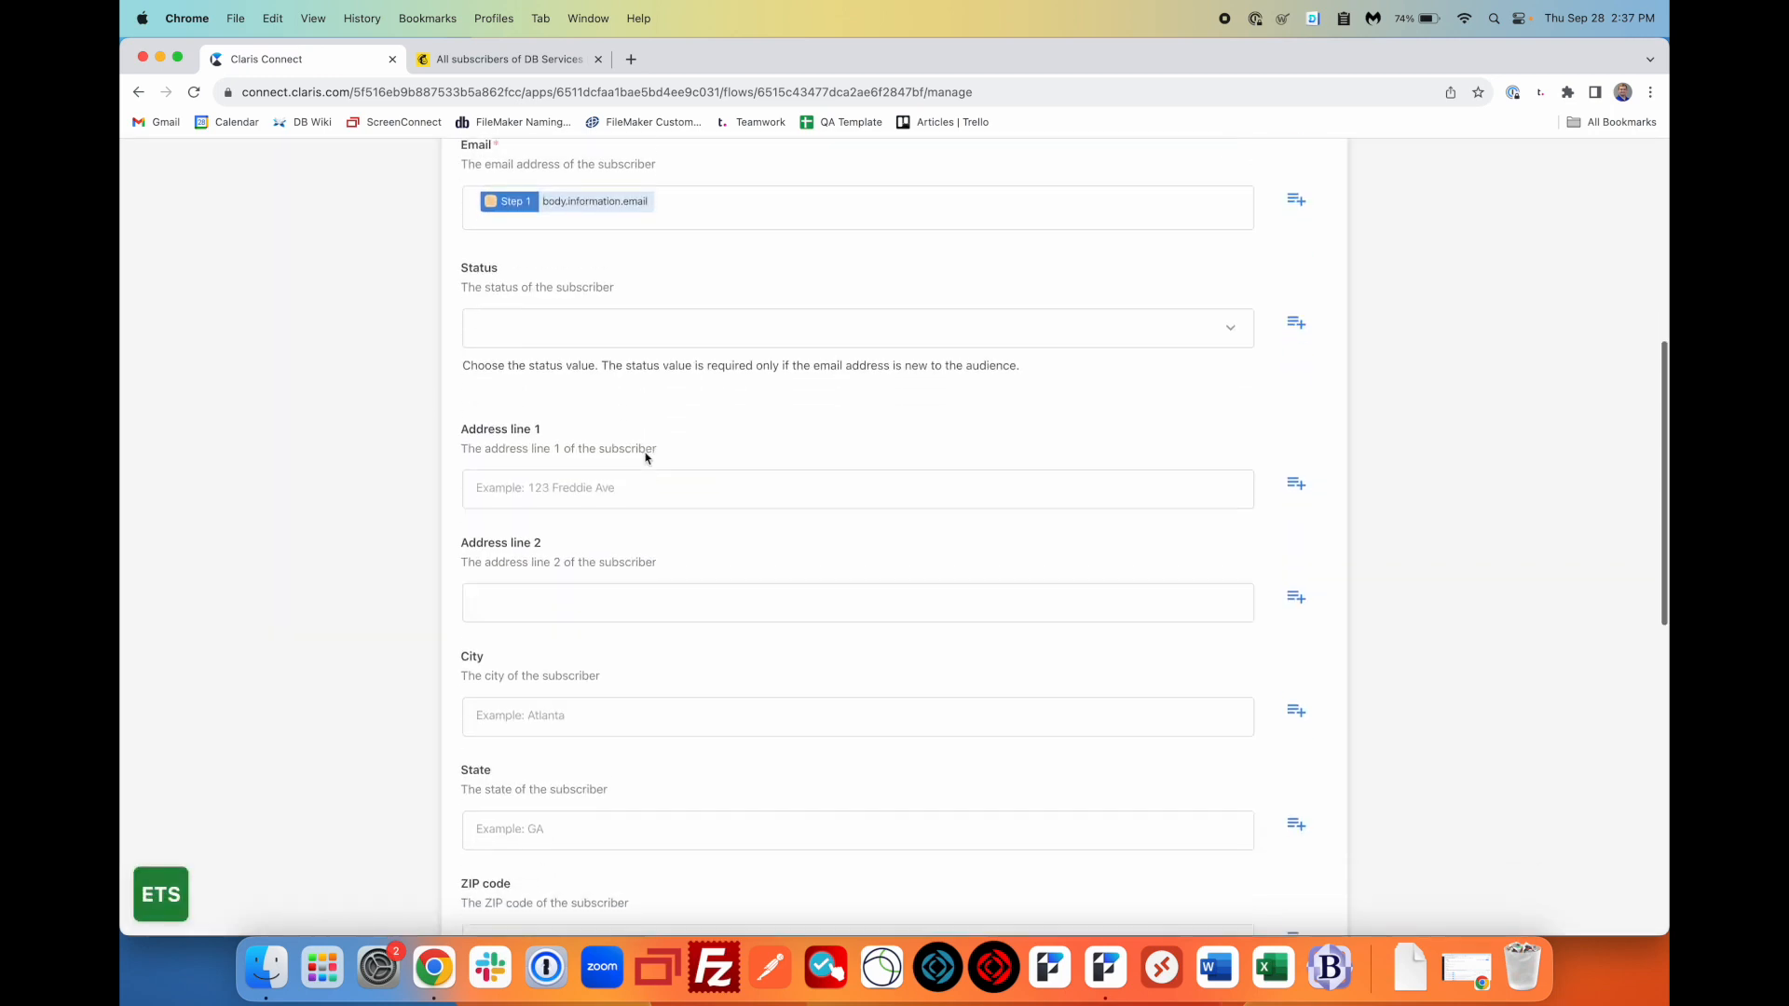
left_click(751, 320)
scroll(627, 467, "down", 3)
left_click(575, 421)
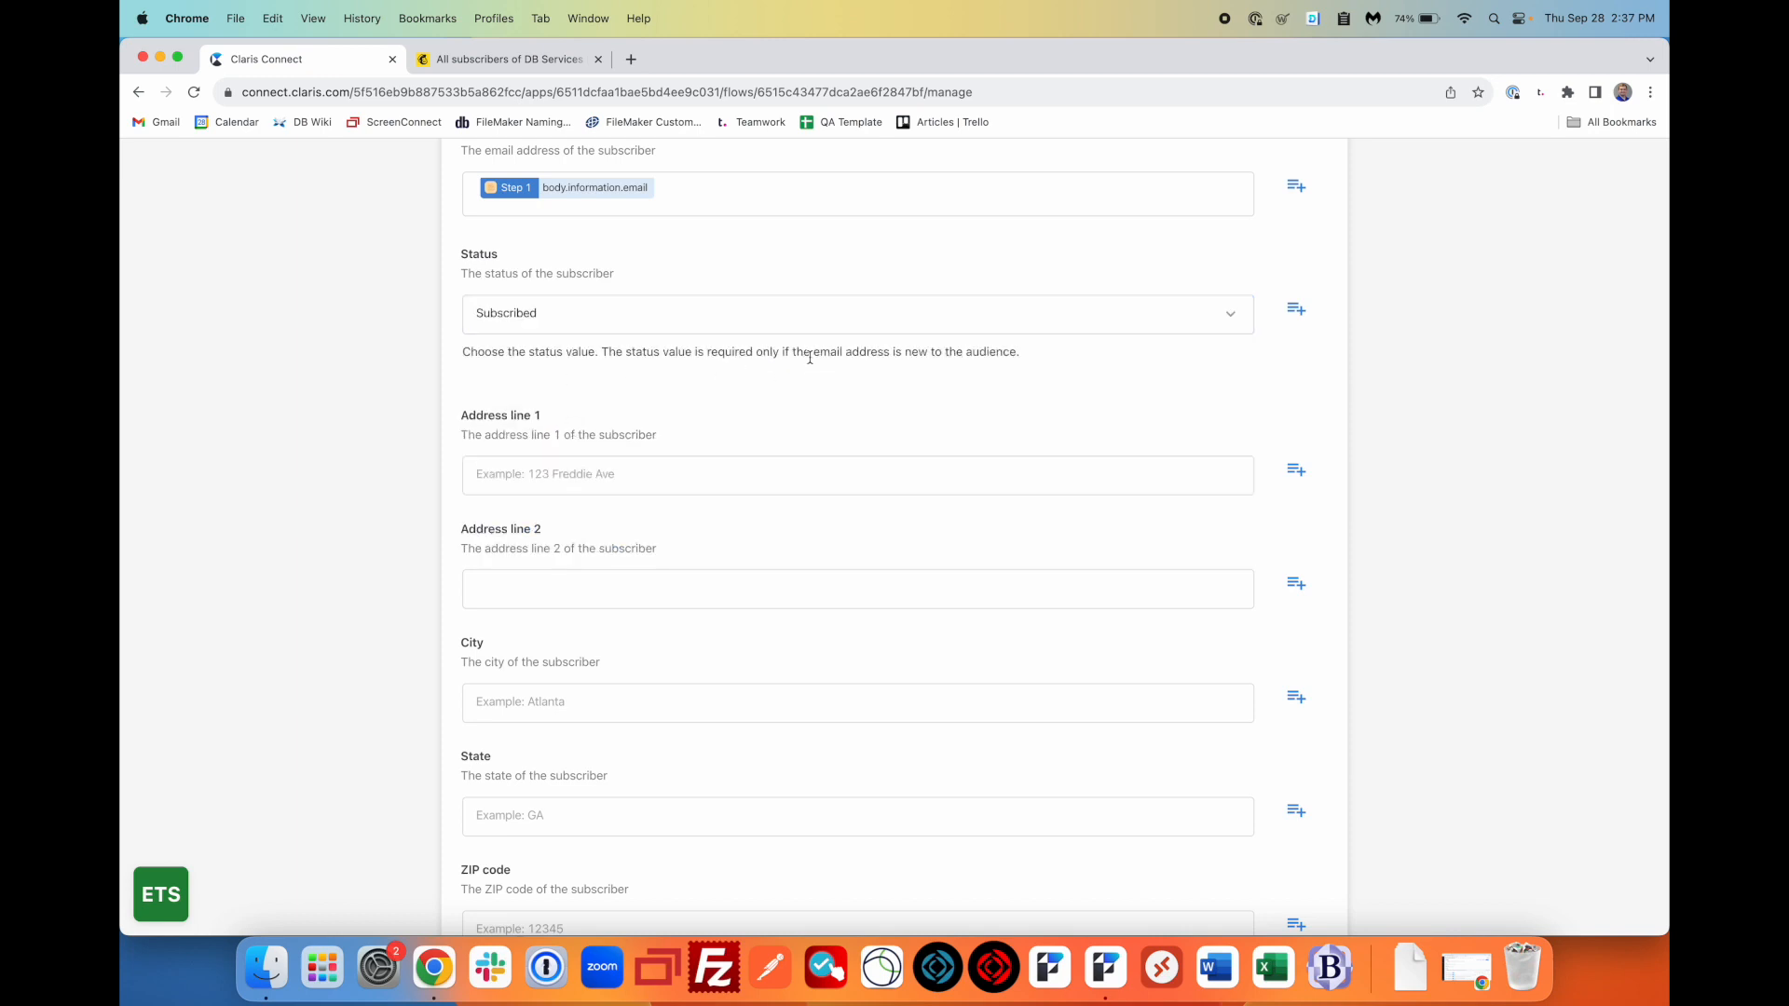
scroll(698, 407, "up", 3)
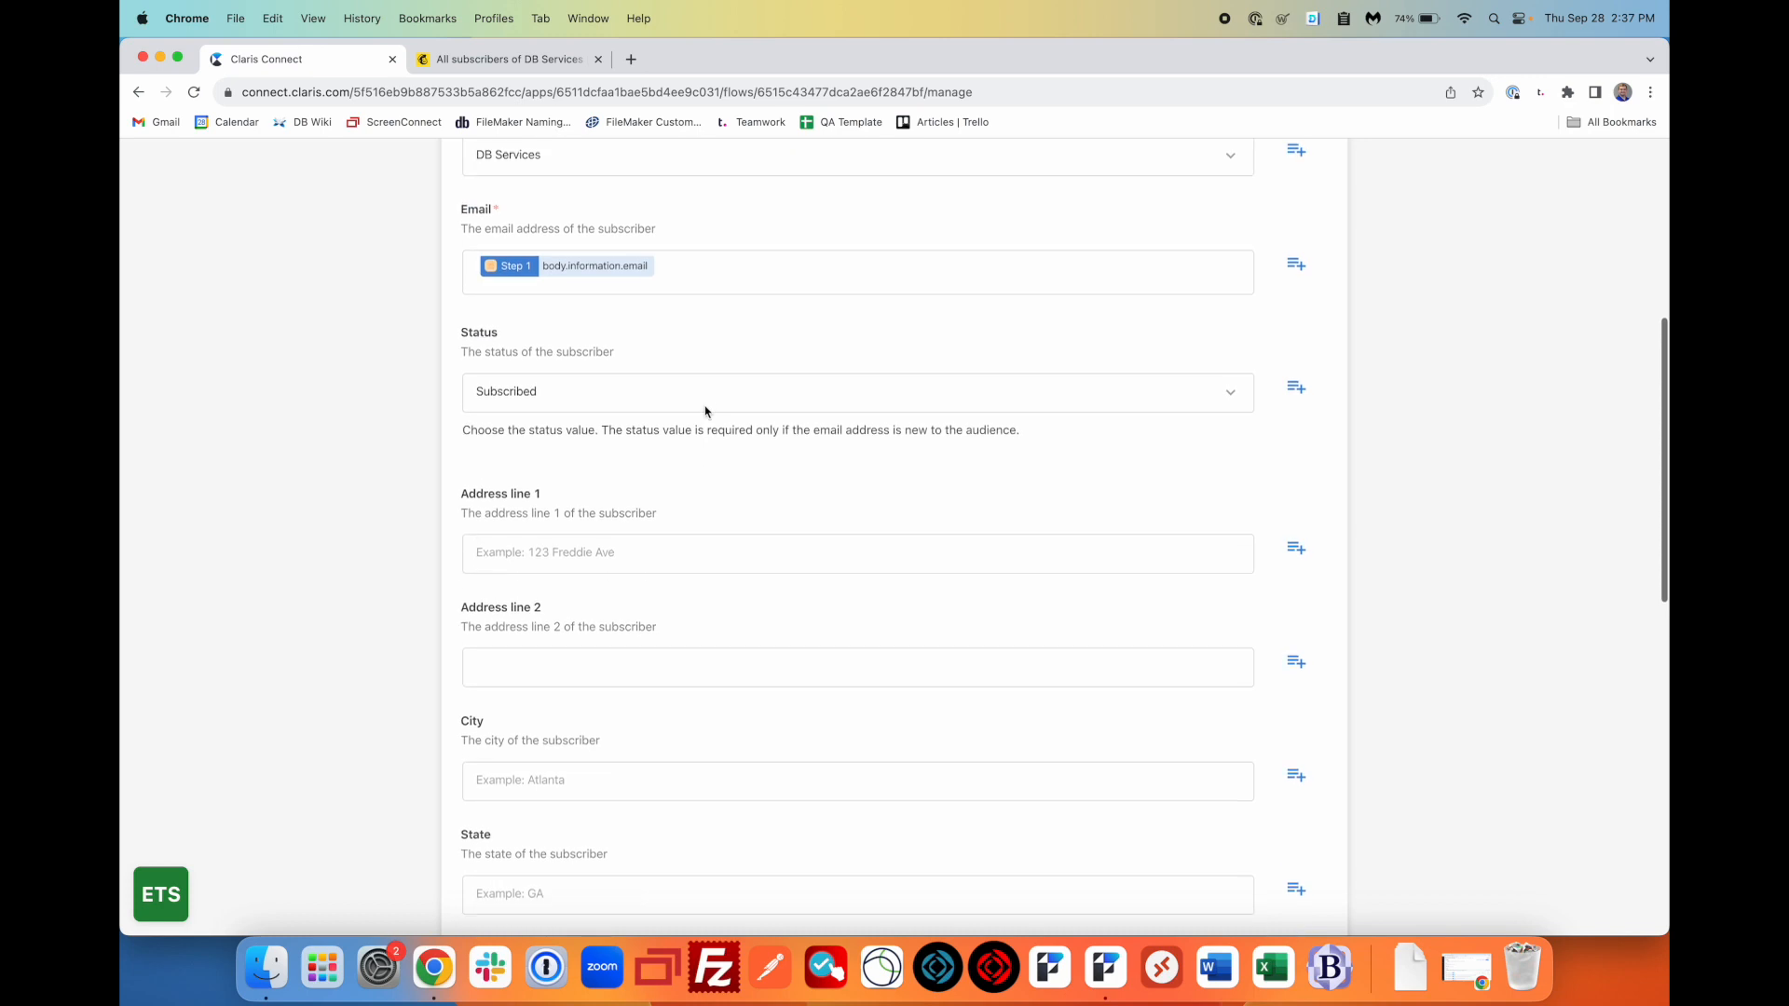
scroll(617, 414, "up", 3)
scroll(620, 425, "up", 1)
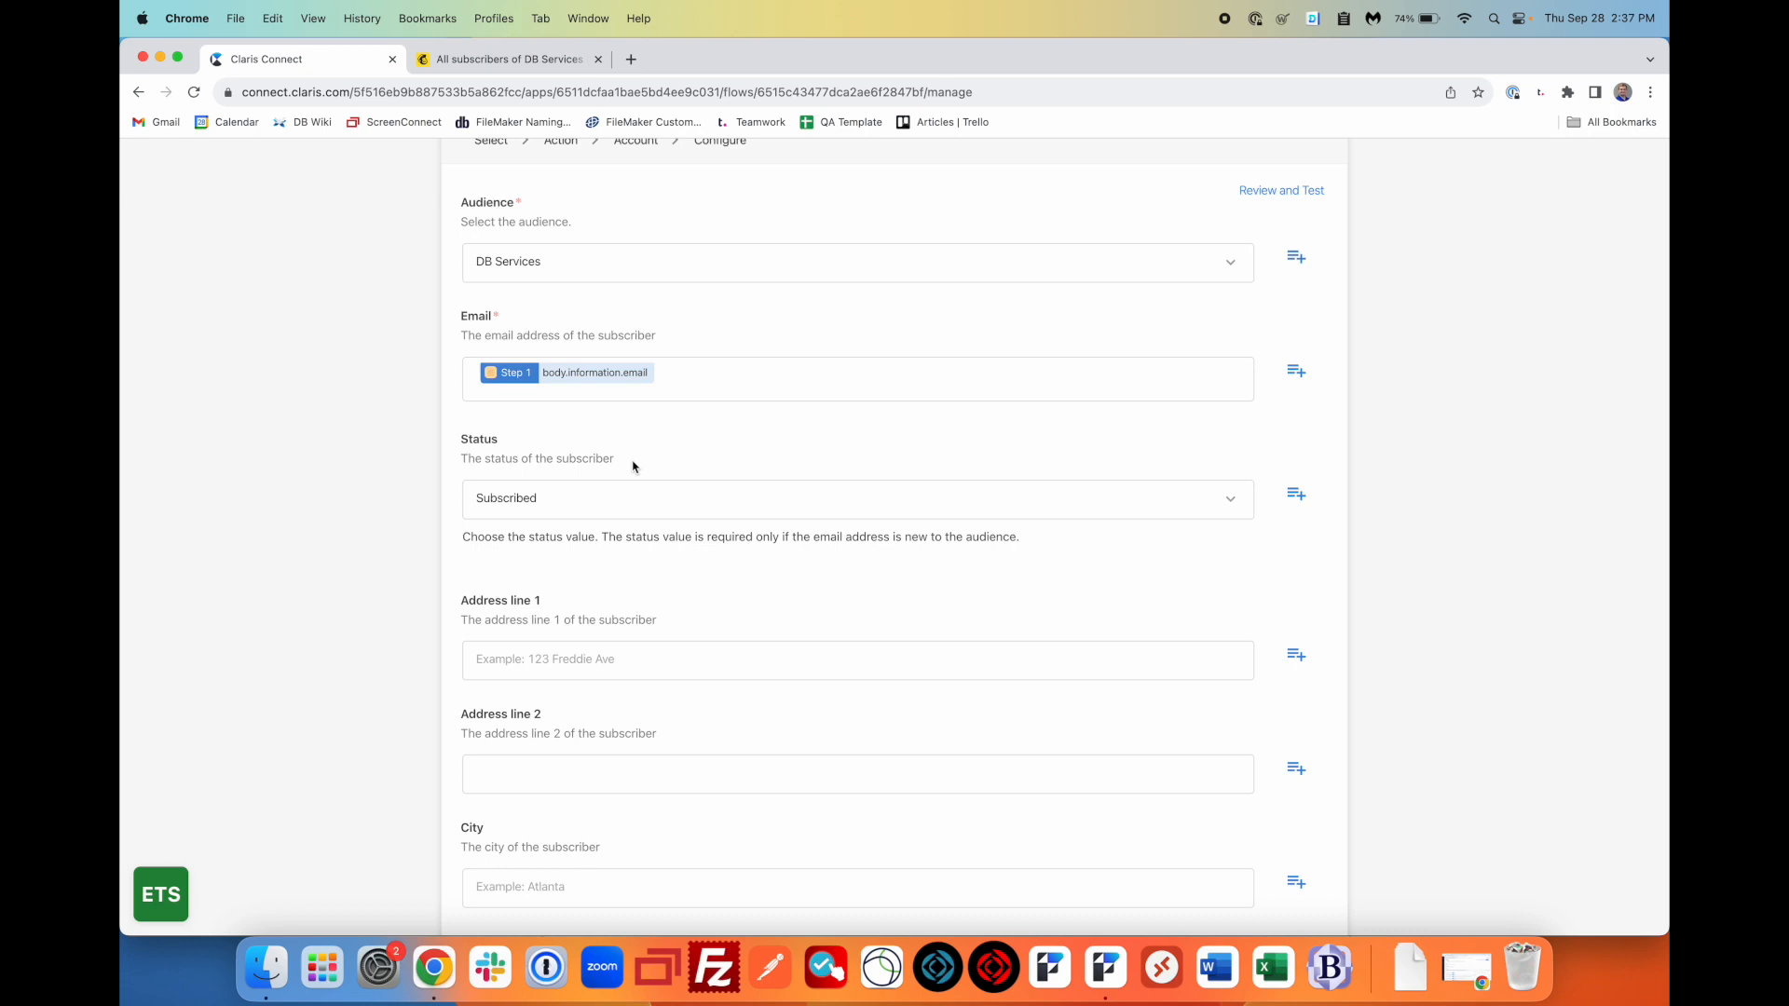
scroll(632, 532, "down", 10)
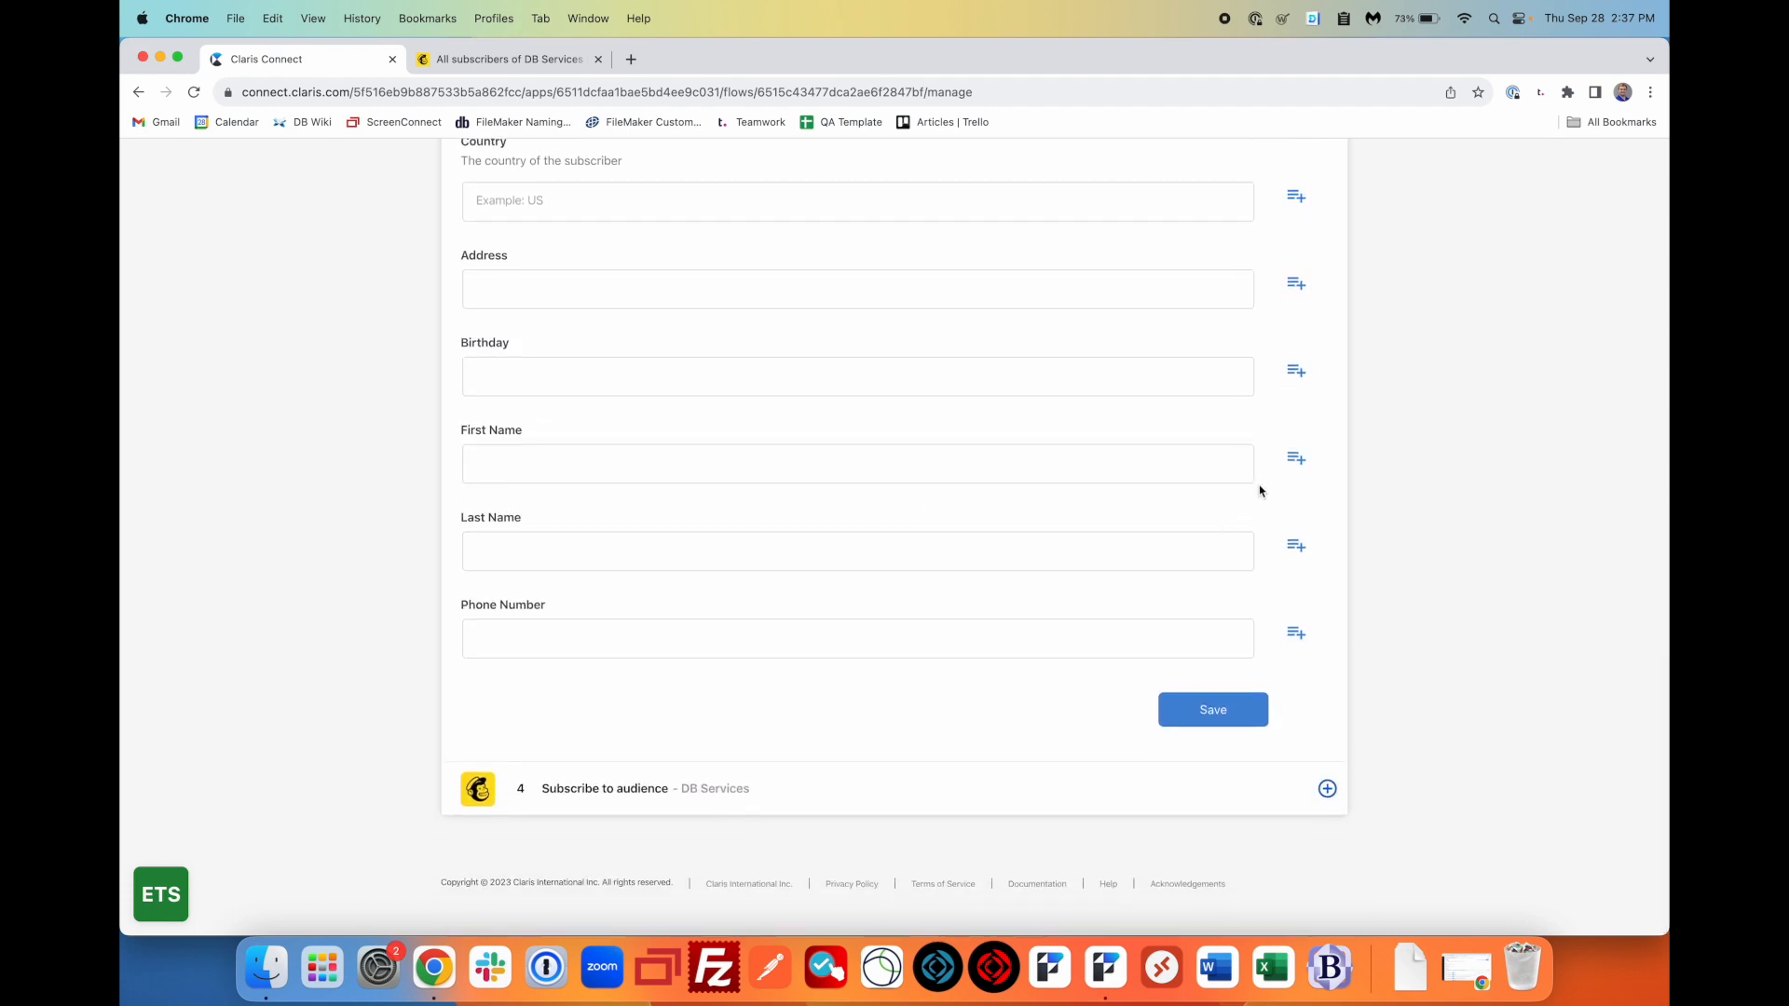
- Map First Name to the request's fName, removing the duplicate fName value
left_click(1295, 461)
scroll(714, 599, "down", 2)
left_click(754, 431)
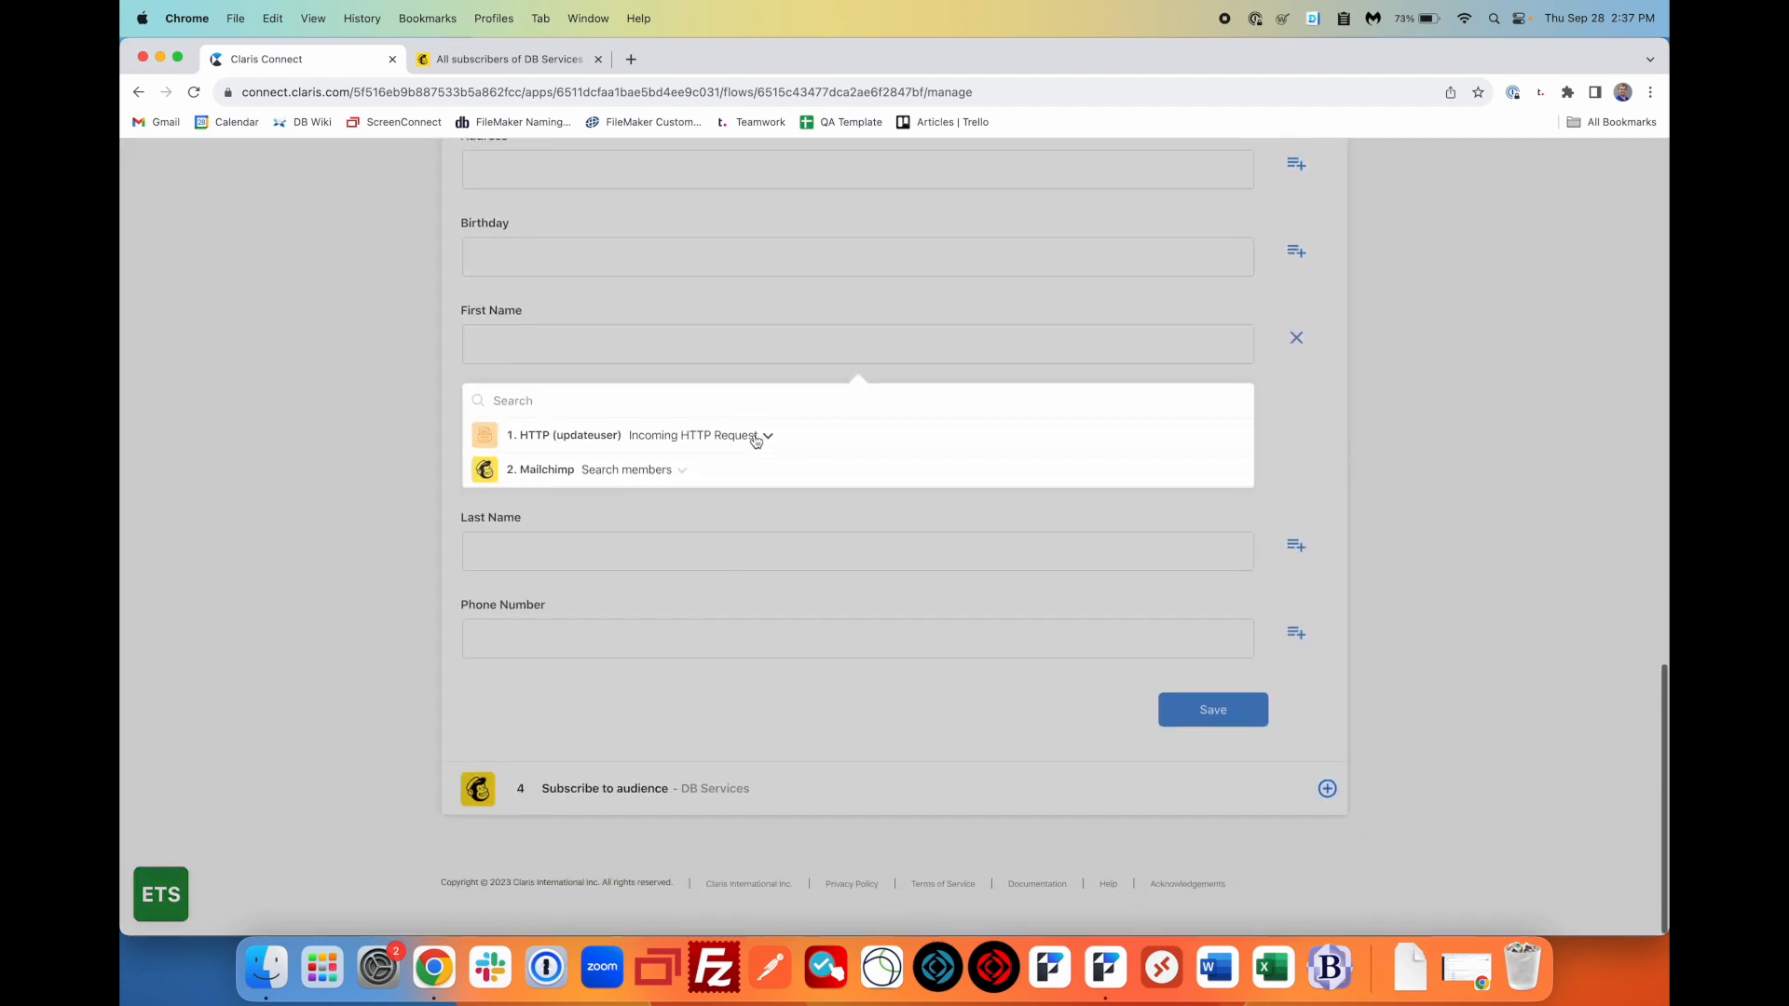
scroll(715, 576, "down", 3)
scroll(715, 576, "up", 1)
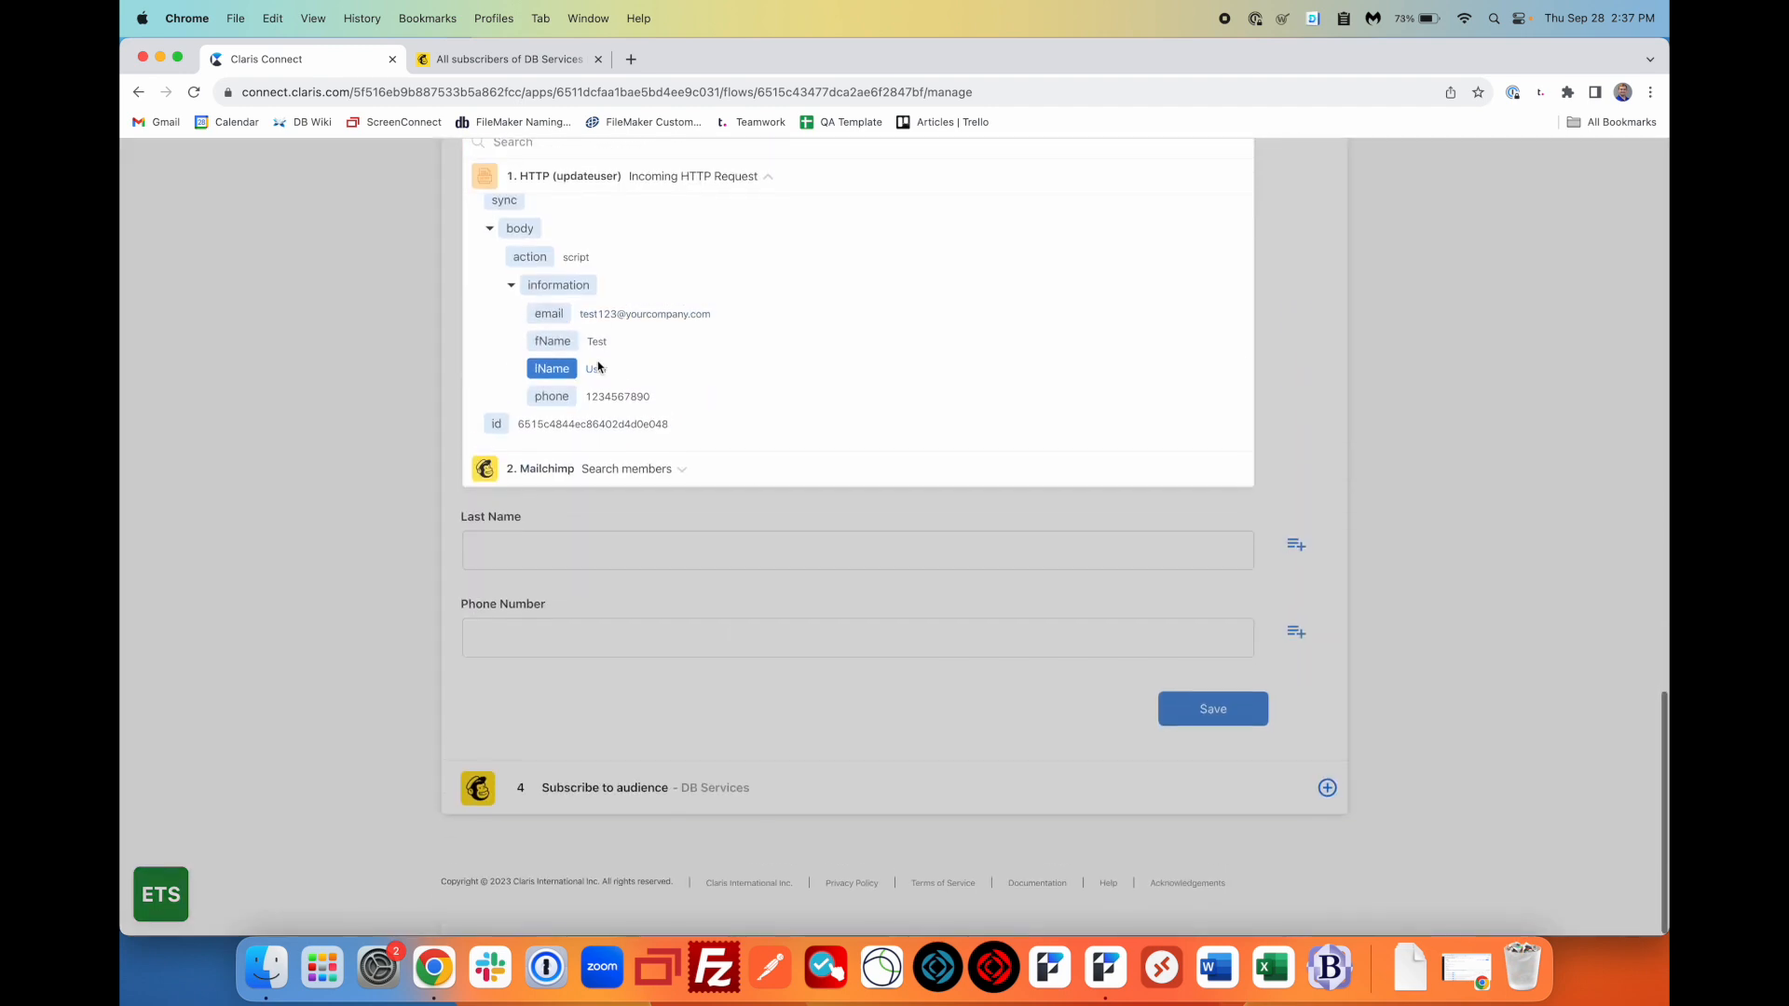
left_click(553, 342)
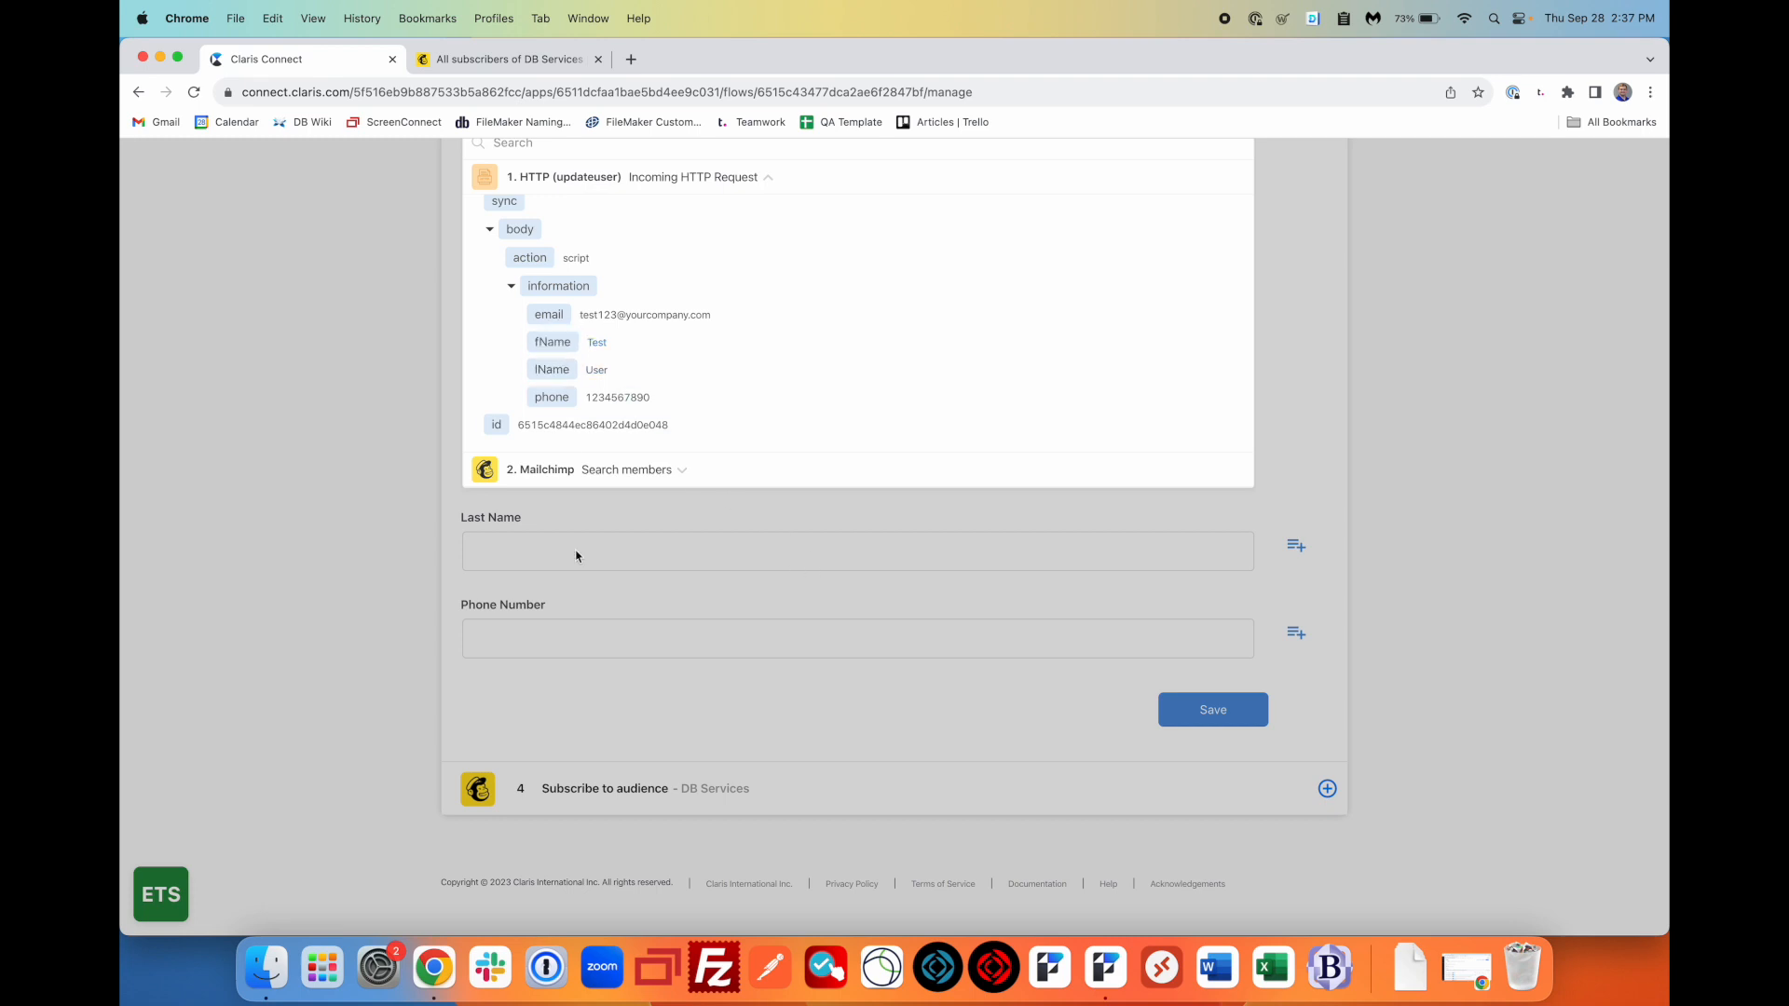
scroll(578, 554, "up", 3)
left_click(885, 397)
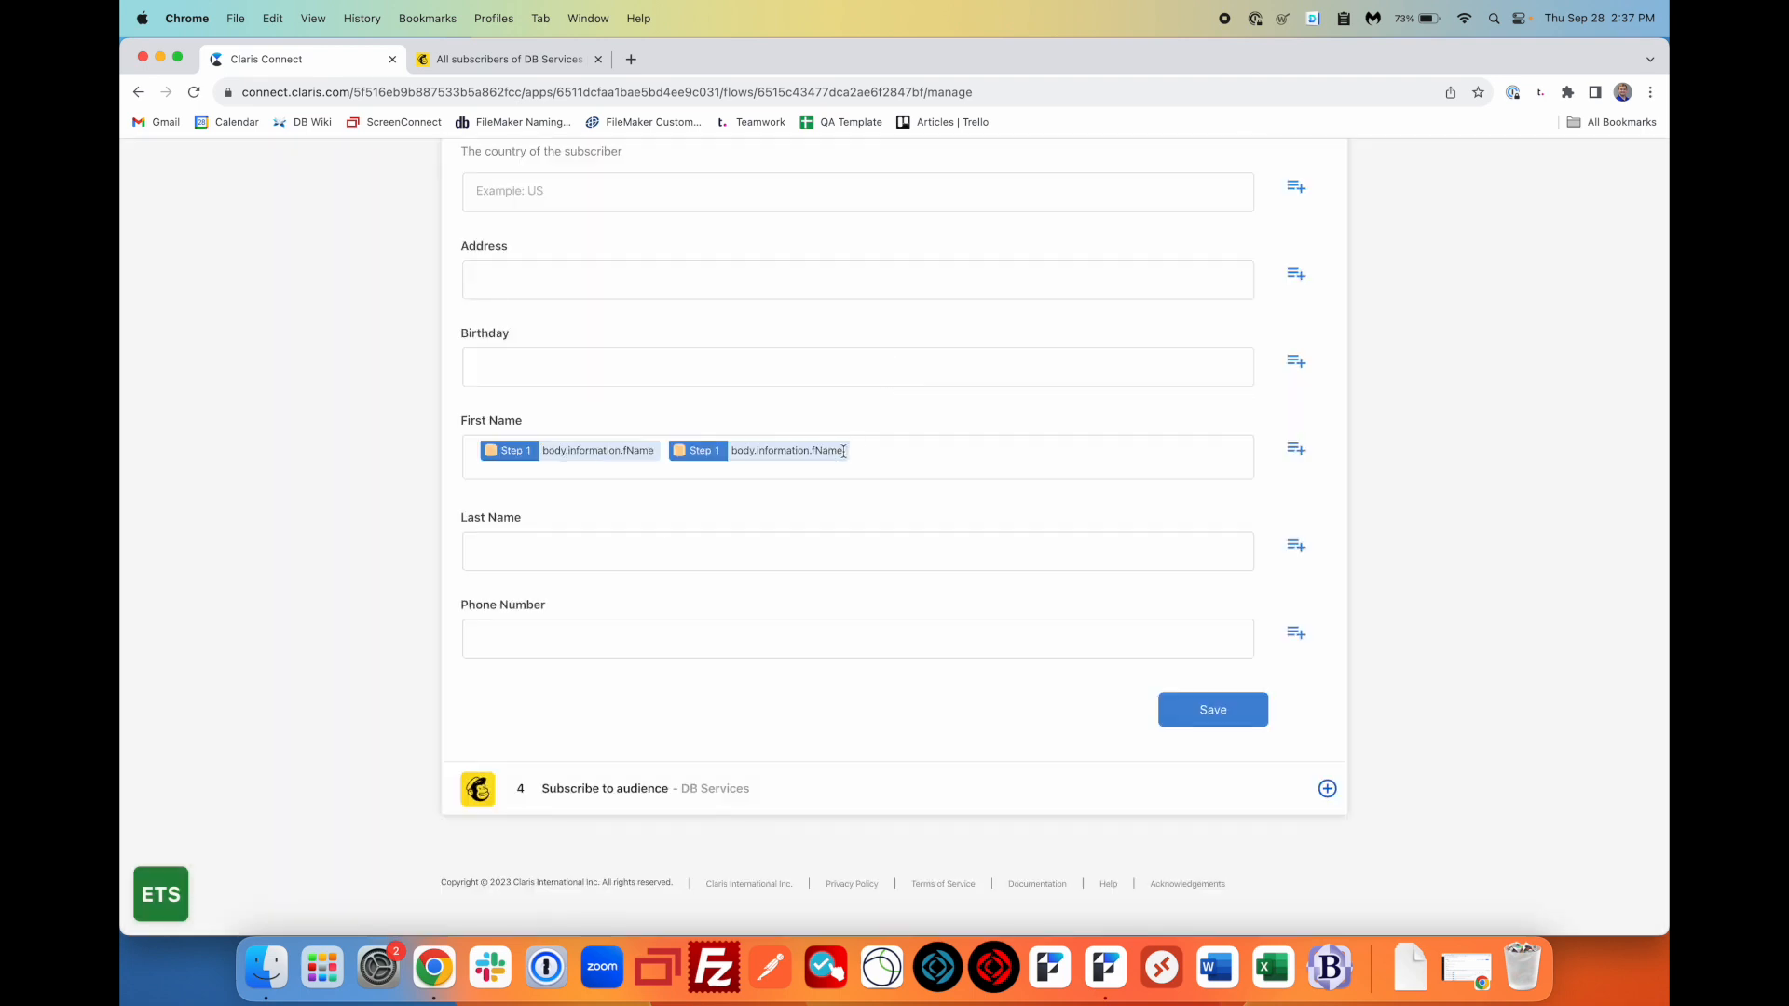
key("BackSpace")
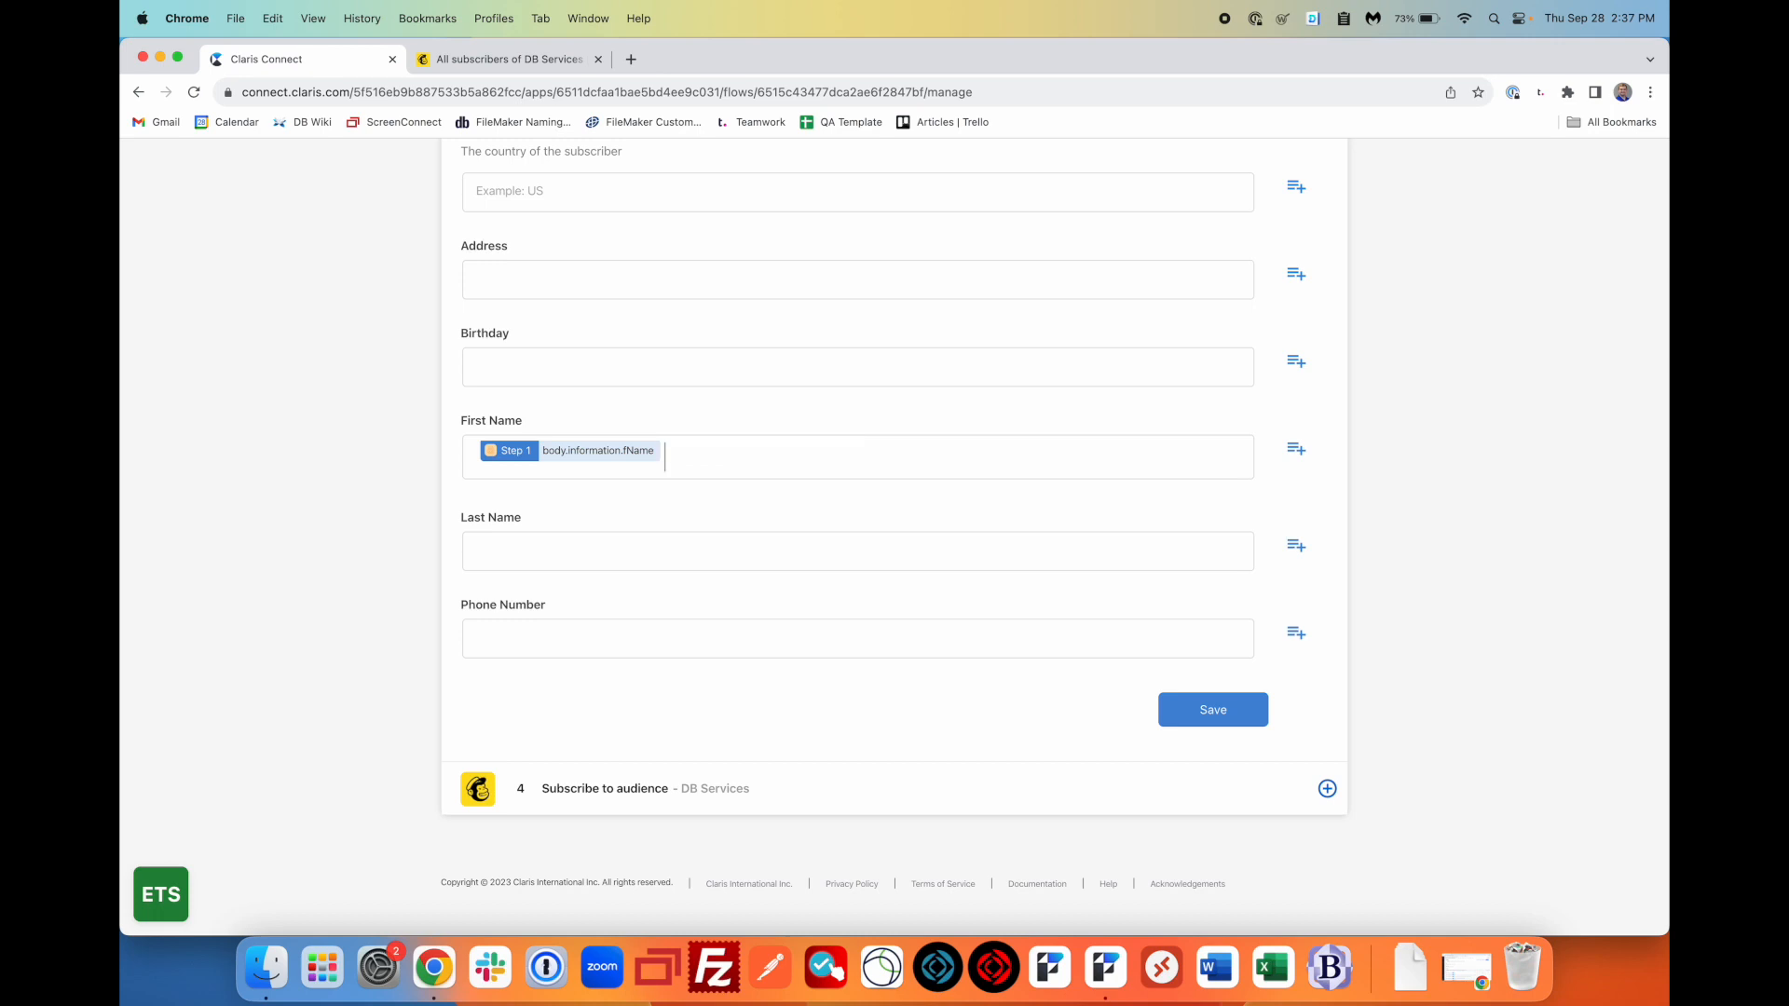
- Map Last Name to the incoming request's lName value
left_click(1297, 545)
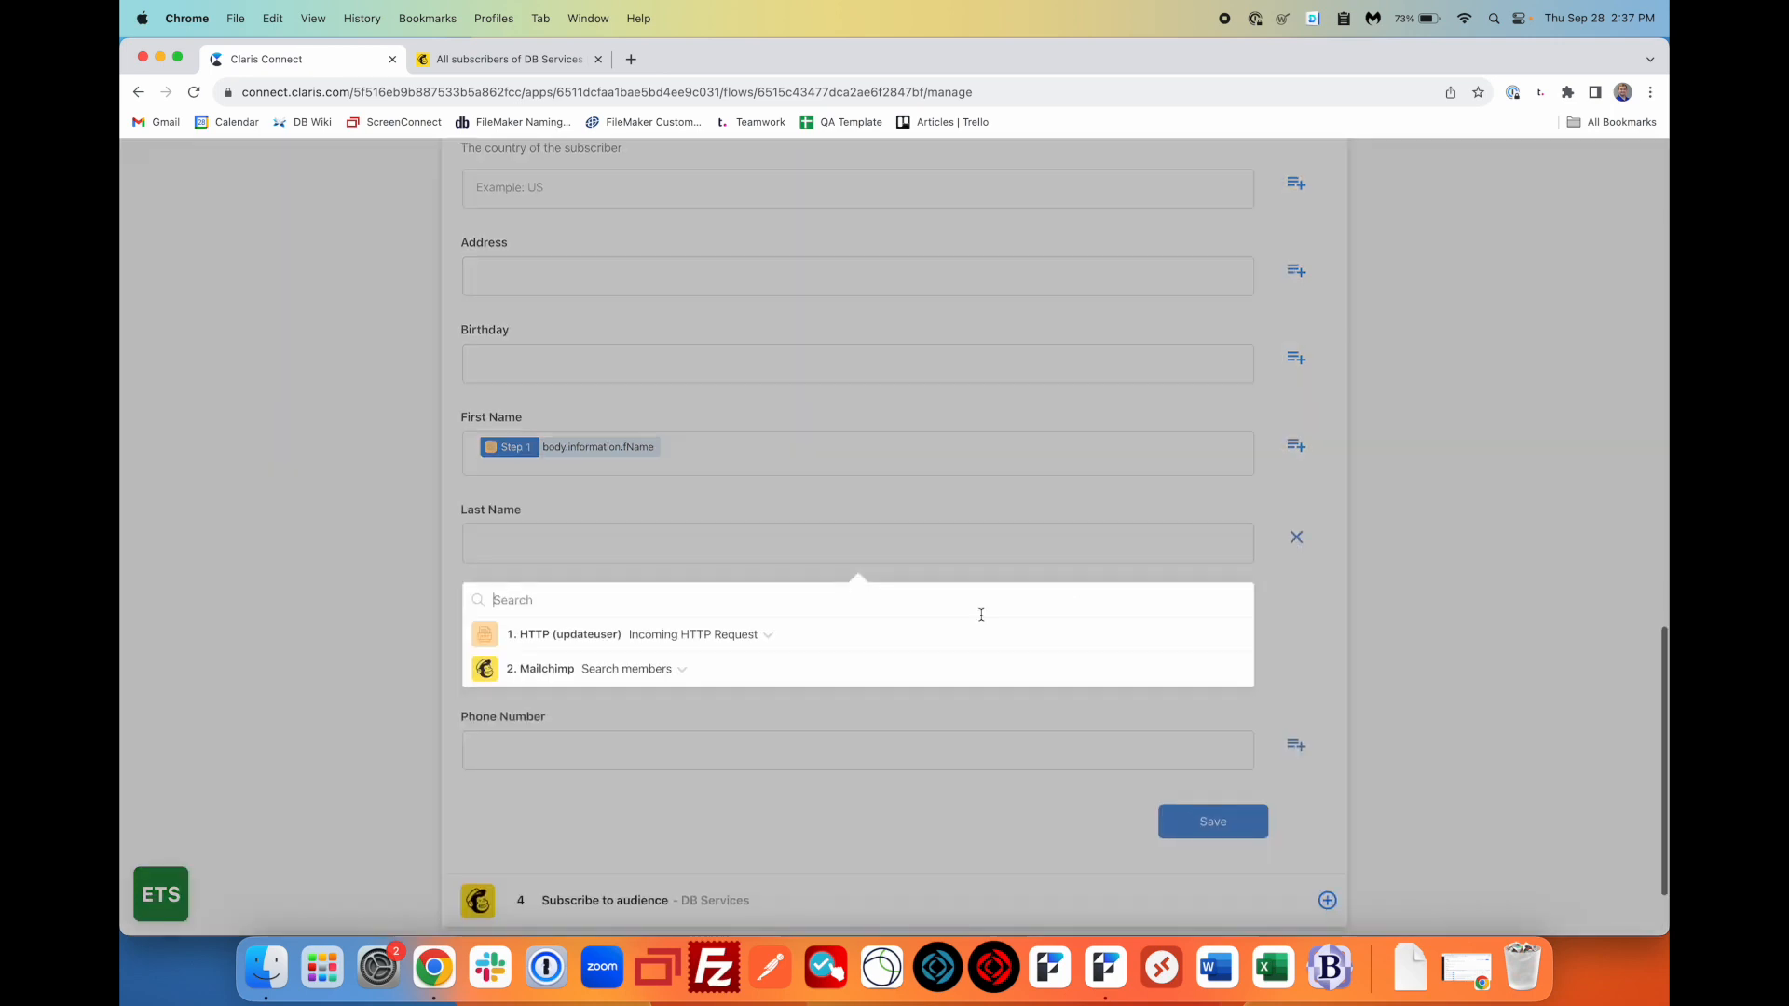
left_click(749, 538)
scroll(708, 642, "down", 5)
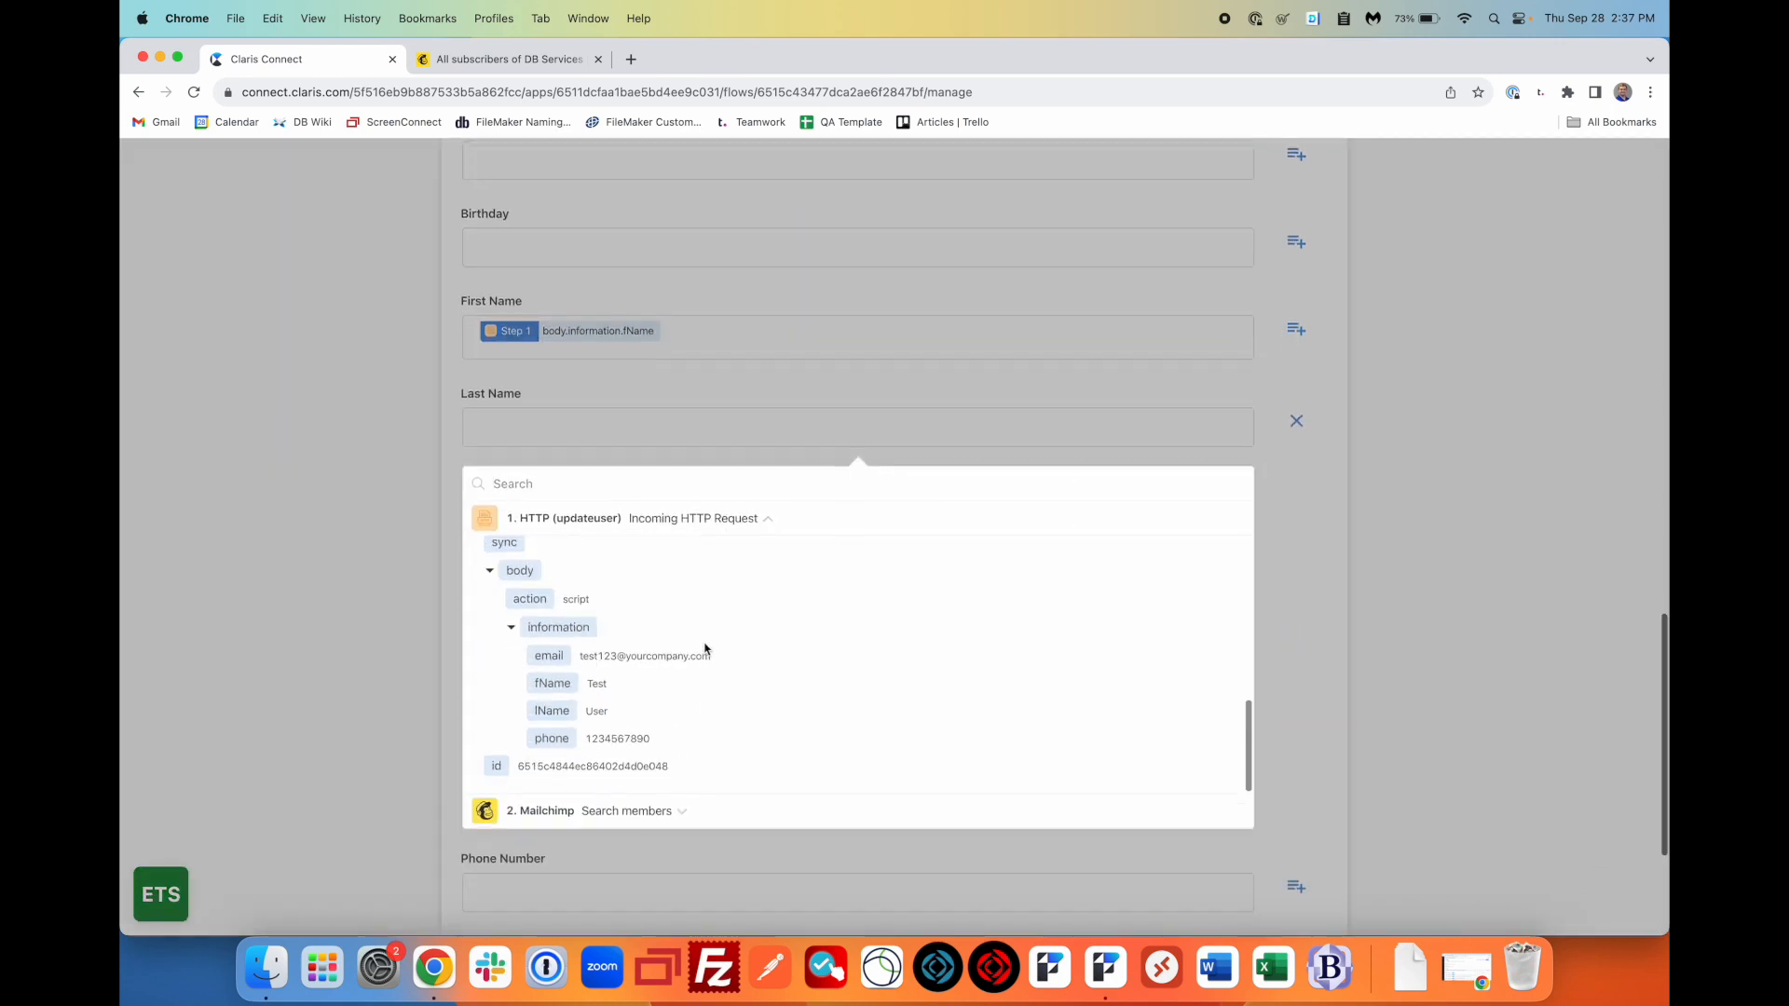
left_click(565, 599)
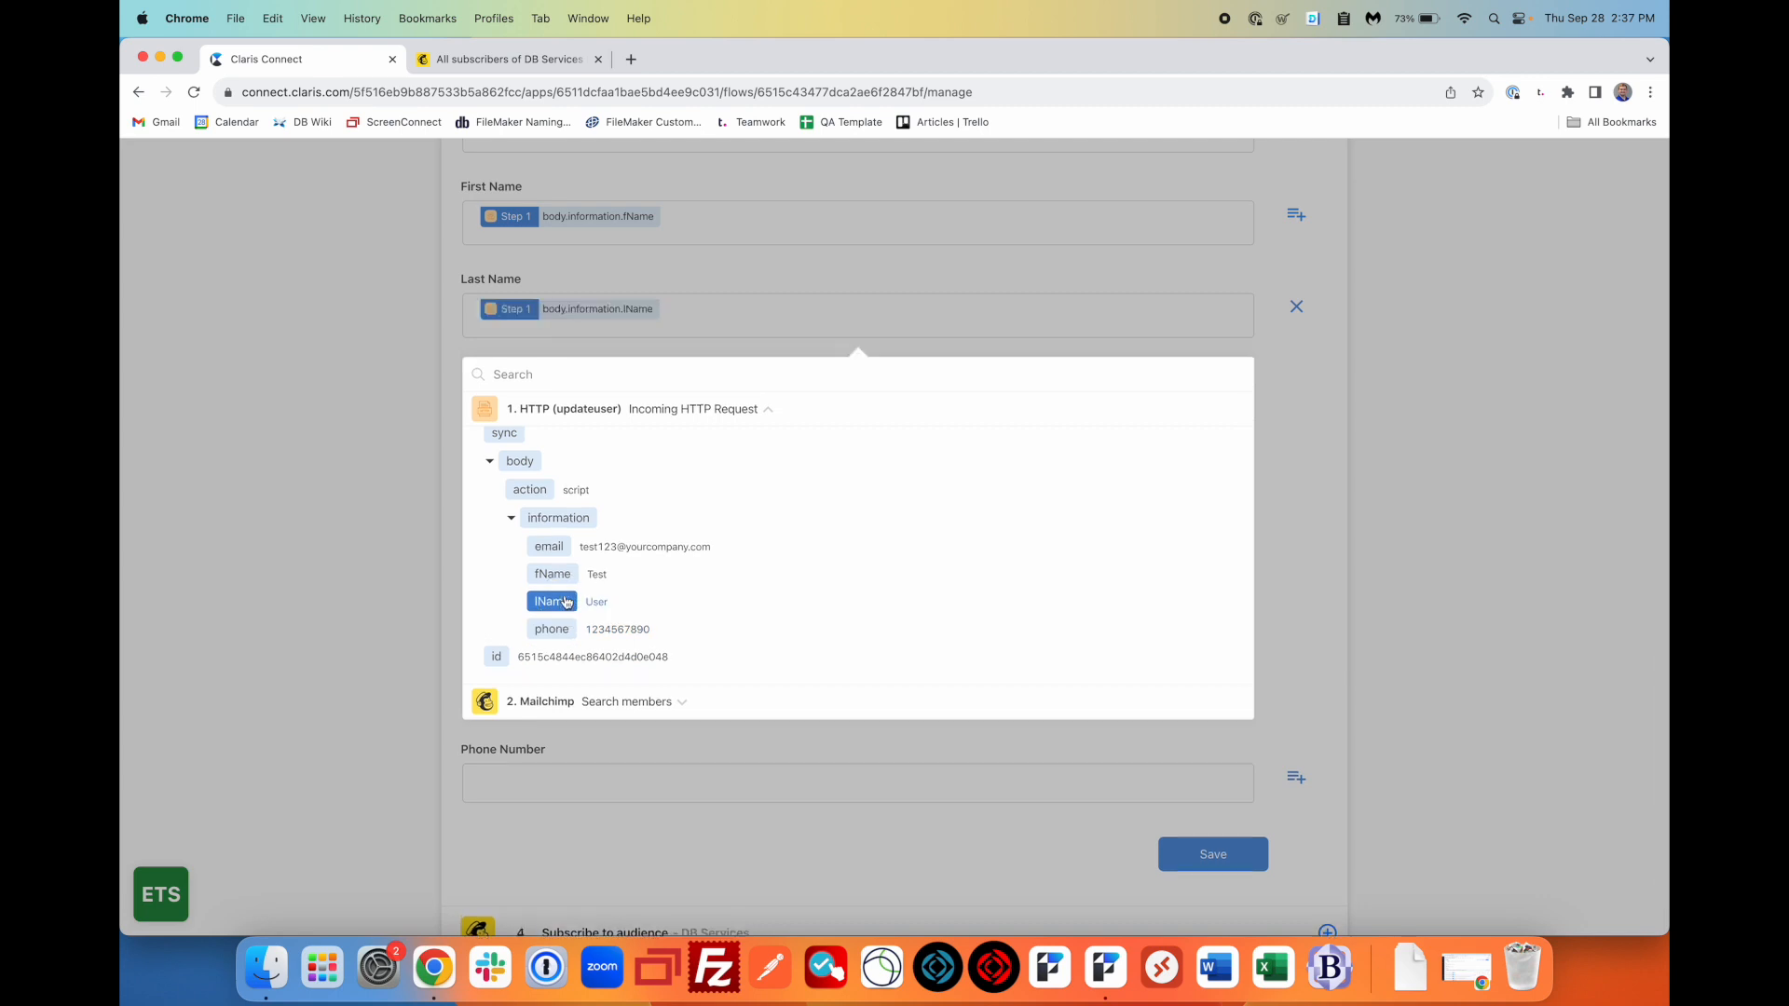
left_click(1000, 248)
- Map Phone Number to the request's phone value and save the update step
left_click(1290, 634)
scroll(753, 673, "down", 3)
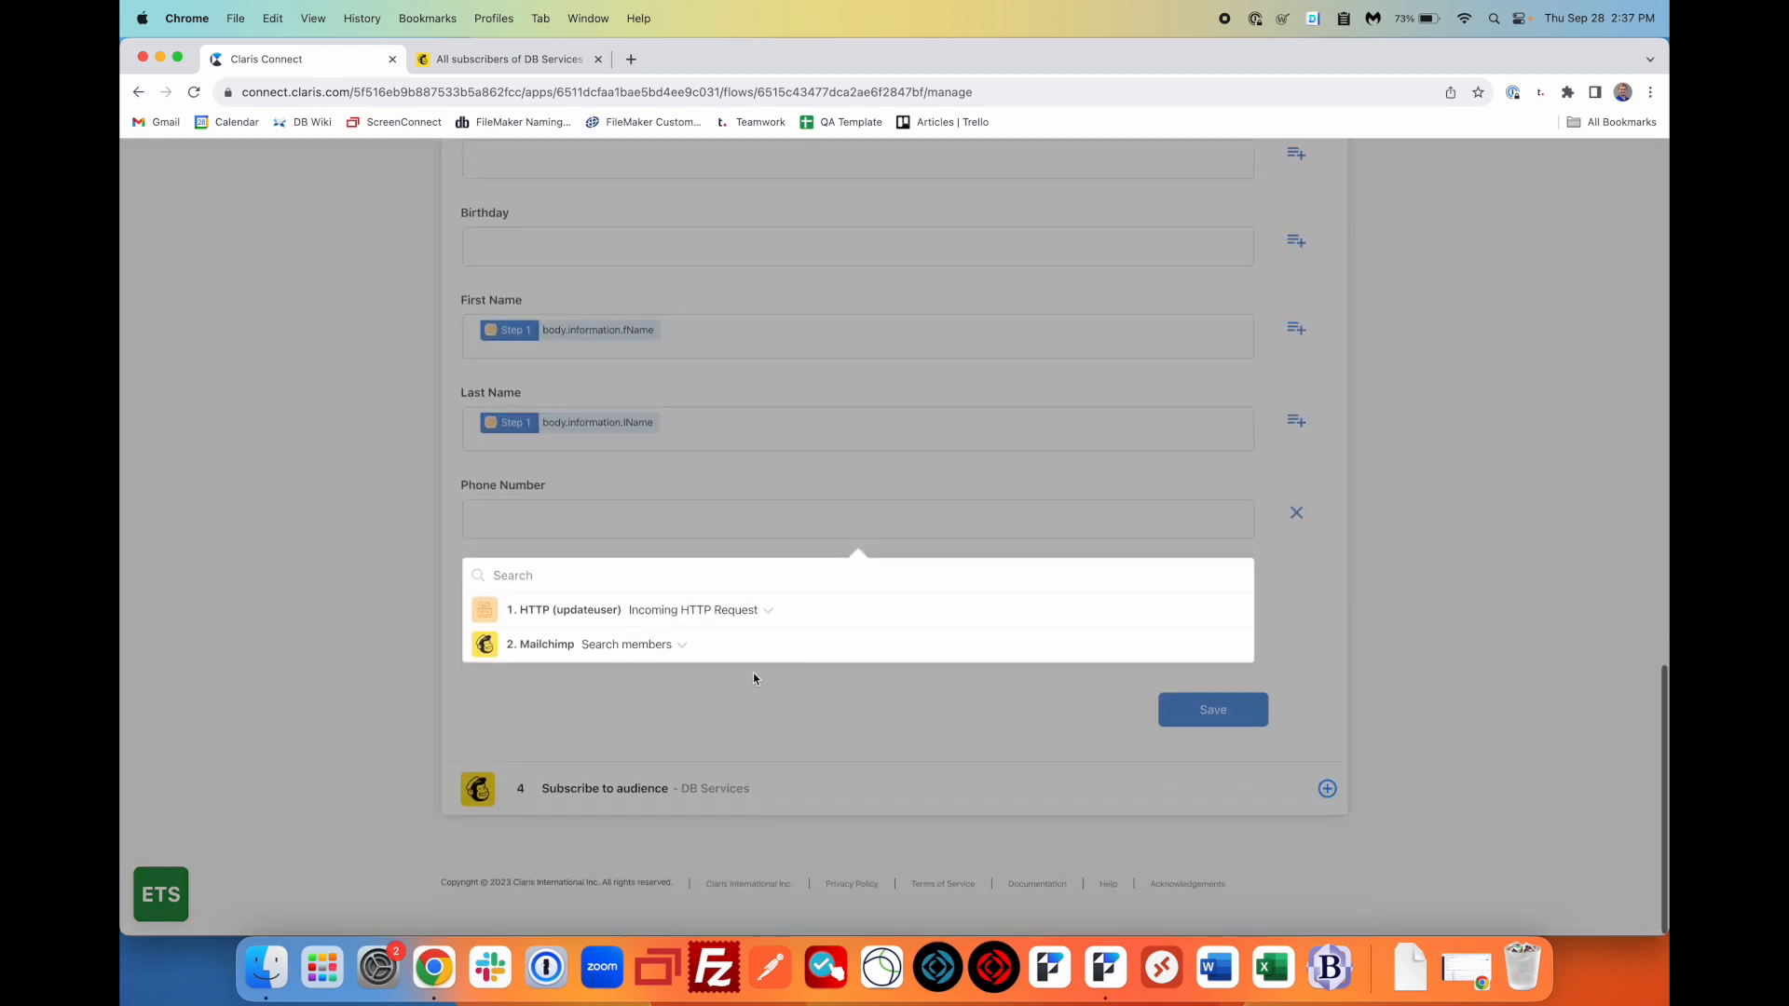
left_click(770, 611)
scroll(741, 737, "down", 3)
left_click(551, 829)
left_click(444, 706)
left_click(1199, 720)
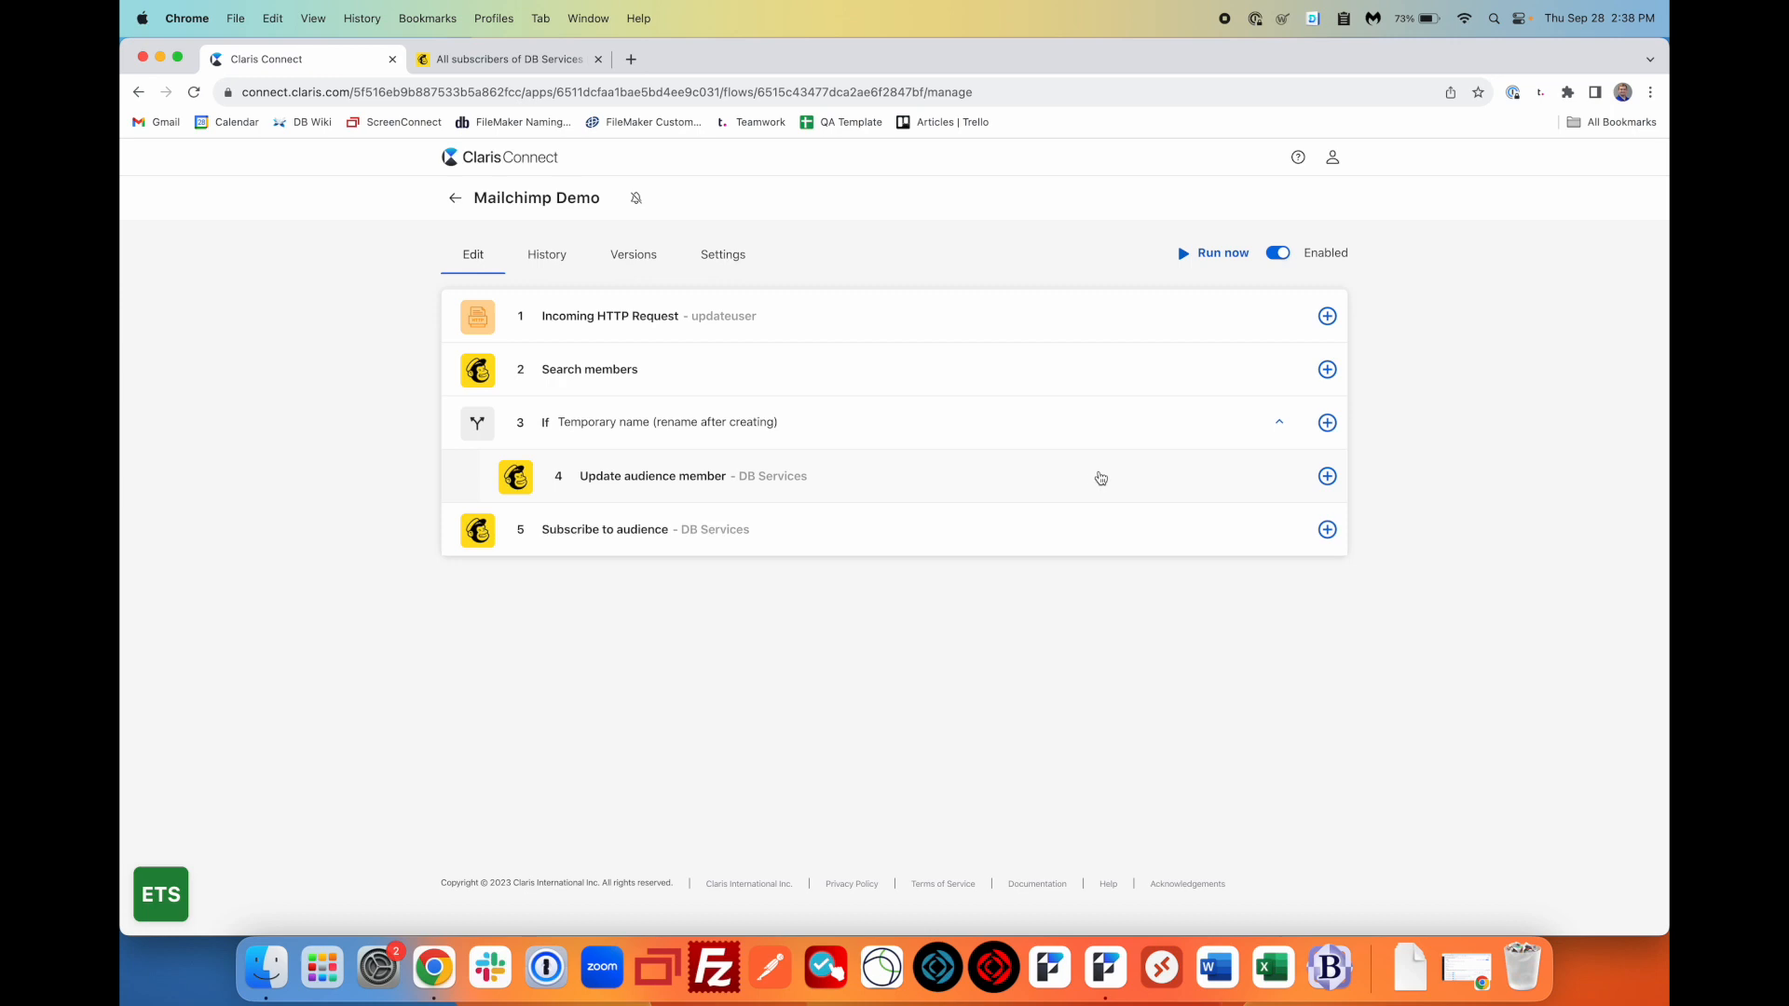
- Add and save a Stop Flow step after the member update, then return to FileMaker Pro
left_click(1327, 476)
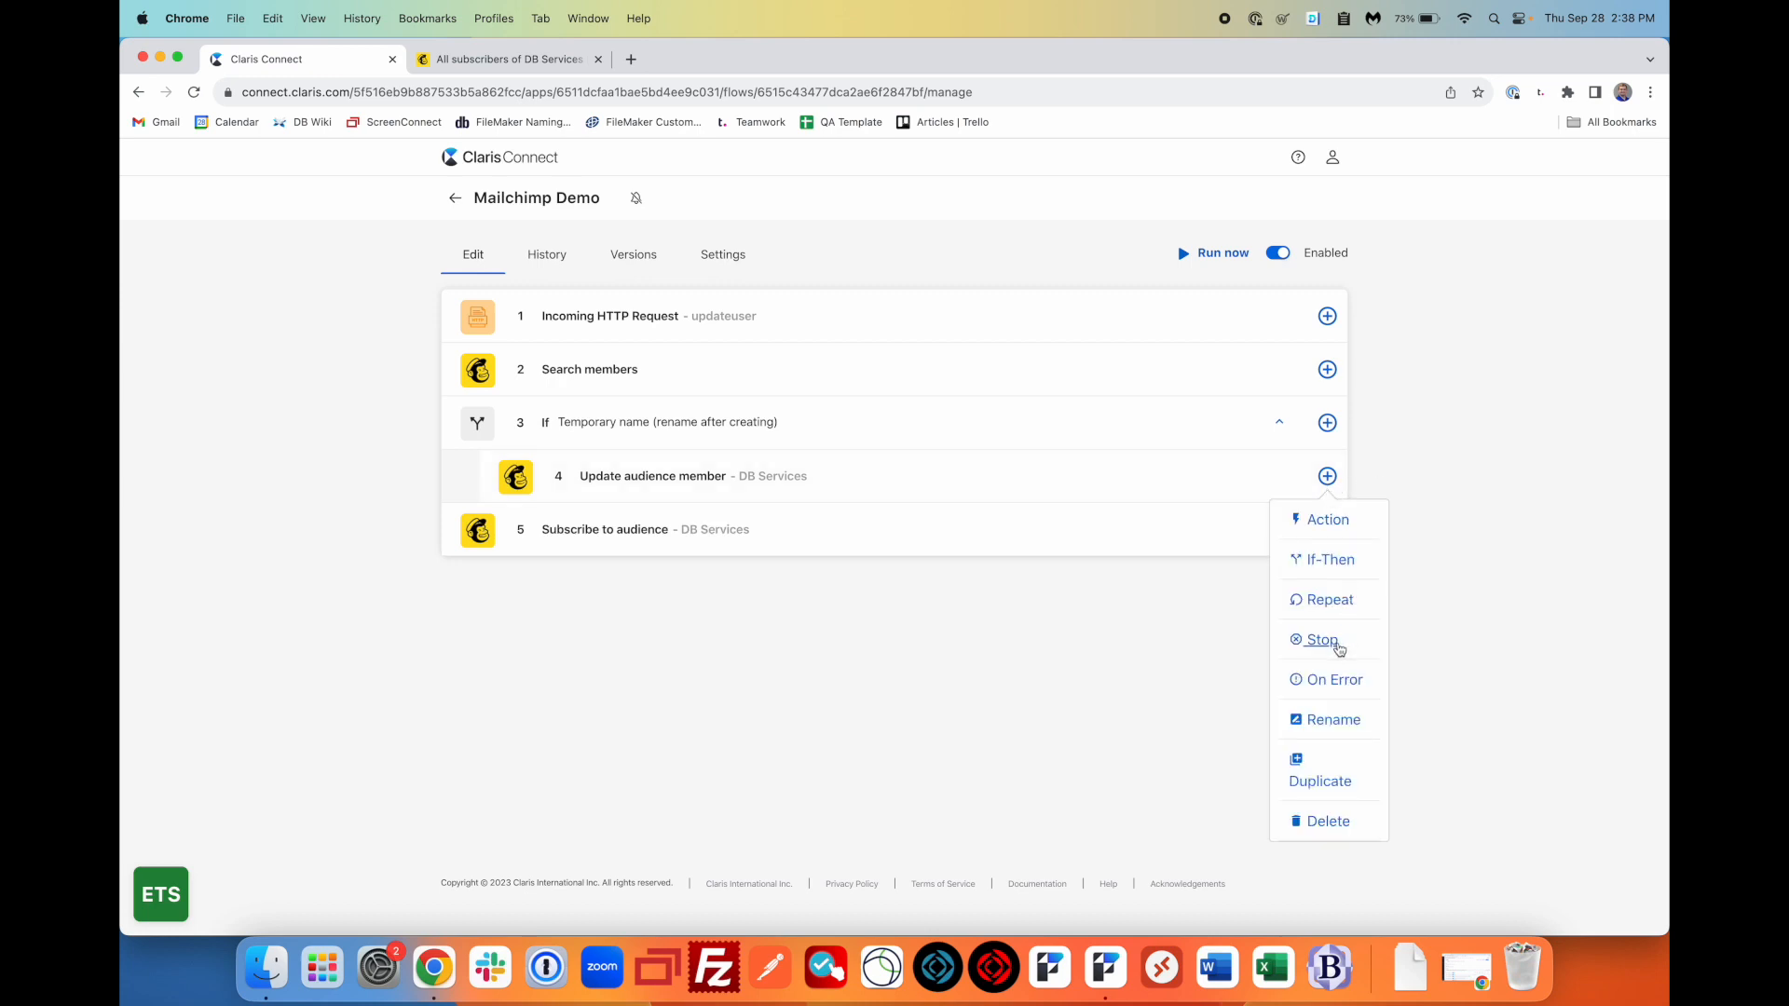
left_click(1333, 642)
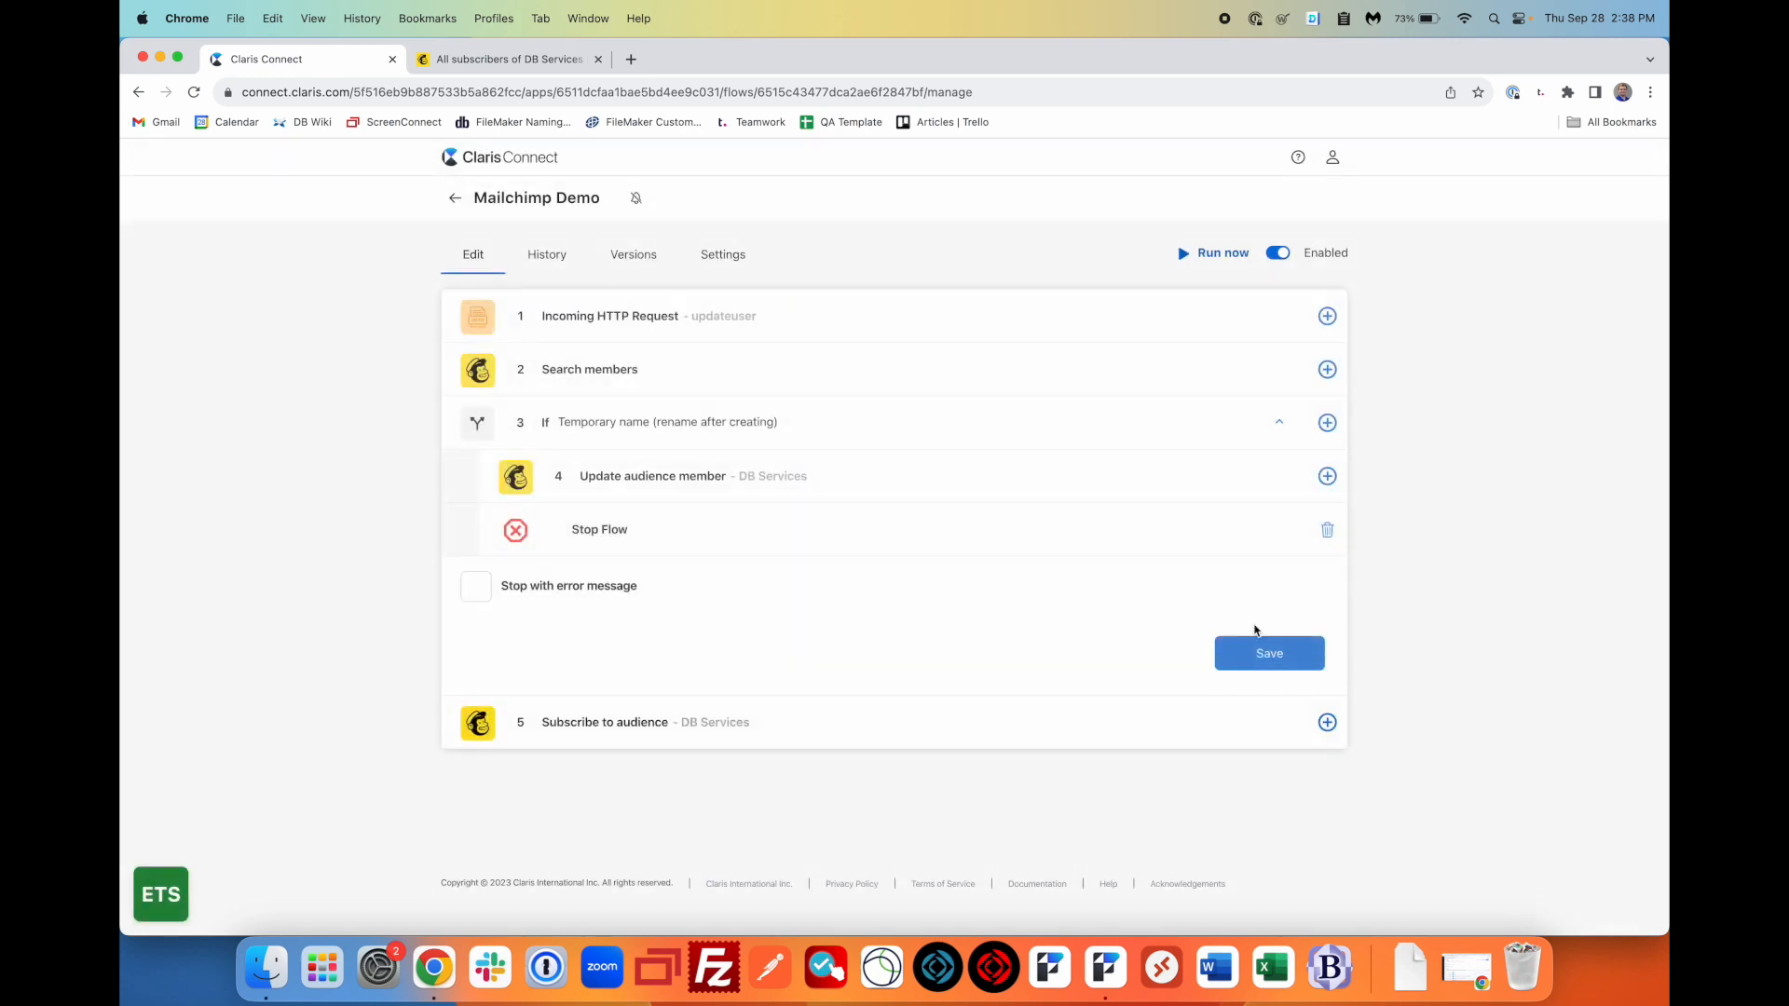
left_click(1280, 667)
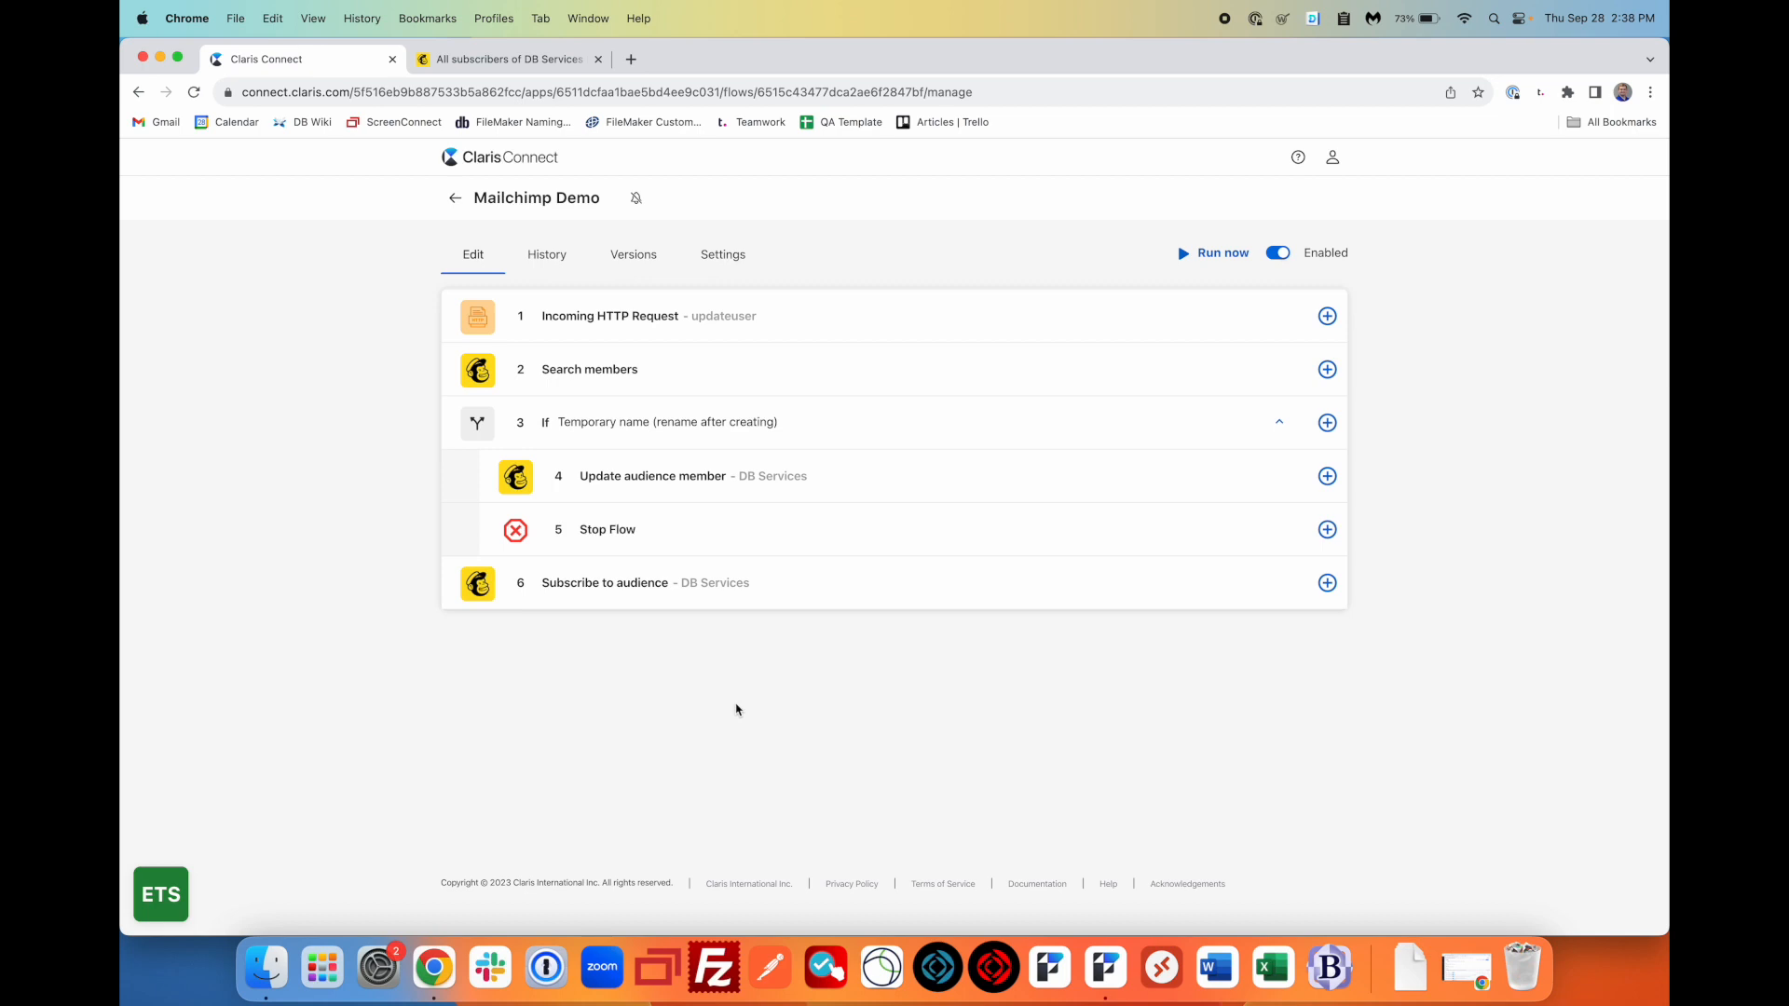
left_click(1109, 969)
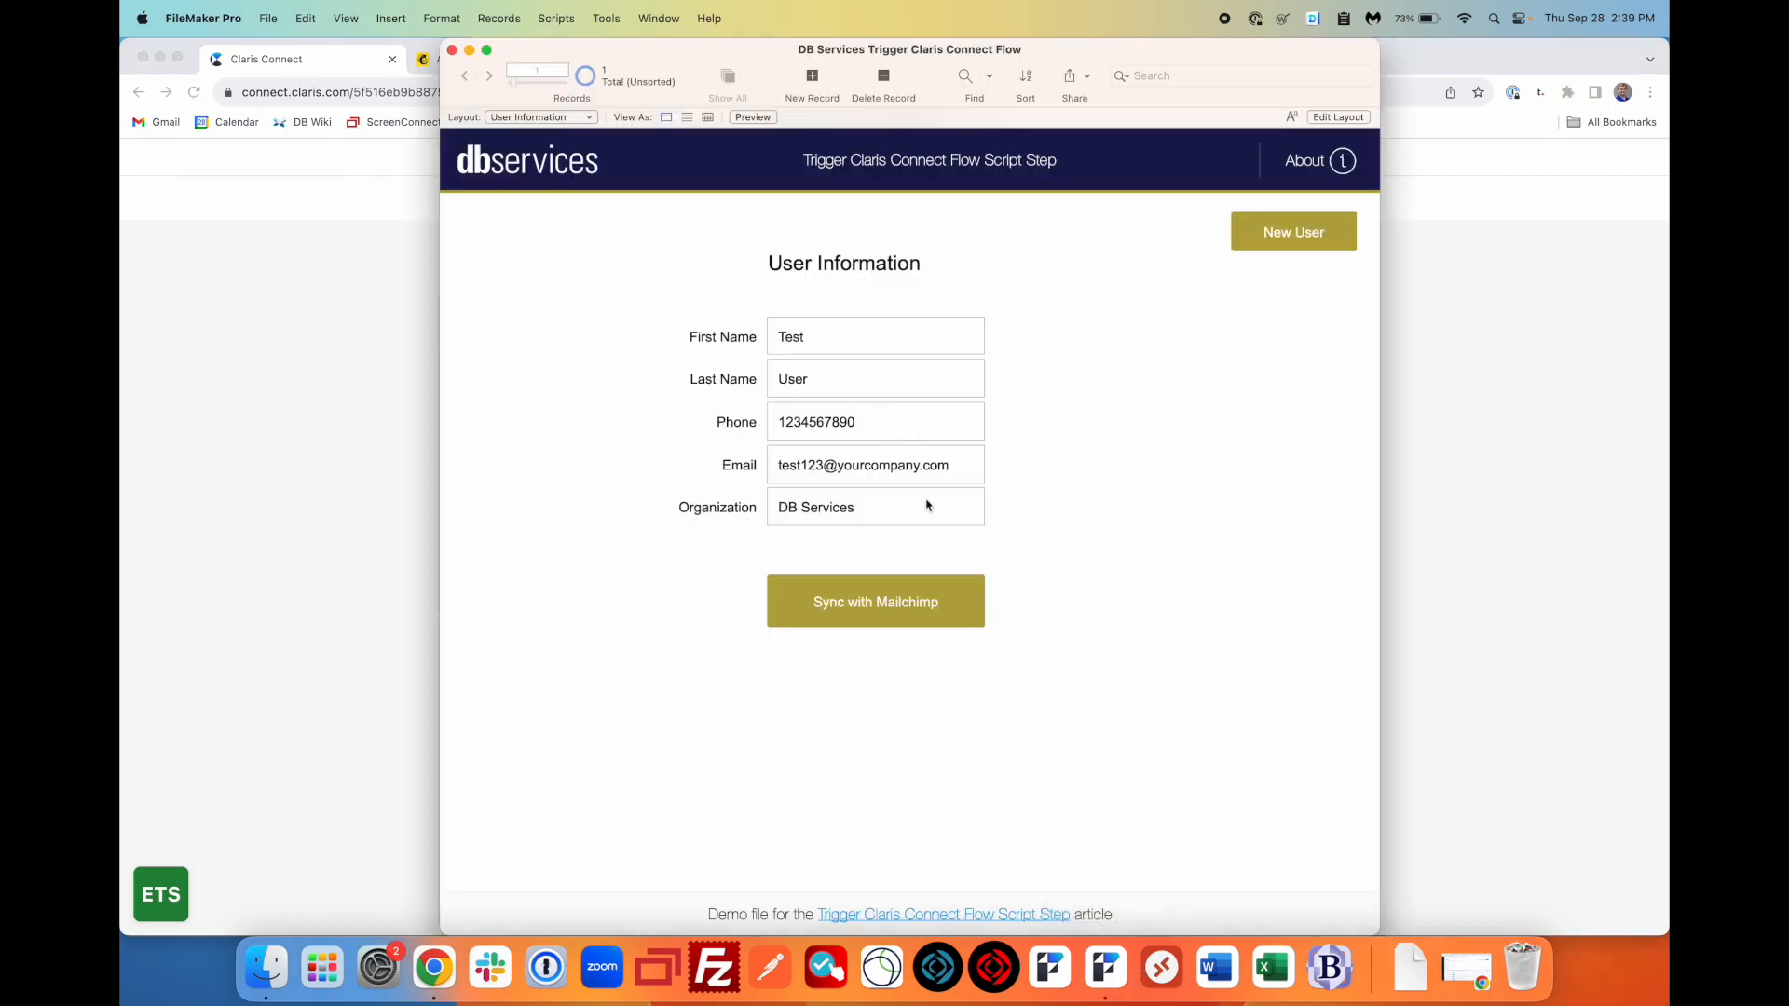
left_click(879, 422)
left_click(1097, 574)
left_click(900, 614)
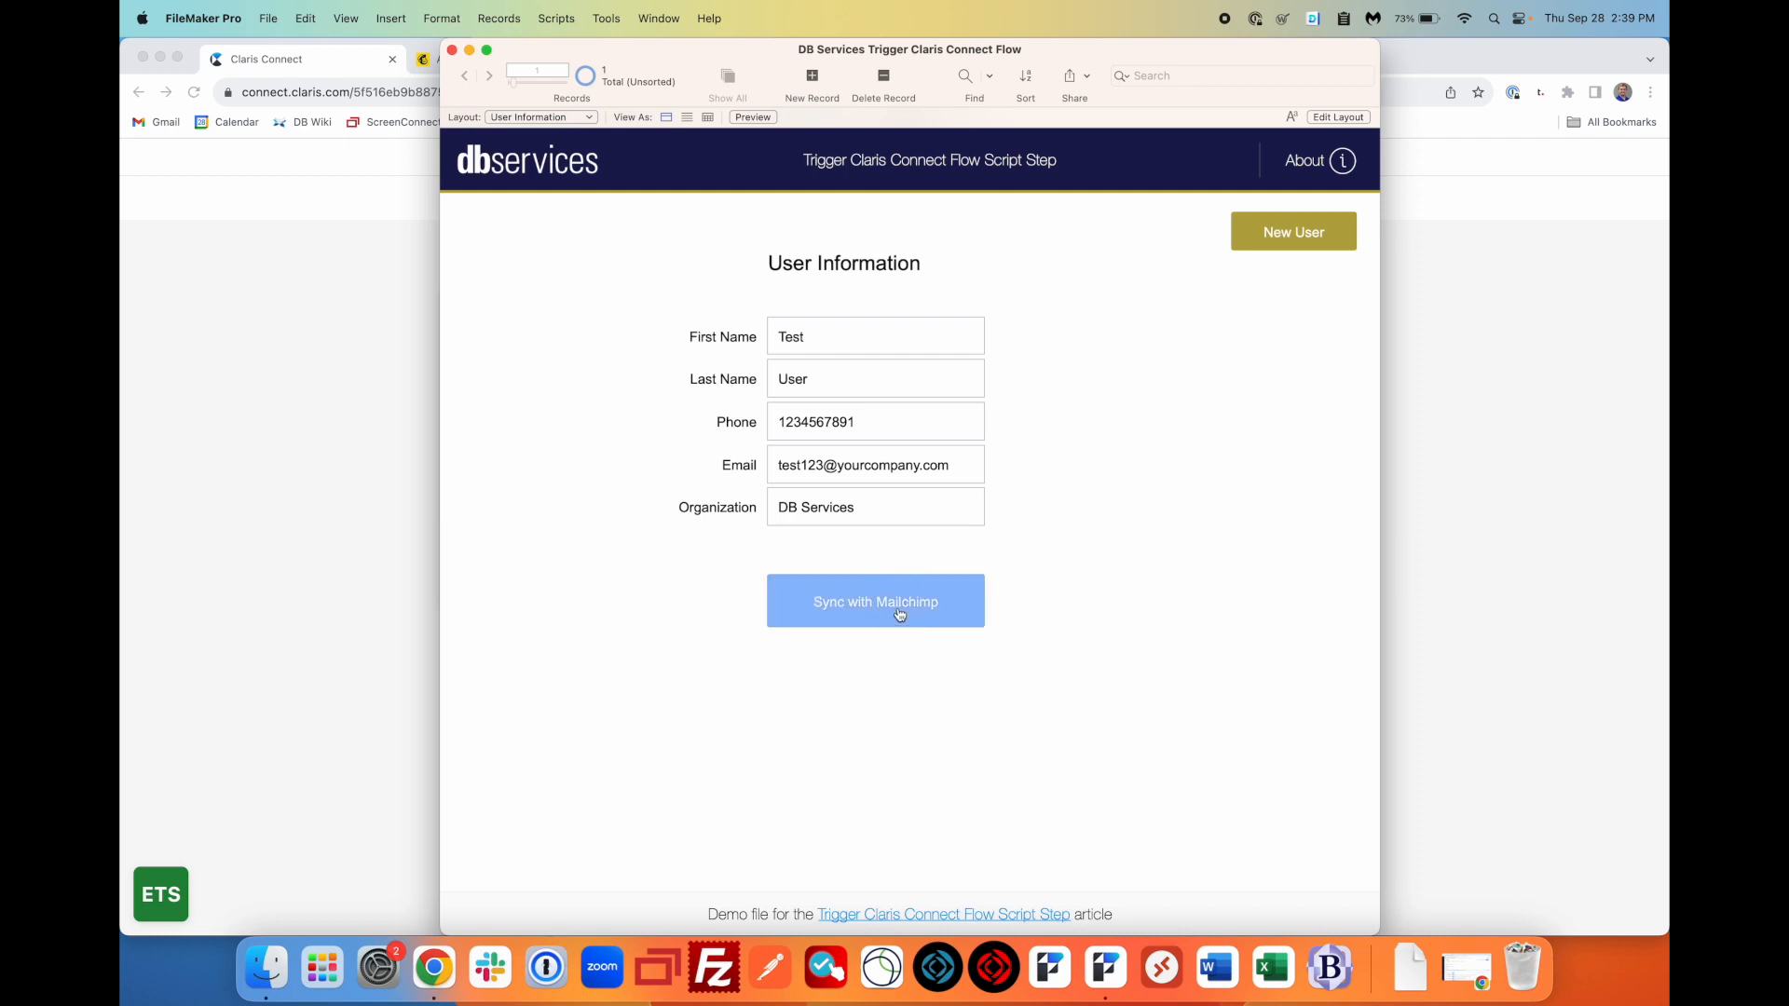
- Bring up Chrome's Mailchimp audience tab with its address bar selected
left_click(382, 499)
left_click(521, 59)
left_click(740, 93)
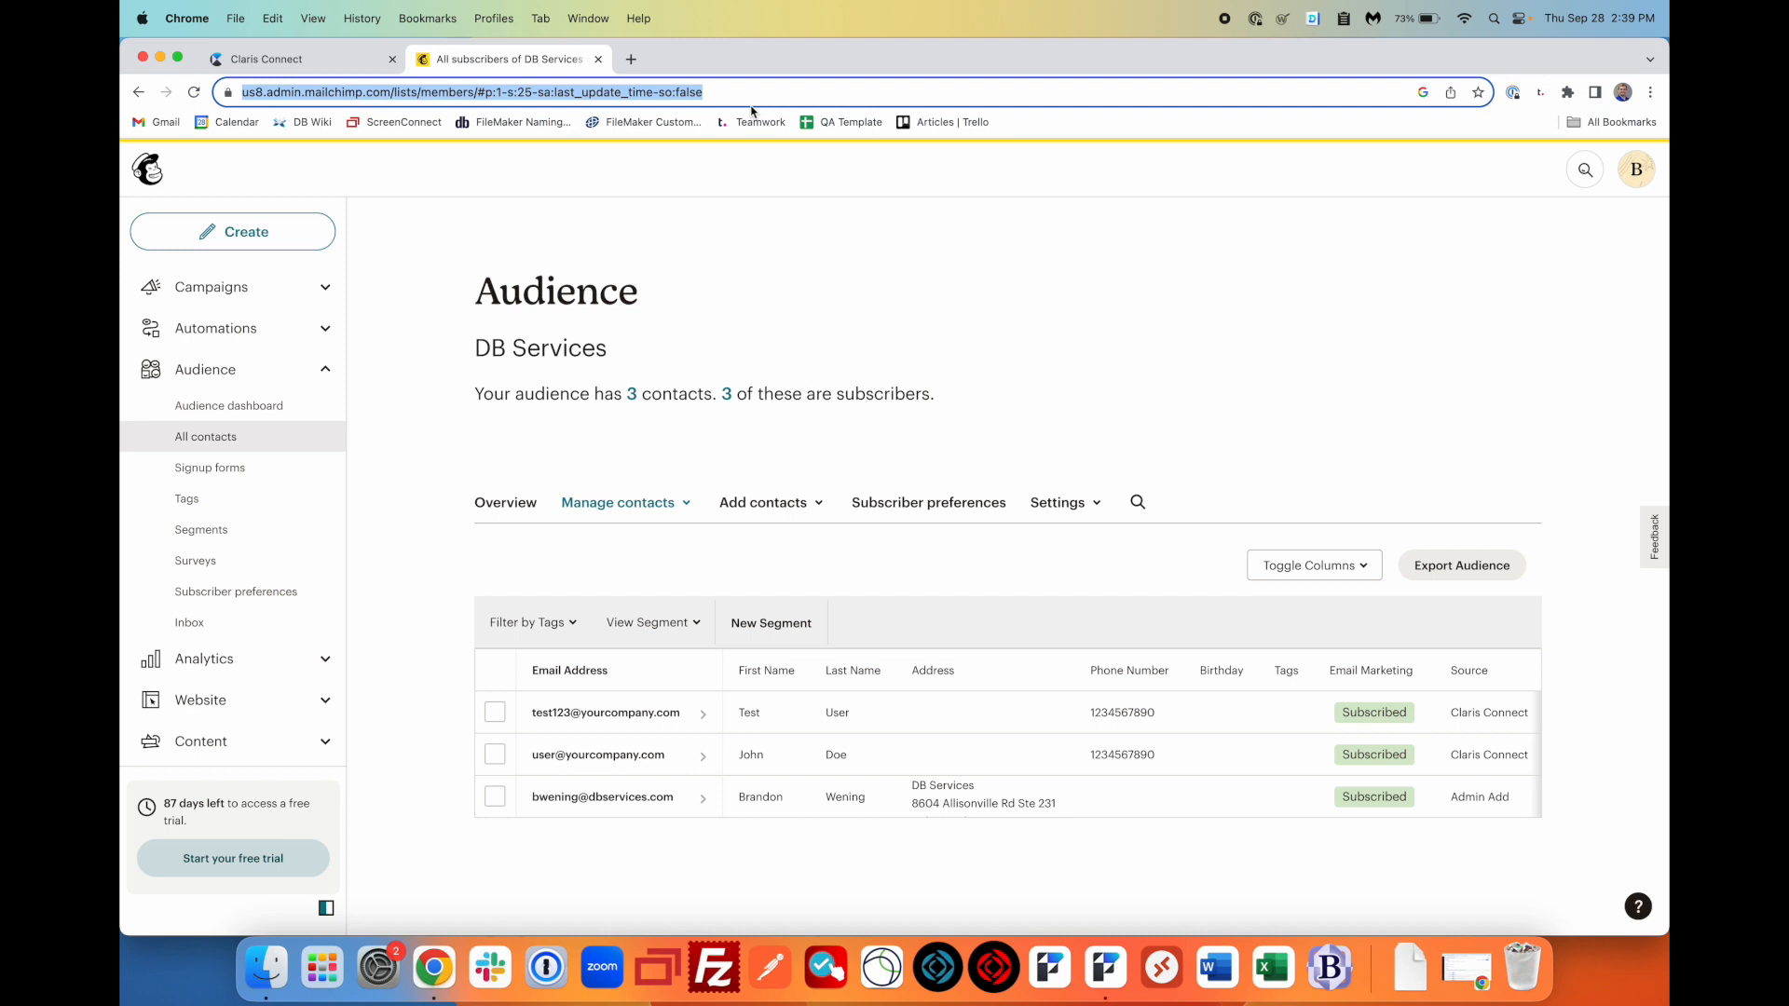
key("Return")
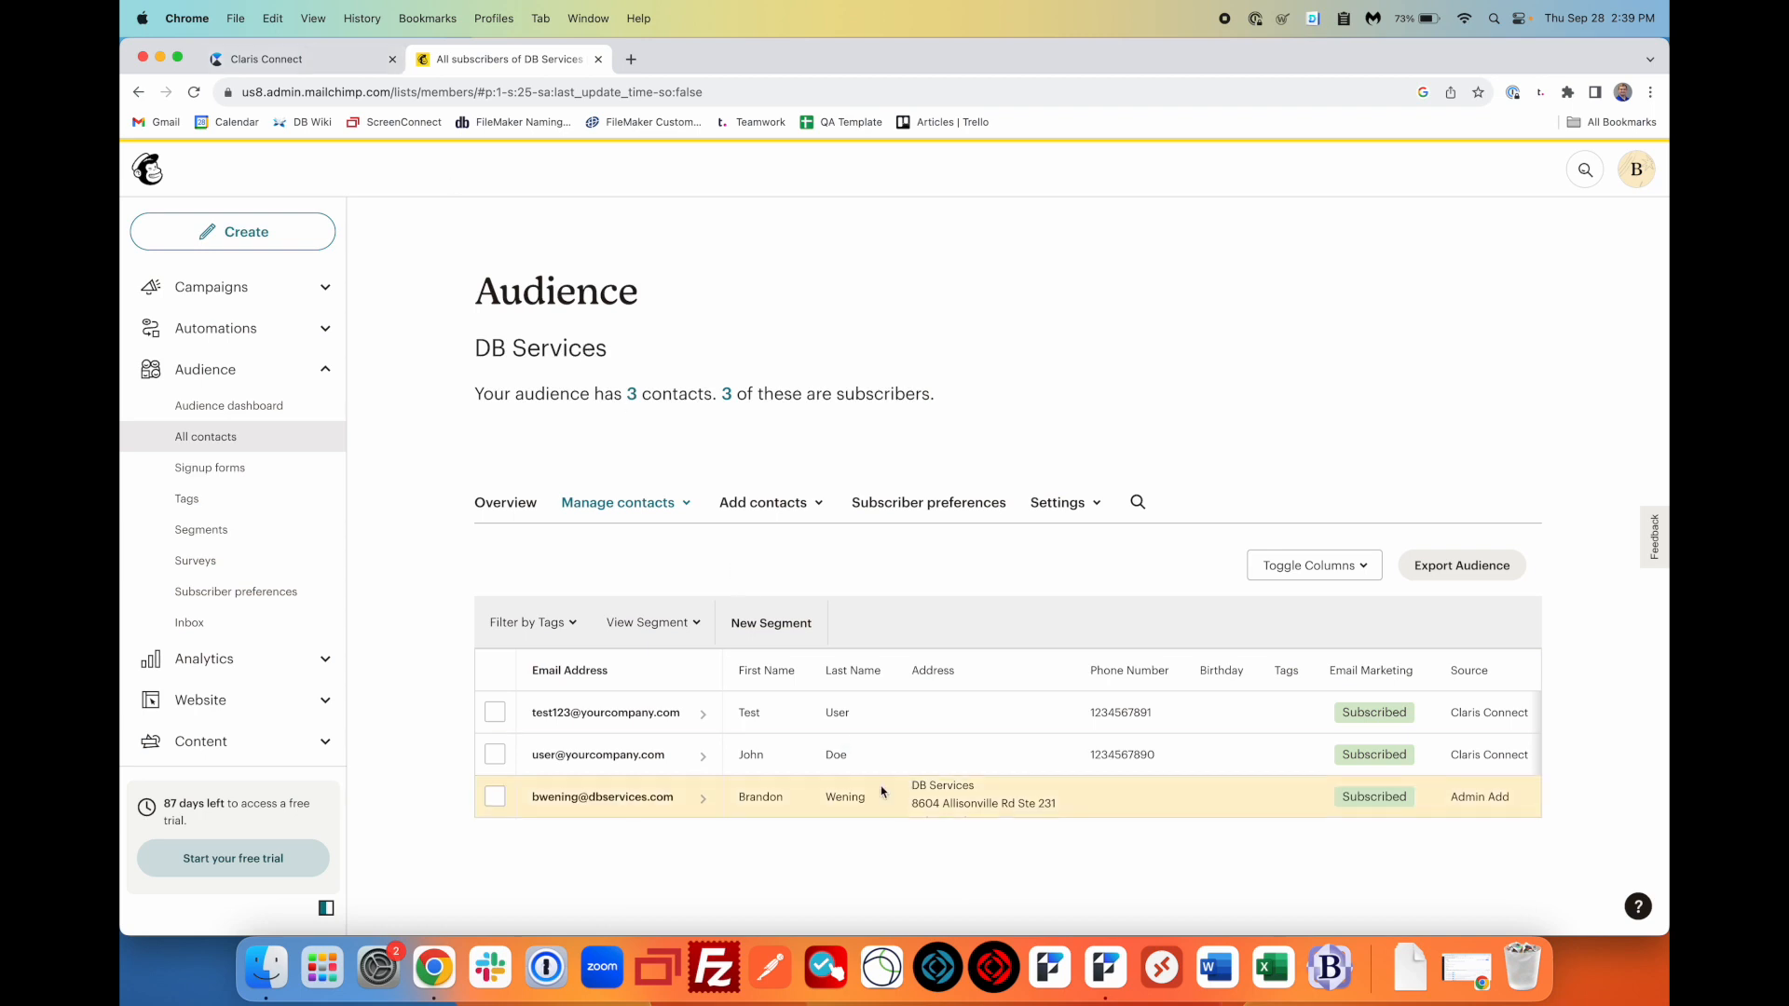
left_click(1086, 965)
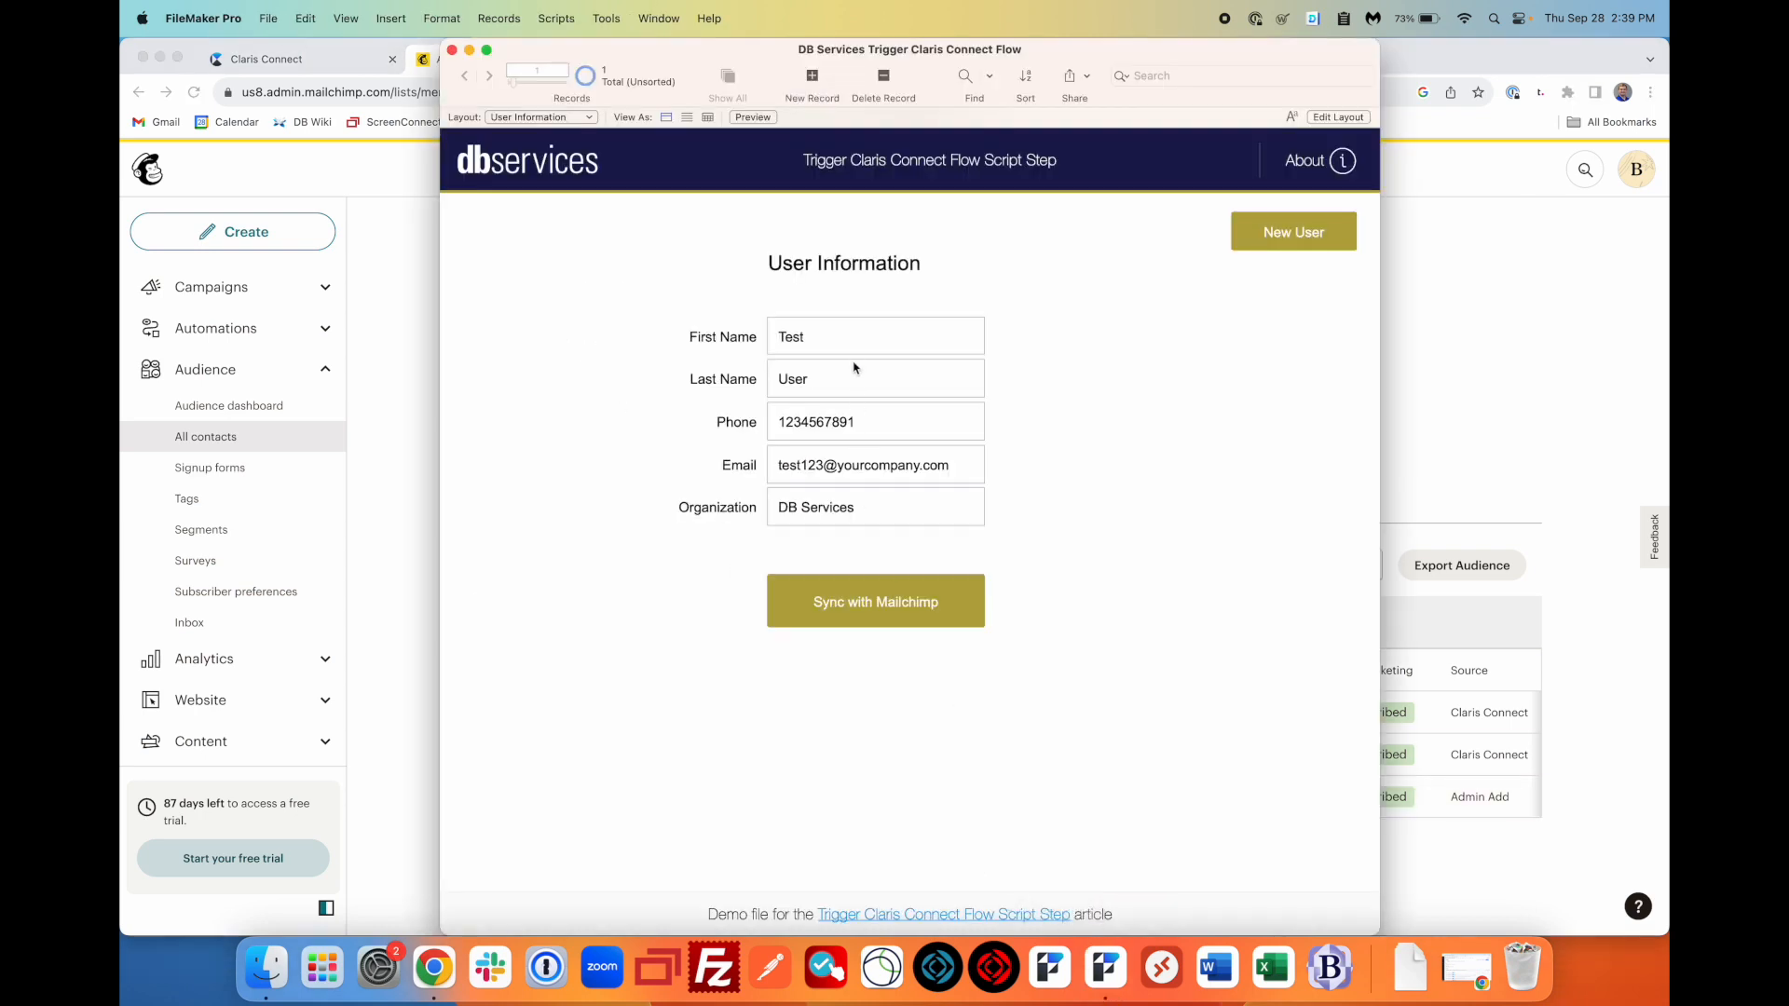
- Give the record a different email and rename the contact to User Last
left_click(837, 462)
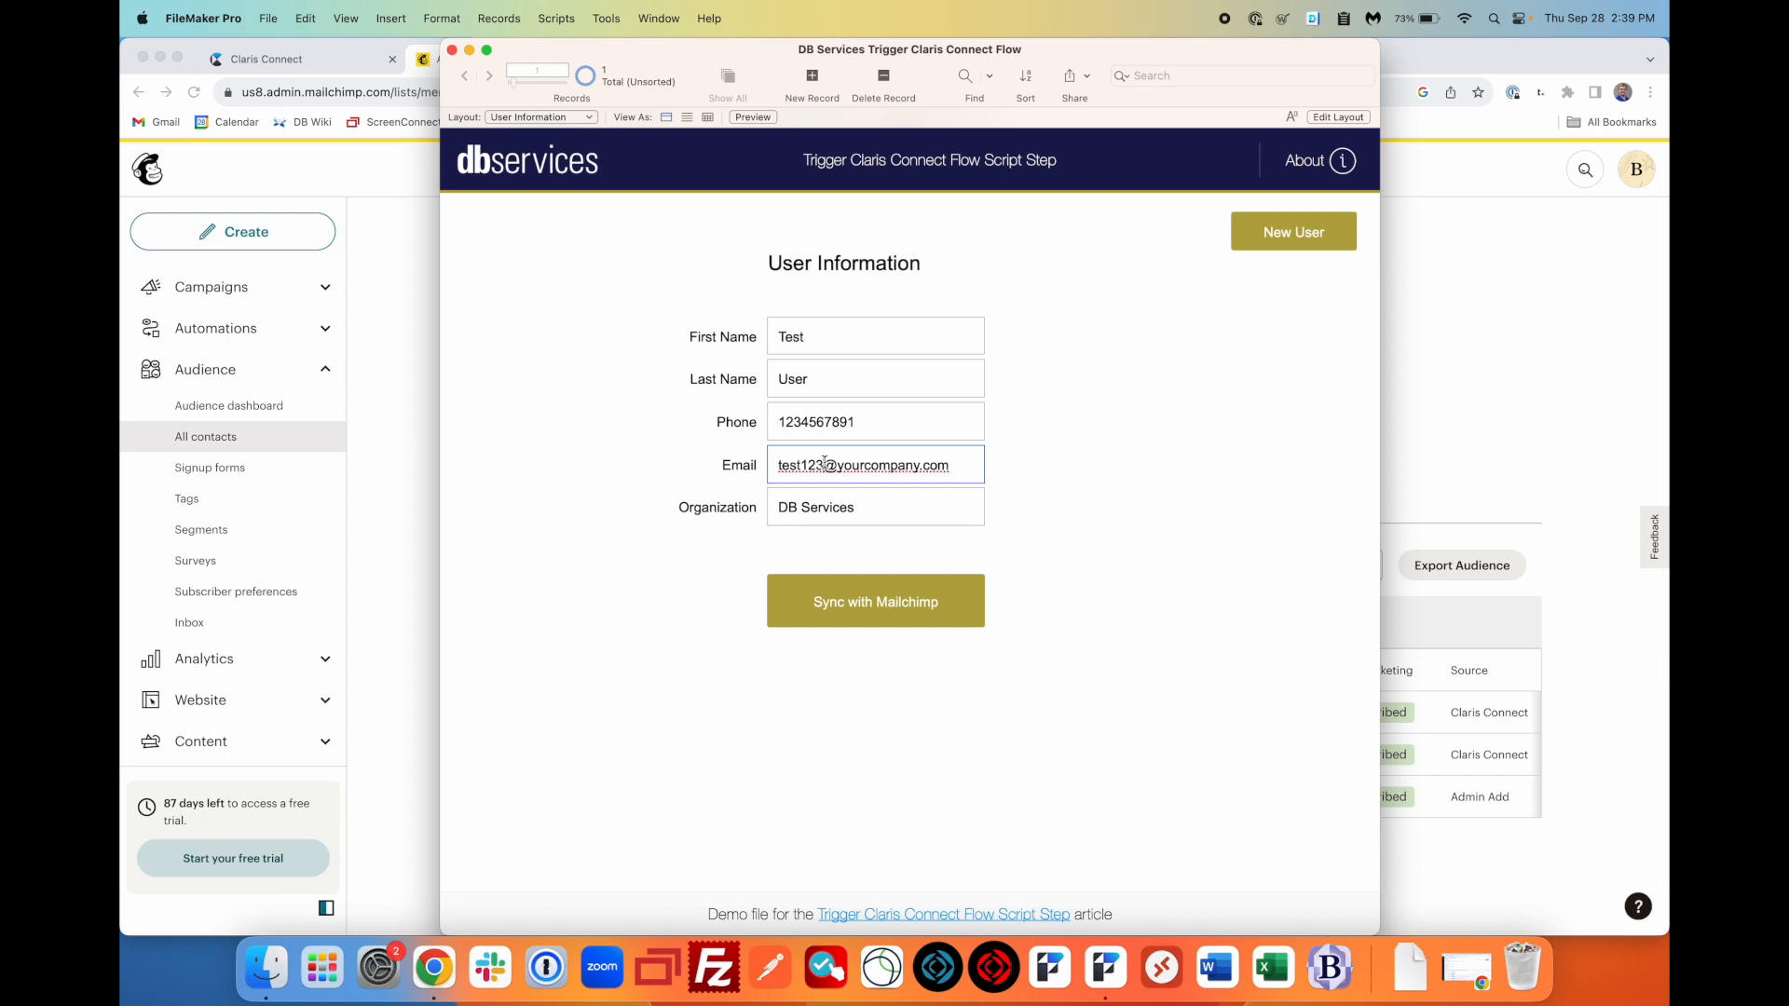
type("4")
left_click(850, 387)
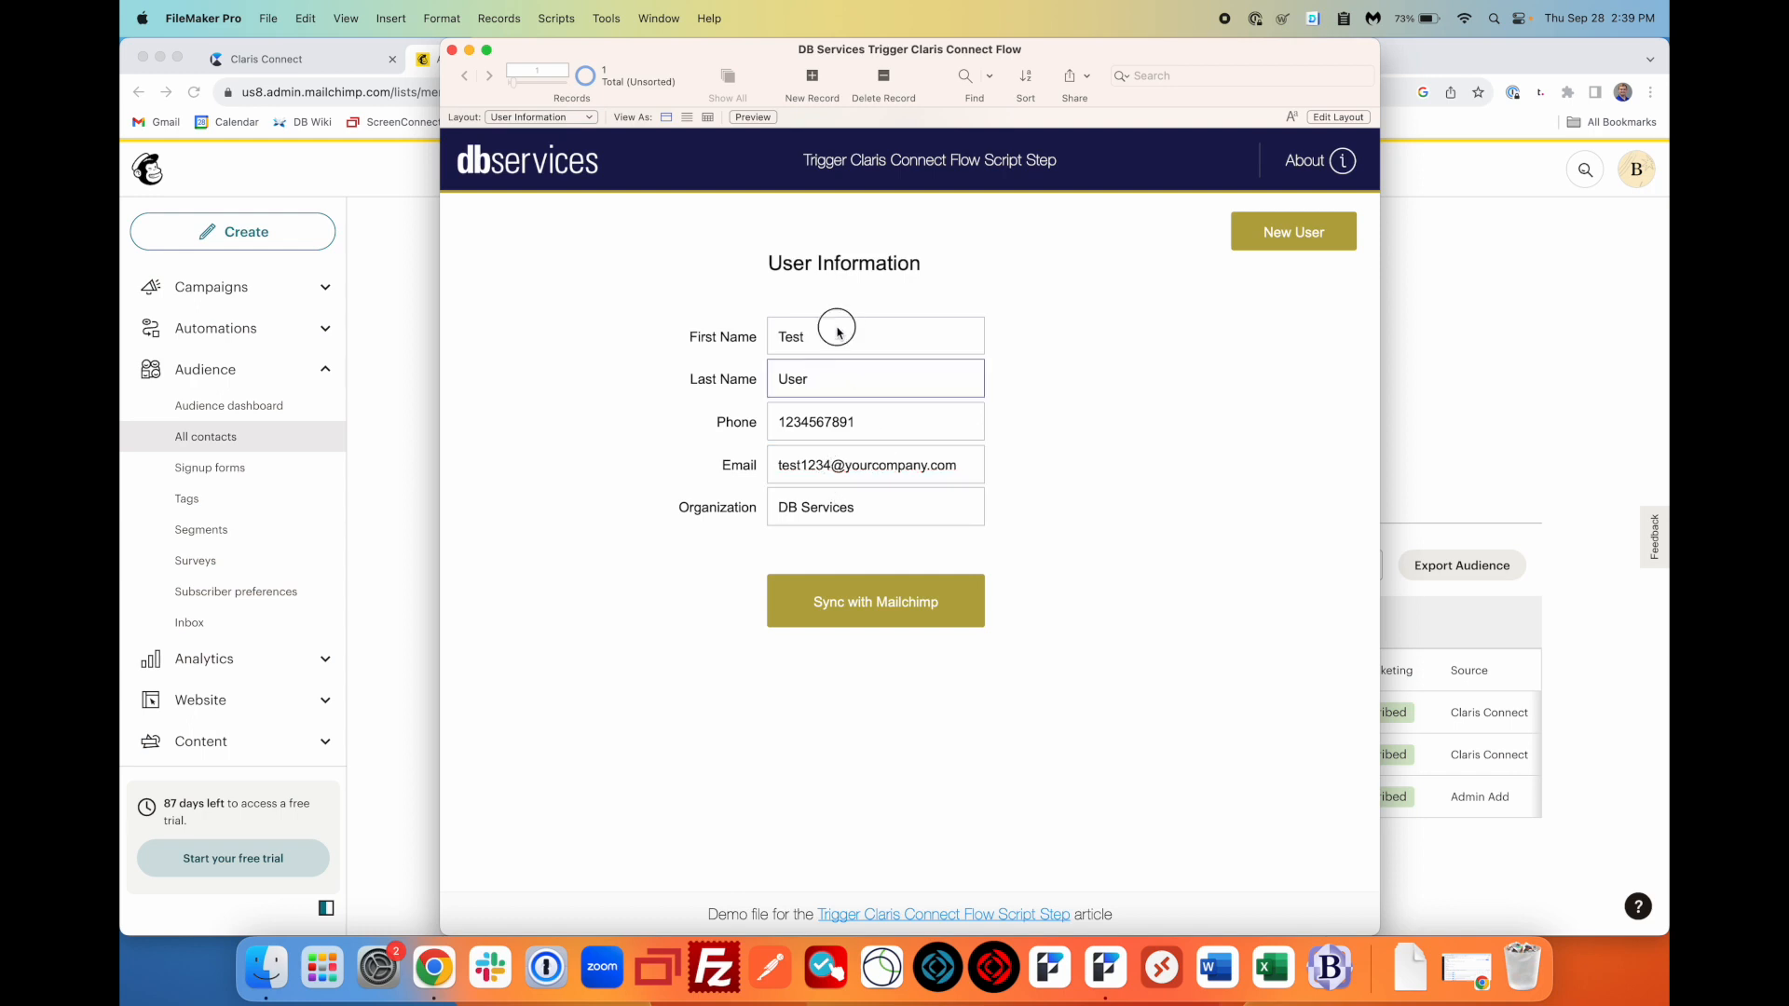
left_click(828, 337)
type("User")
left_click(838, 385)
left_click(902, 417)
left_click(1051, 560)
- Sync the record with Mailchimp and bring back the audience page's address bar
left_click(902, 616)
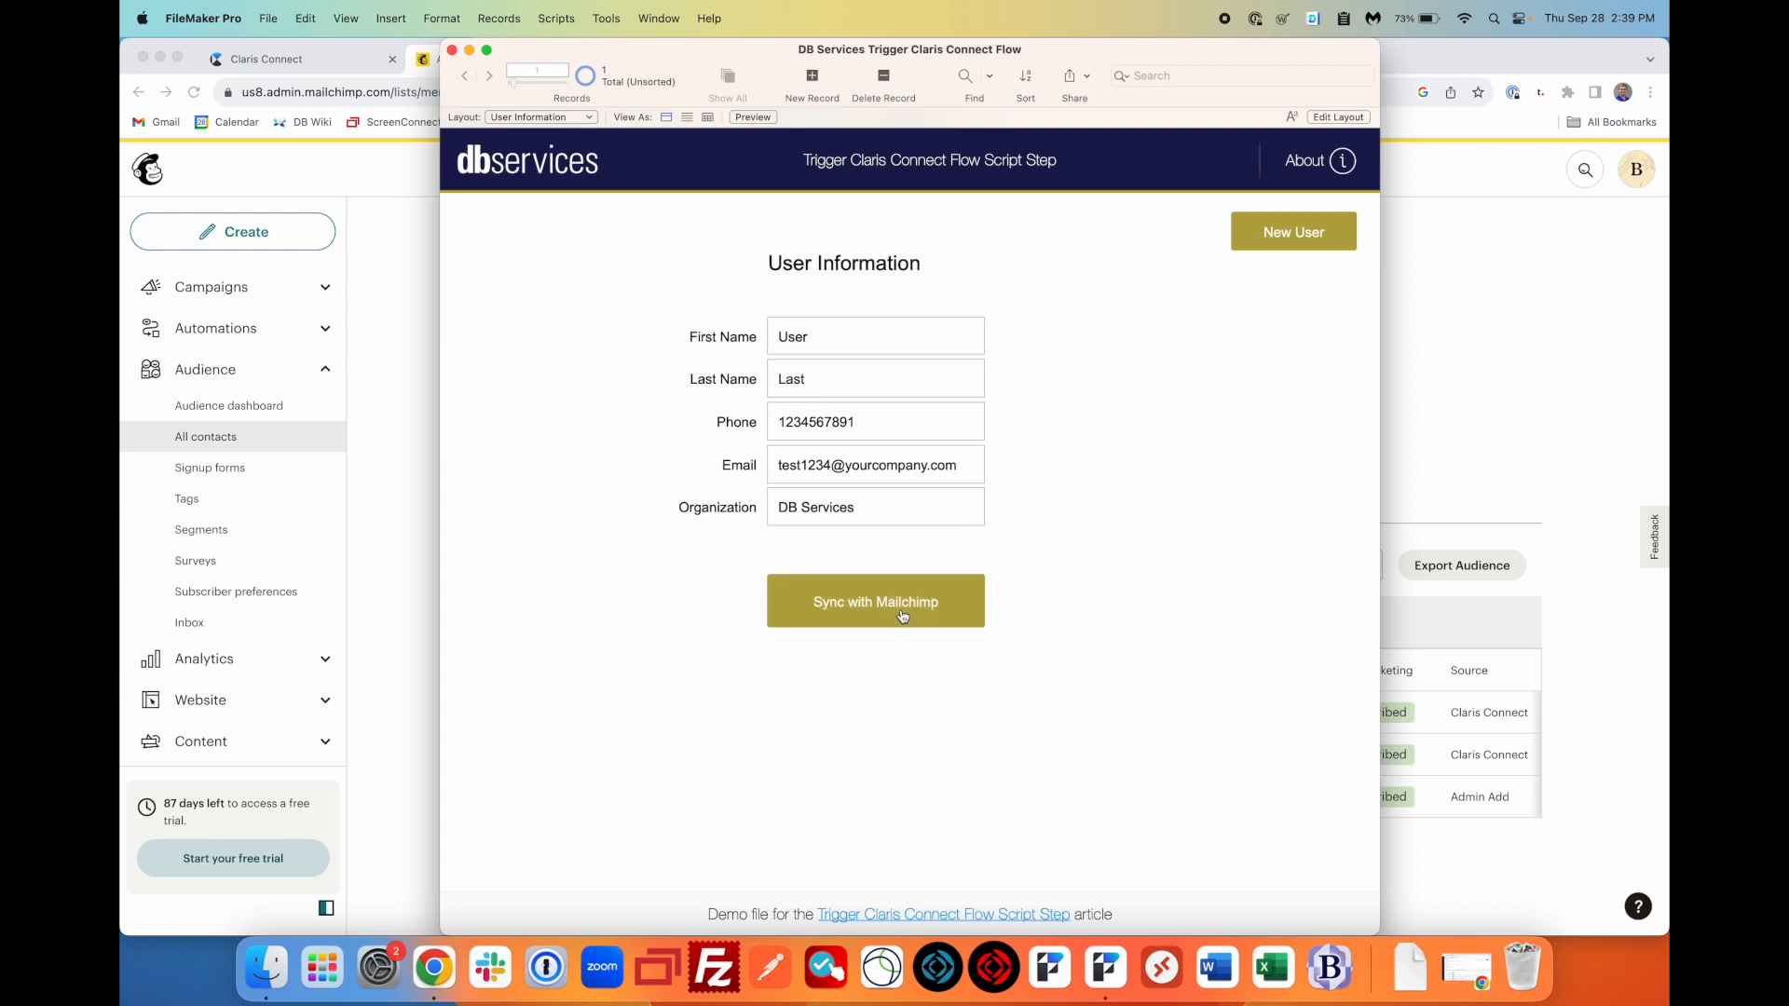
left_click(1404, 387)
left_click(1112, 97)
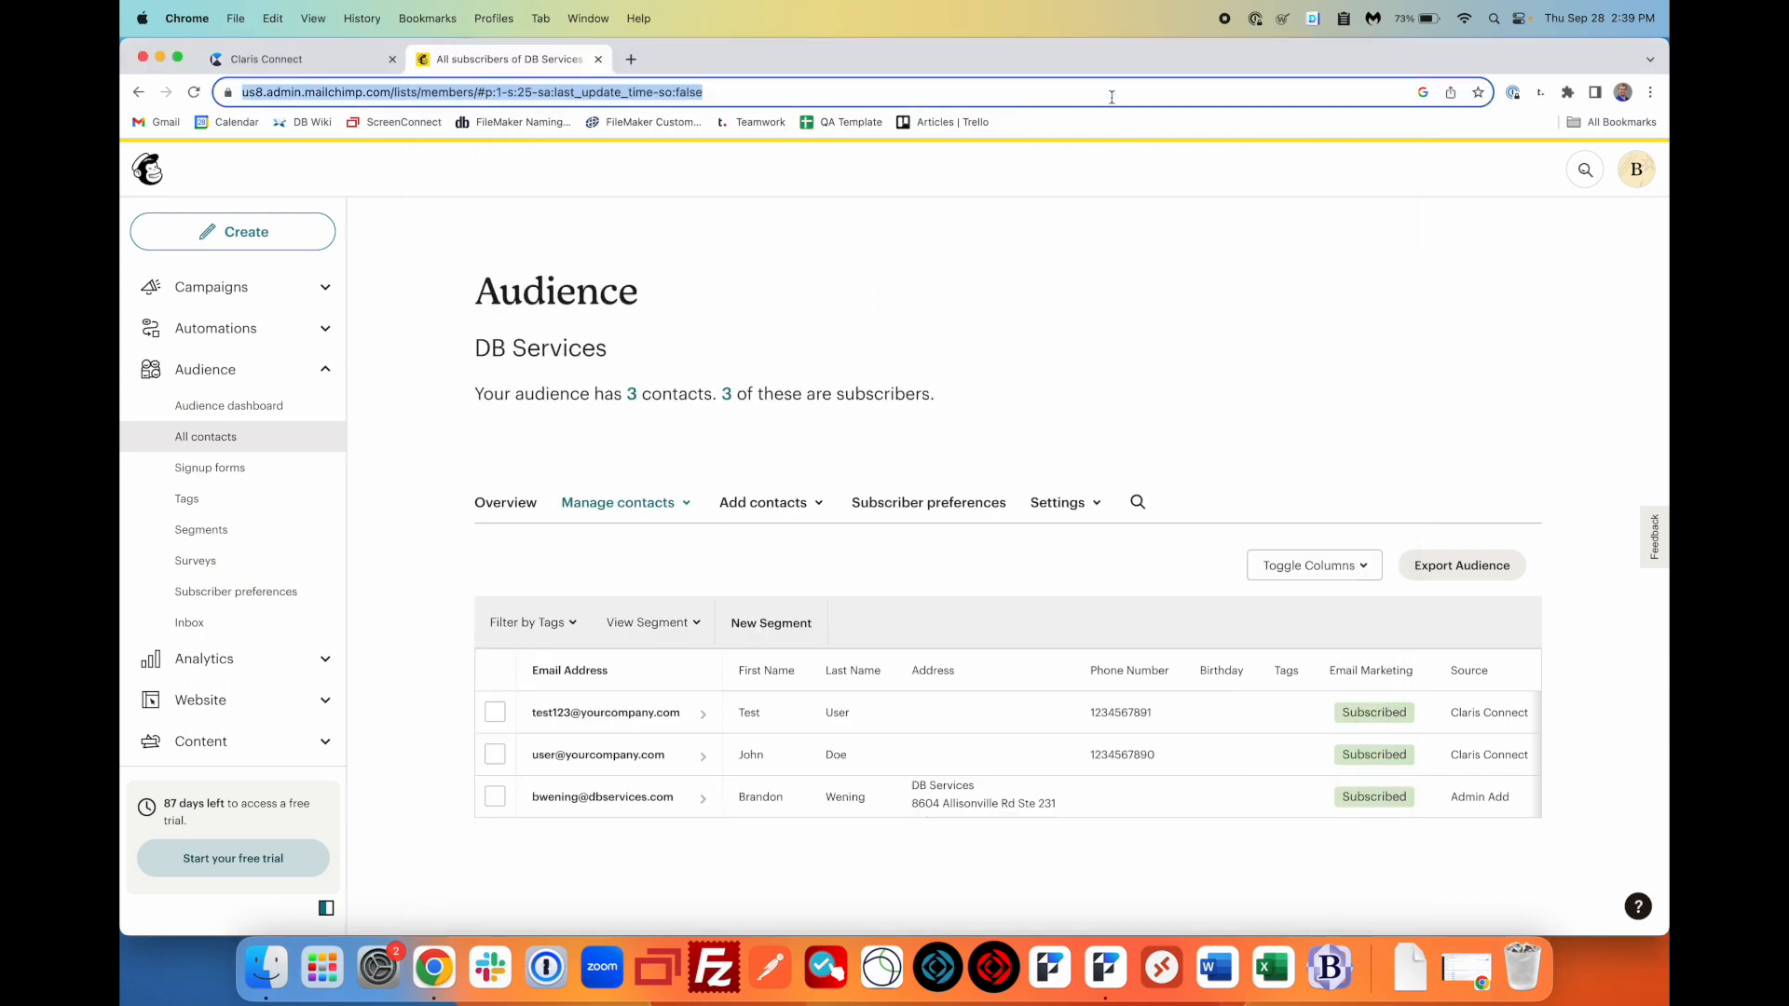
- Reload the DB Services audience to confirm 4 contacts including User Last, then switch to FileMaker Pro
key("Return")
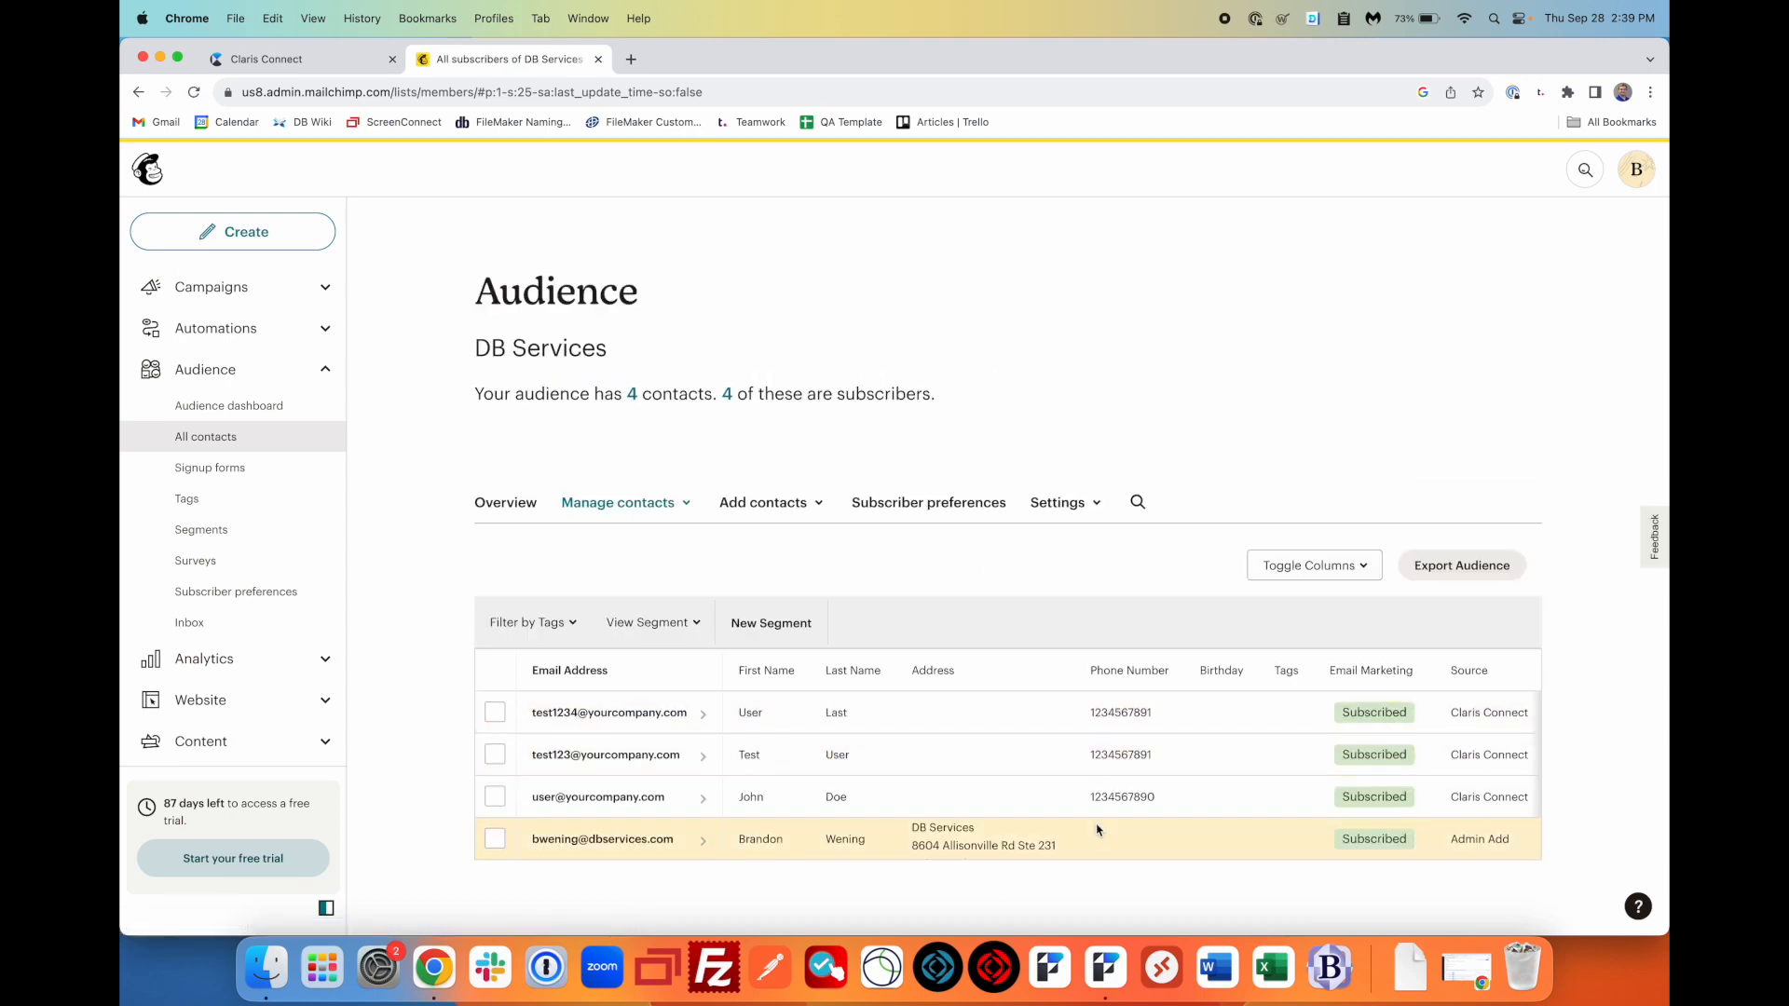
left_click(1106, 969)
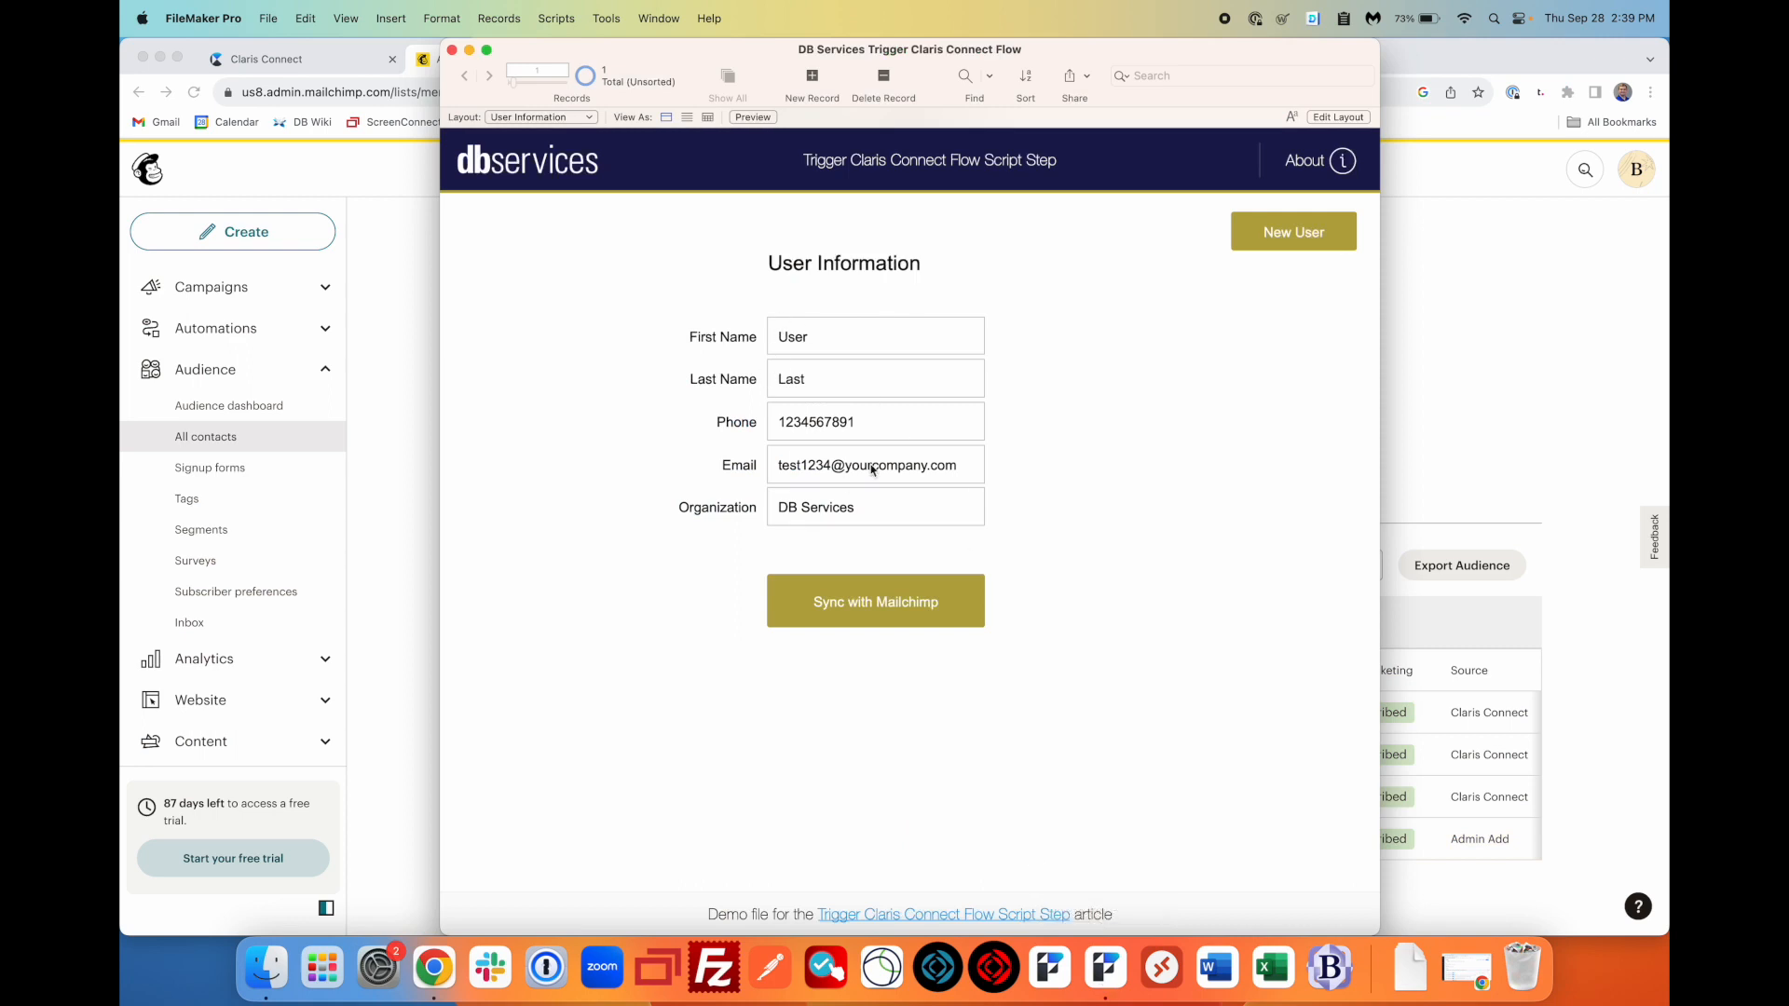
- Add a blank user record, then browse back to record 1 showing User Last
left_click(1295, 239)
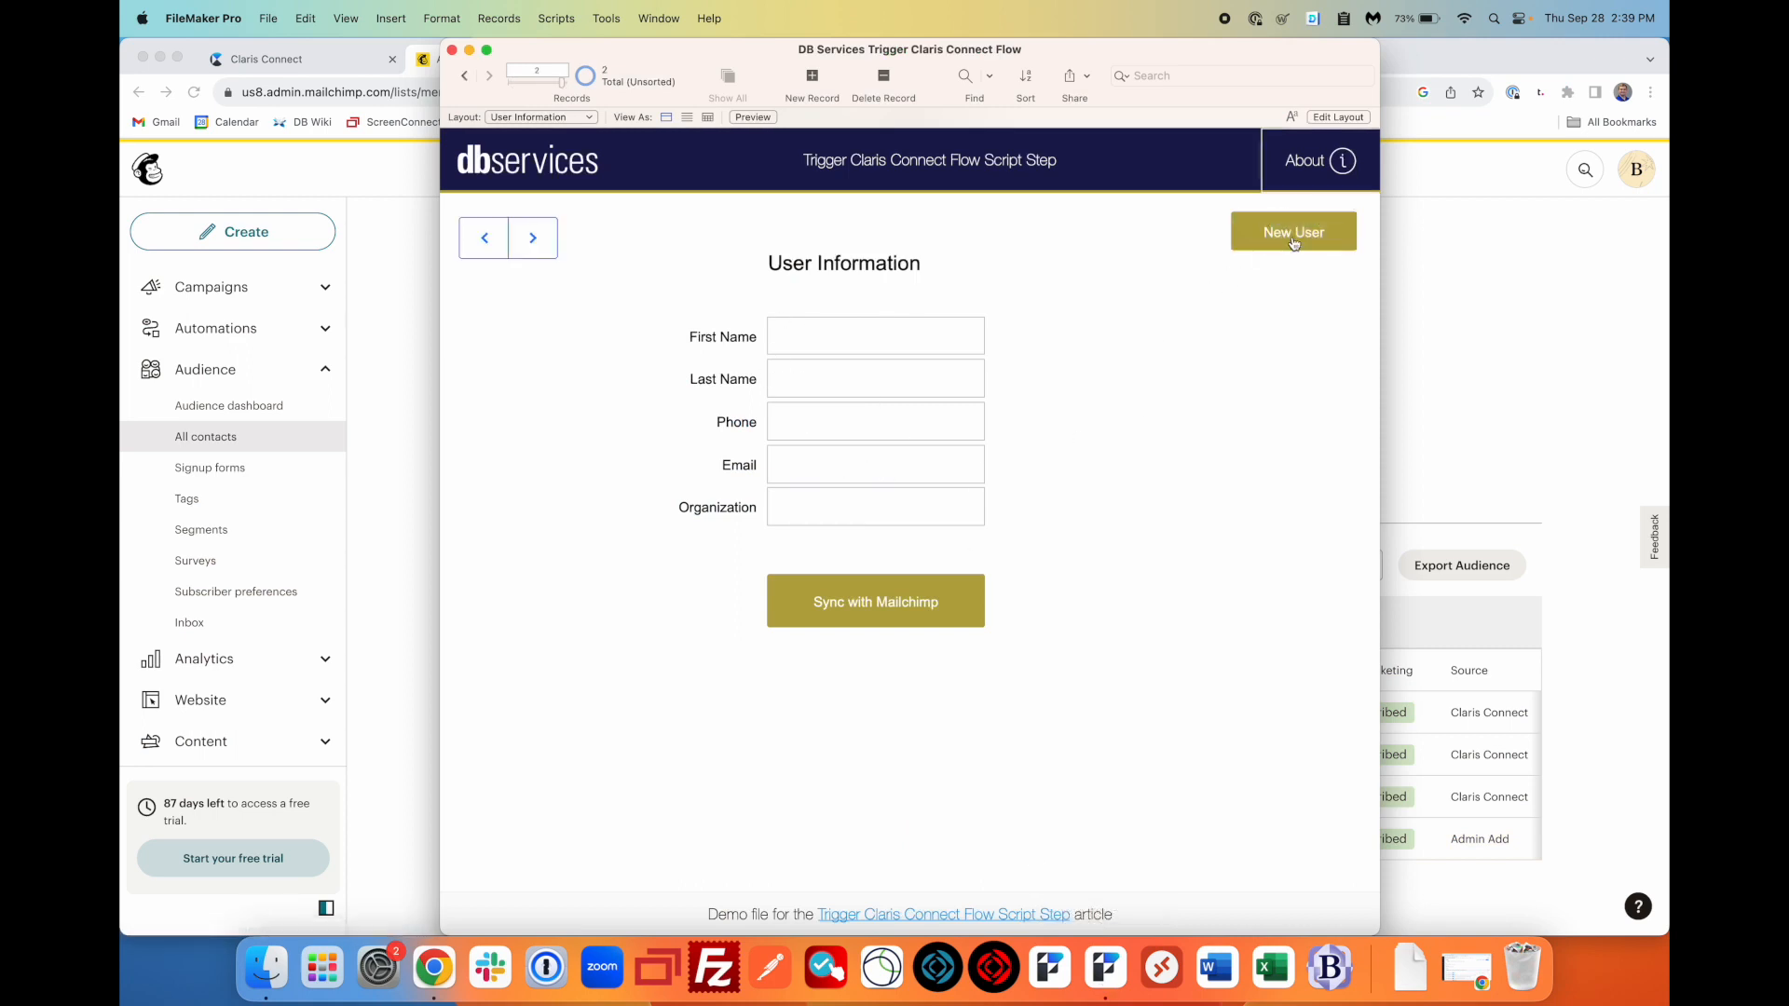
left_click(486, 243)
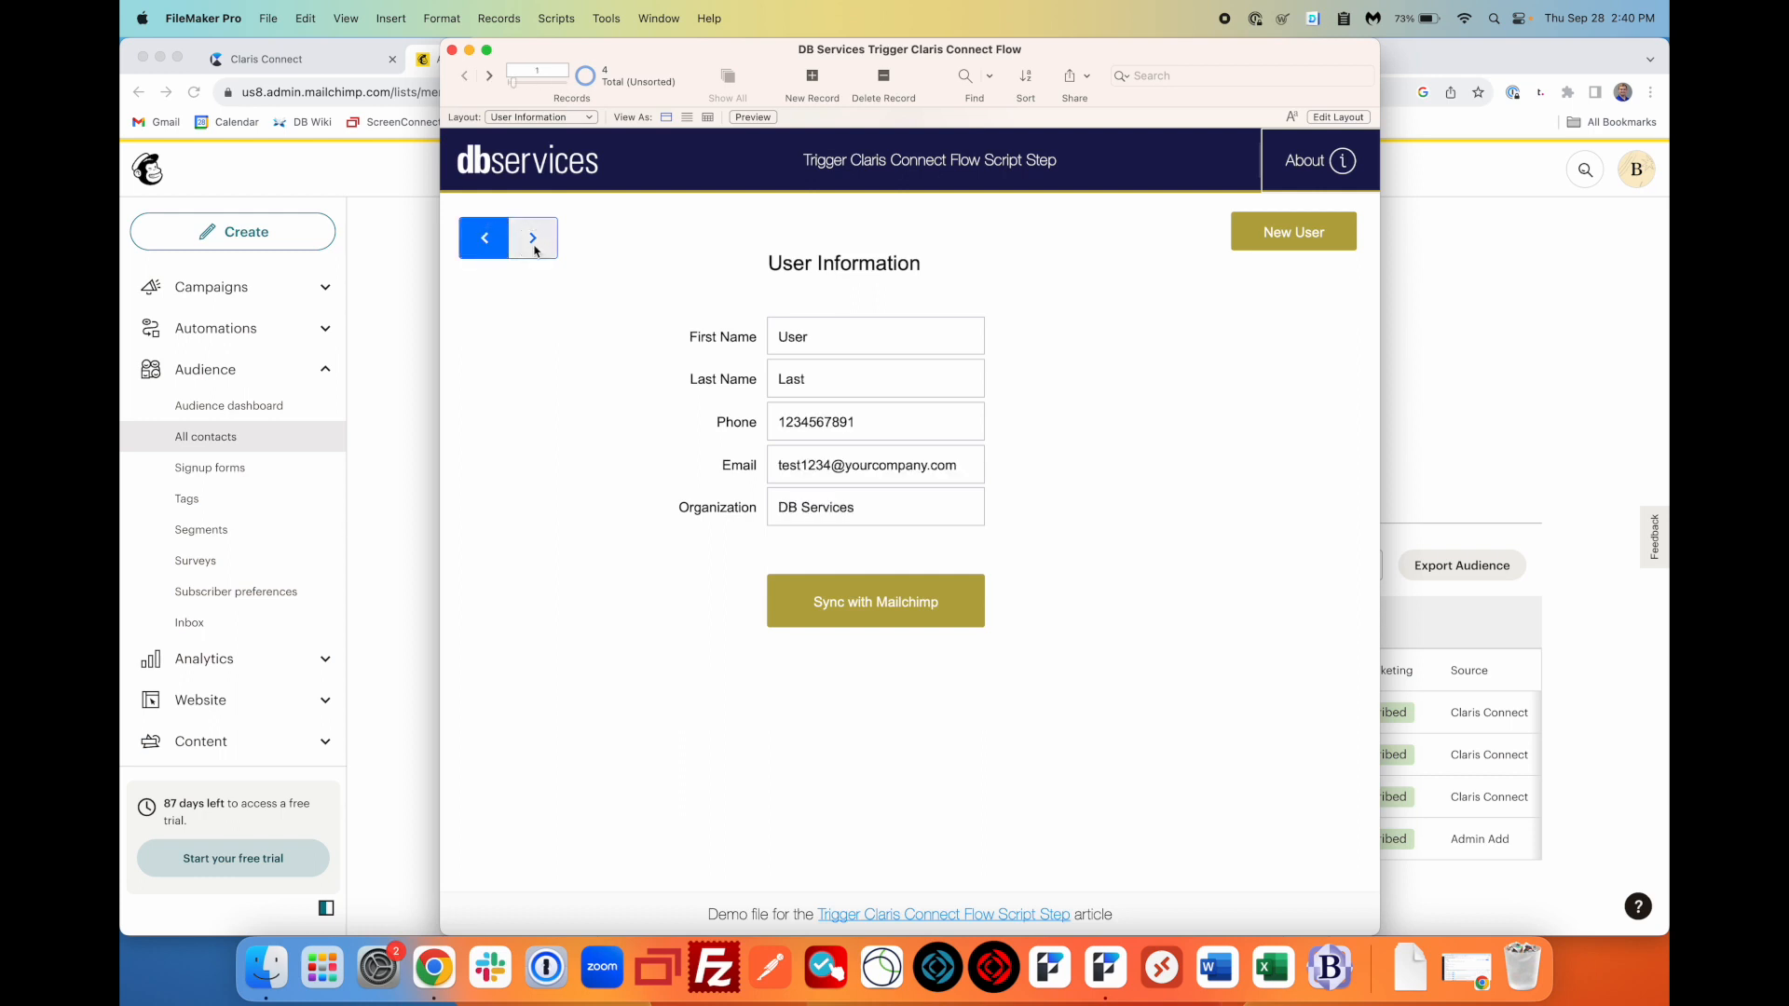
left_click(486, 245)
left_click(486, 244)
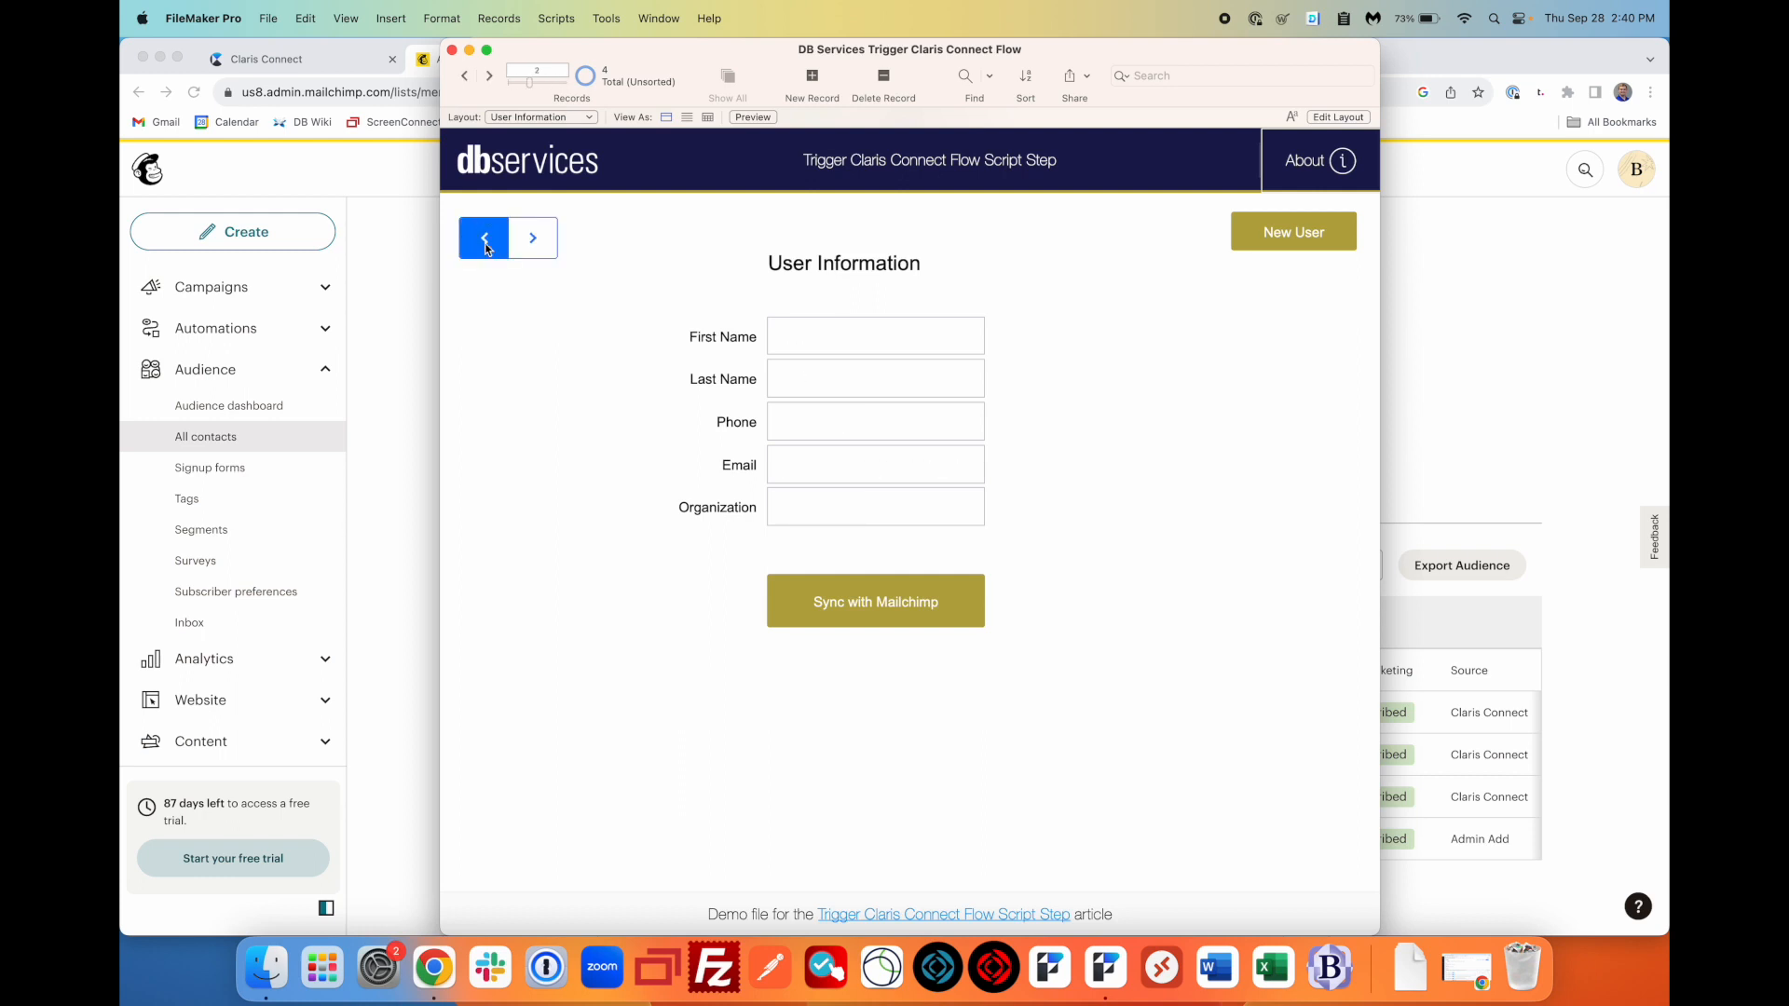
left_click(485, 245)
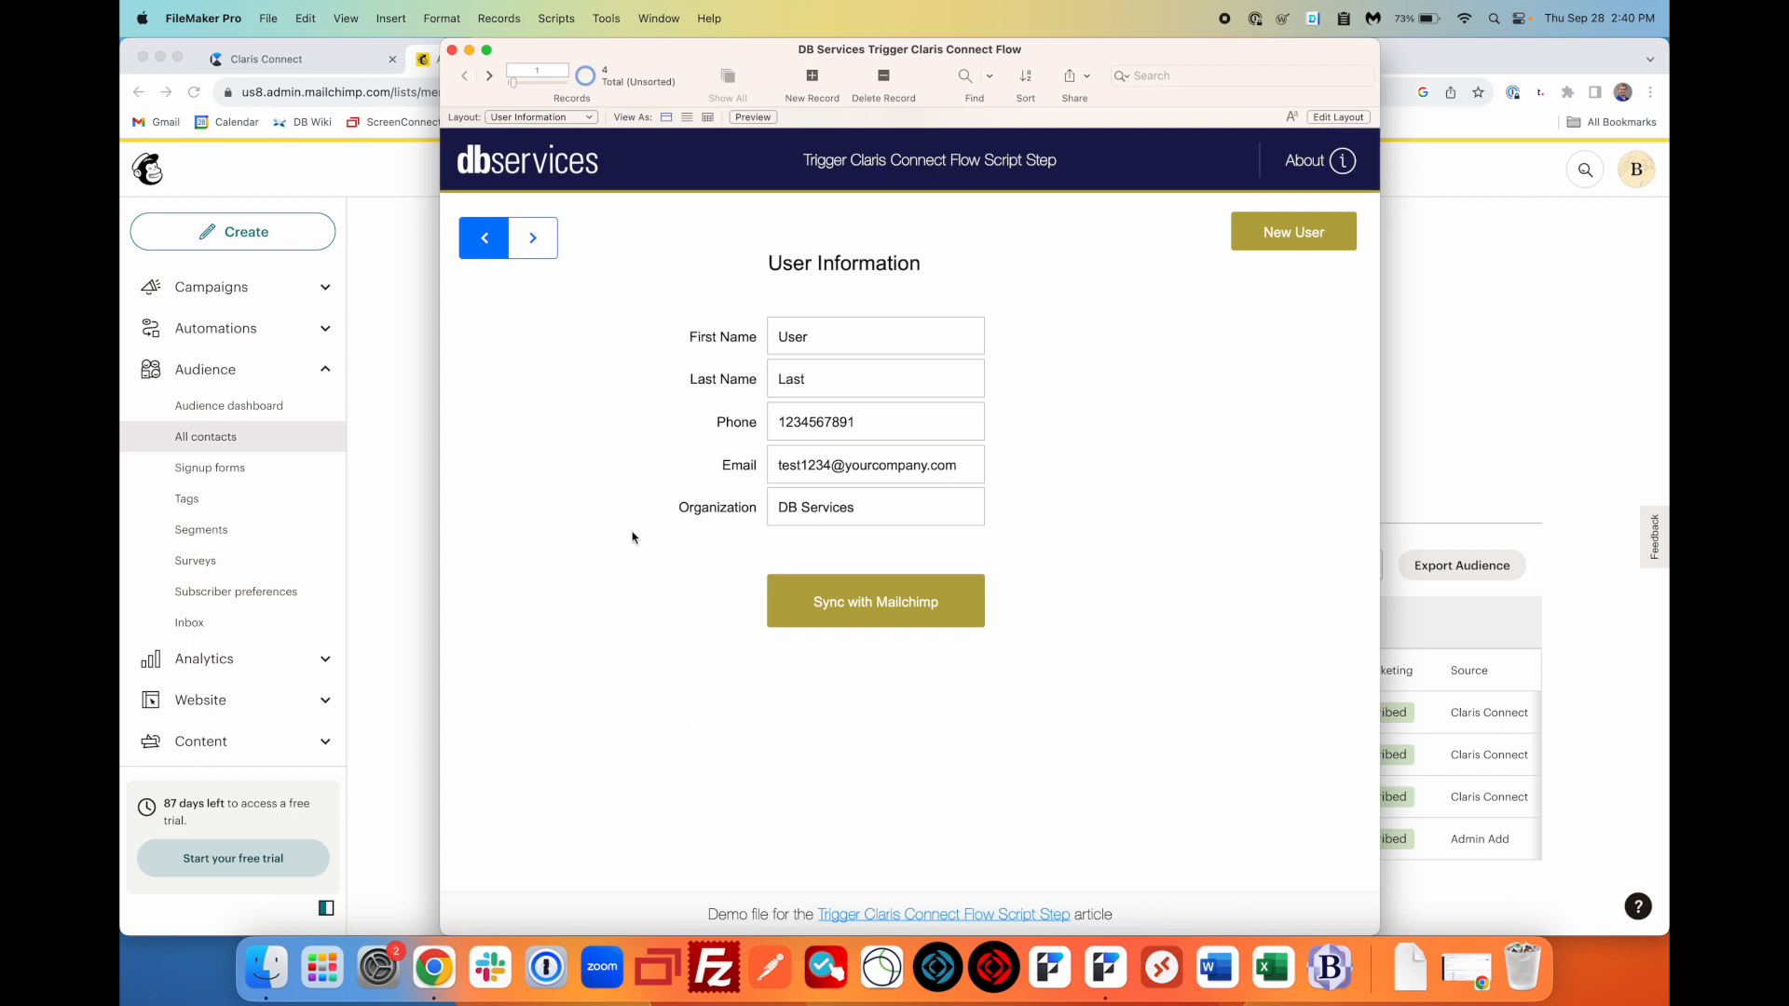